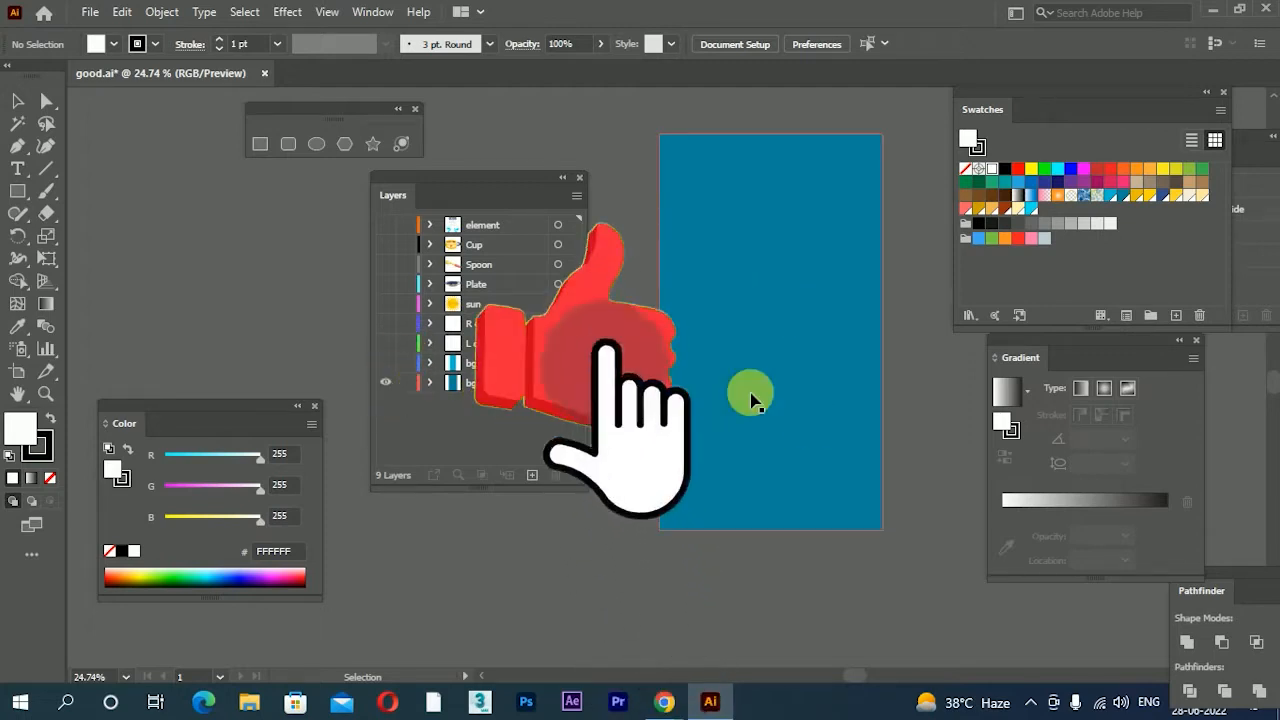
- Show the bg 2, L cloud, R cloud, sun, Plate, Spoon, Cup and element layers of the good.ai artwork
left_click(383, 365)
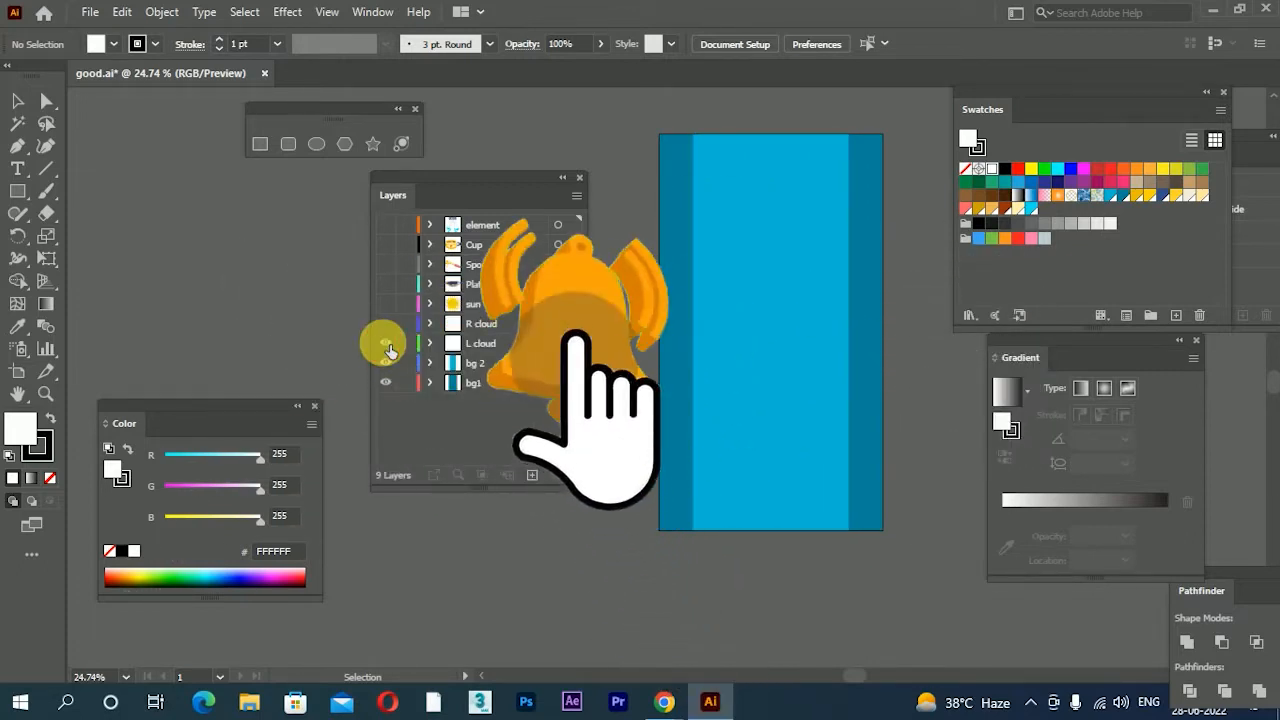
left_click(385, 343)
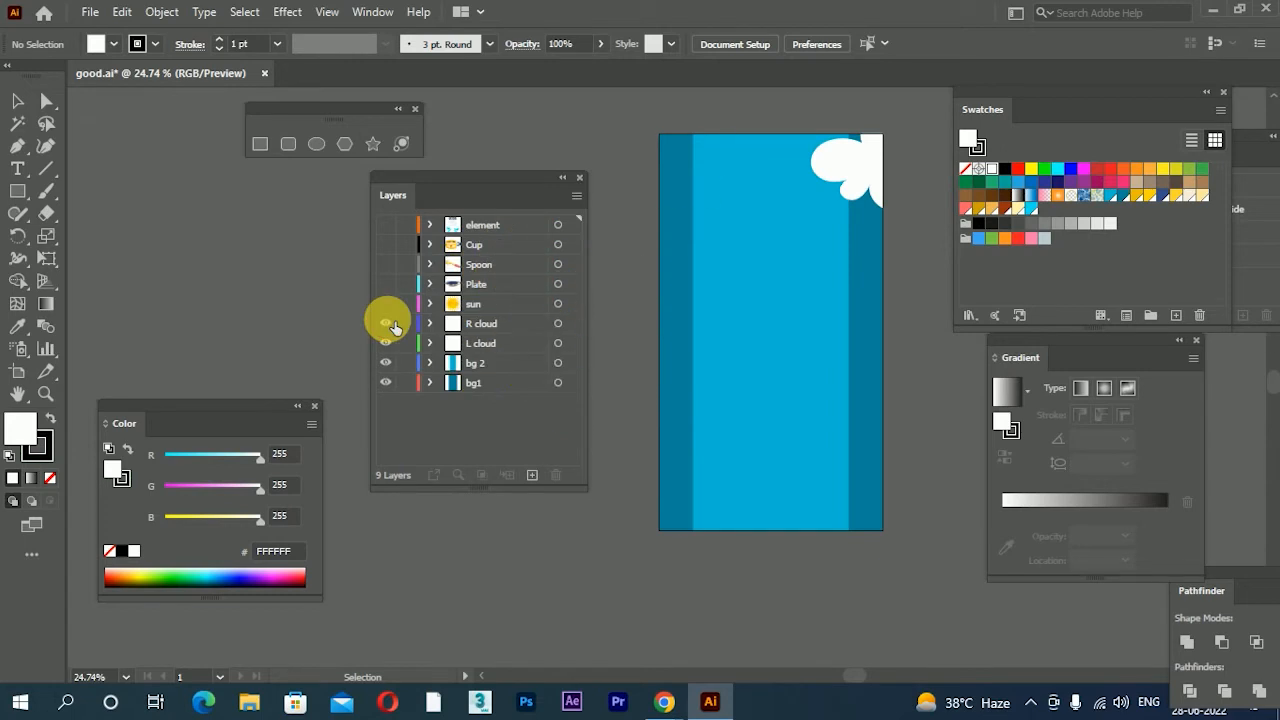
left_click(393, 325)
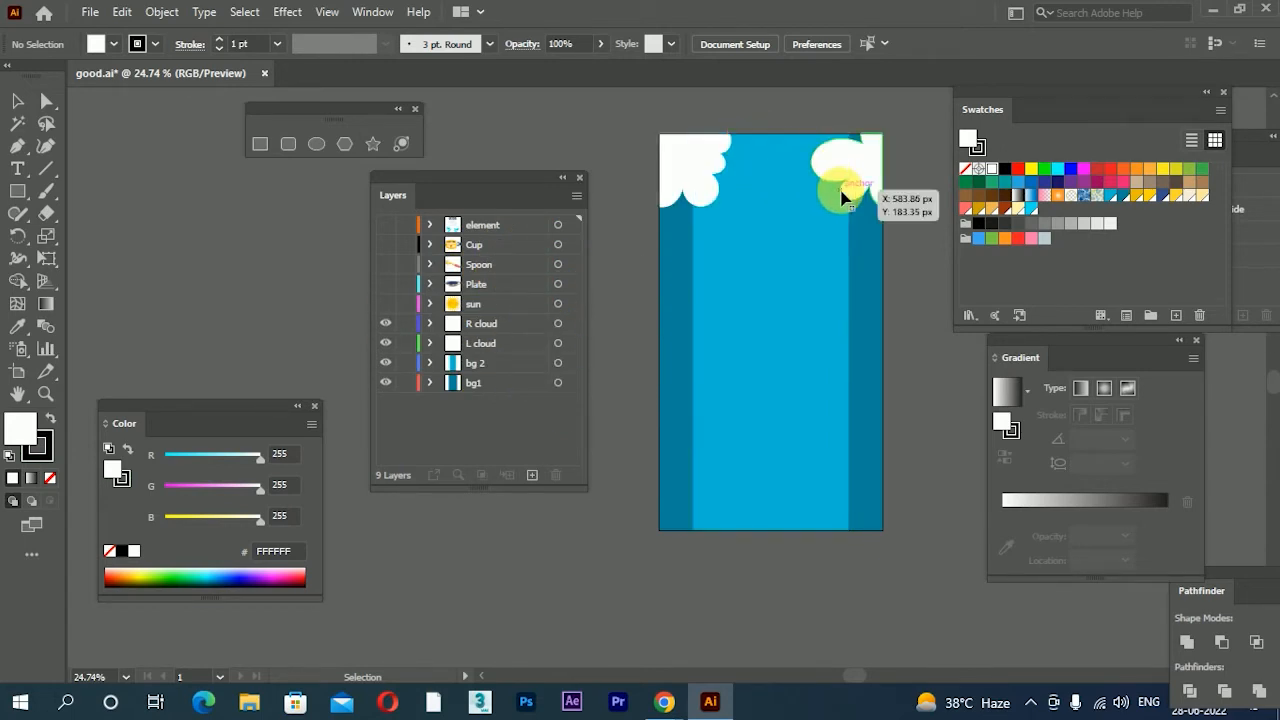
left_click(385, 304)
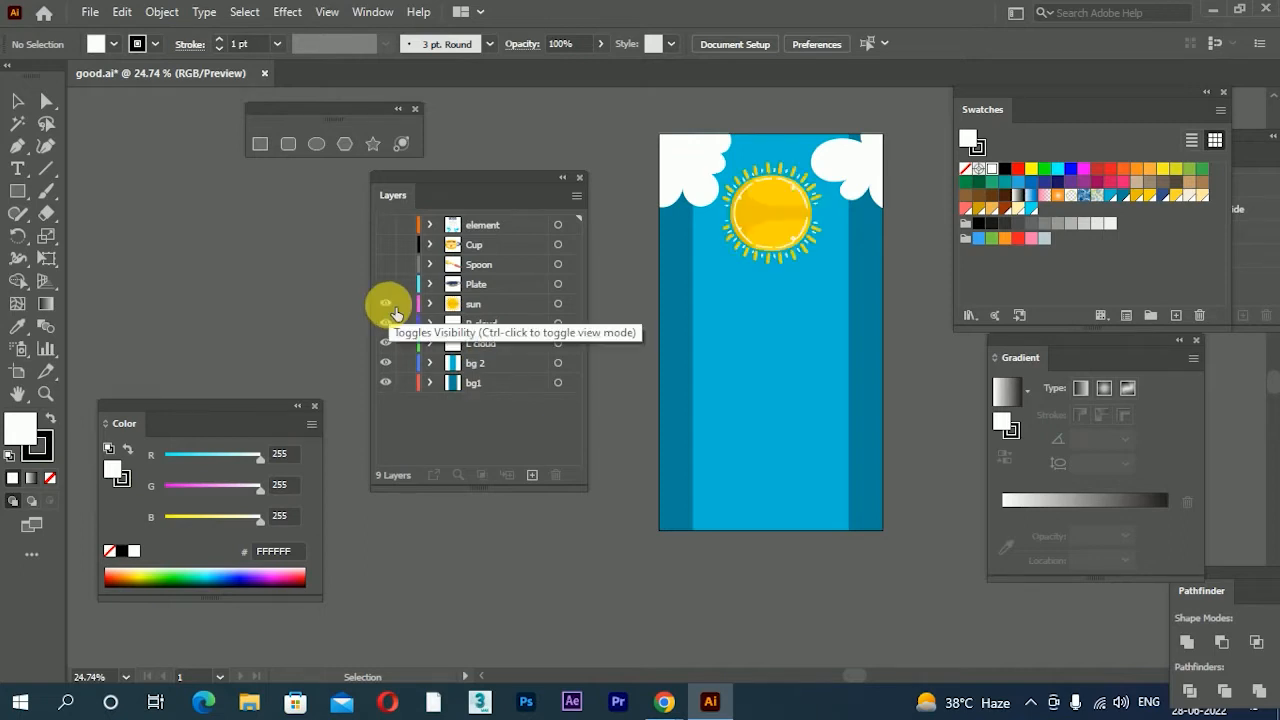
left_click(396, 288)
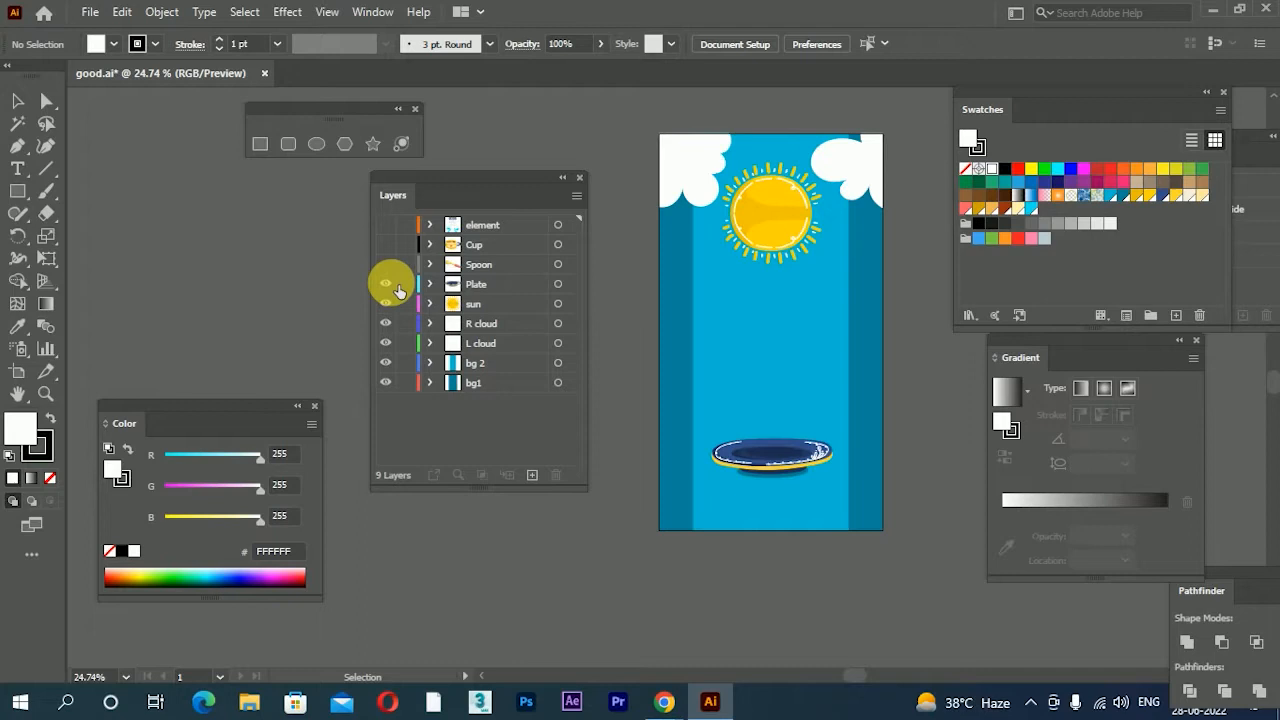
left_click(385, 264)
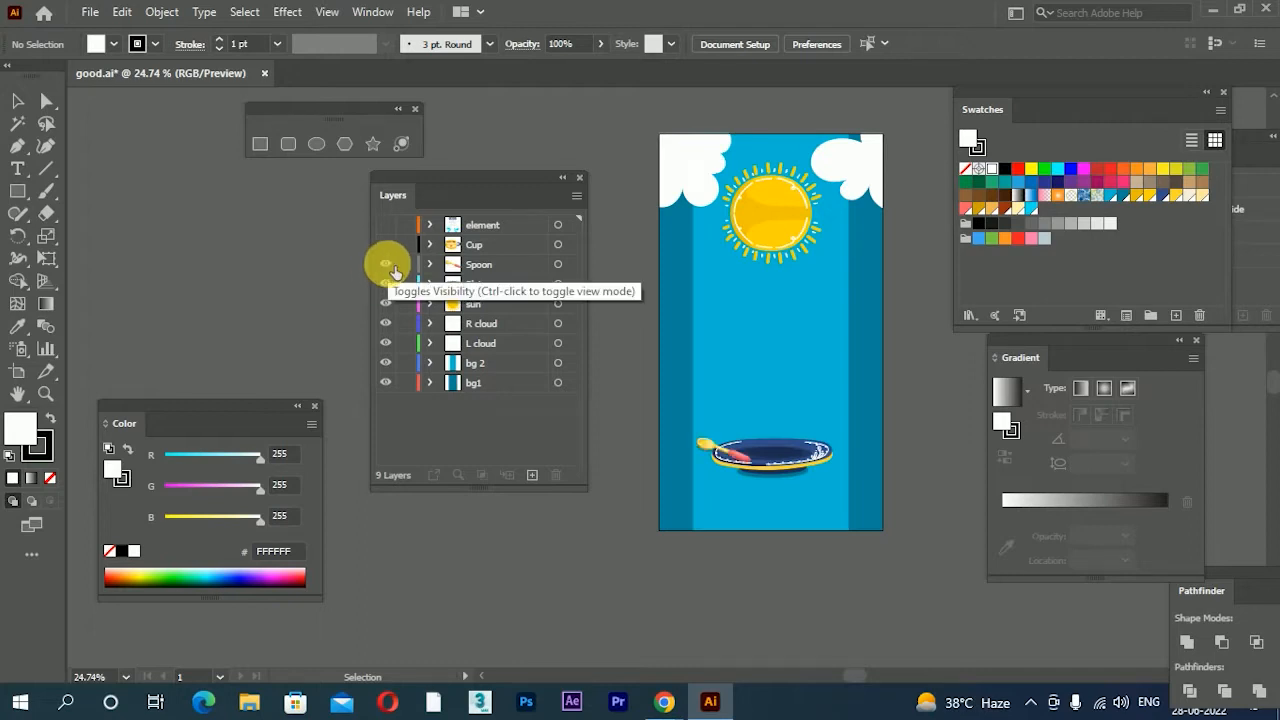
left_click(397, 246)
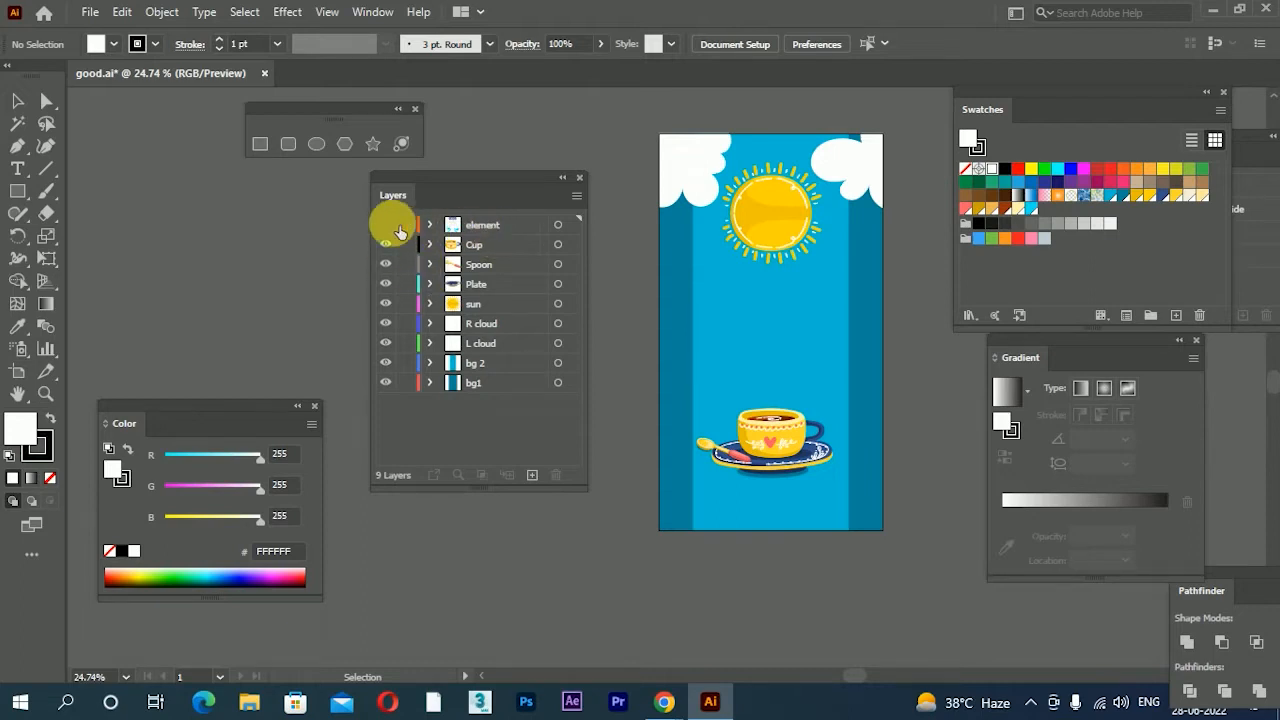
left_click(392, 227)
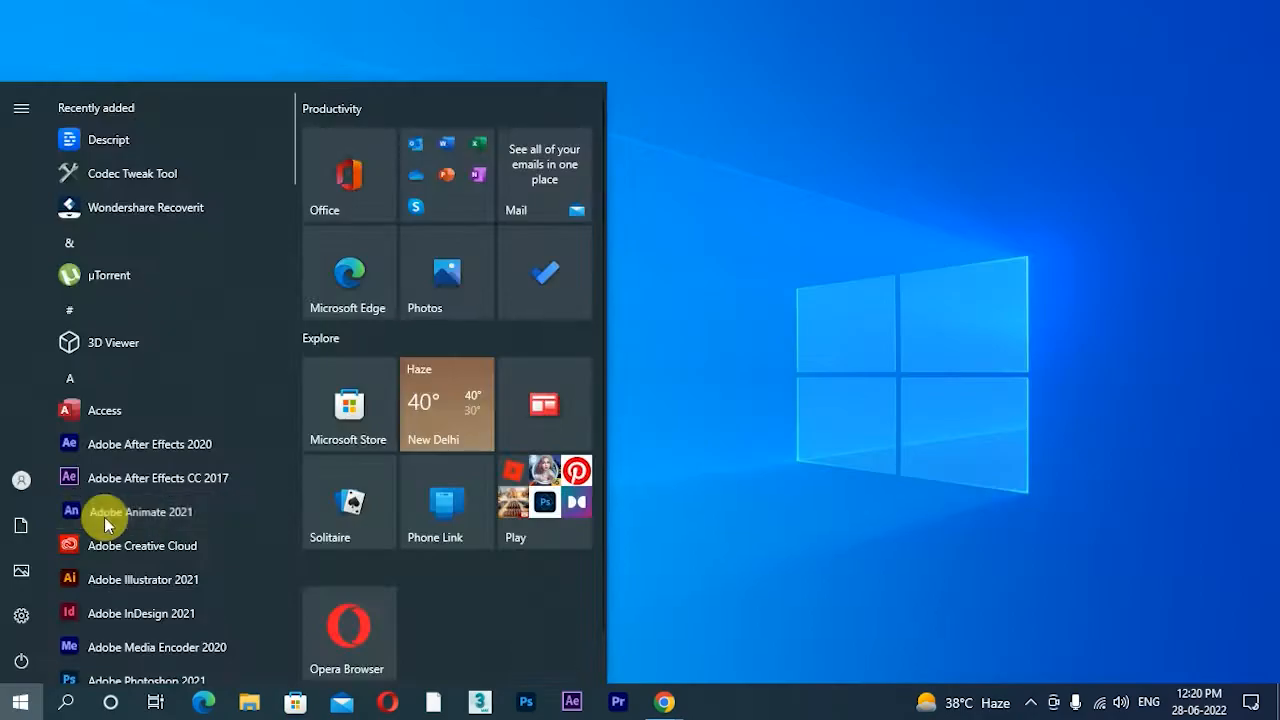
- Switch to Adobe Animate 2021 and create a new ActionScript 3.0 document 720 px wide and 1280 px high
left_click(105, 523)
double_click(808, 230)
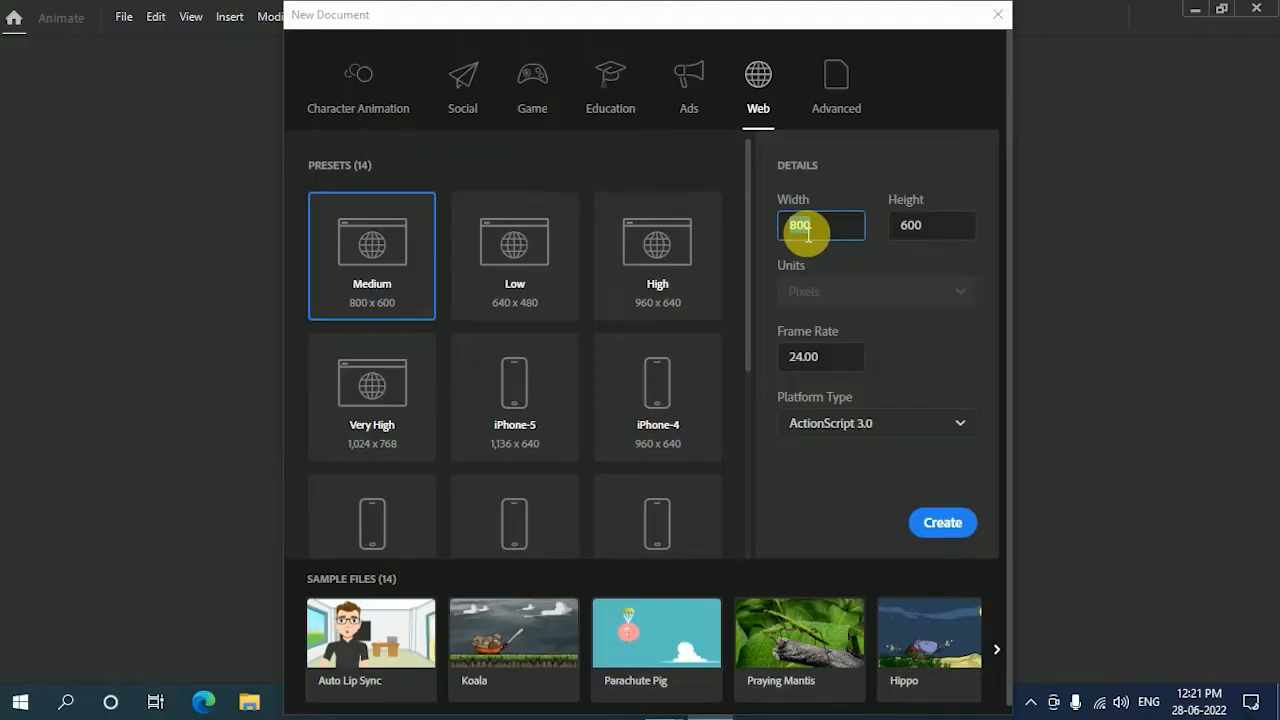
type("720")
double_click(910, 226)
type("1280")
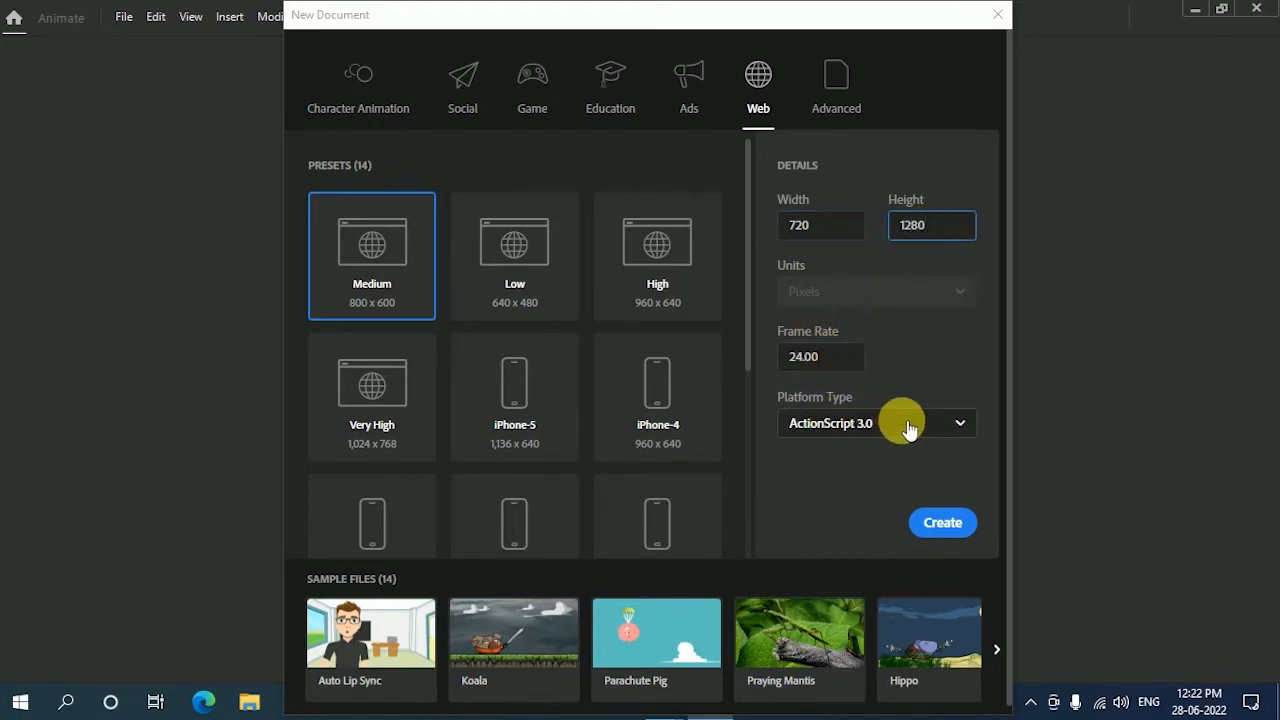
left_click_drag(830, 20, 751, 20)
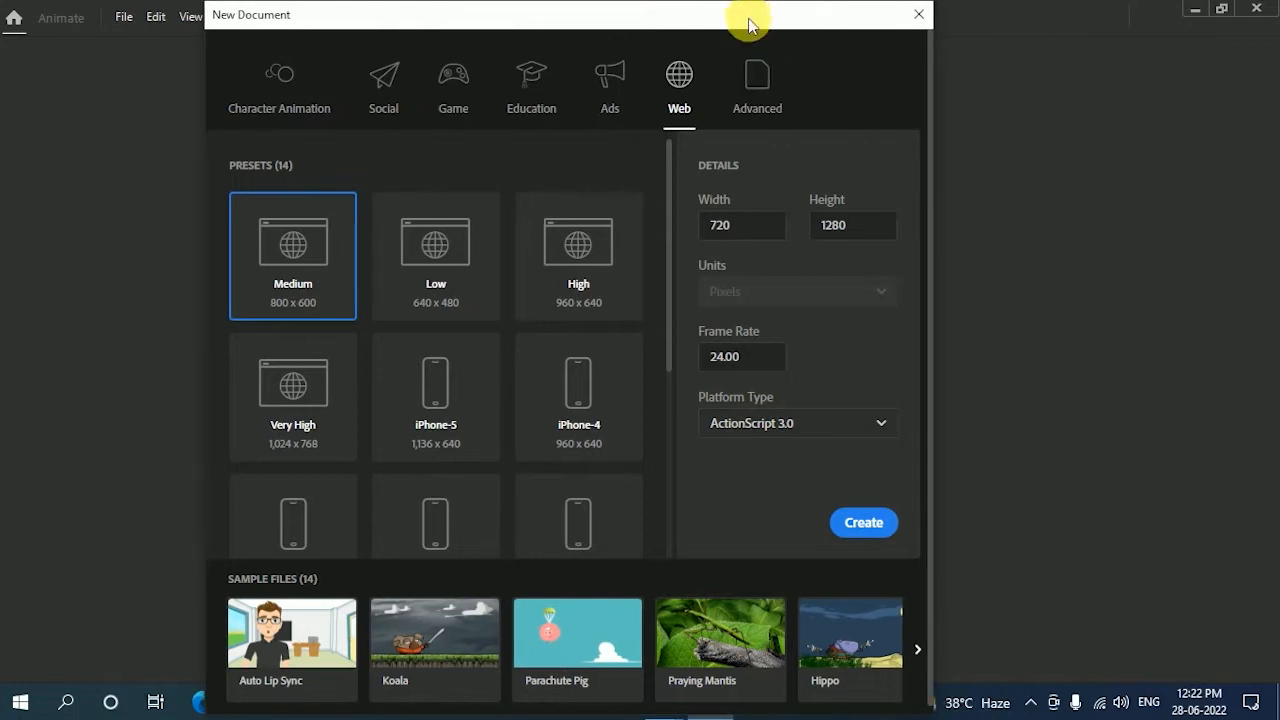
left_click(870, 523)
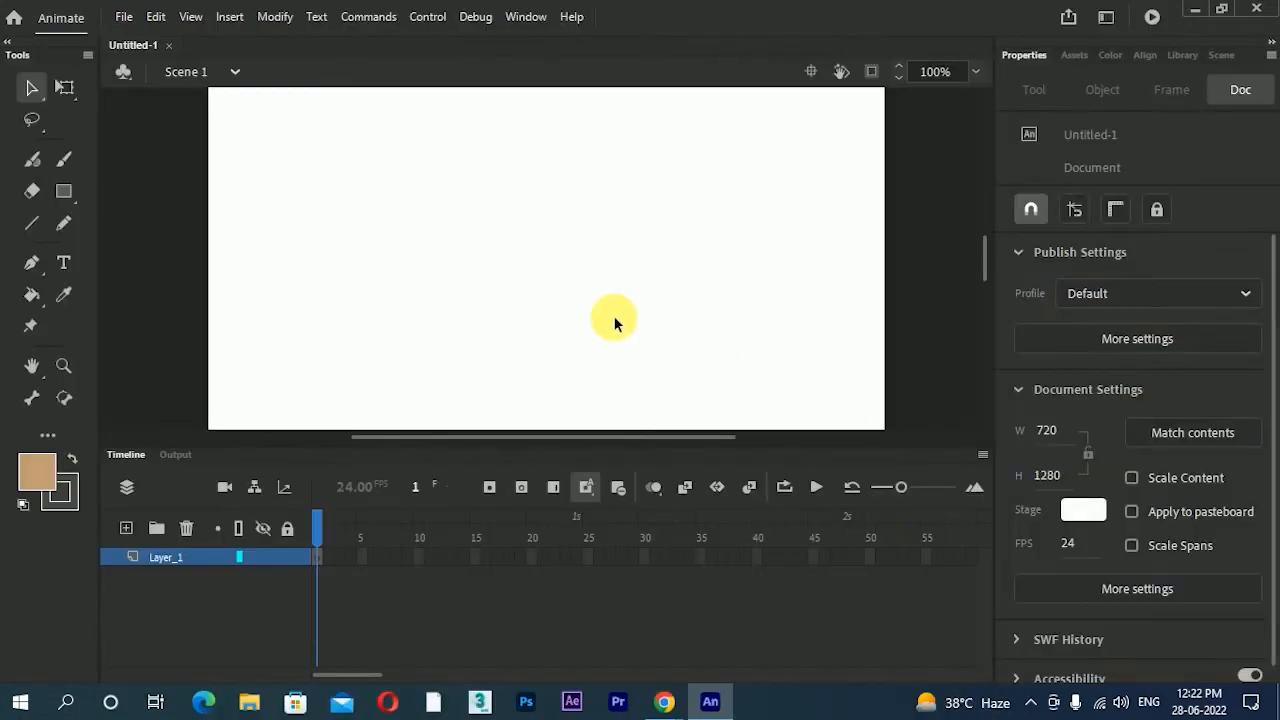
- Start importing the Illustrator file good from the flash folder into the library
key("ctrl+minus")
key("ctrl+minus")
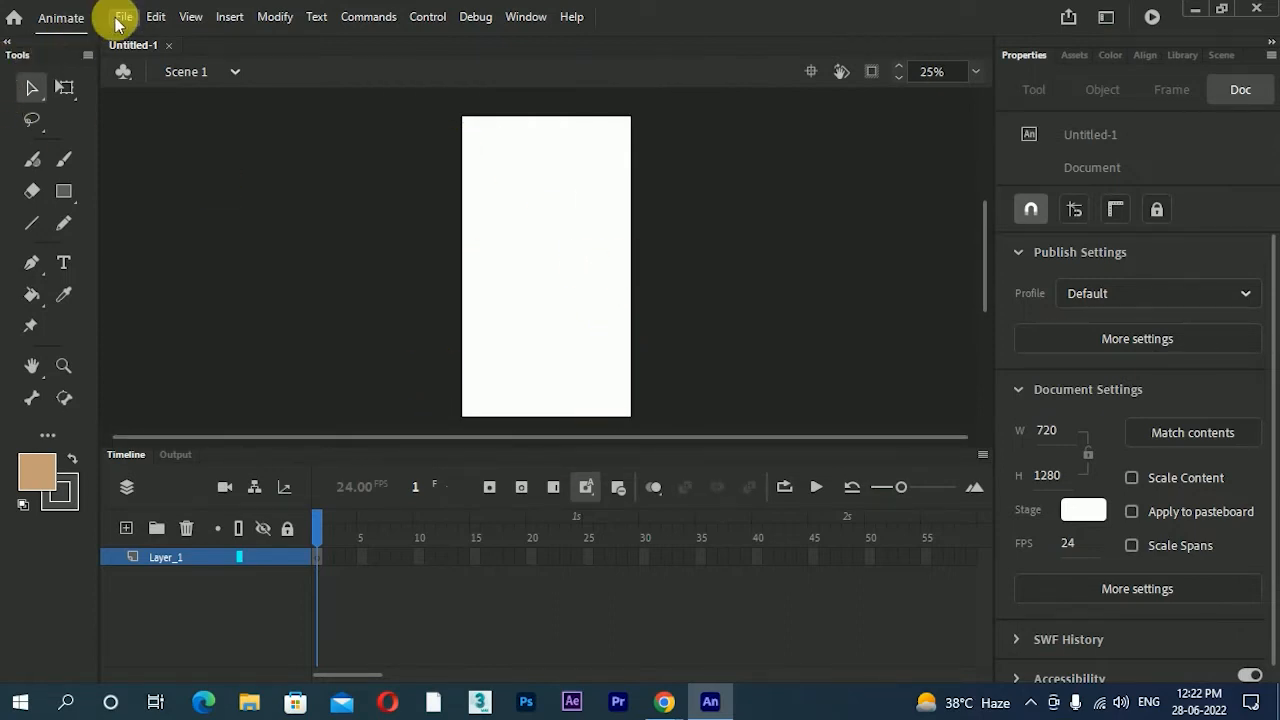
left_click(120, 18)
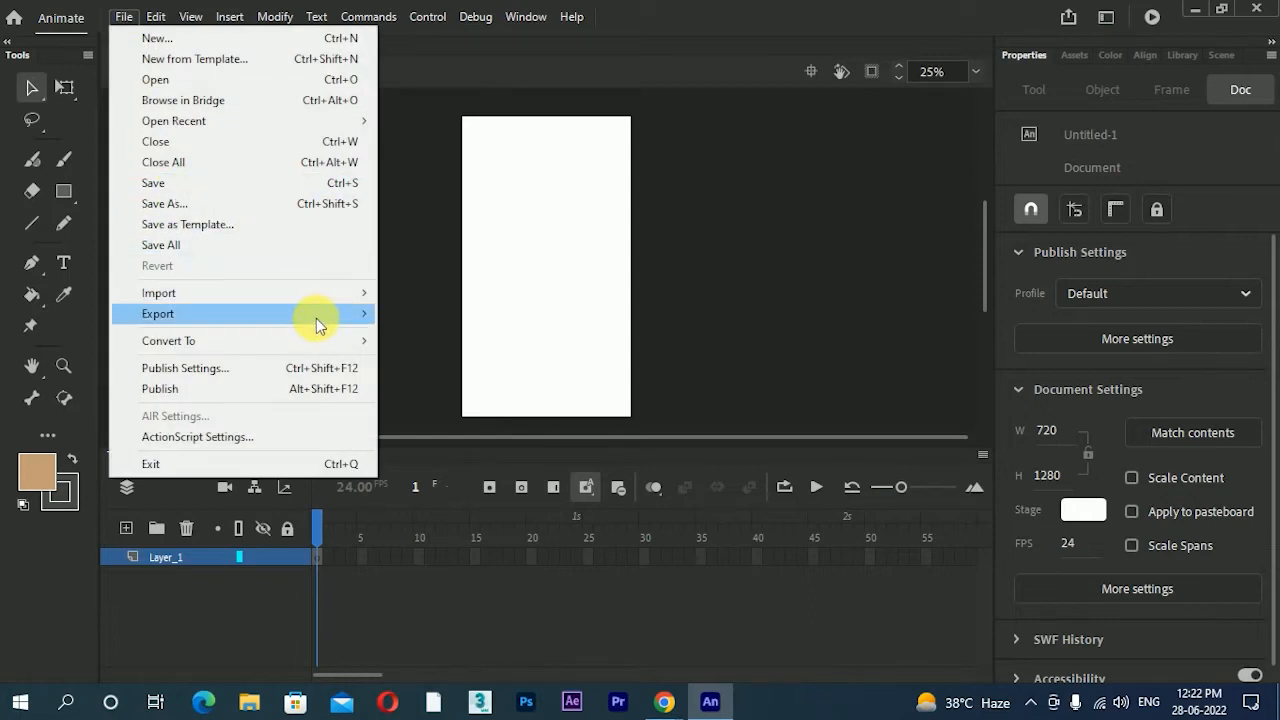
mouse_move(316, 295)
left_click(463, 316)
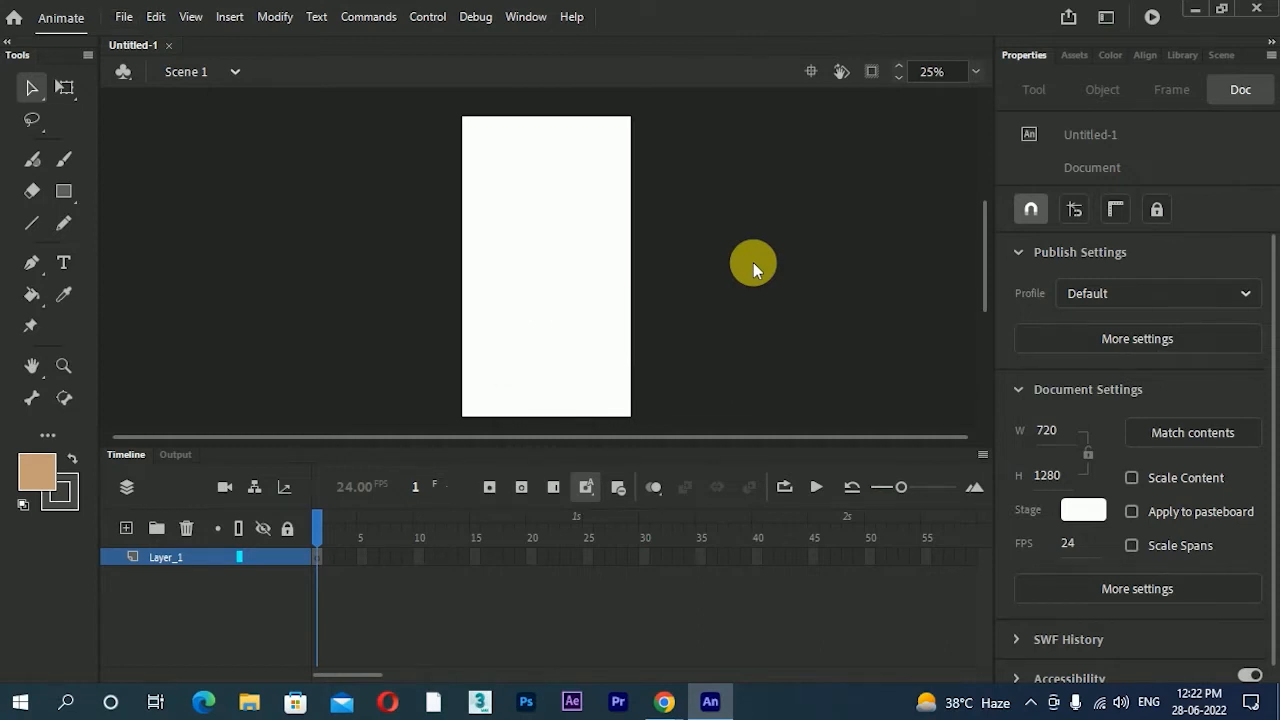
left_click_drag(232, 20, 422, 56)
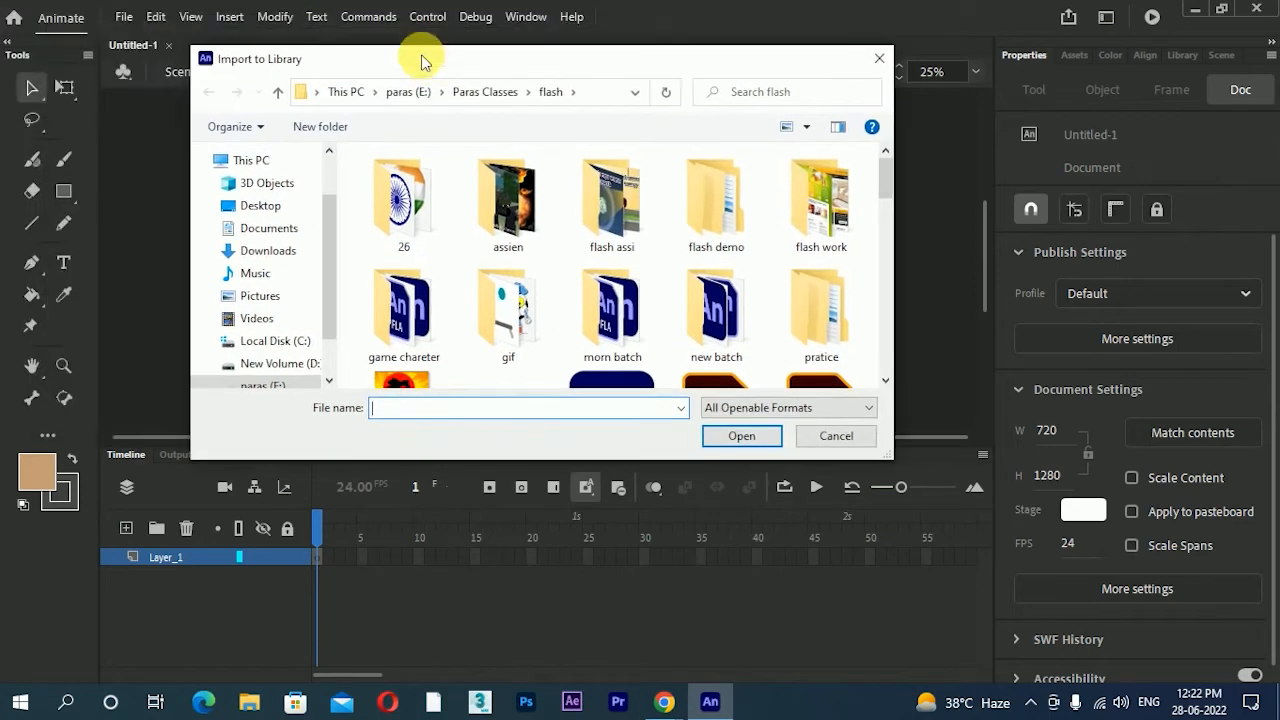
left_click_drag(888, 196, 896, 276)
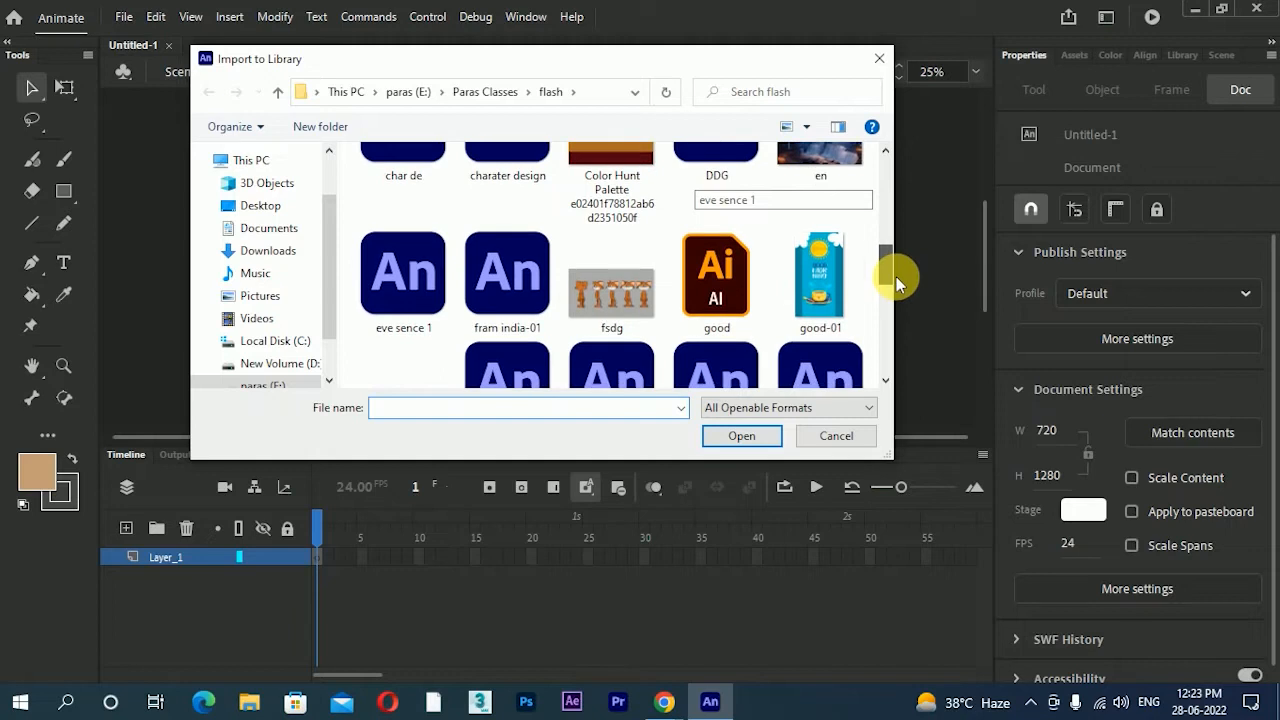
left_click(720, 301)
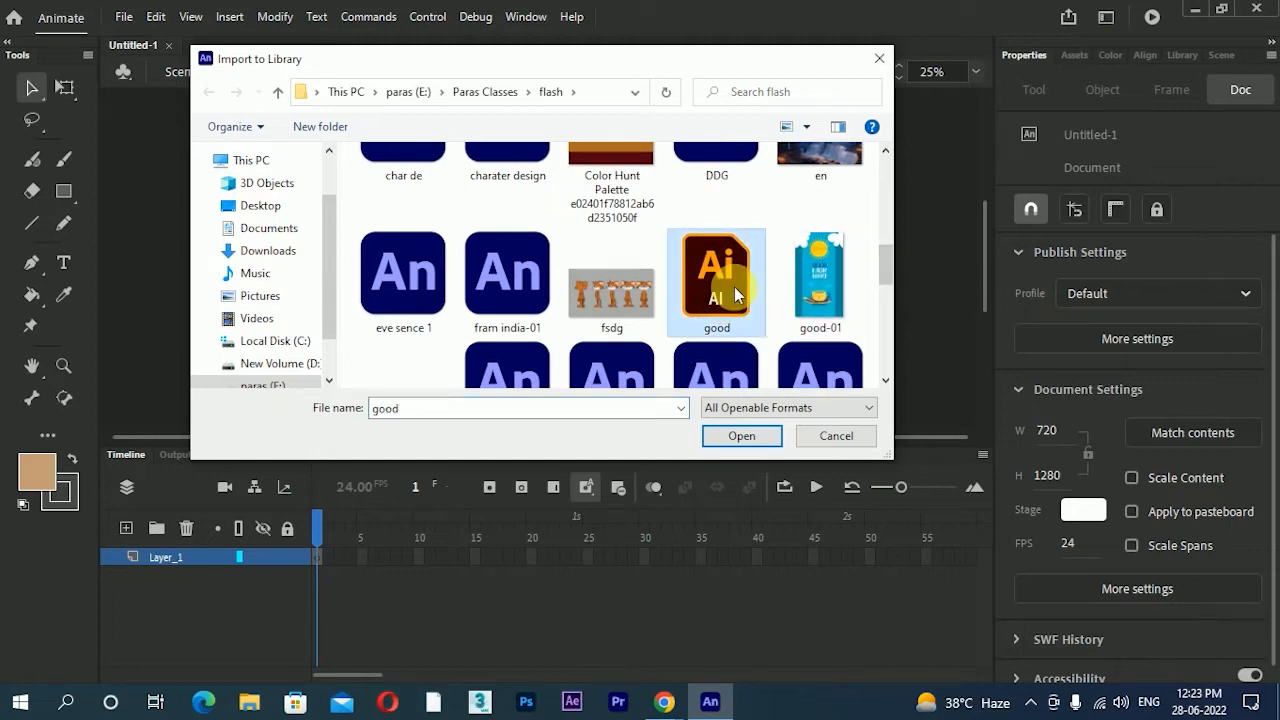
left_click(738, 435)
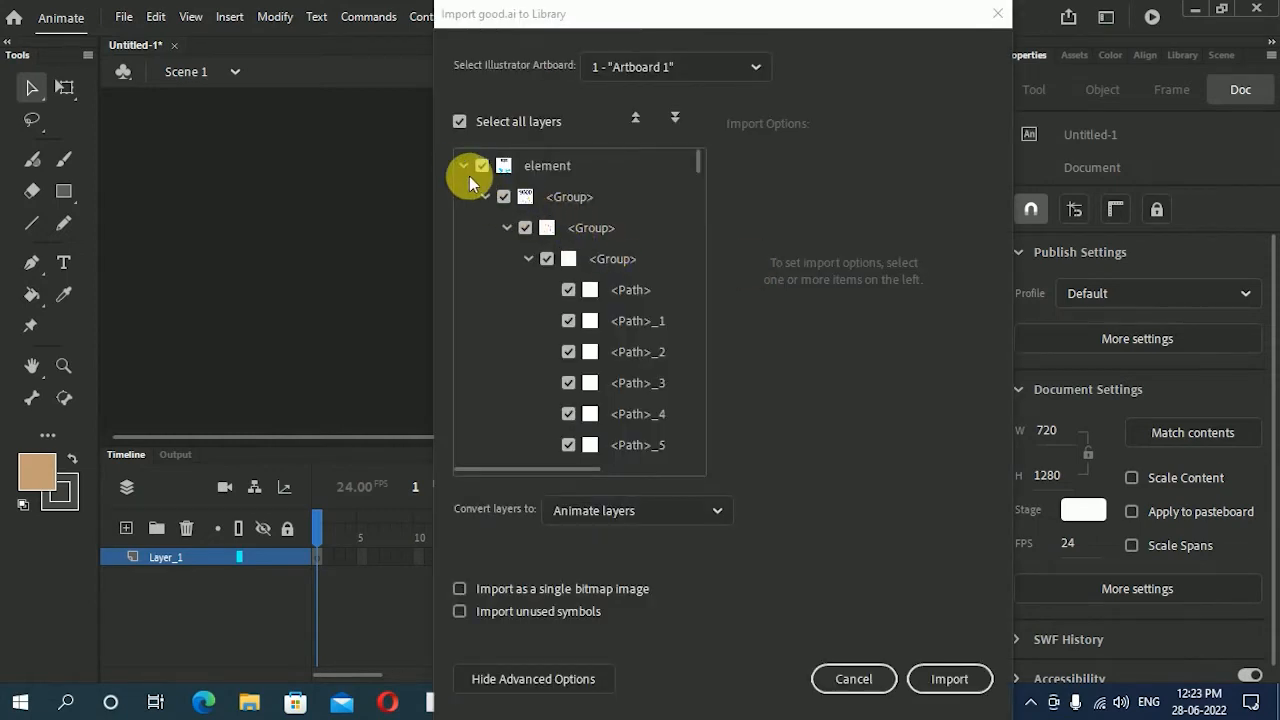
- Collapse the layer groups from element to bg1 and import all layers of Artboard 1 as Animate layers
left_click(462, 167)
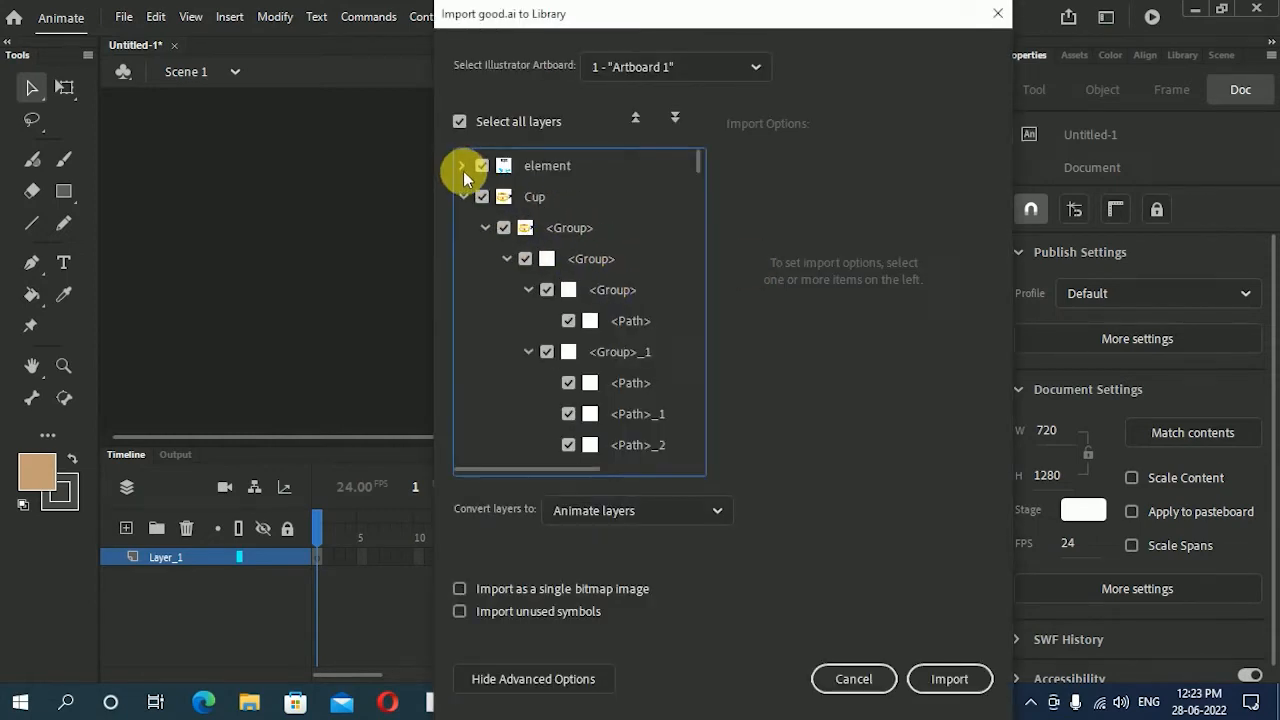
left_click(482, 229)
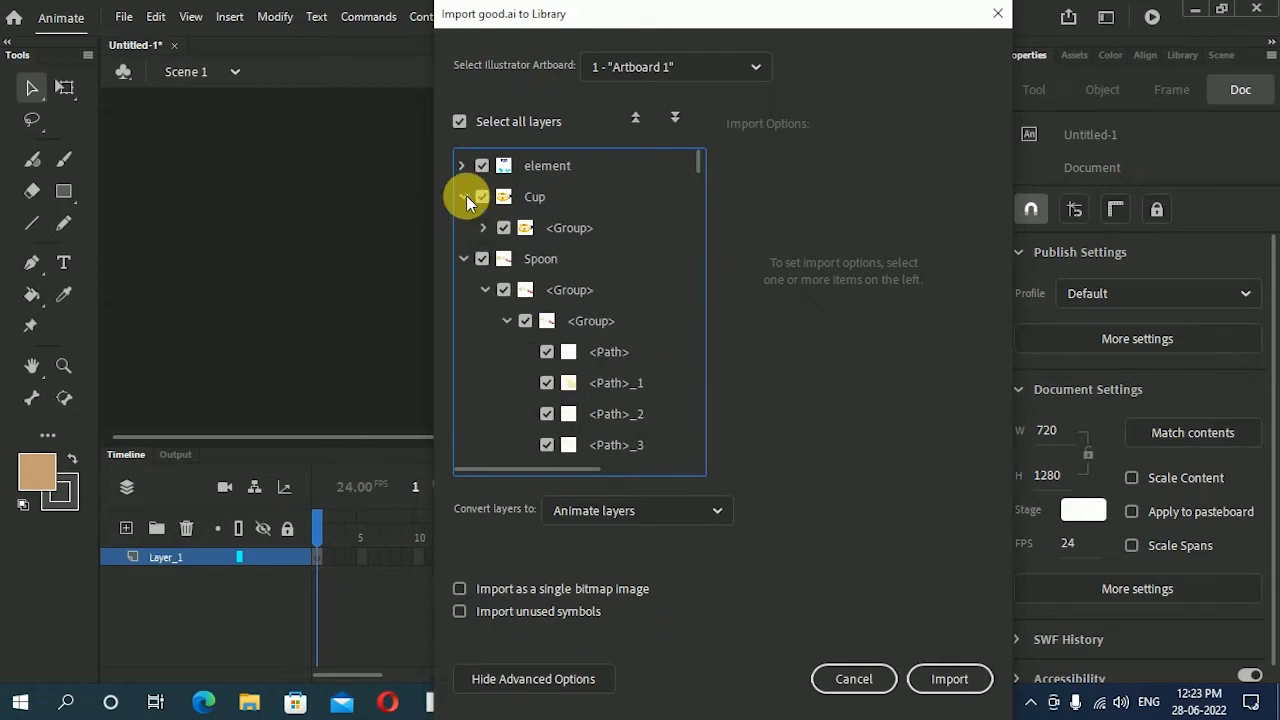
left_click(466, 195)
left_click(462, 226)
left_click(463, 257)
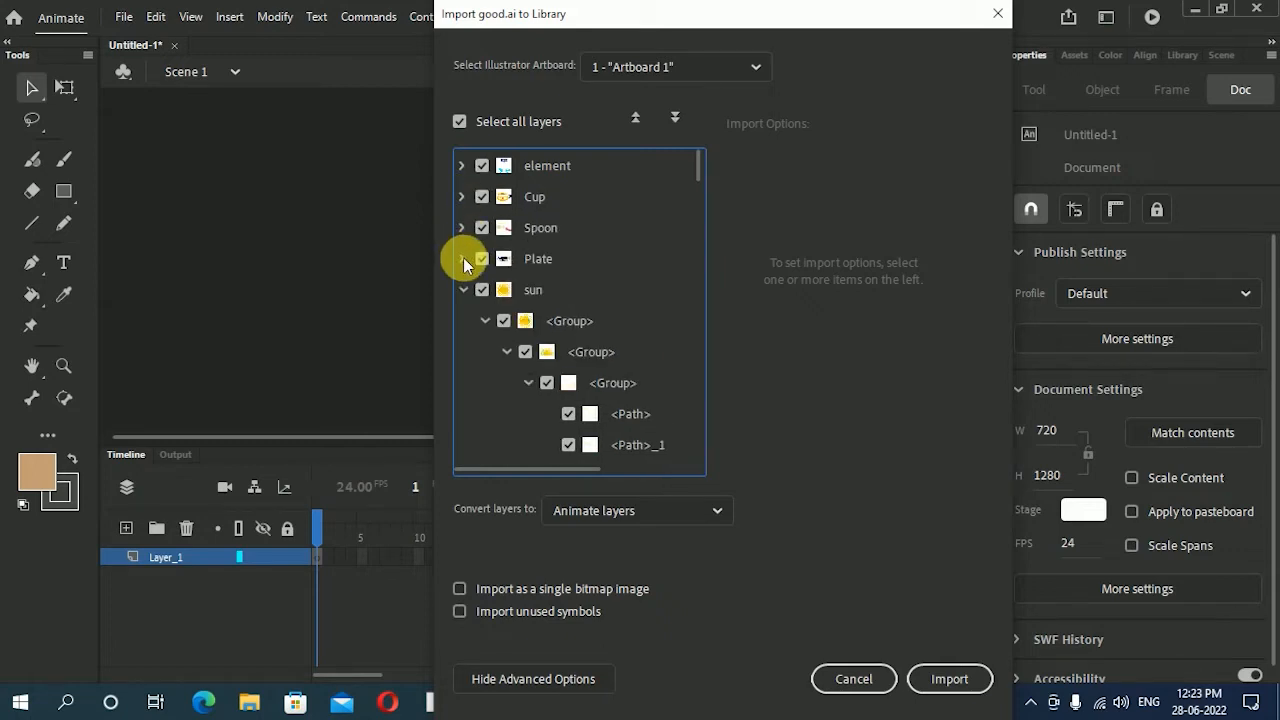
left_click(462, 291)
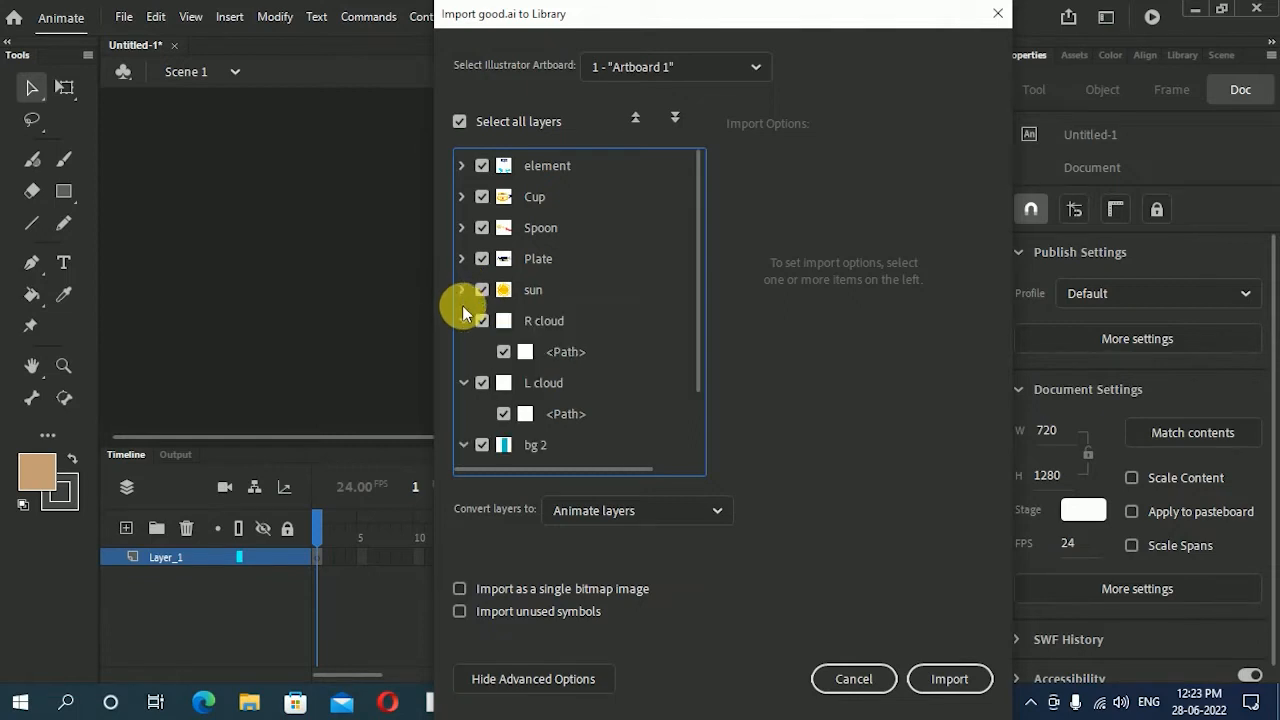
left_click(461, 324)
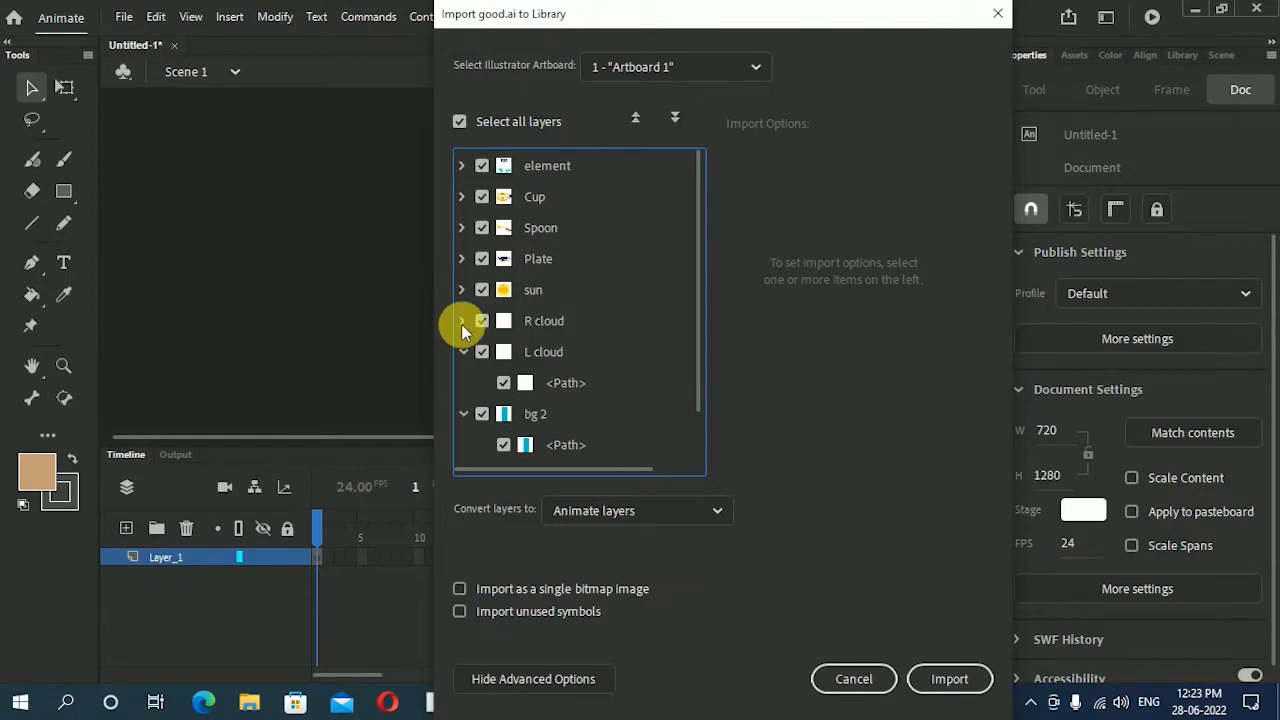
left_click(461, 352)
left_click(463, 381)
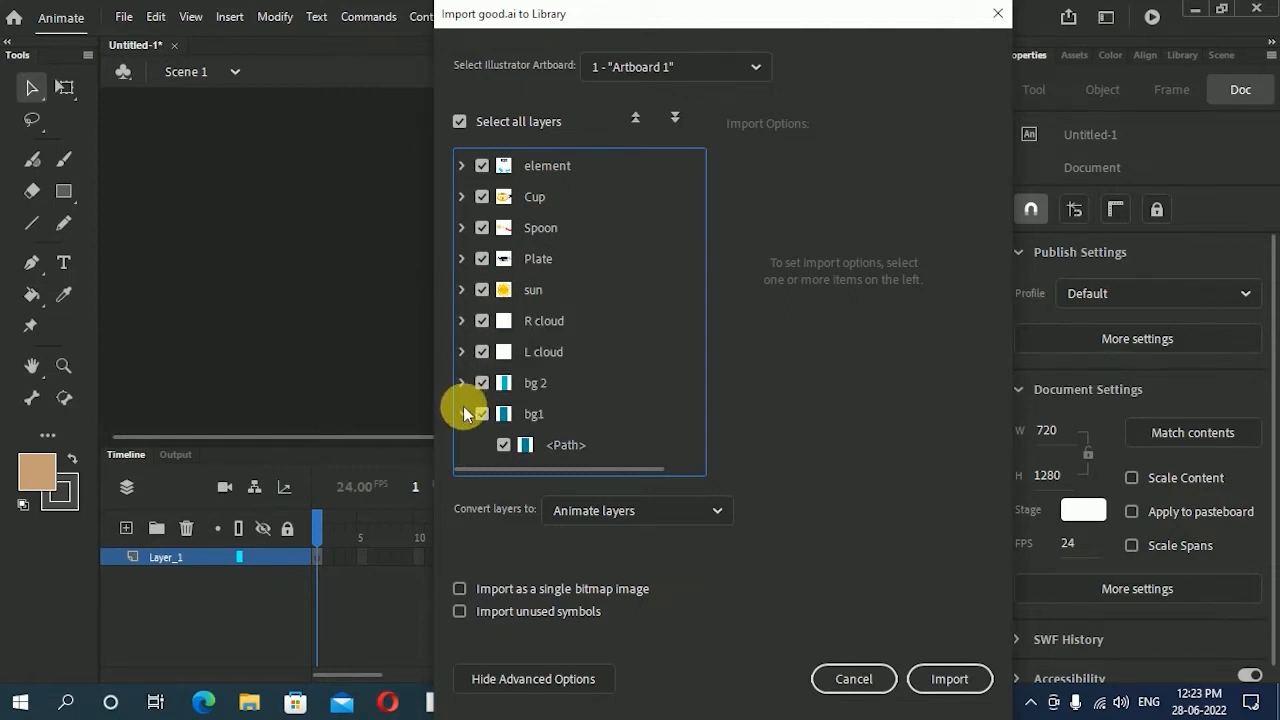
left_click(463, 412)
left_click(950, 680)
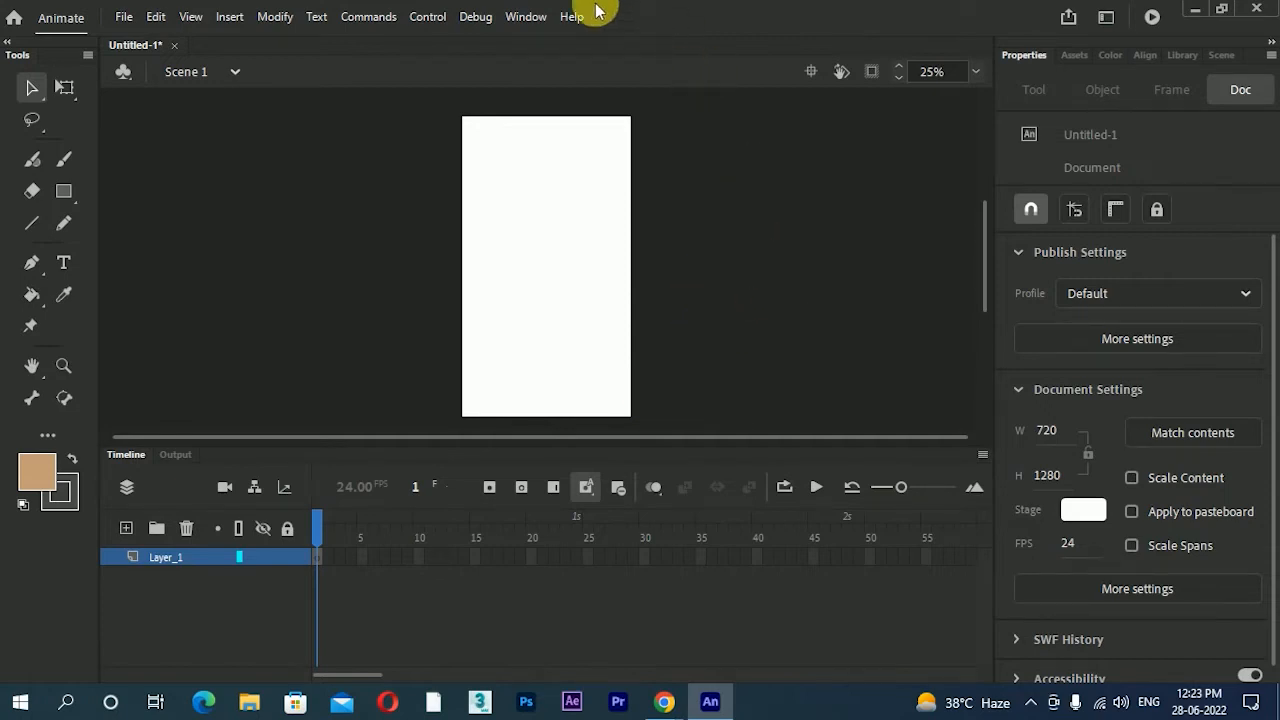
- Check the imported good.ai Assets folder in the library and place the good.ai graphic on the stage
left_click(1176, 56)
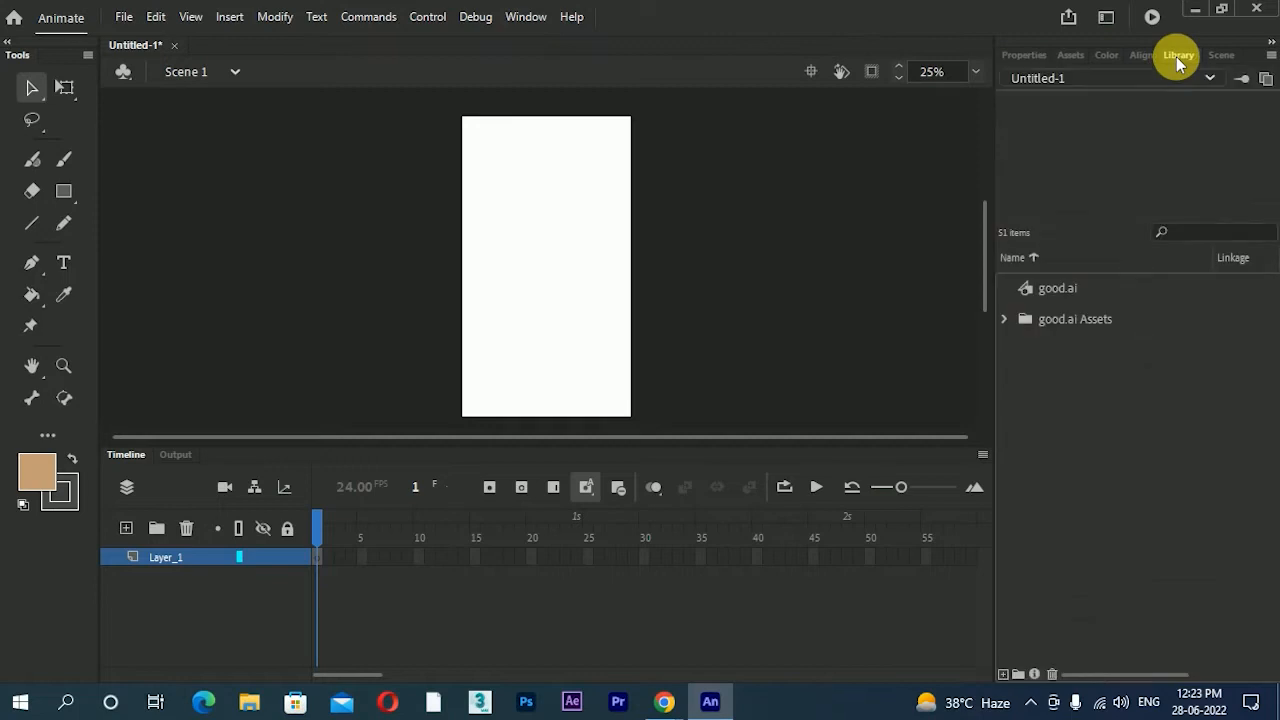
left_click(1003, 319)
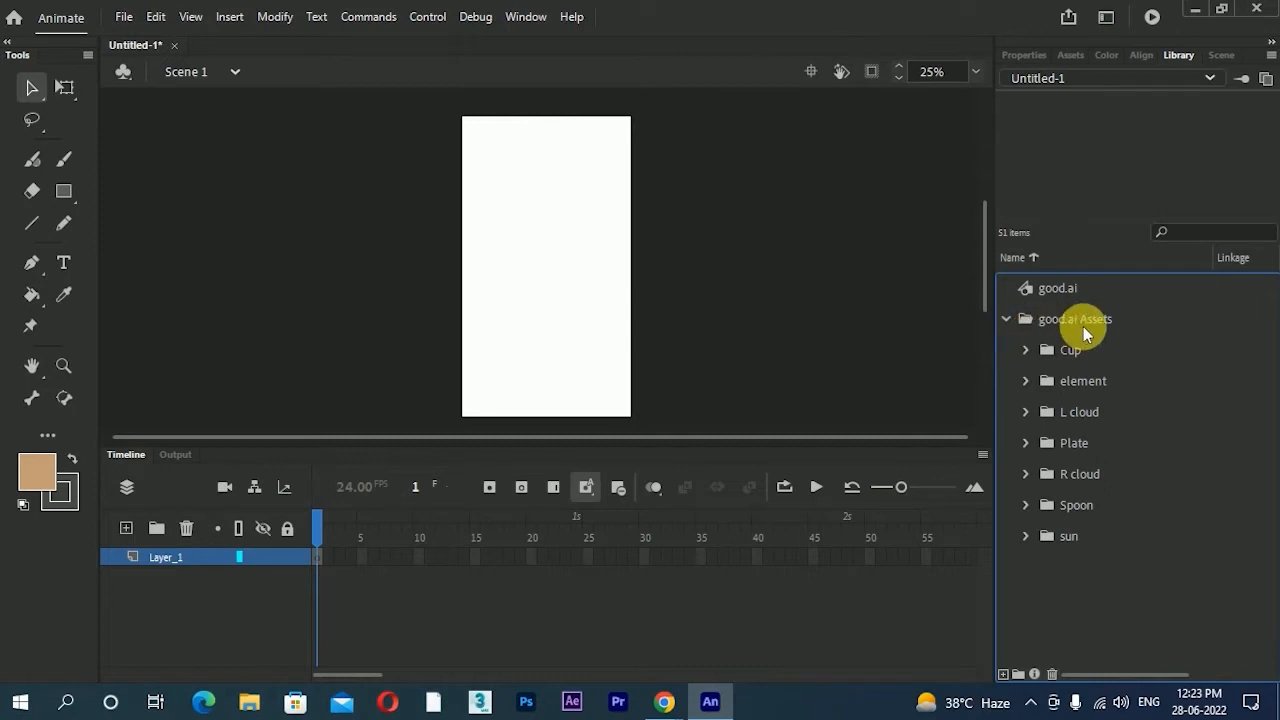
left_click(1006, 319)
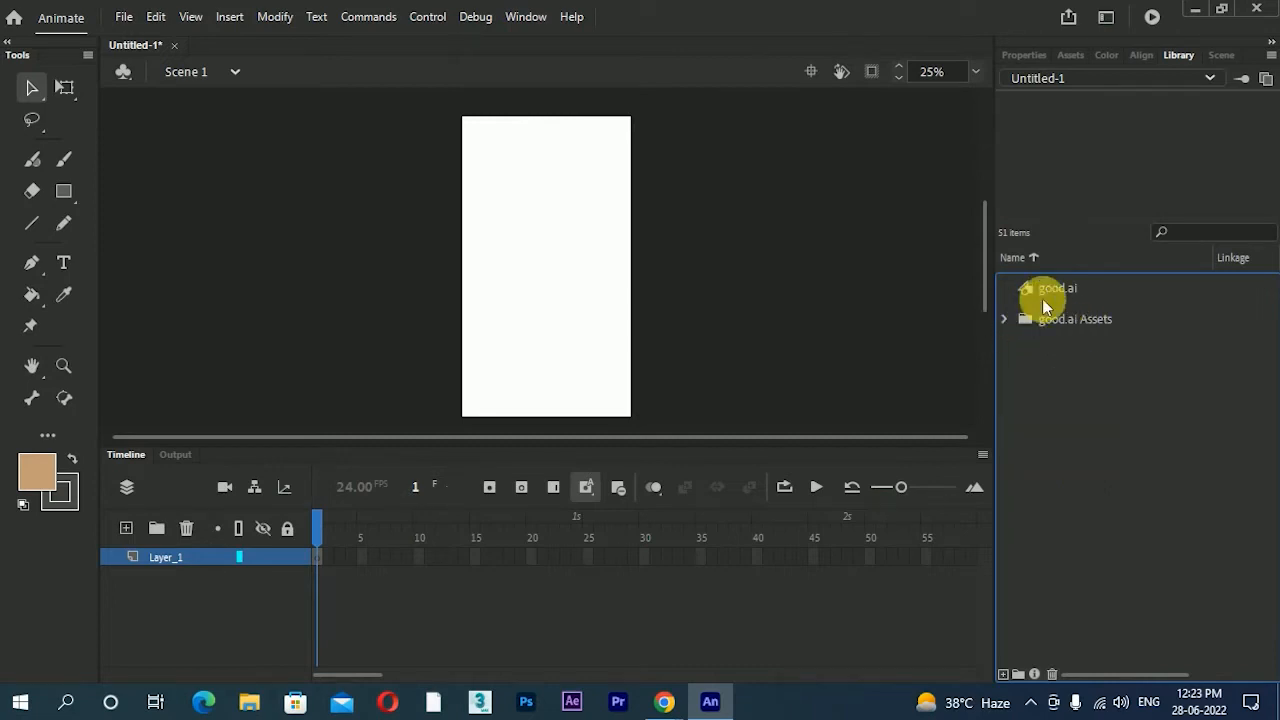
left_click(1056, 295)
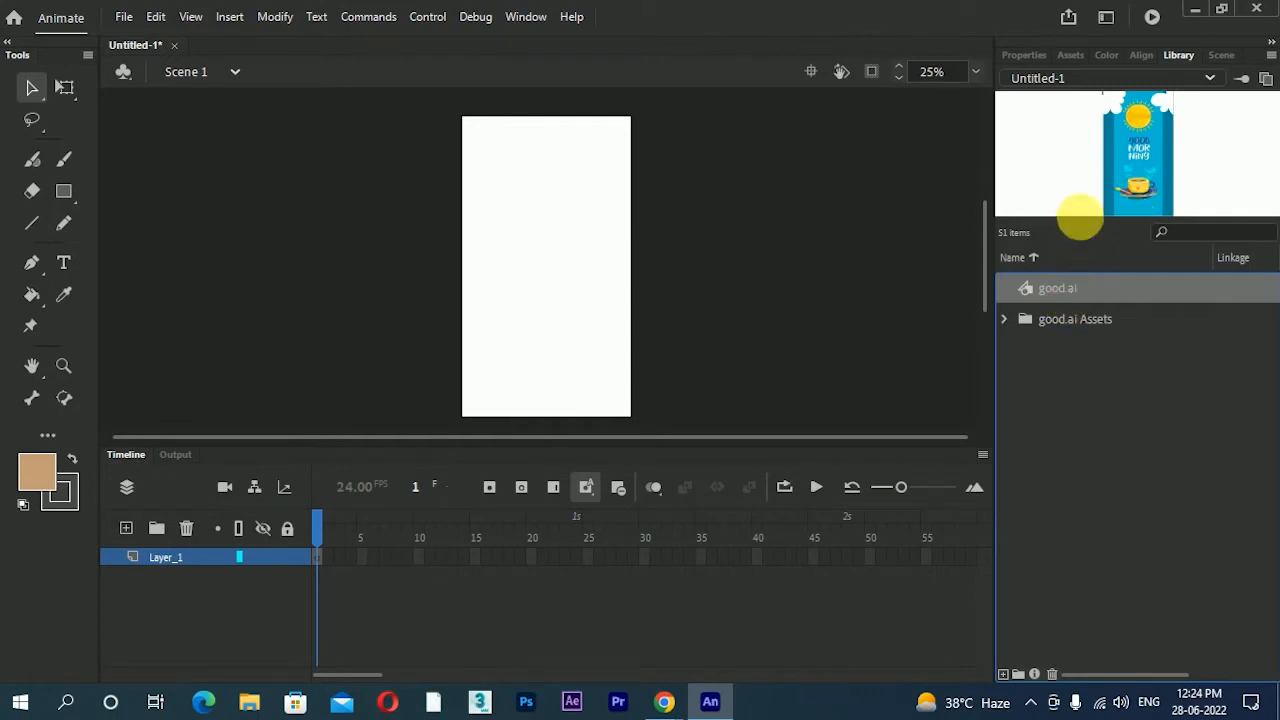
left_click_drag(1065, 197, 712, 312)
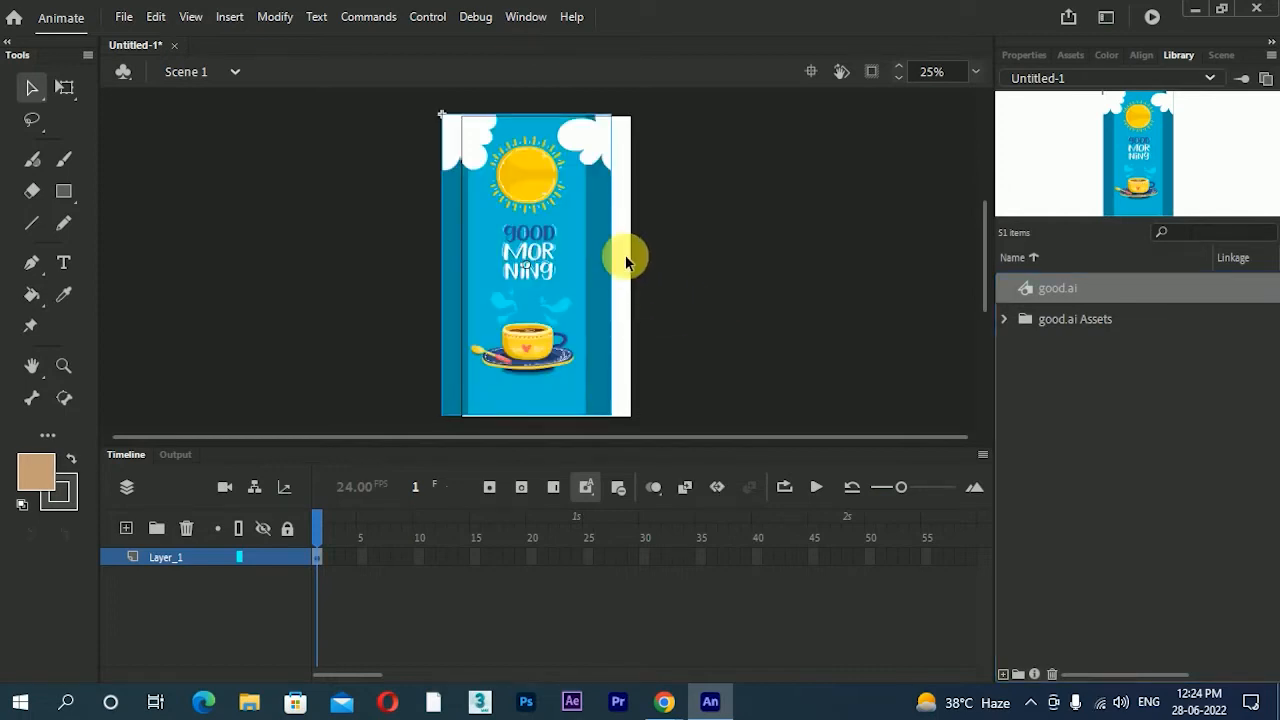
- Align the placed artwork to the stage's right edge and centre it vertically, then deselect it
left_click(526, 16)
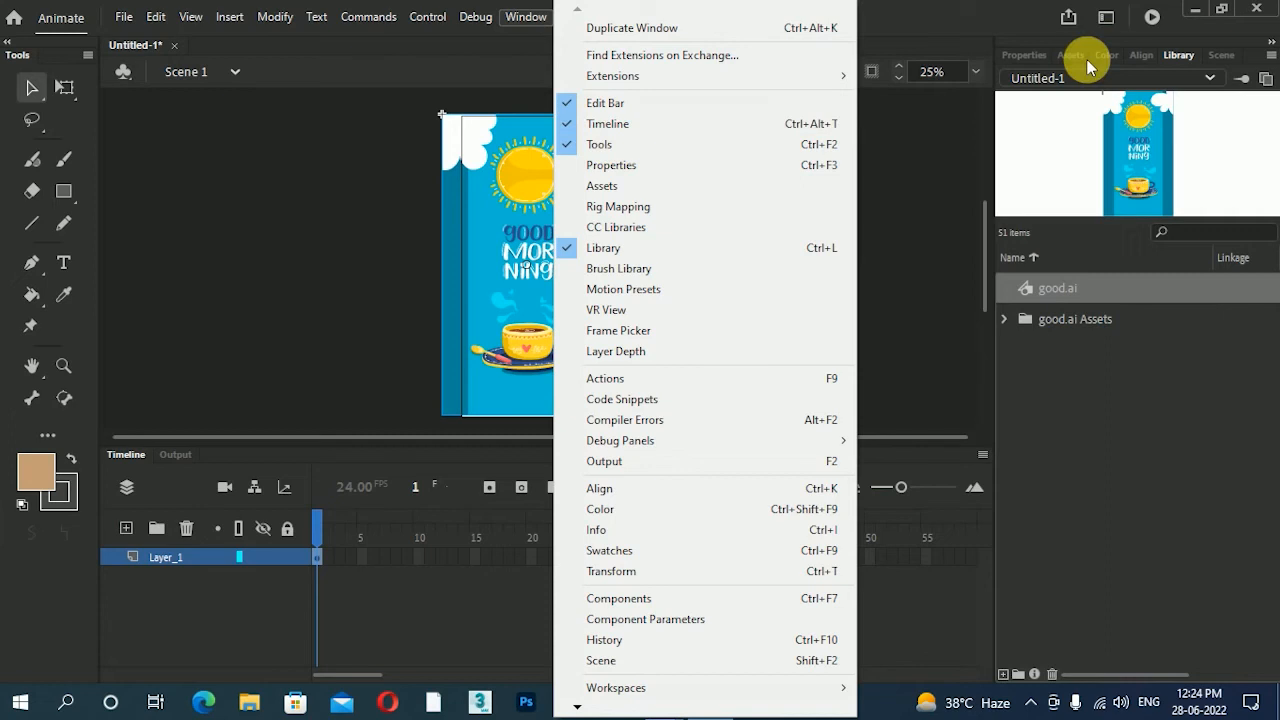
left_click(1151, 53)
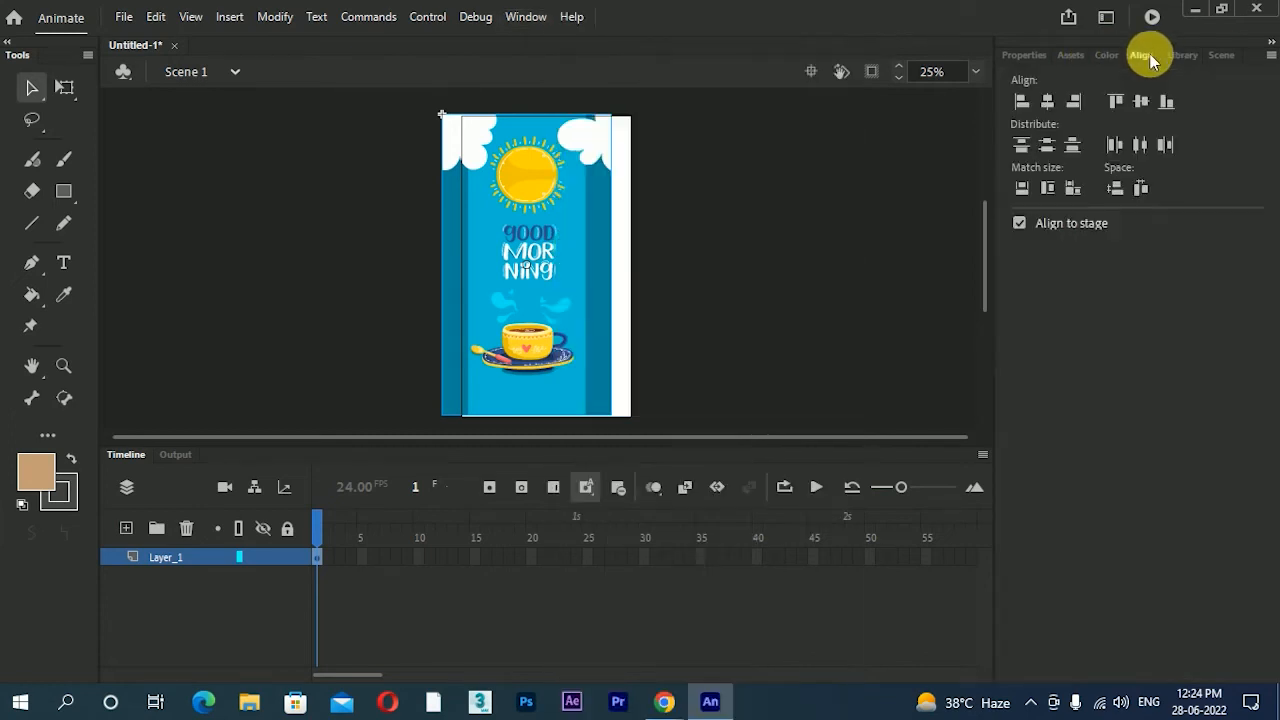
left_click(1073, 101)
left_click(1139, 104)
left_click(798, 203)
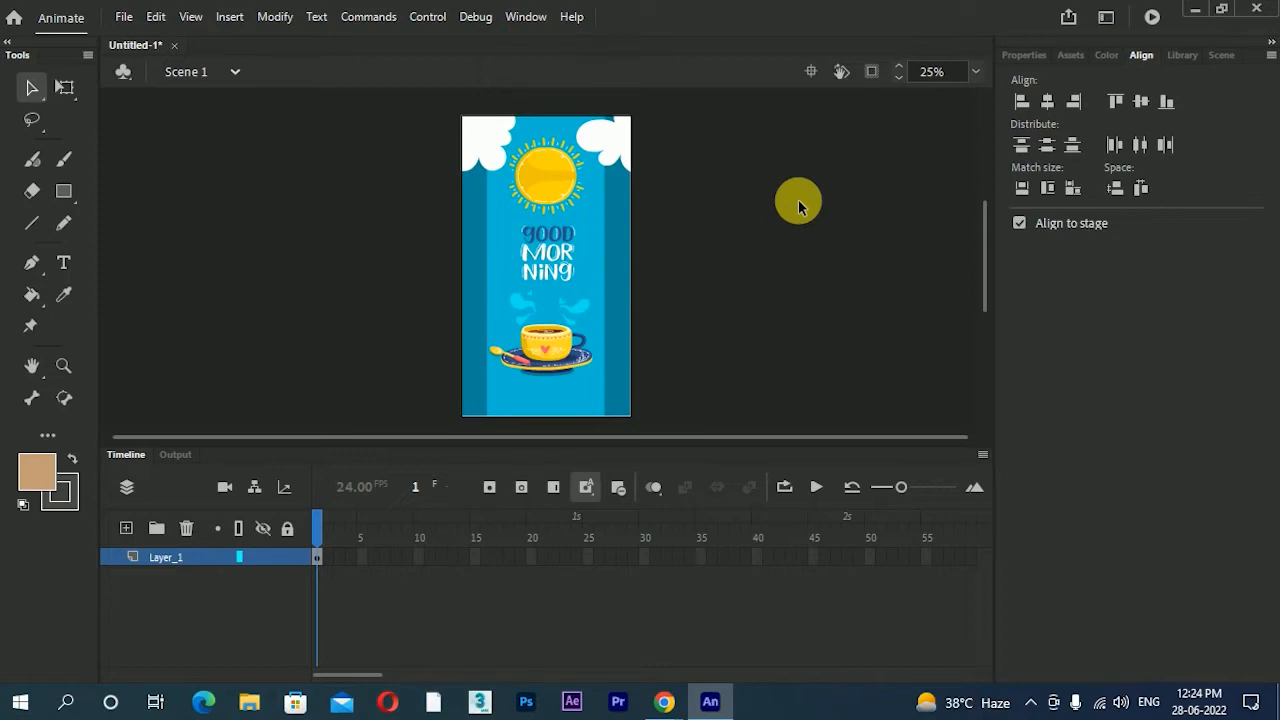
mouse_move(557, 450)
left_mouse_down()
mouse_move(559, 437)
mouse_move(560, 460)
left_mouse_up()
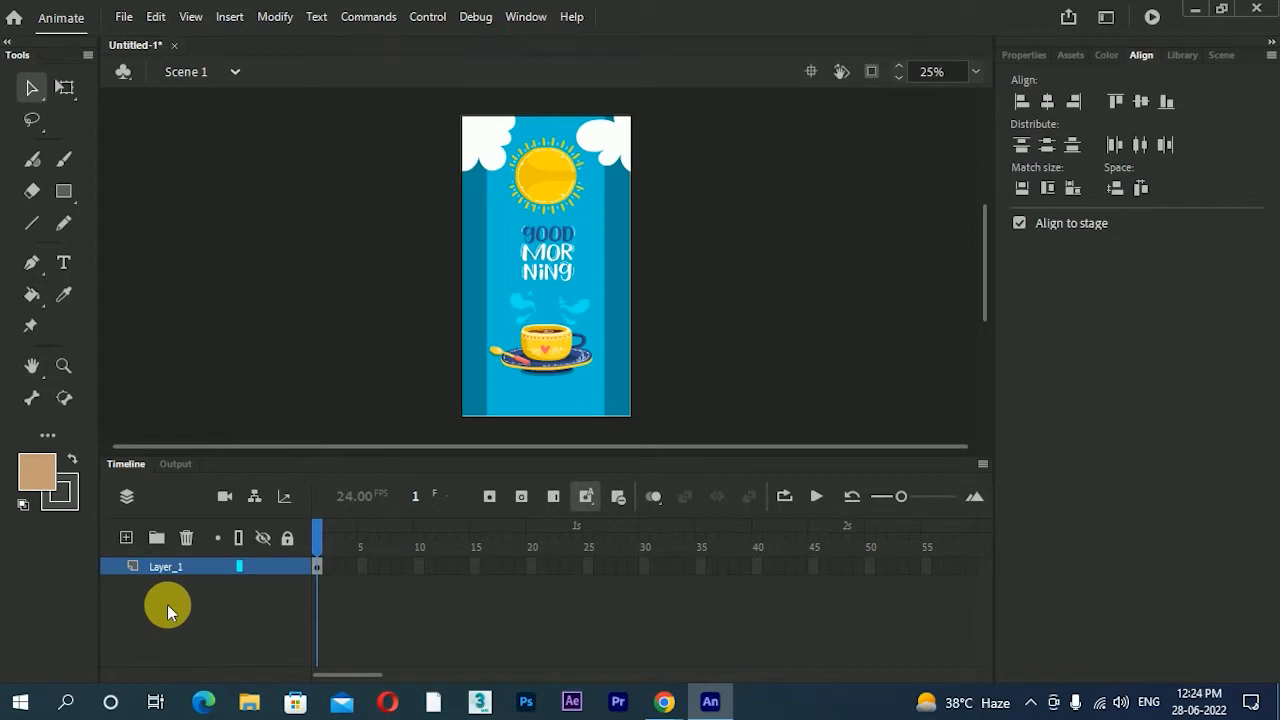
- Open the good.ai graphic for editing in place and enlarge the timeline to view its layers down to bg1
left_click(590, 248)
double_click(591, 247)
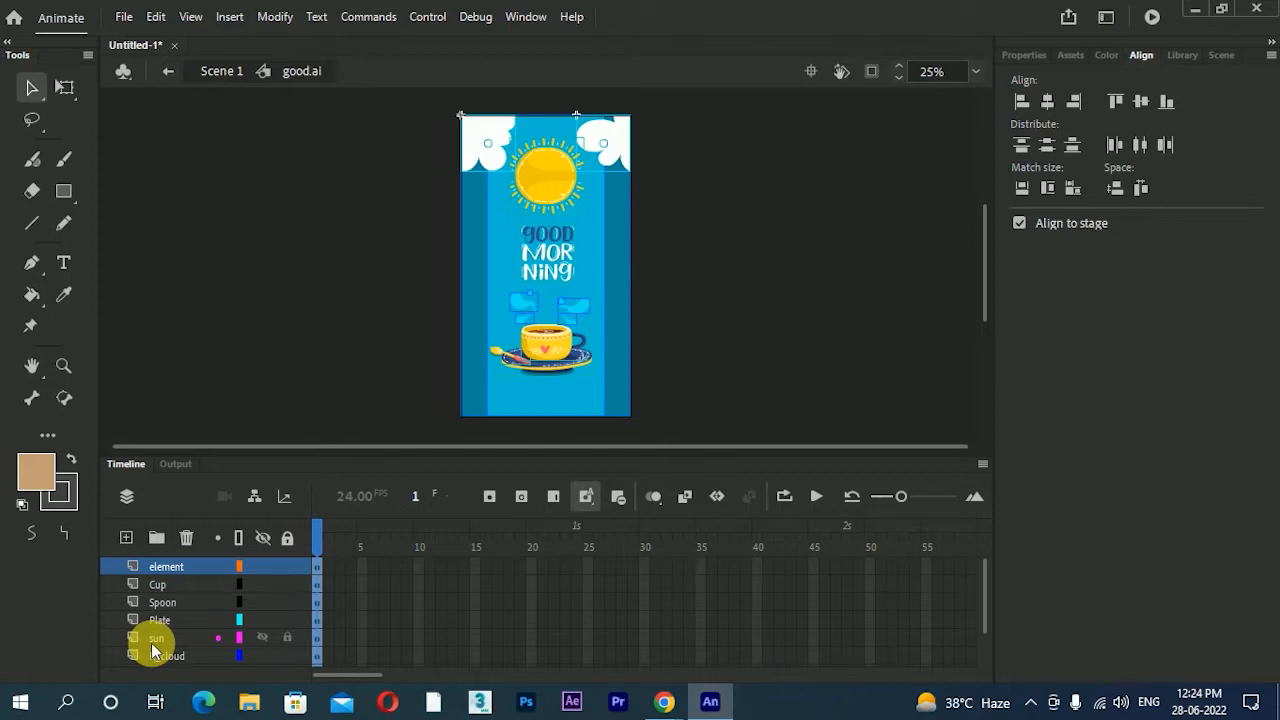
left_click_drag(251, 466, 253, 434)
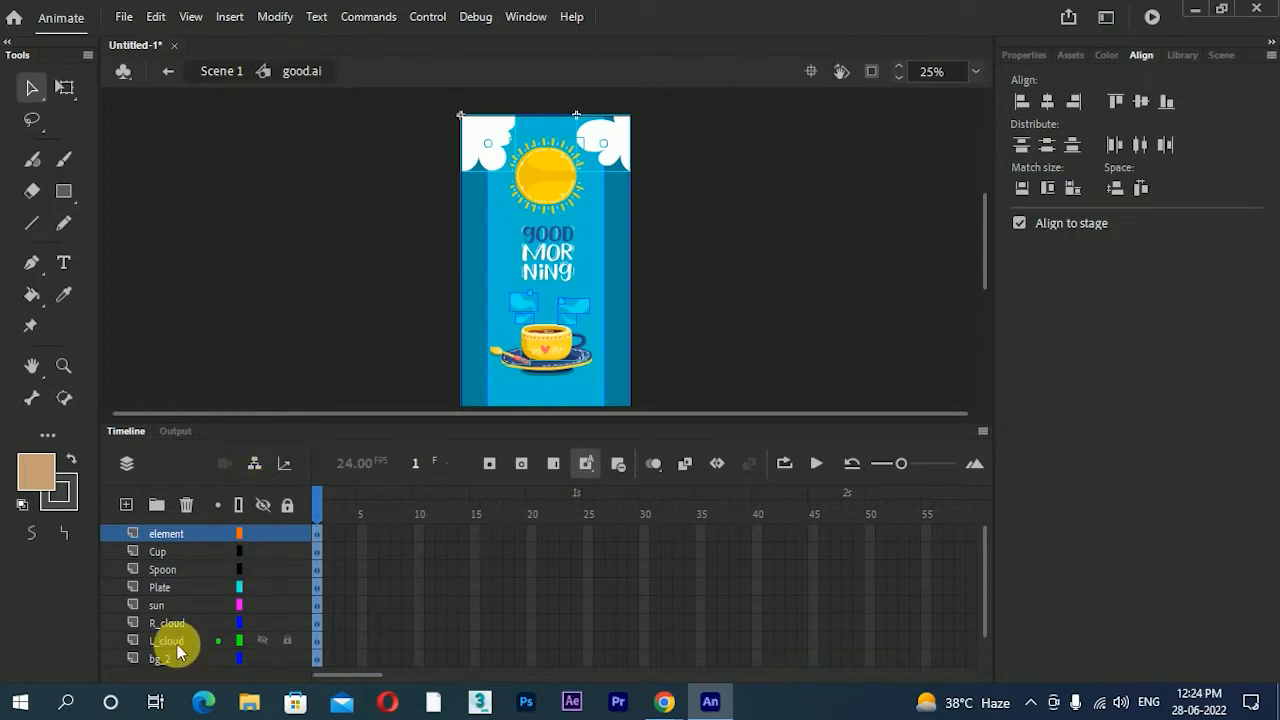
scroll(190, 618, "down", 1)
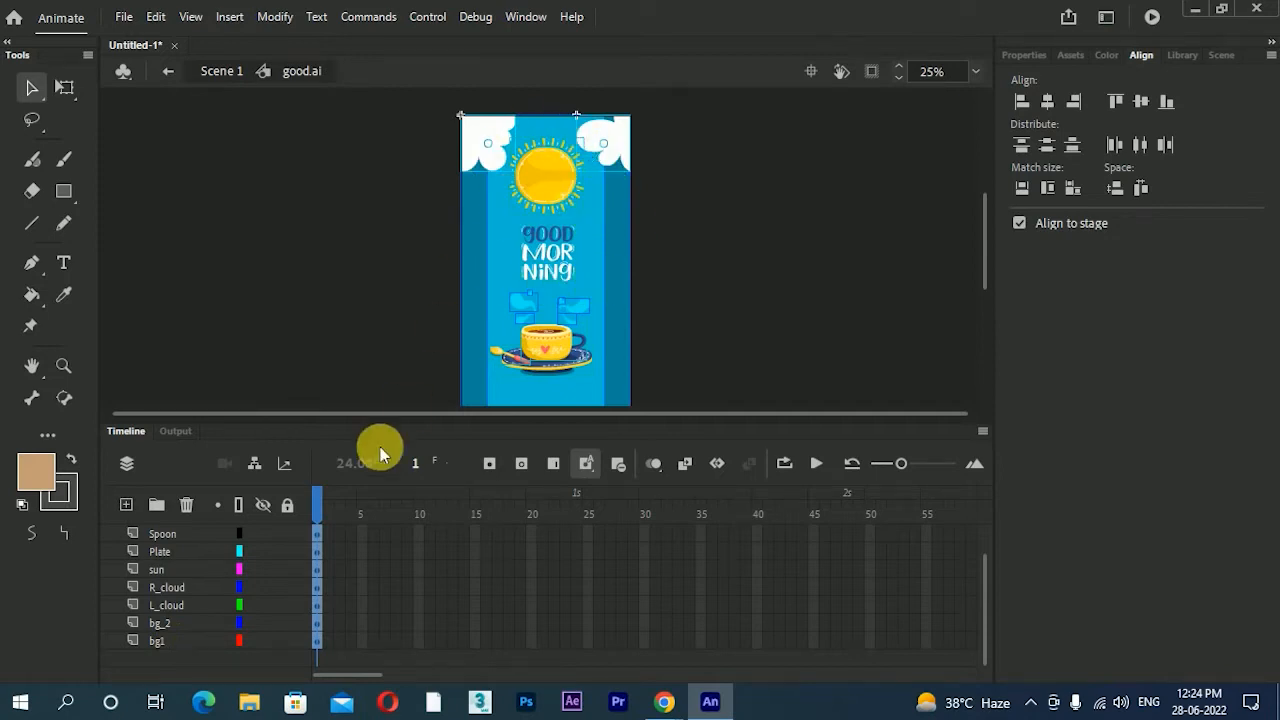
- Hide every layer of the good.ai graphic except bg1
left_click(266, 621)
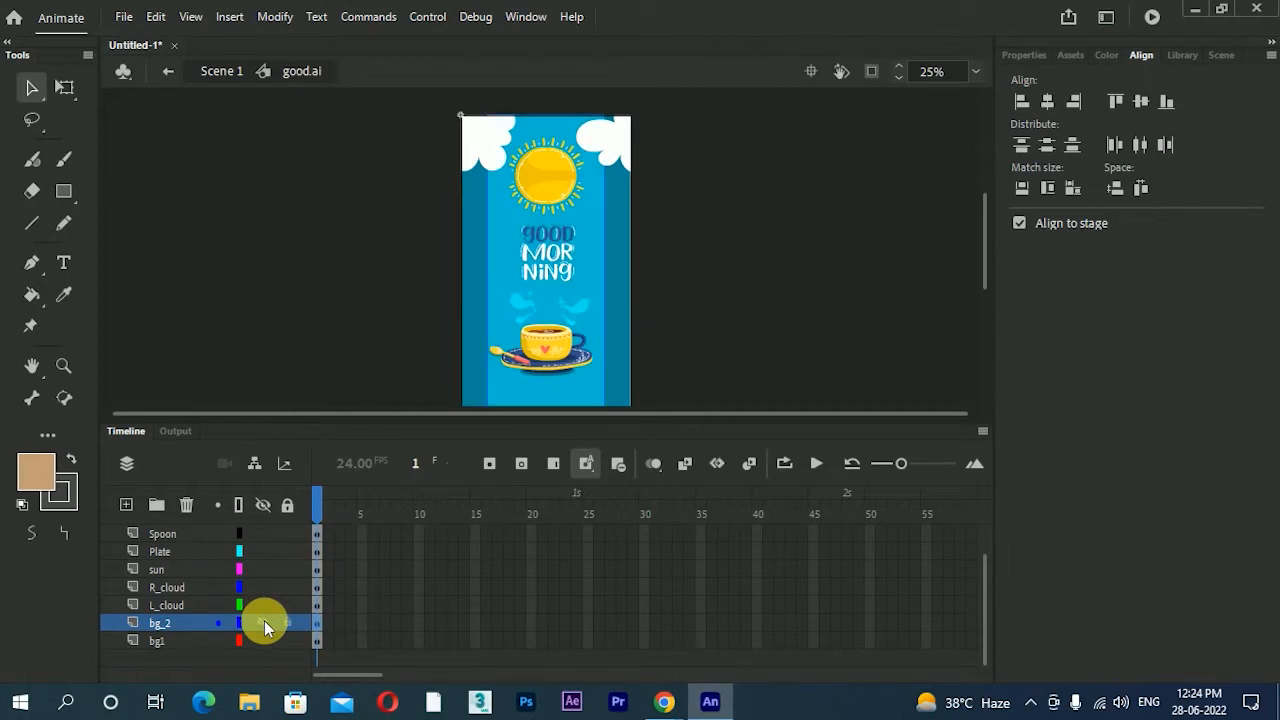
left_click(163, 645)
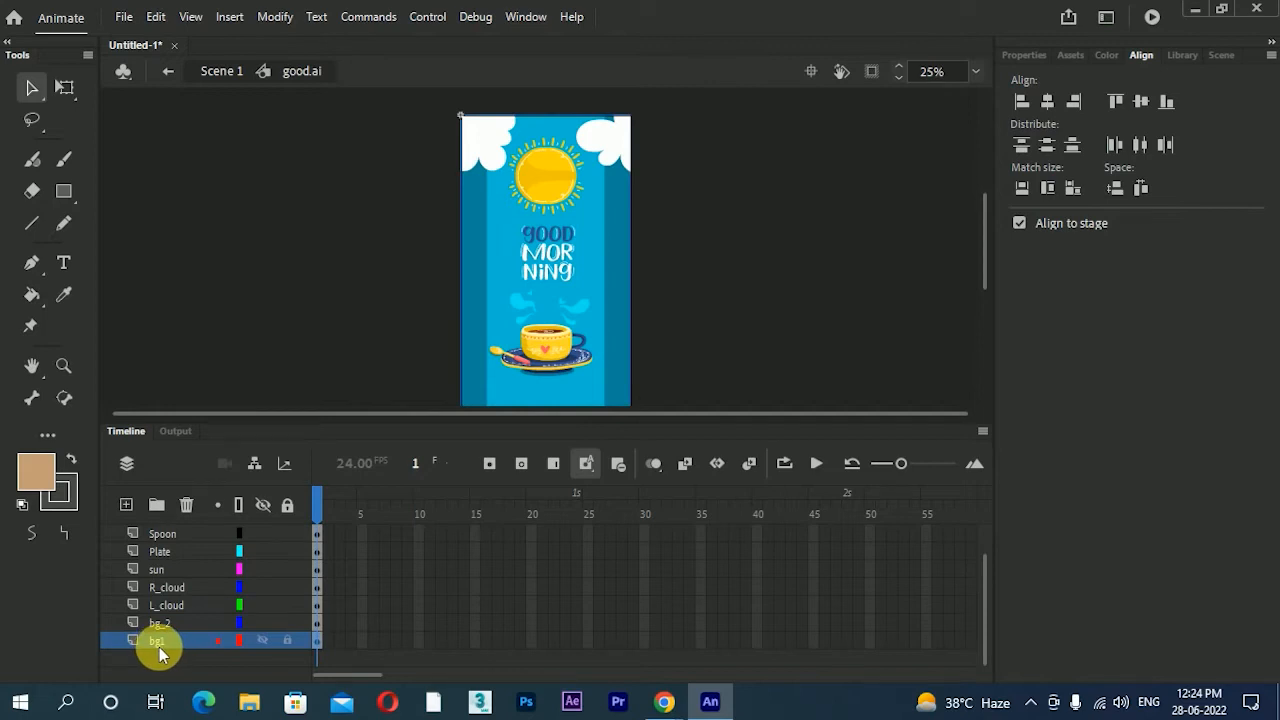
left_click(263, 639, "alt")
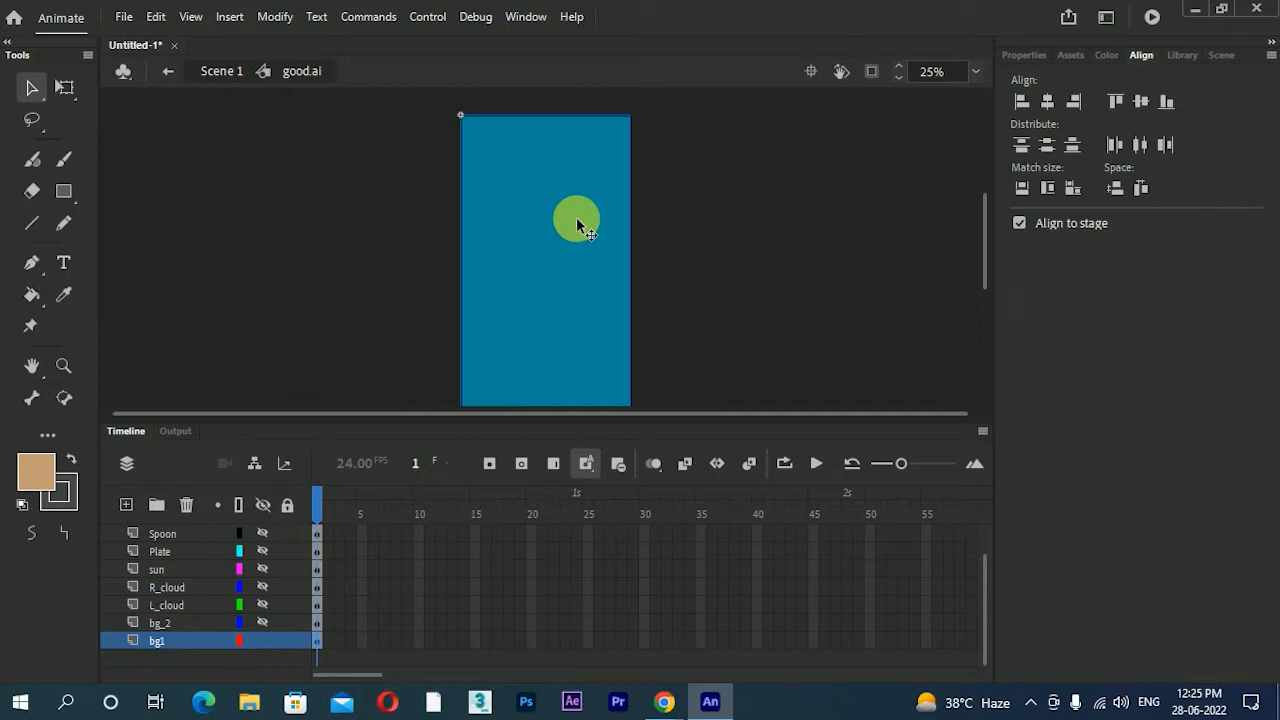
- Convert the dark blue background rectangle on the bg1 layer into a graphic symbol named bg1
left_click_drag(576, 217, 566, 261)
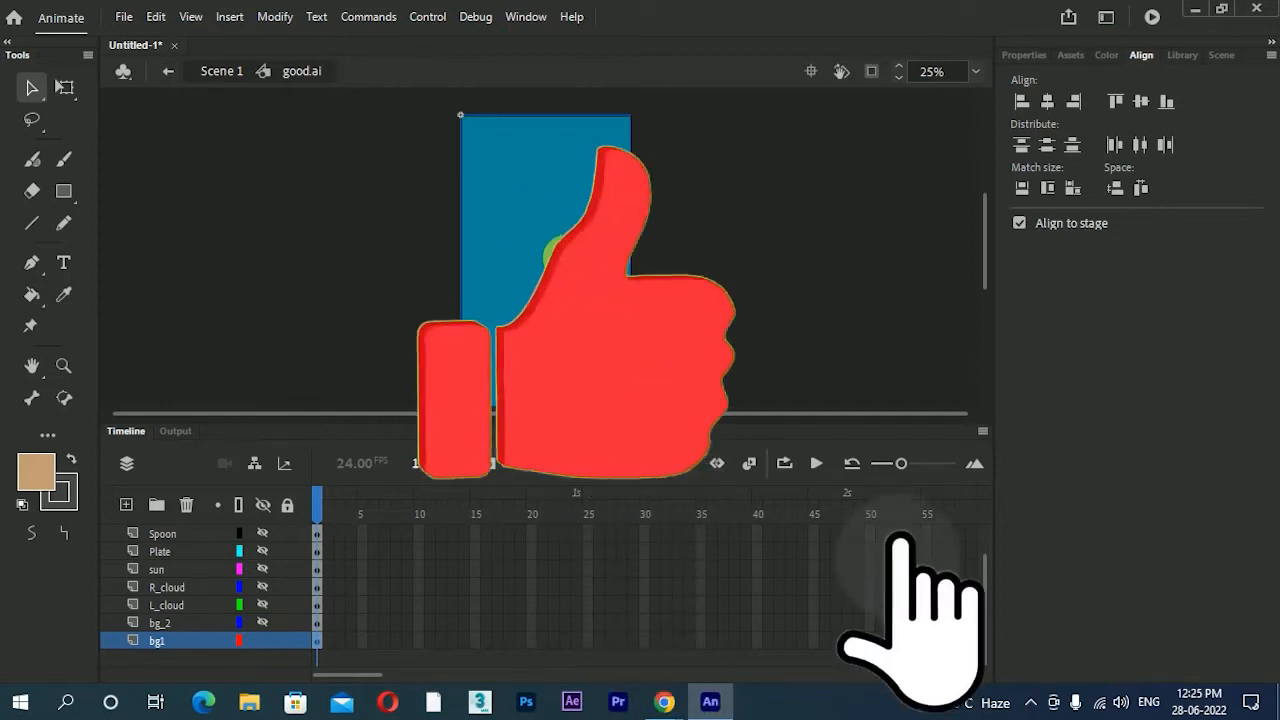
key("F8")
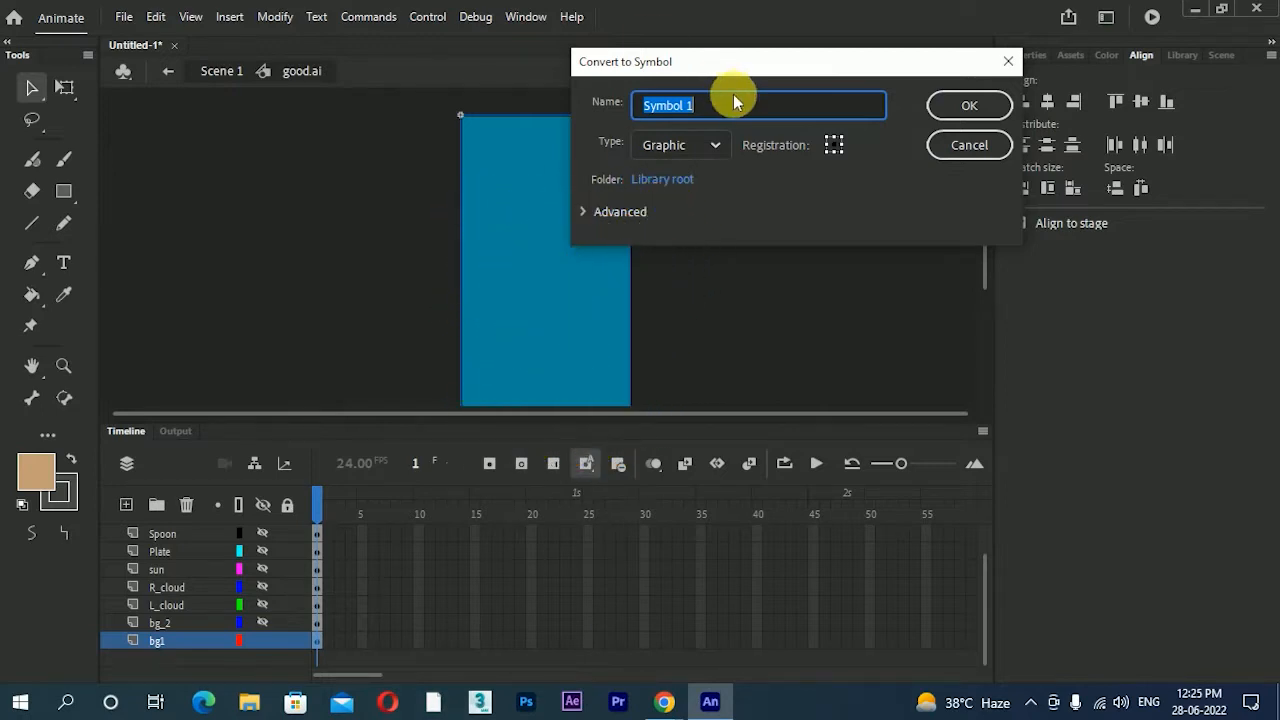
type("bg1")
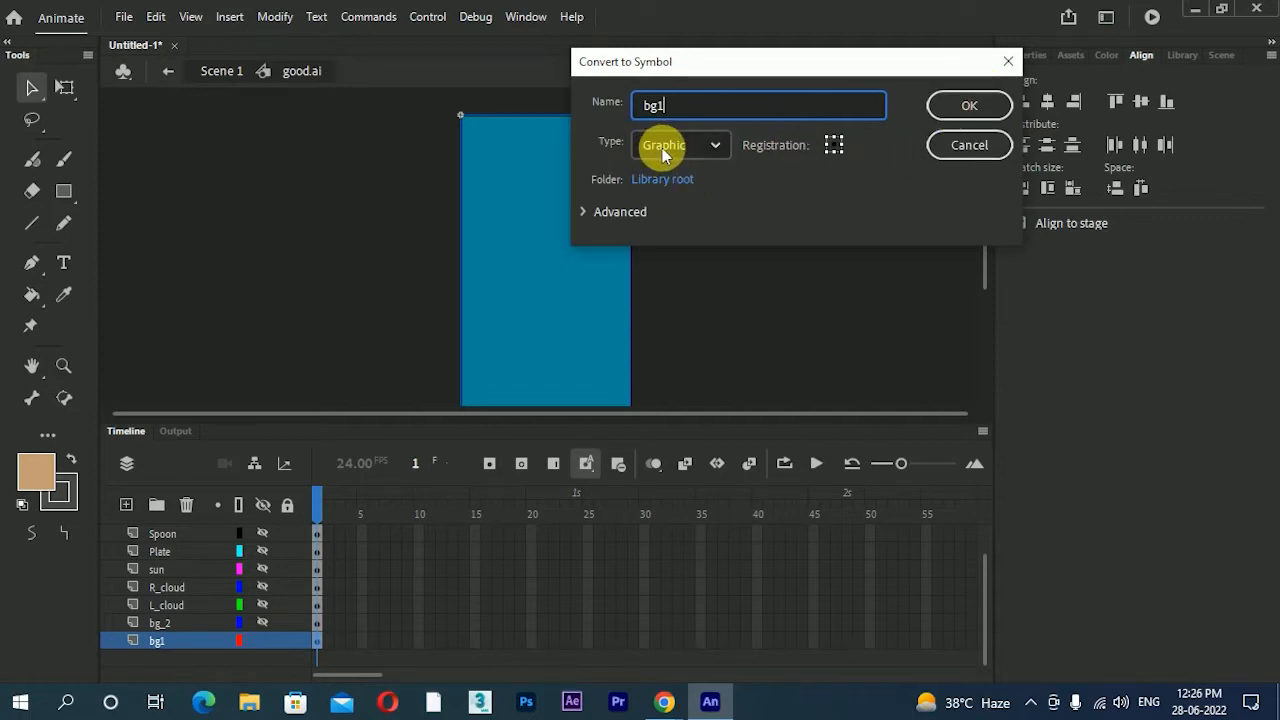
left_click(972, 108)
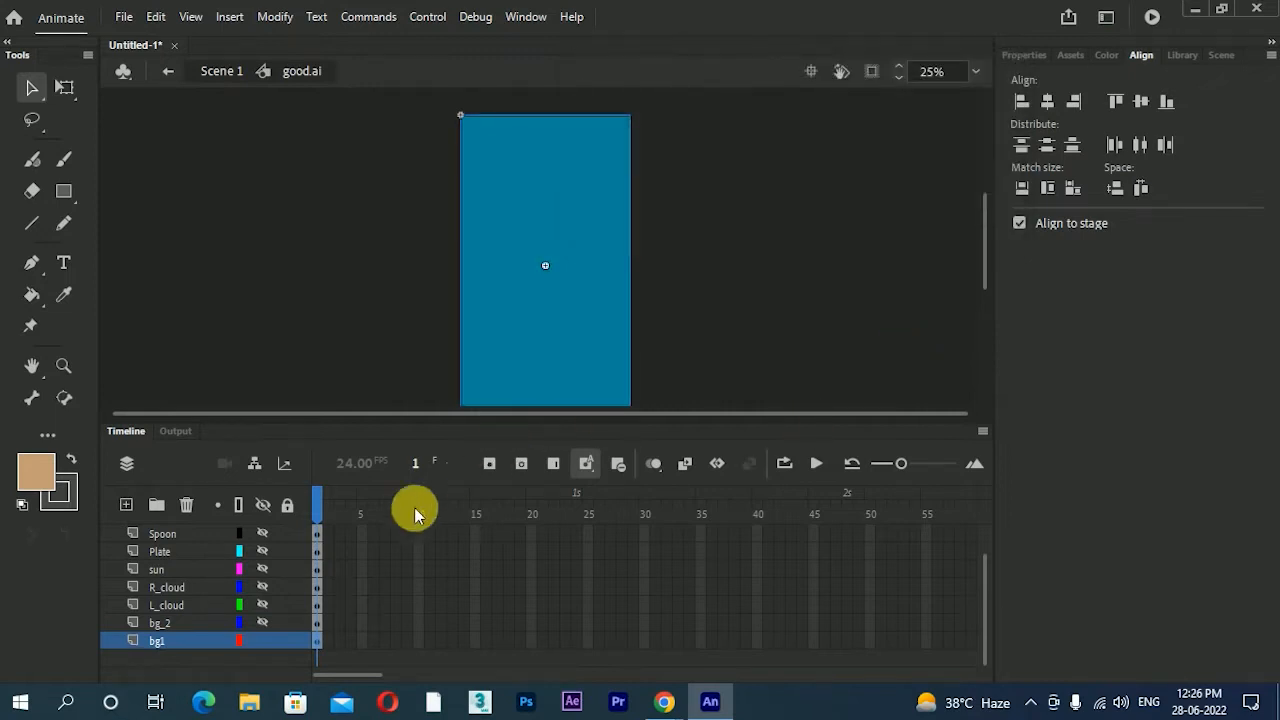
- Insert a keyframe at frame 15 on the bg1 layer
left_click(420, 640)
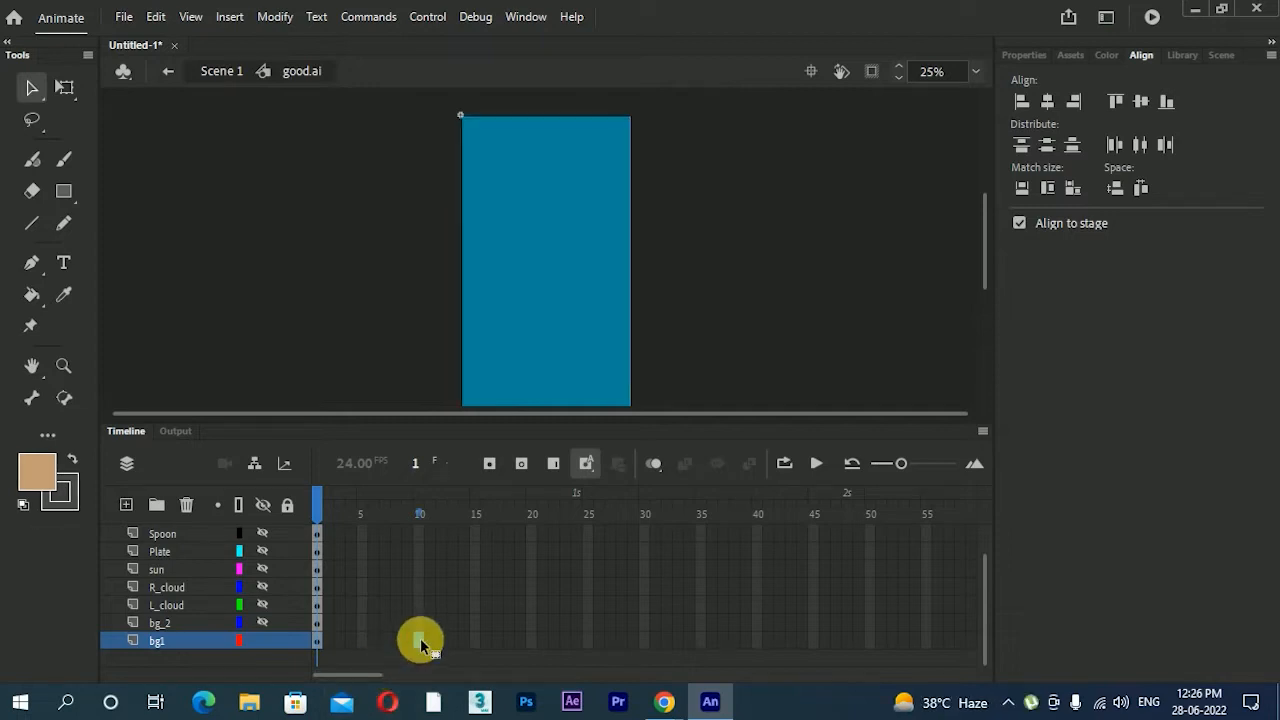
left_click(438, 641)
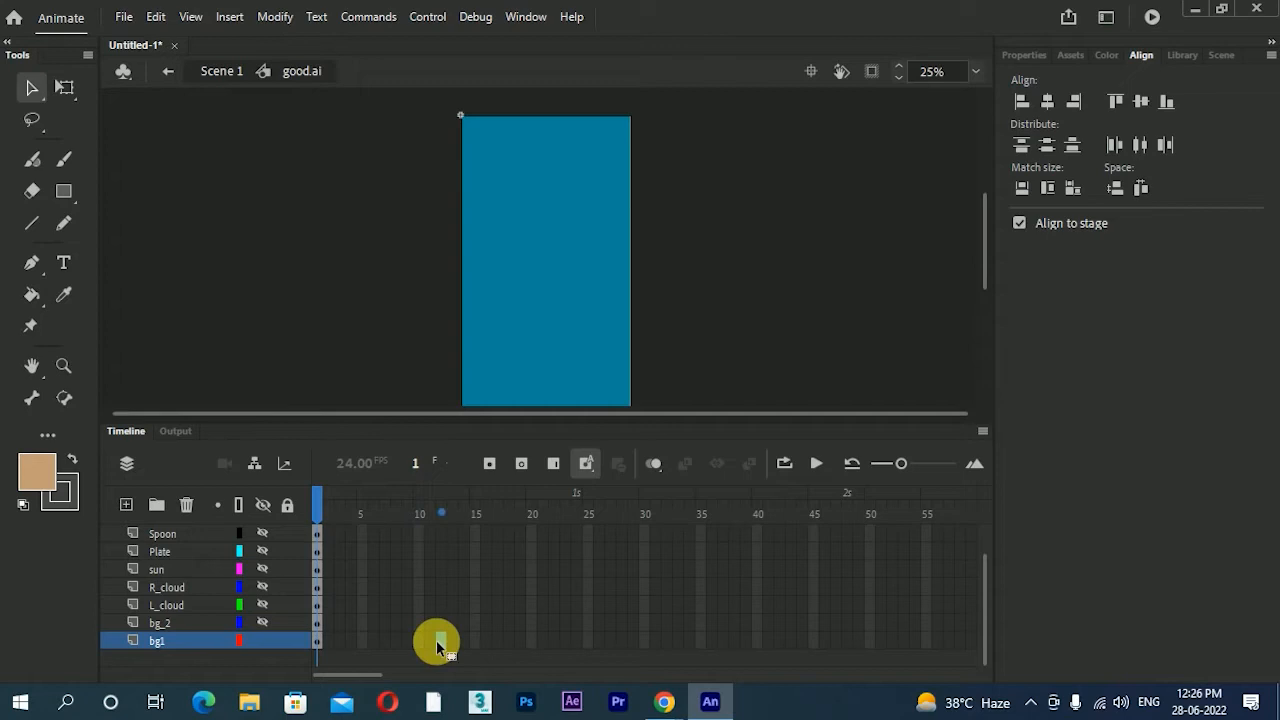
left_click(476, 640)
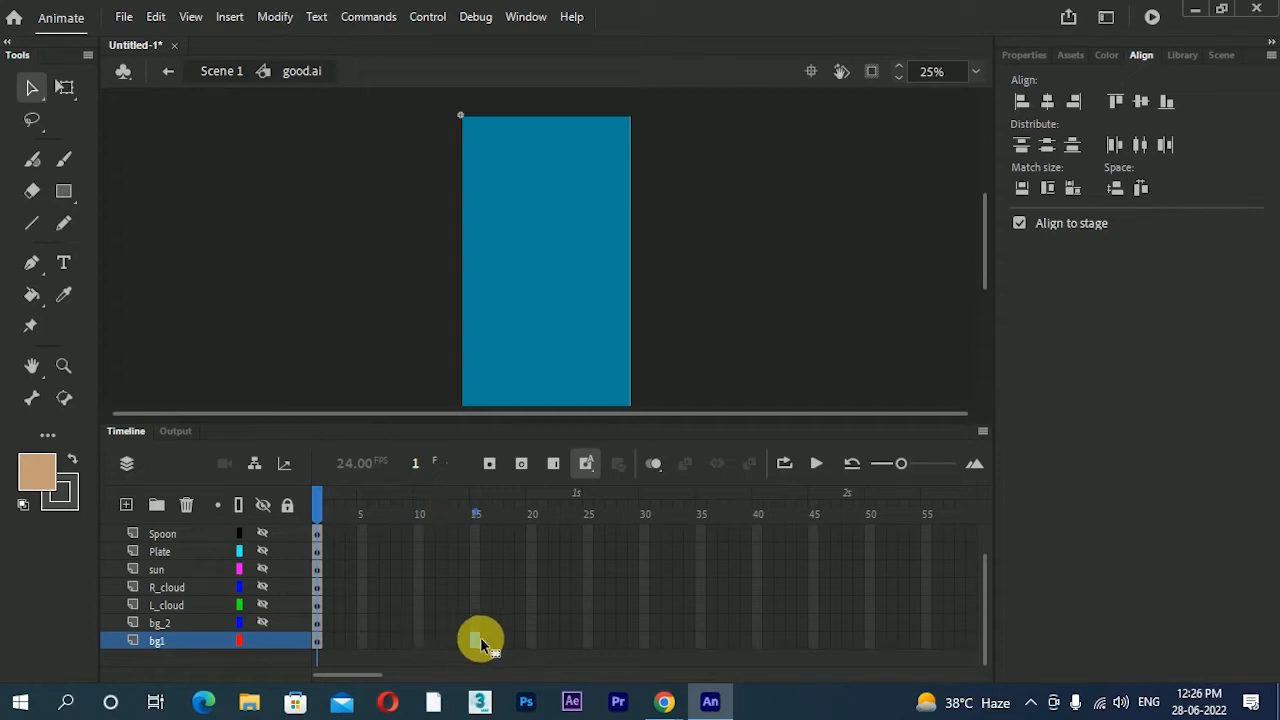
left_click(533, 641)
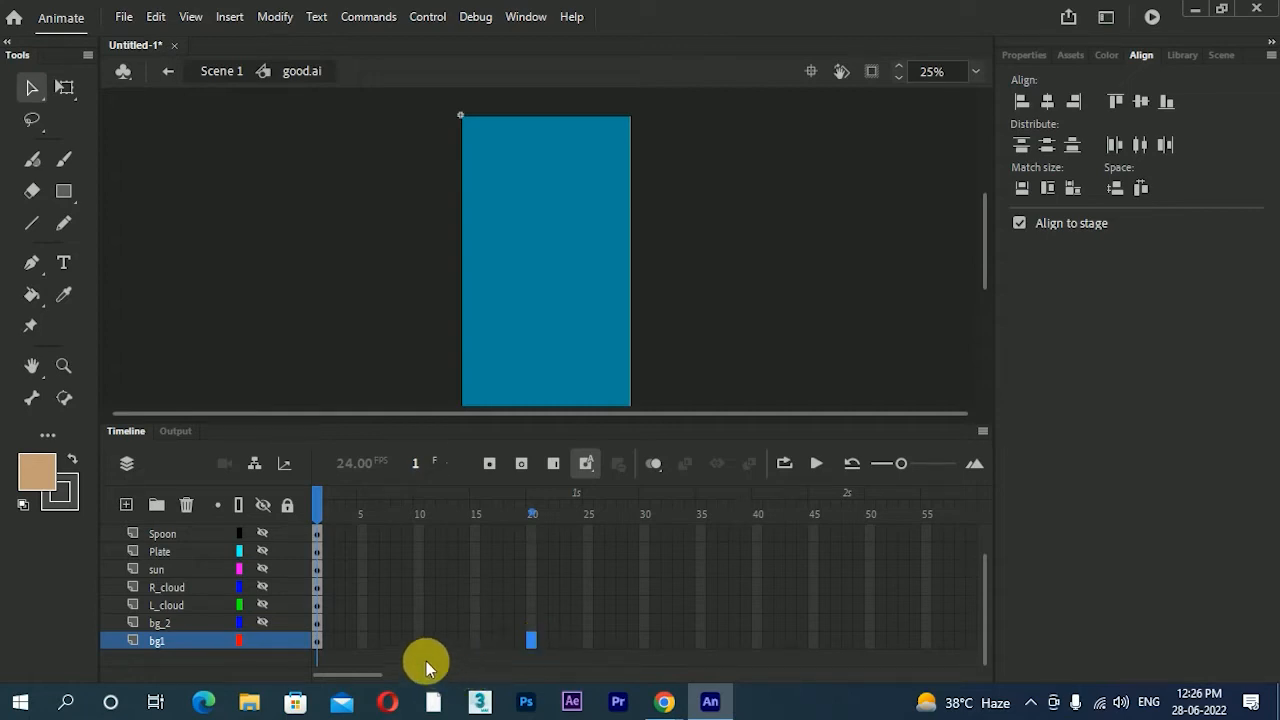
left_click(470, 641)
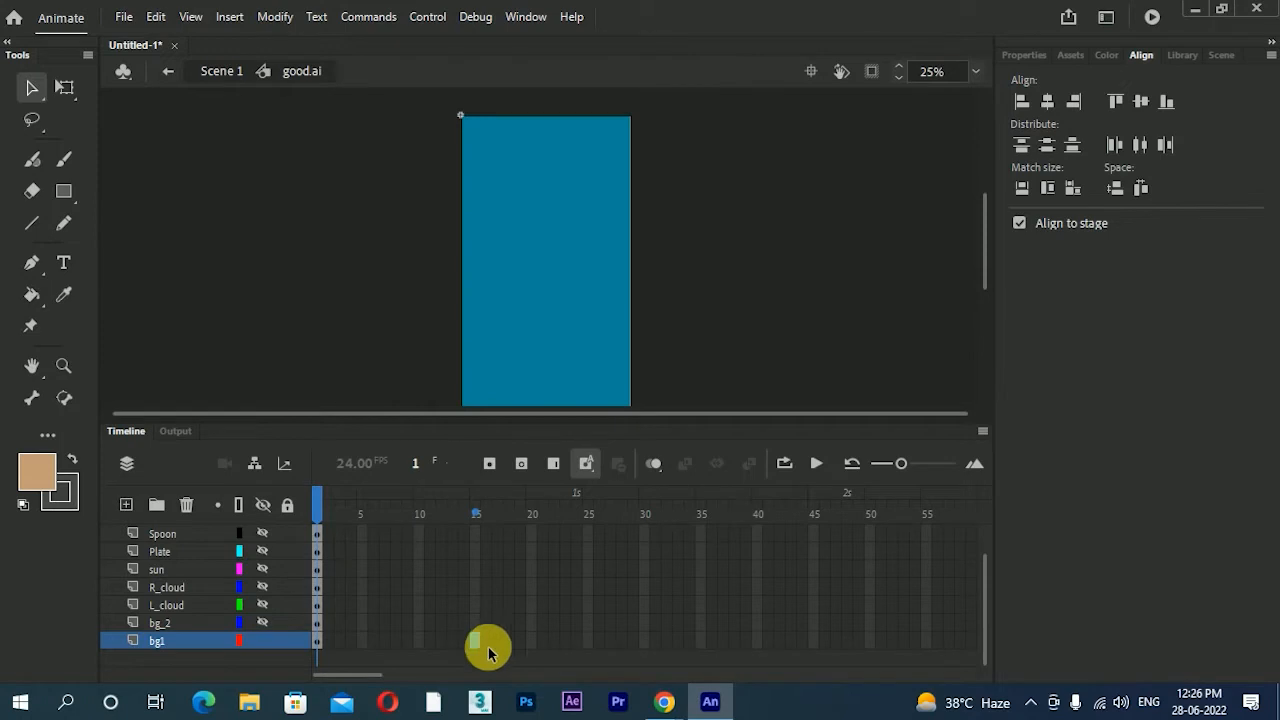
key("F5")
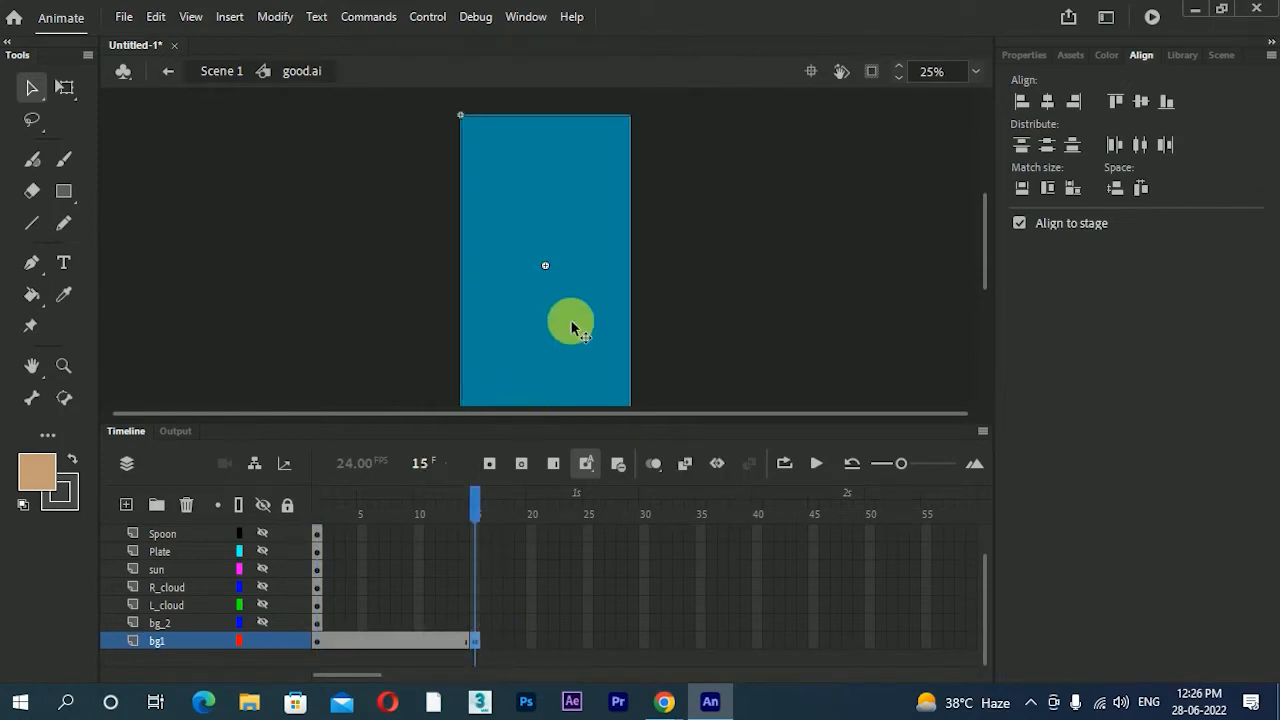
left_click_drag(477, 528, 474, 557)
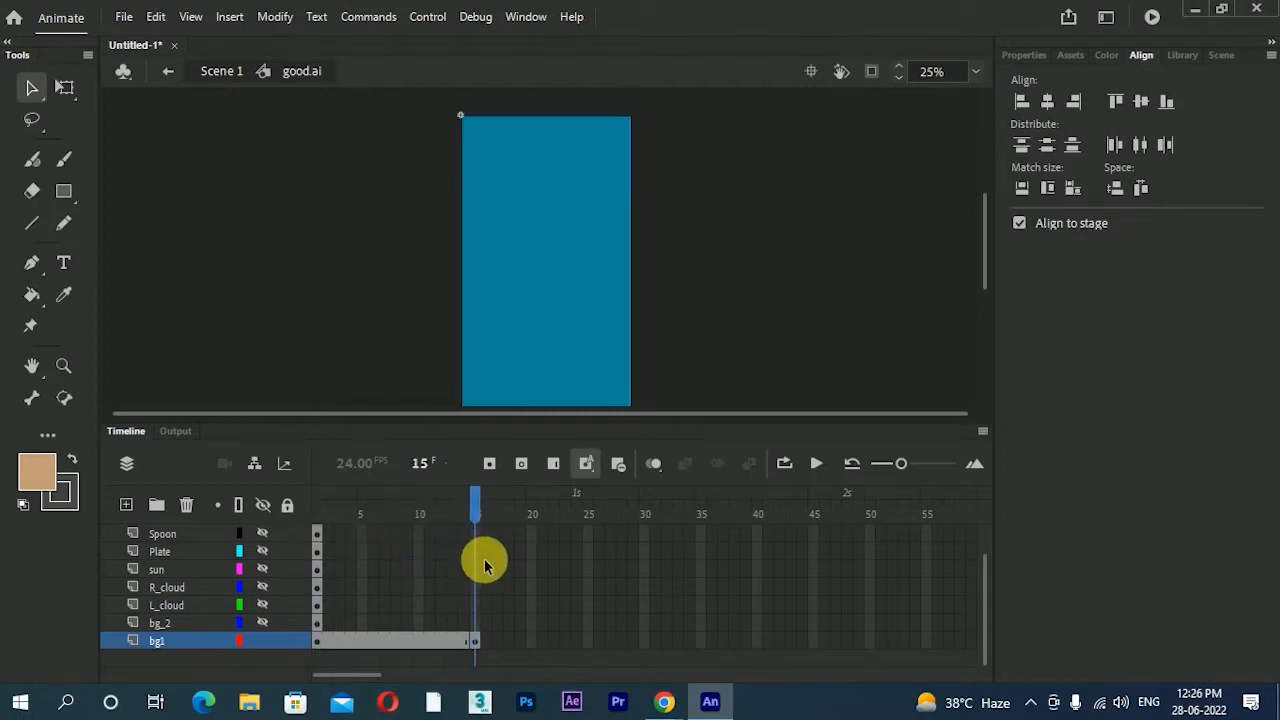
- Create a classic tween on the bg1 layer between frames 1 and 15, and return the playhead to frame 1
left_click(315, 644)
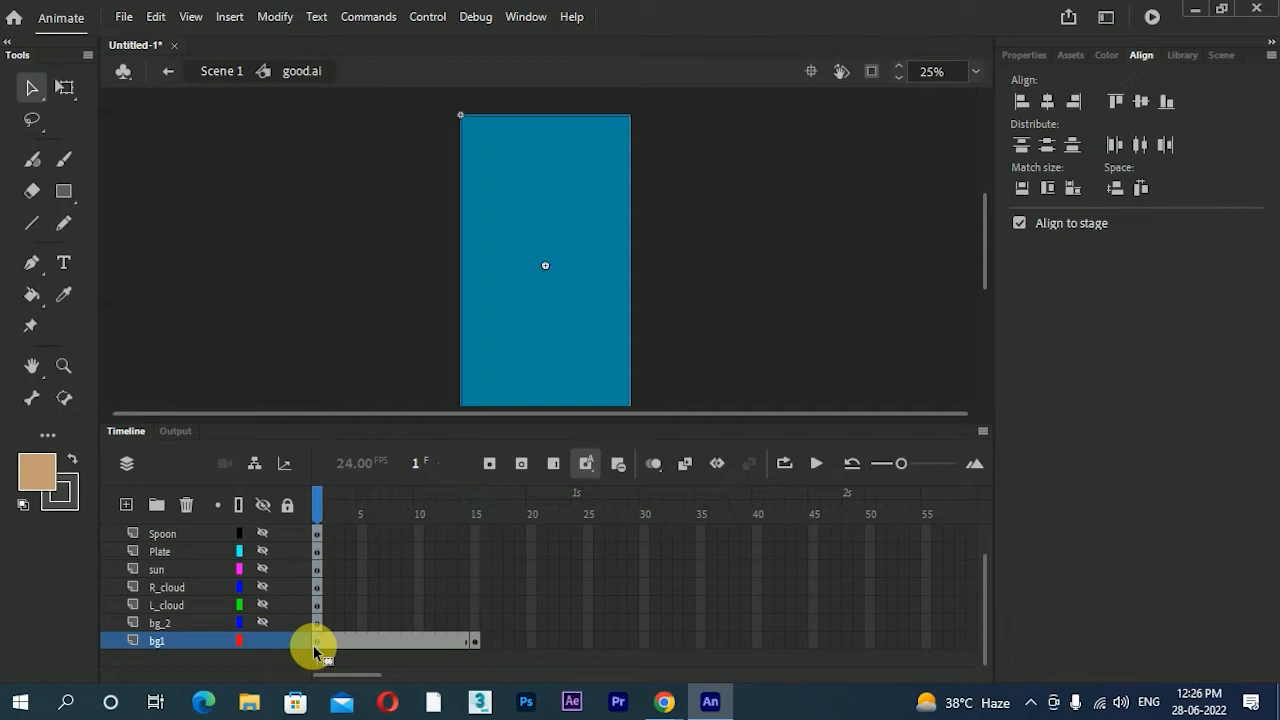
left_click(400, 642)
right_click(369, 642)
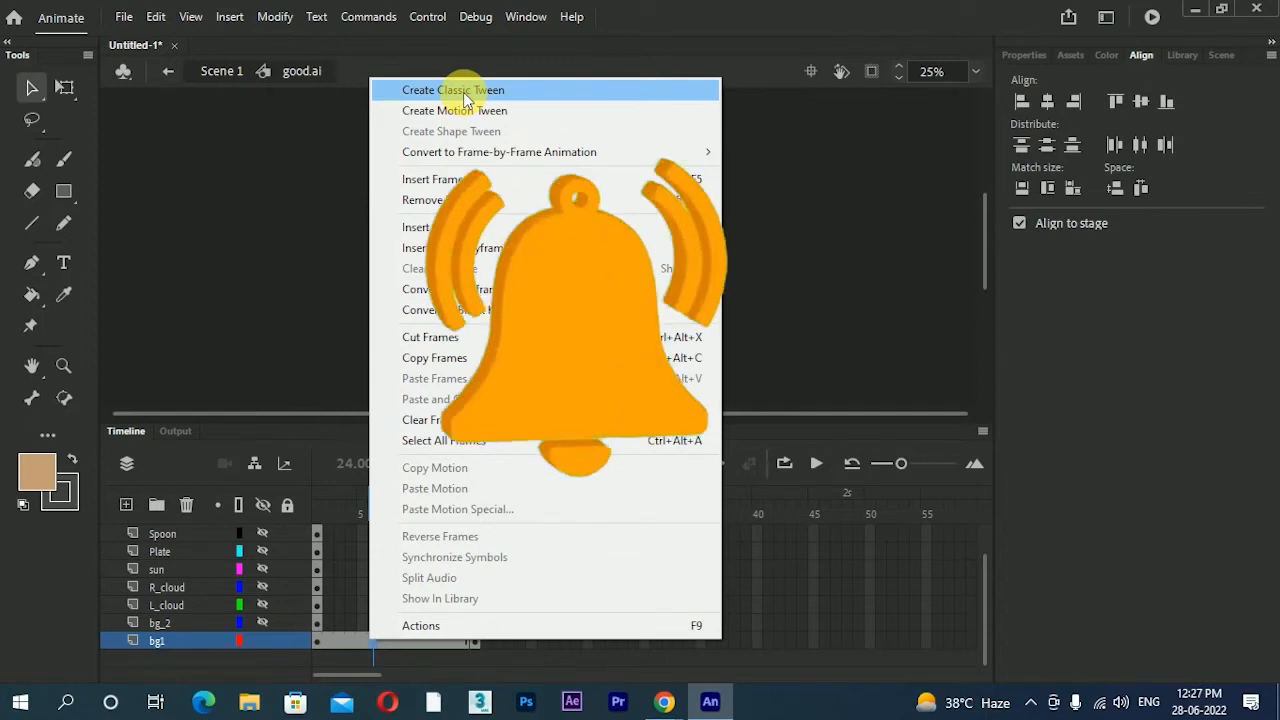
left_click(462, 92)
left_click_drag(371, 503, 280, 508)
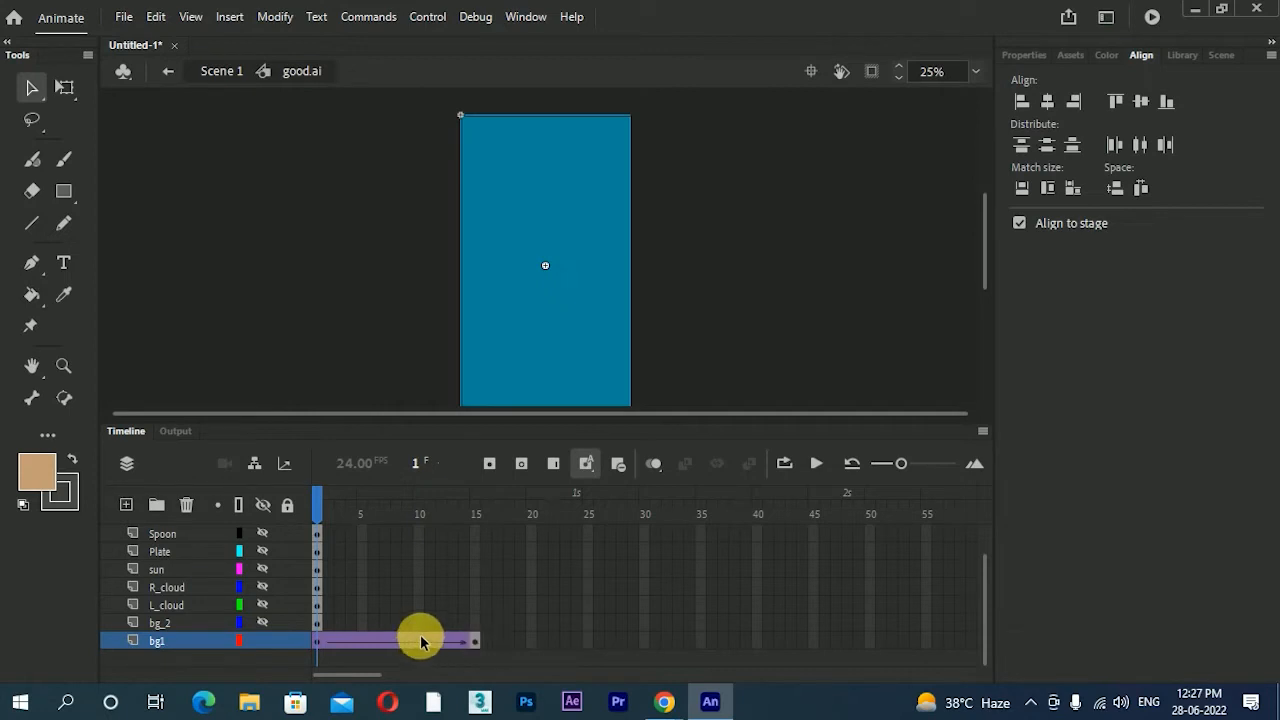
- Apply an Alpha color effect of 0% to the bg1 instance at frame 1, then deselect it
left_click(407, 641)
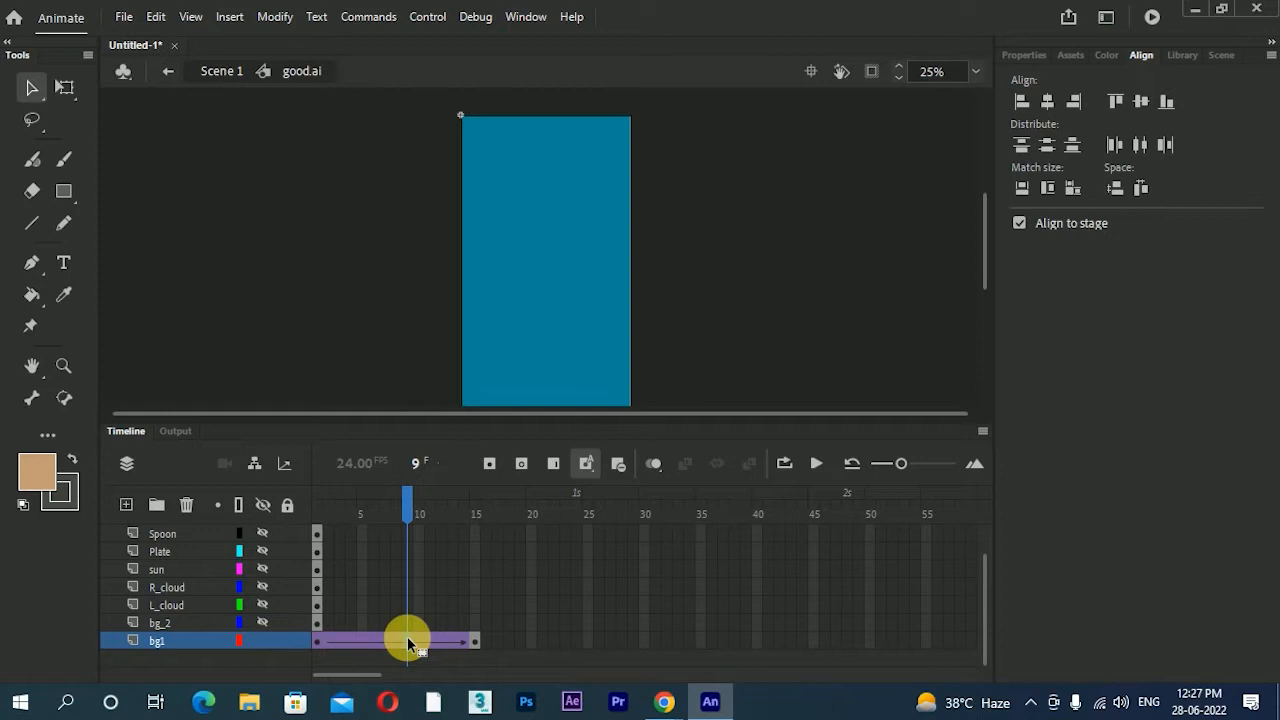
left_click(317, 643)
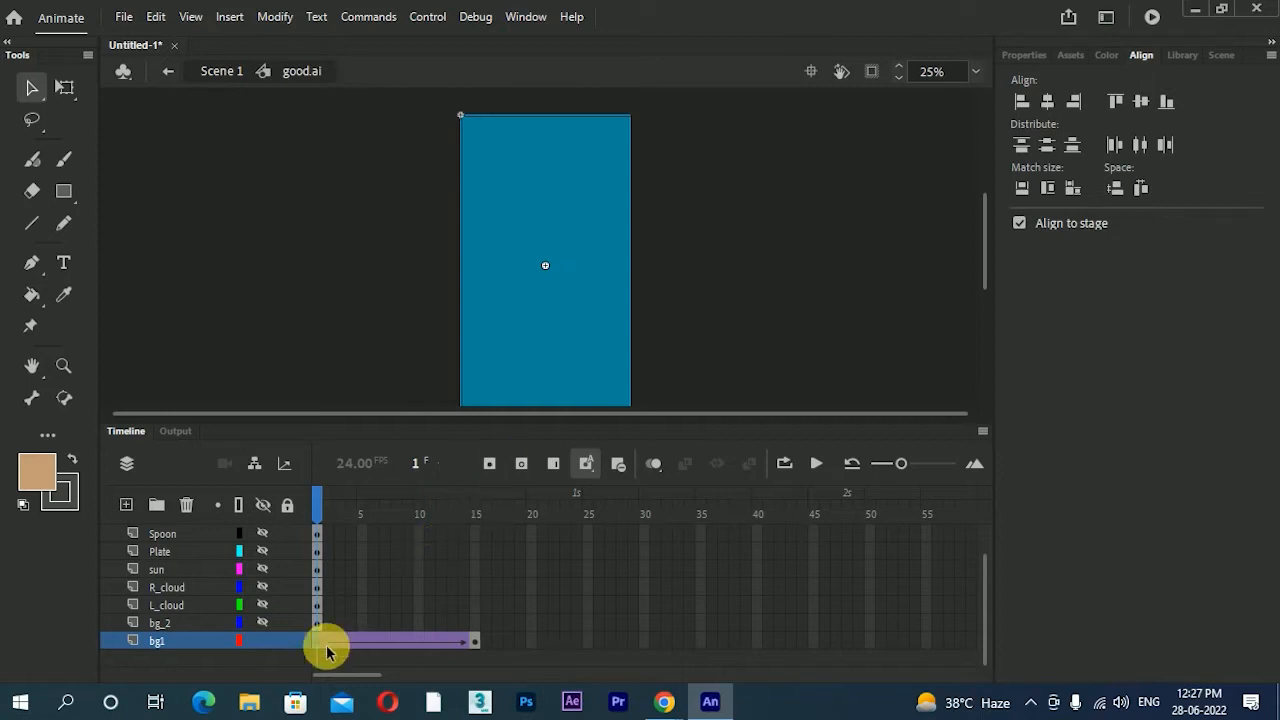
left_click(1032, 55)
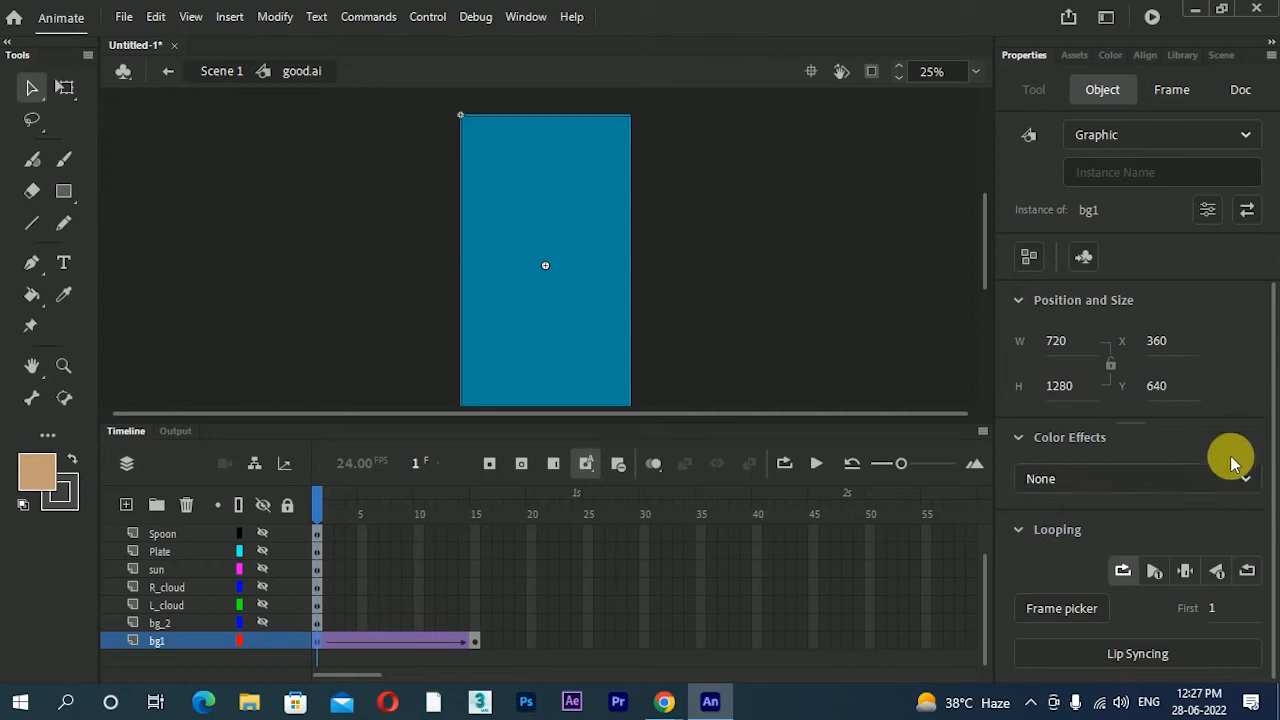
left_click(1202, 479)
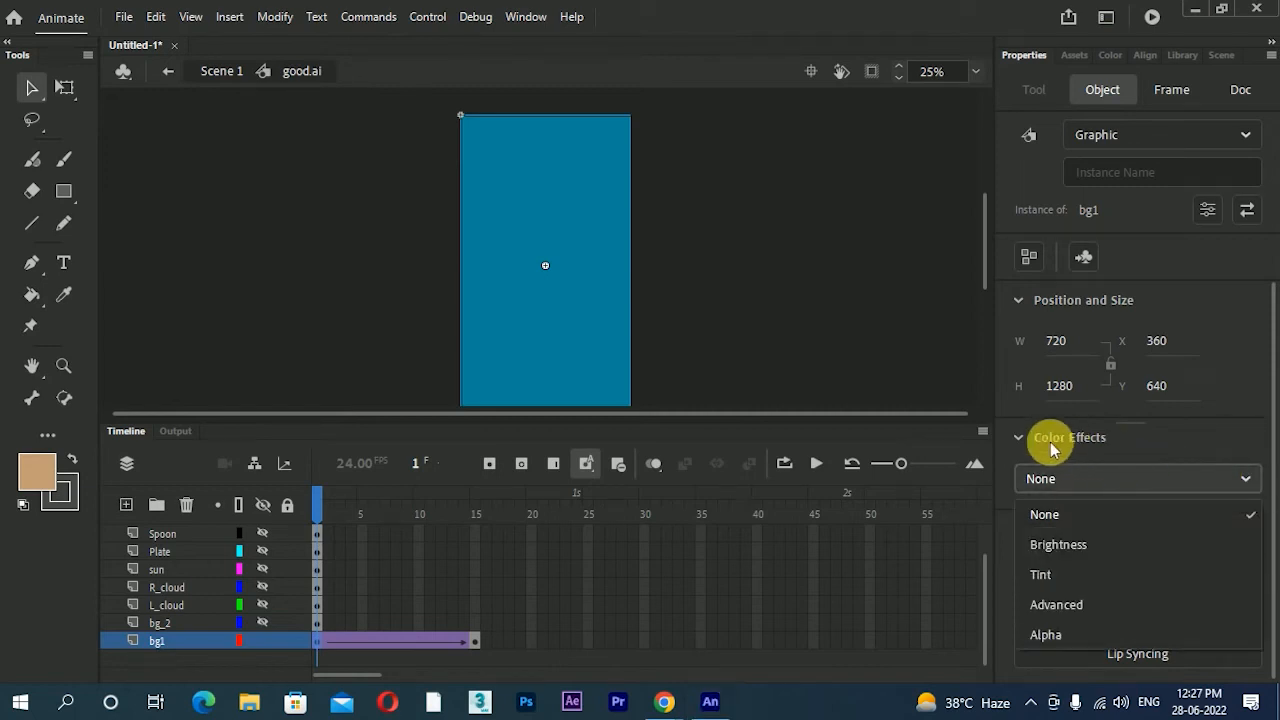
left_click(1050, 634)
left_click_drag(1090, 540, 995, 538)
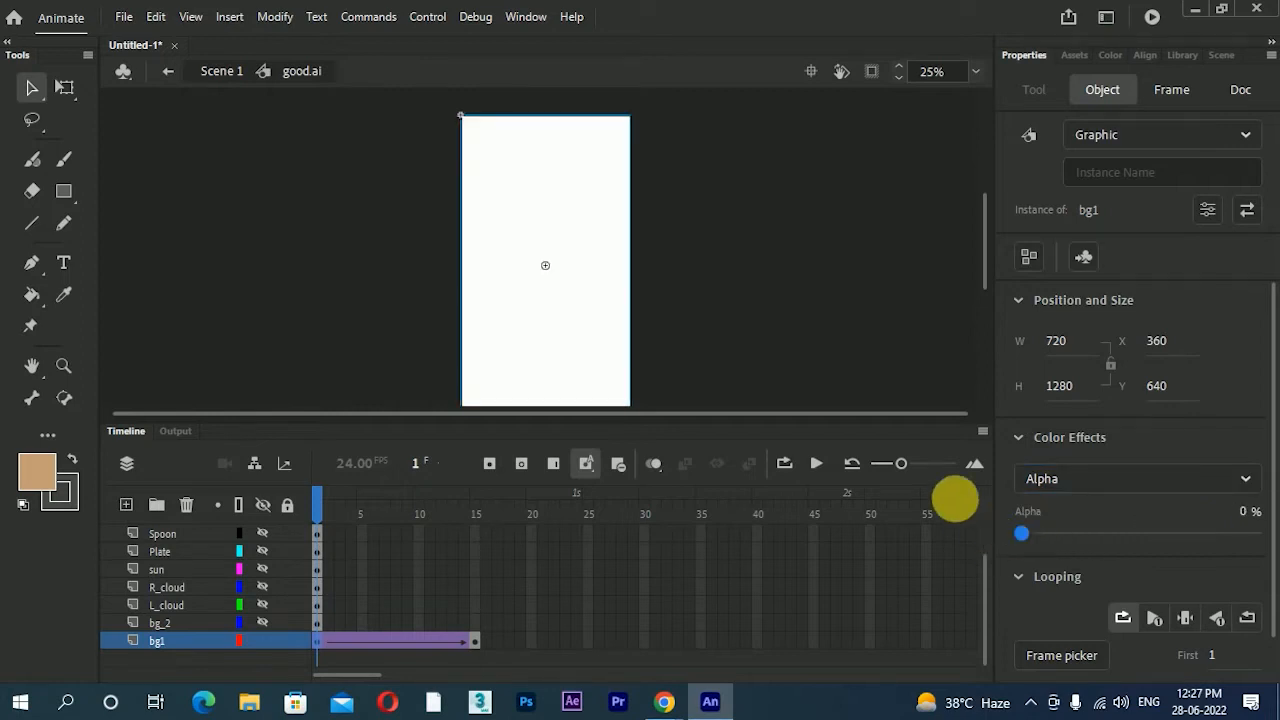
left_click(888, 350)
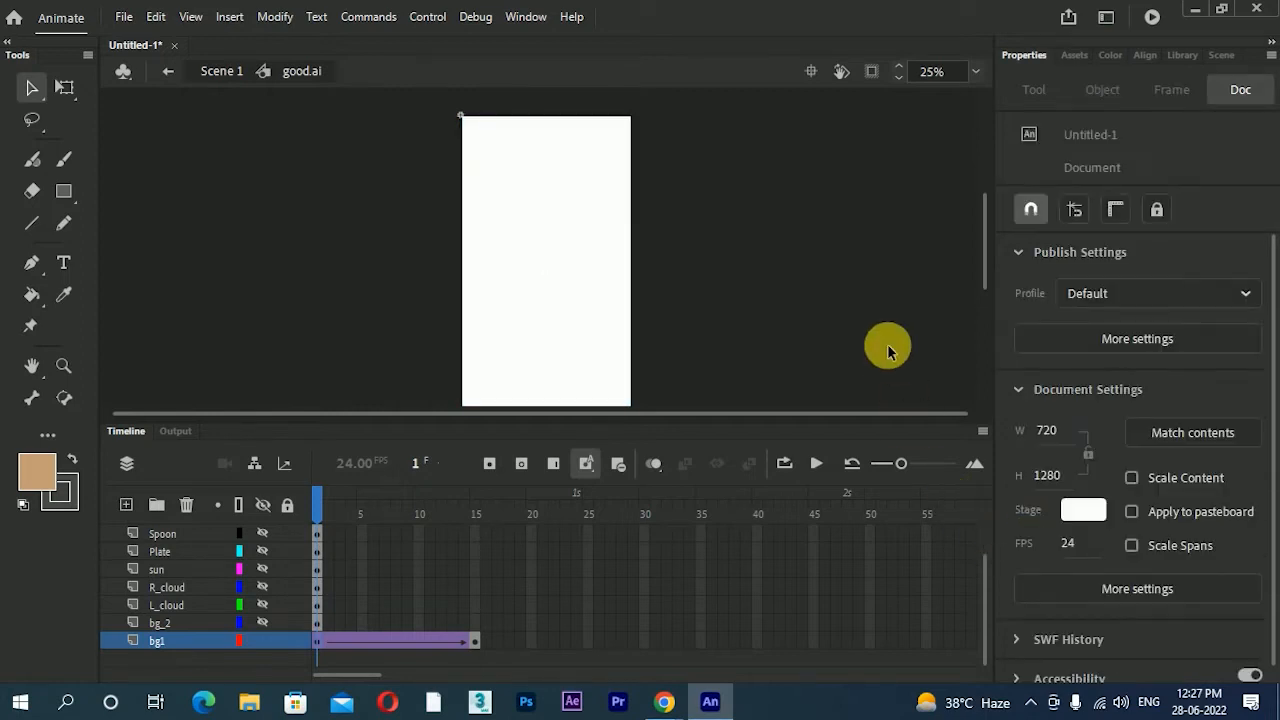
- Play the bg1 fade-in from frame 1 to preview it, then rewind and play it again
left_click(816, 464)
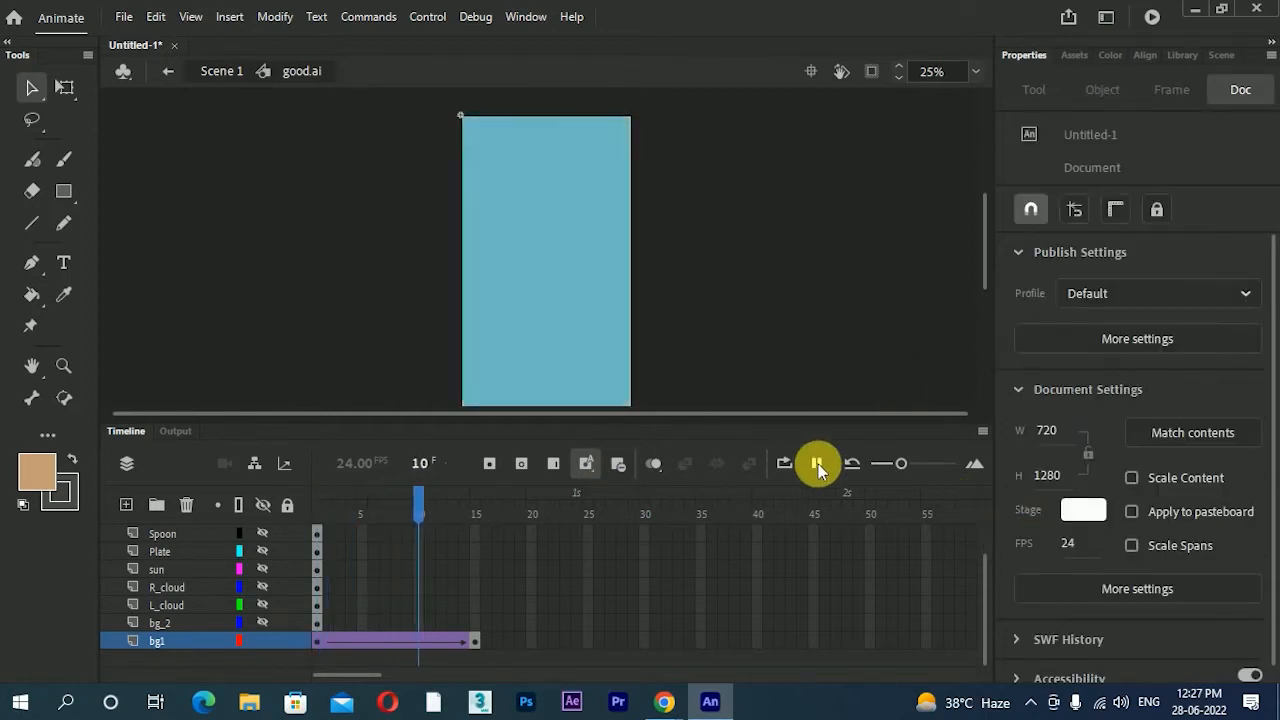
left_click_drag(483, 501, 193, 553)
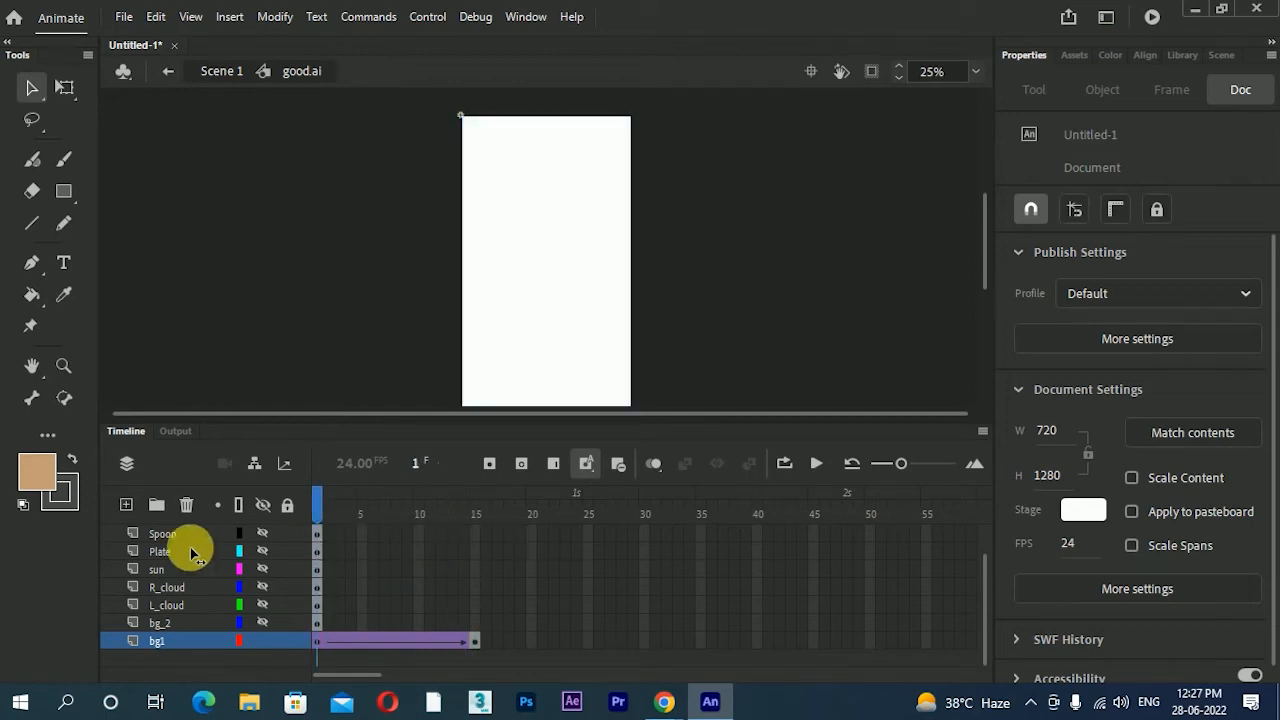
left_click_drag(190, 547, 163, 534)
left_click(817, 464)
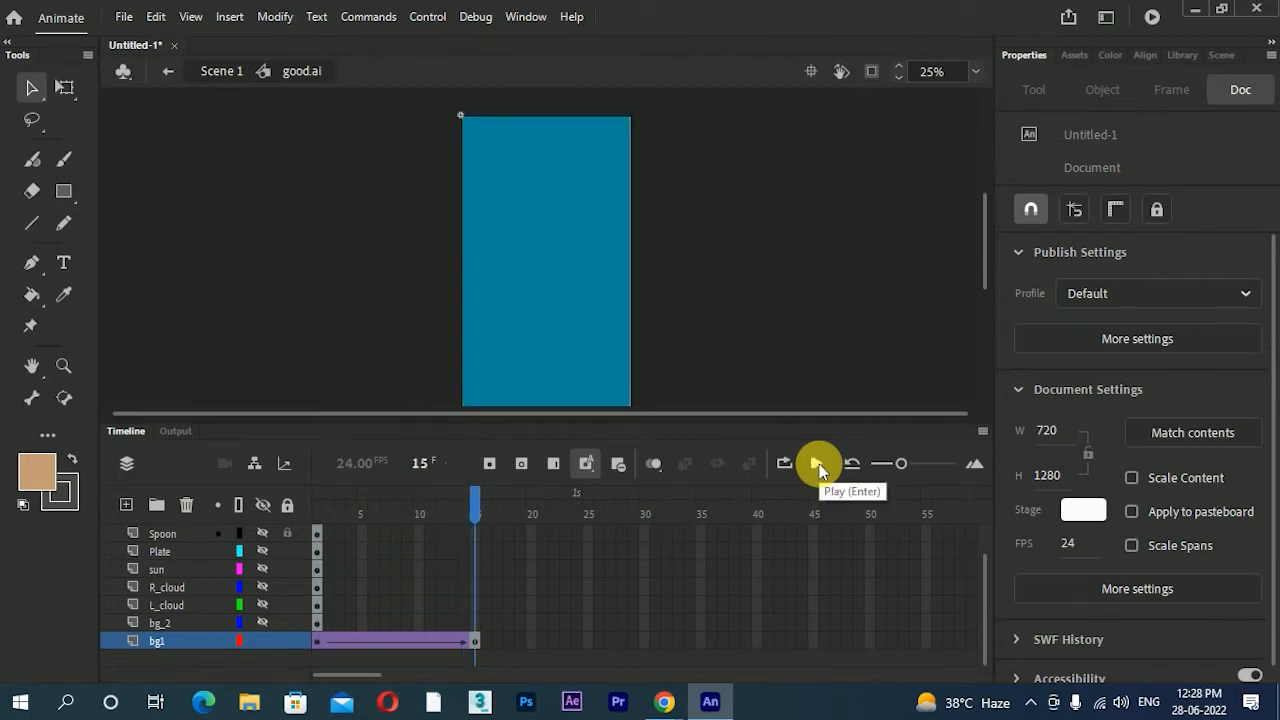
- Unhide the bg_2 layer, compare frames 1 and 15, and select bg_2's keyframe at frame 1
left_click(318, 623)
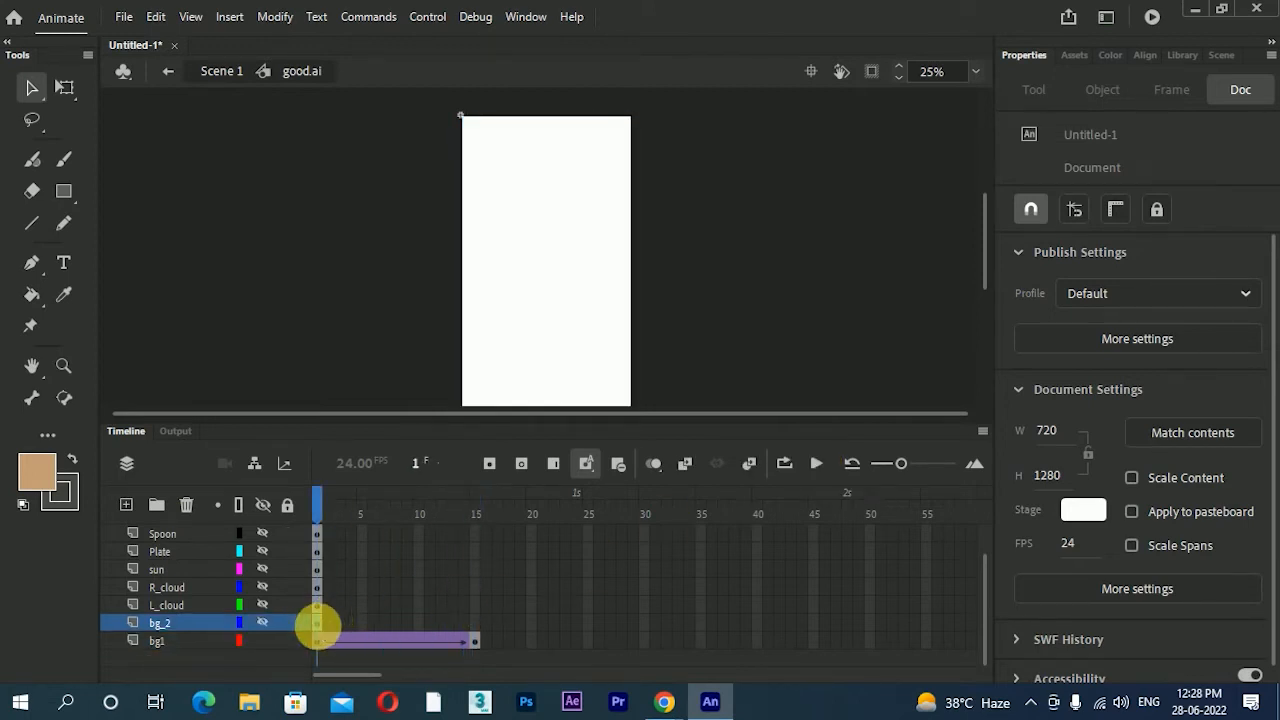
left_click(264, 624)
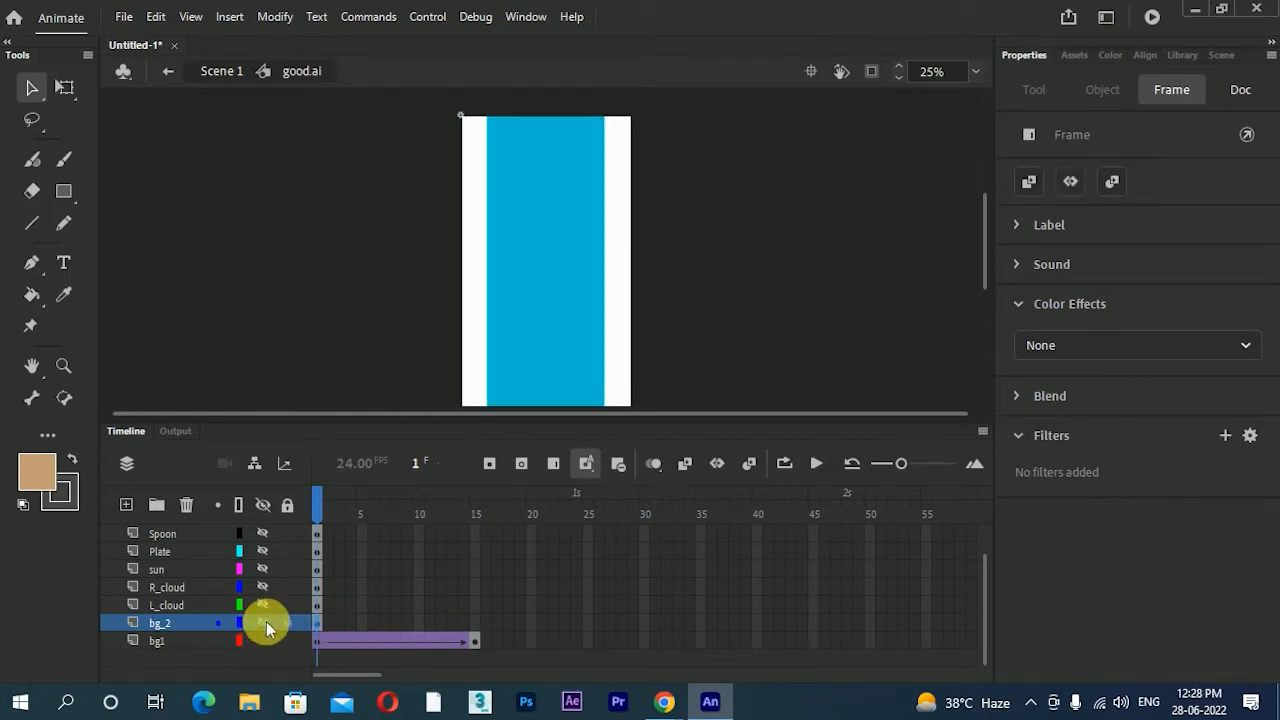
left_click(478, 513)
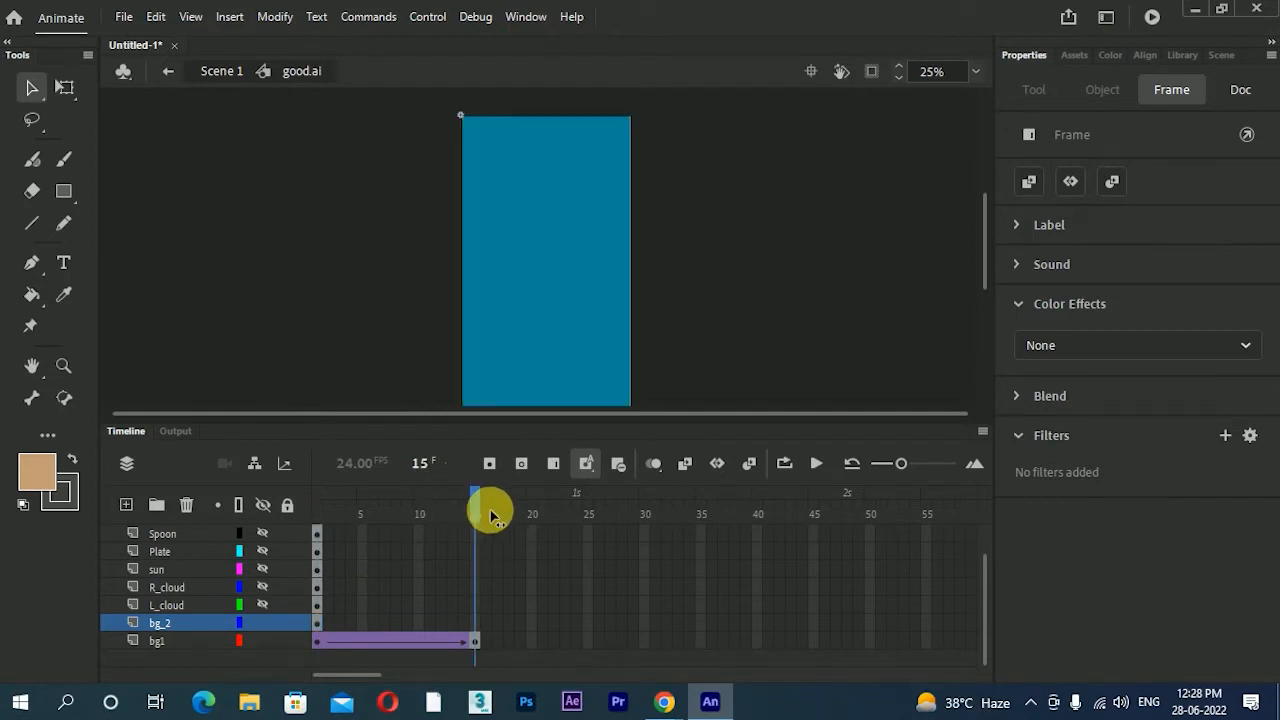
left_click_drag(490, 513, 200, 523)
left_click(318, 631)
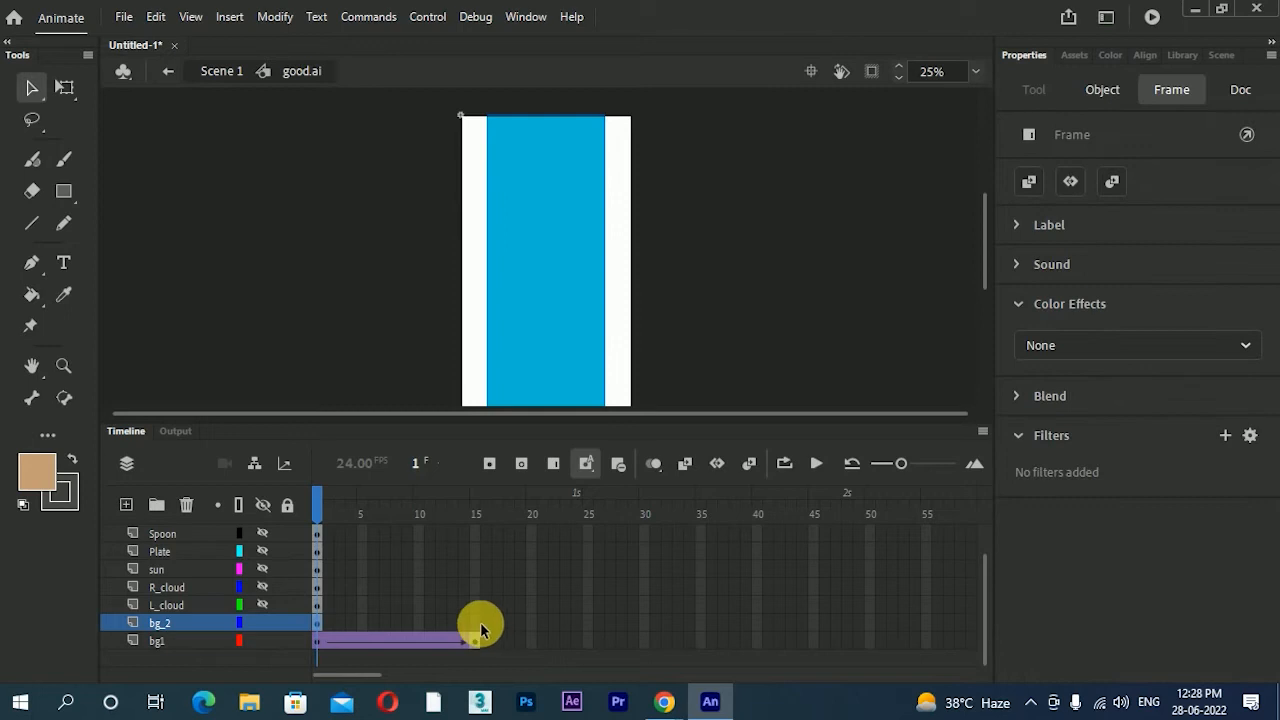
- Convert the blue bg_2 rectangle at frame 1 to a graphic symbol named bg2
left_click(530, 273)
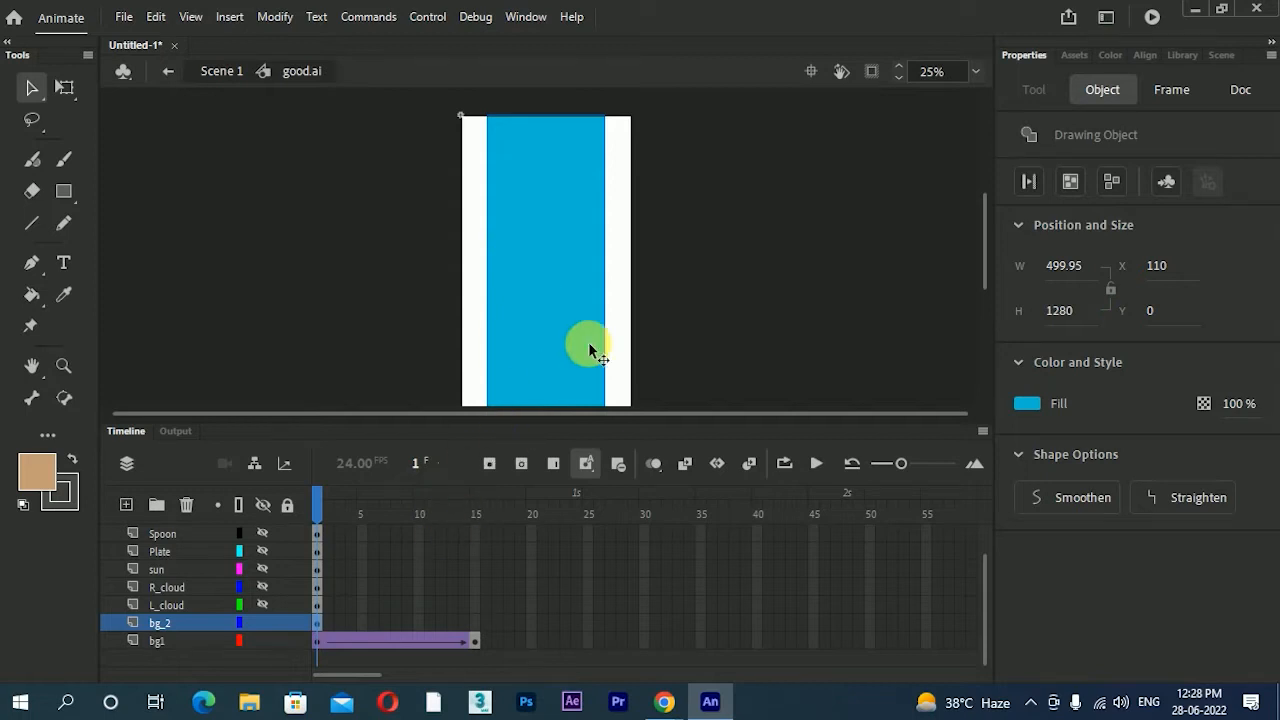
key("F8")
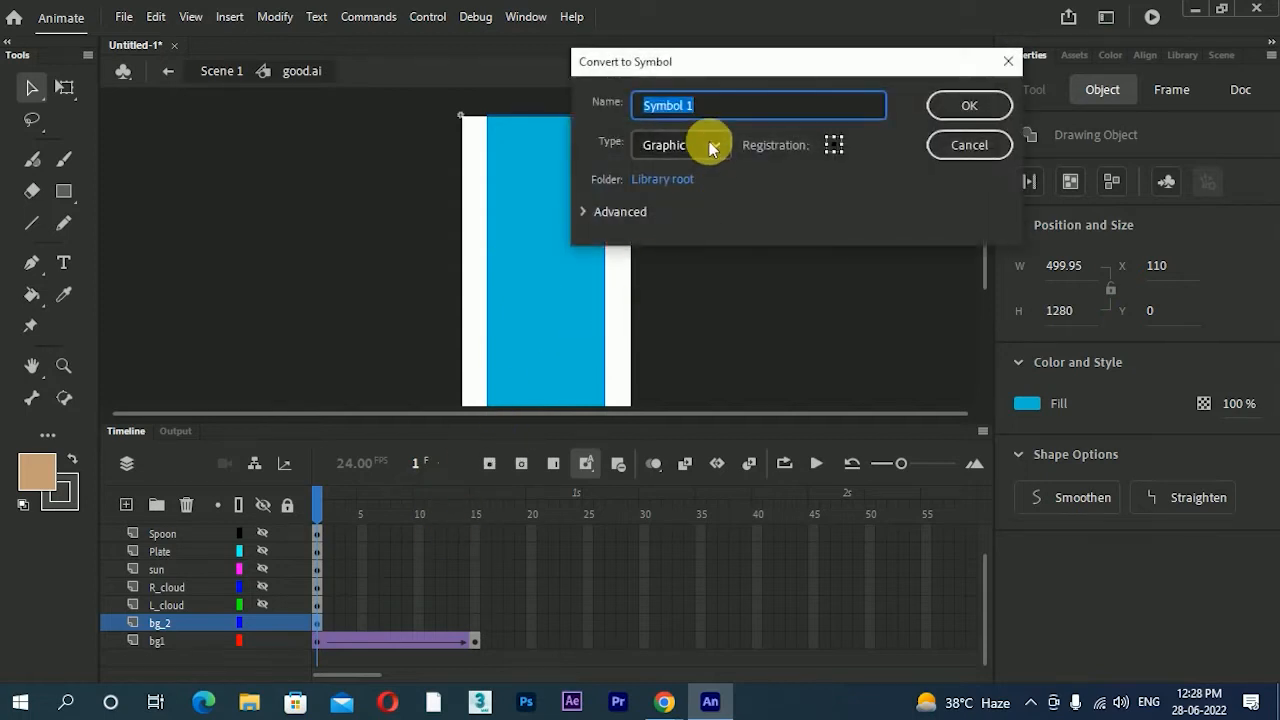
type("bg2")
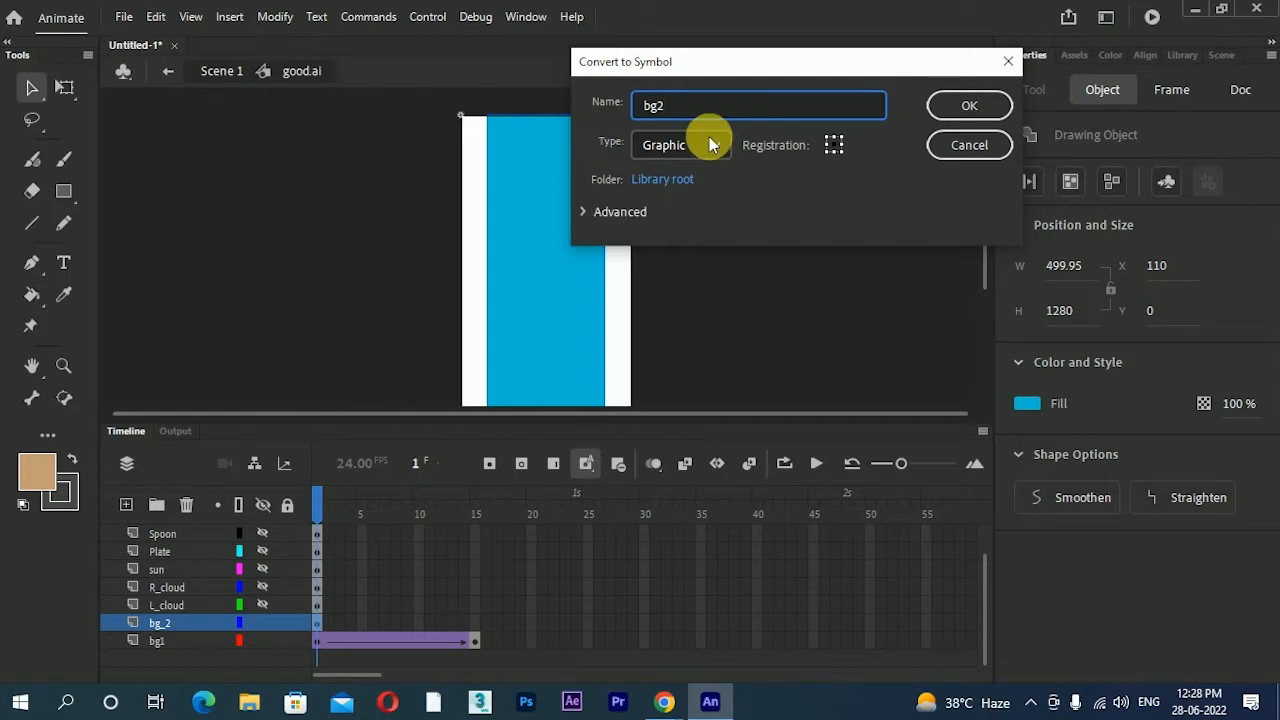
left_click(969, 106)
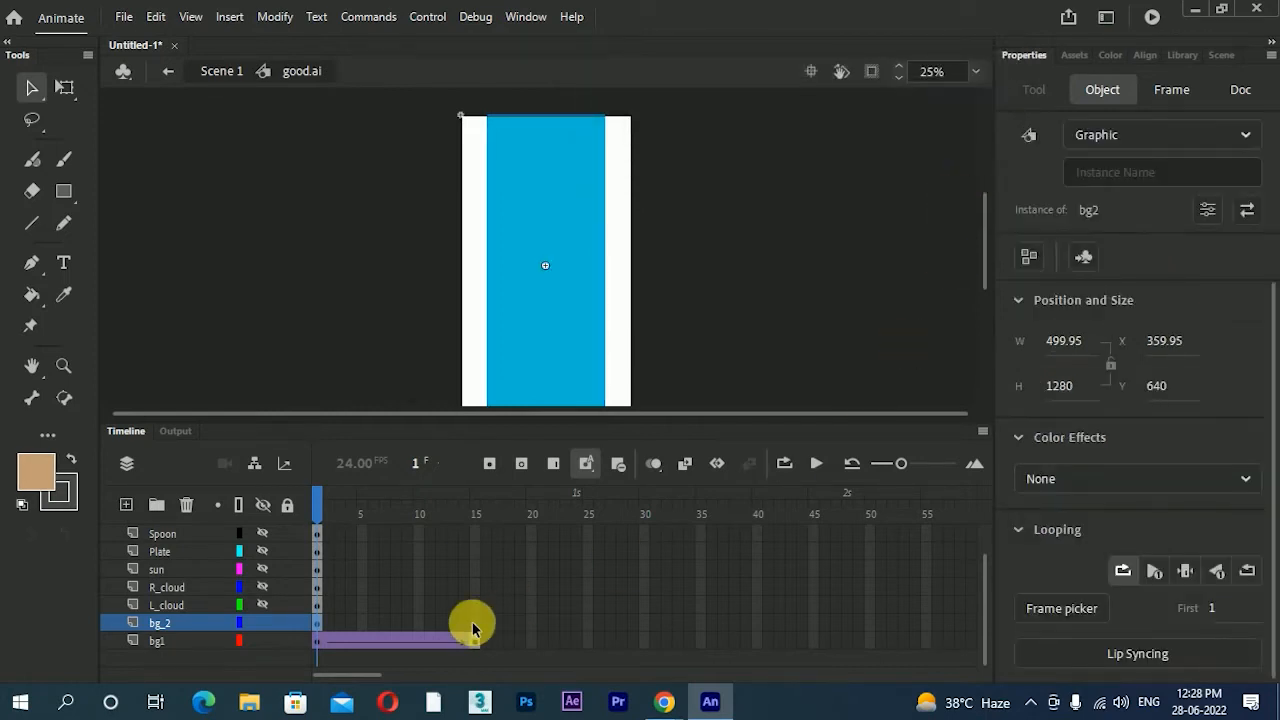
- Move the bg_2 layer's starting keyframe from frame 1 to frame 5
left_click(474, 628)
left_click(490, 505)
left_click_drag(490, 508, 362, 528)
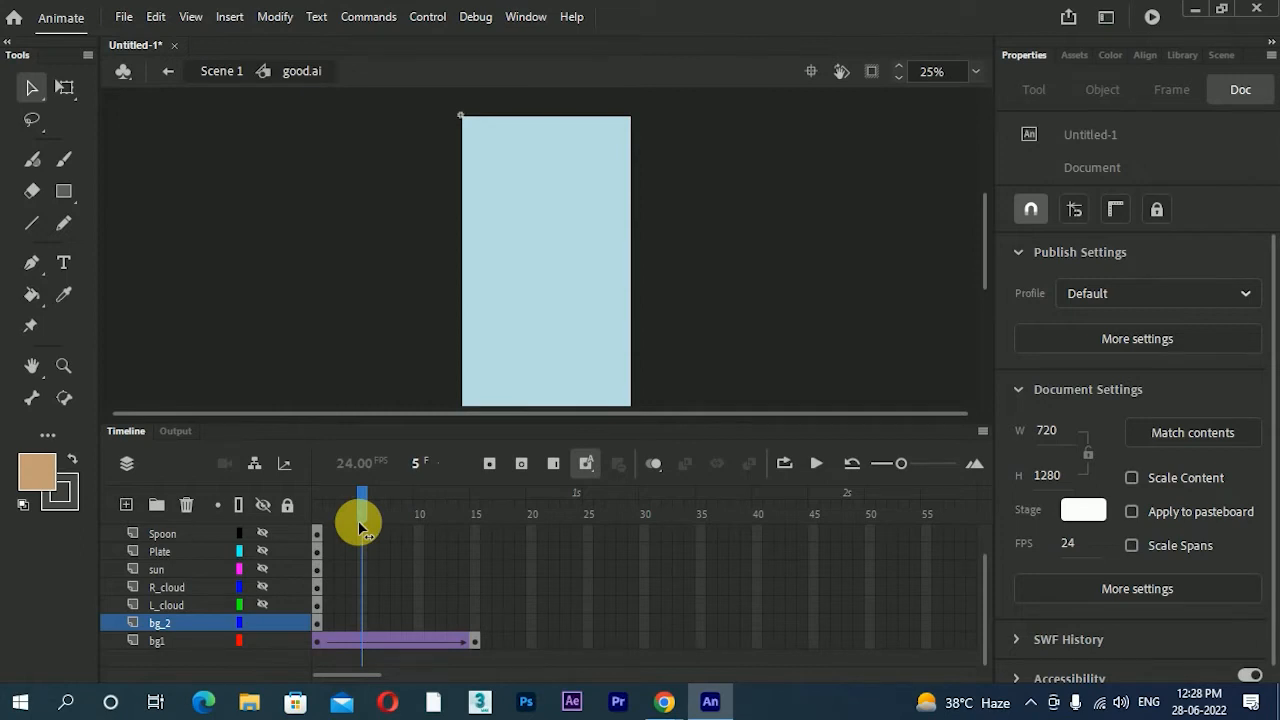
left_click(318, 624)
left_click_drag(318, 630, 364, 623)
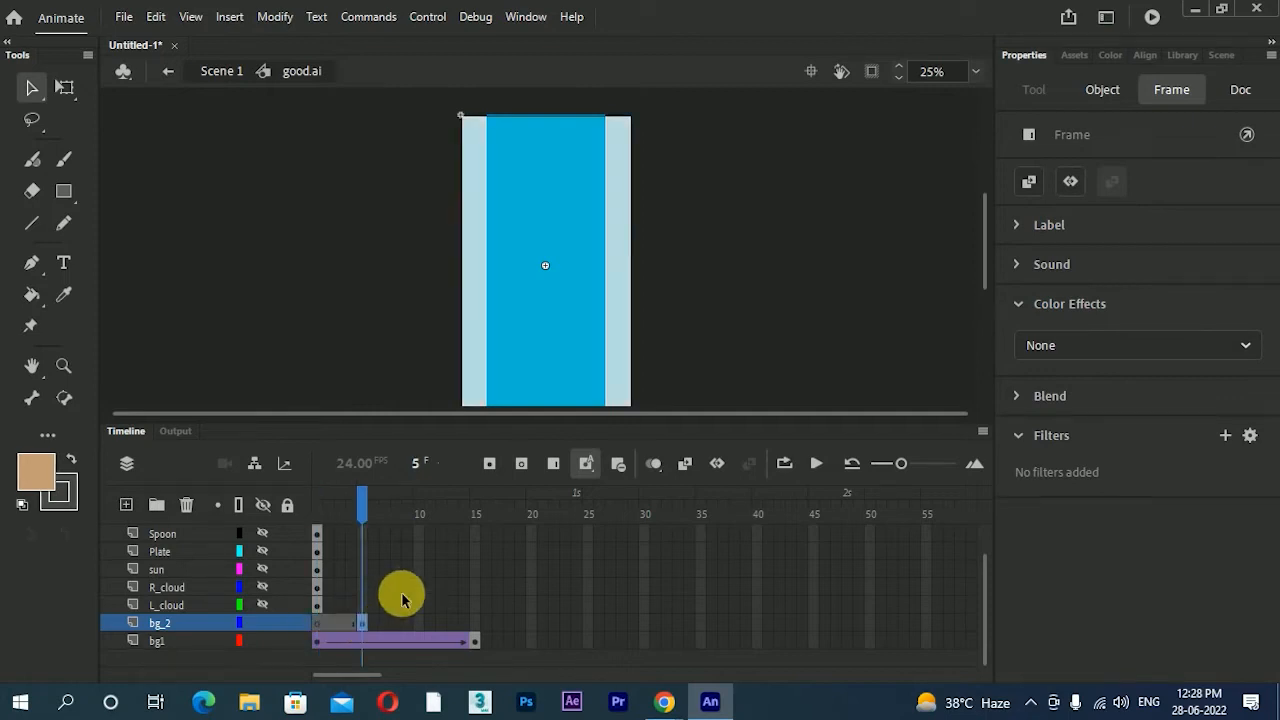
- Add a keyframe at frame 20 on the bg_2 layer and create a classic tween between frames 5 and 20
mouse_move(371, 514)
left_mouse_down()
mouse_move(300, 506)
mouse_move(374, 522)
left_mouse_up()
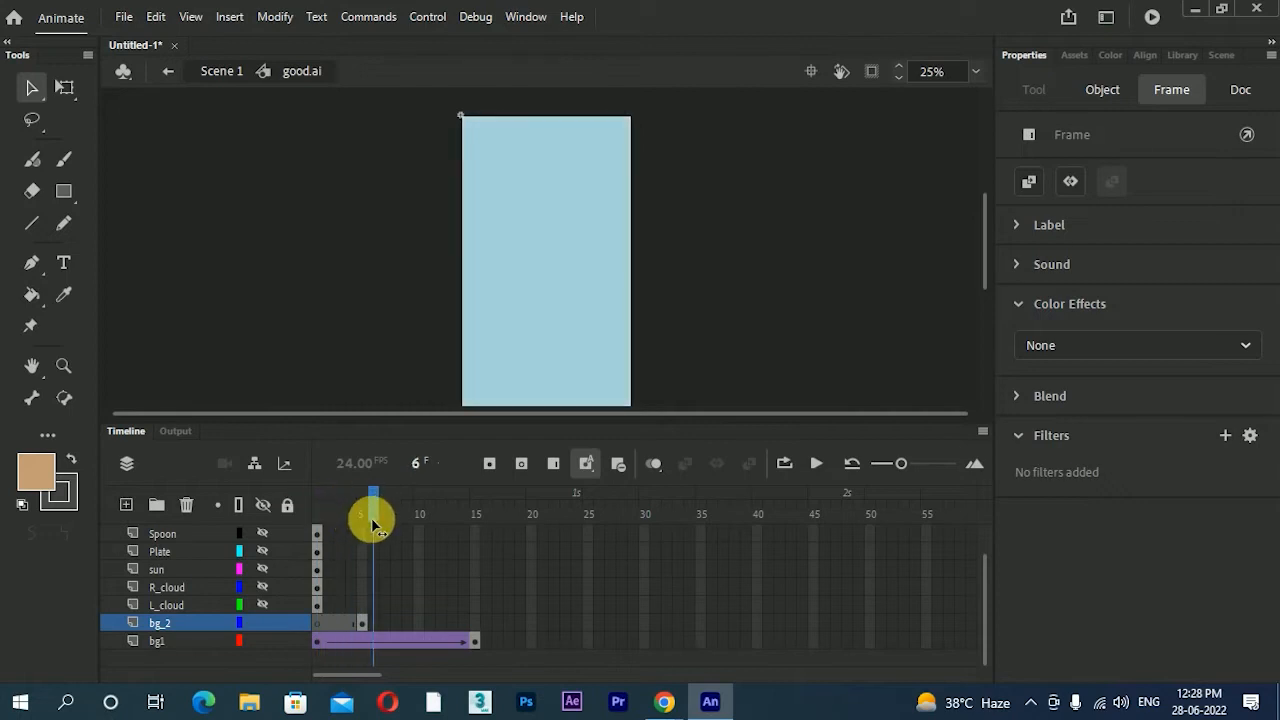
left_click(360, 624)
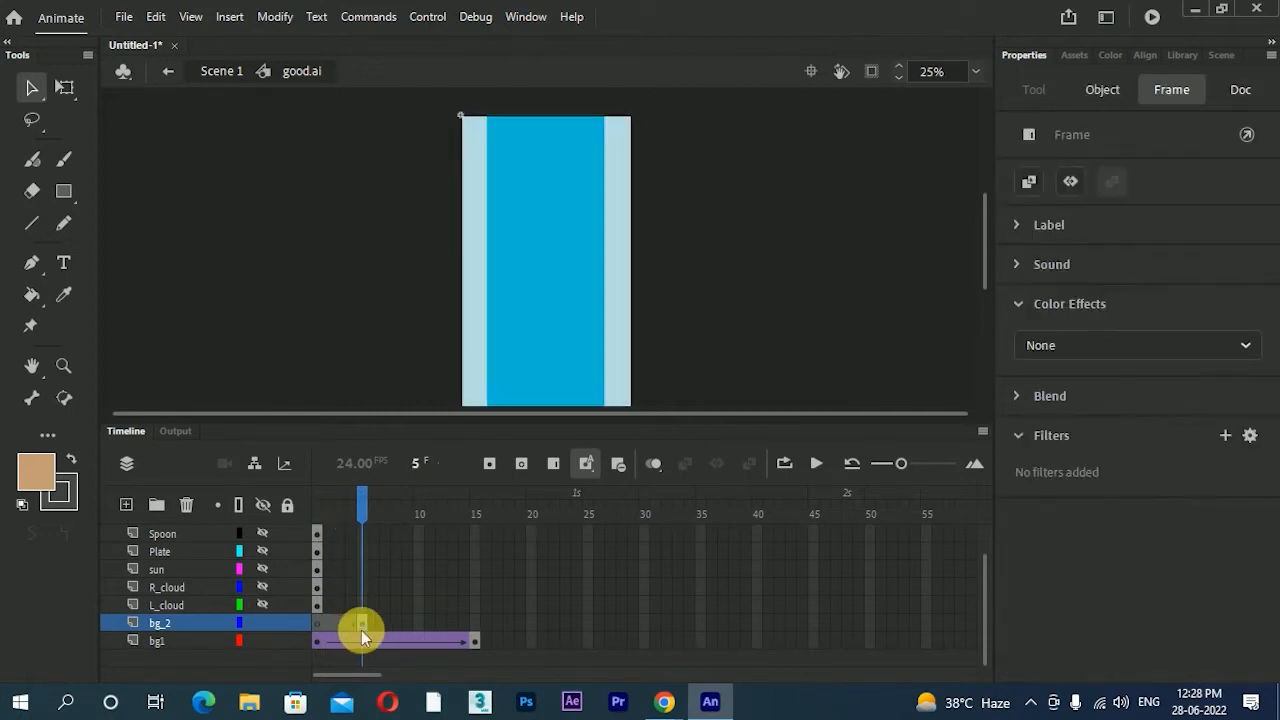
left_click(530, 621)
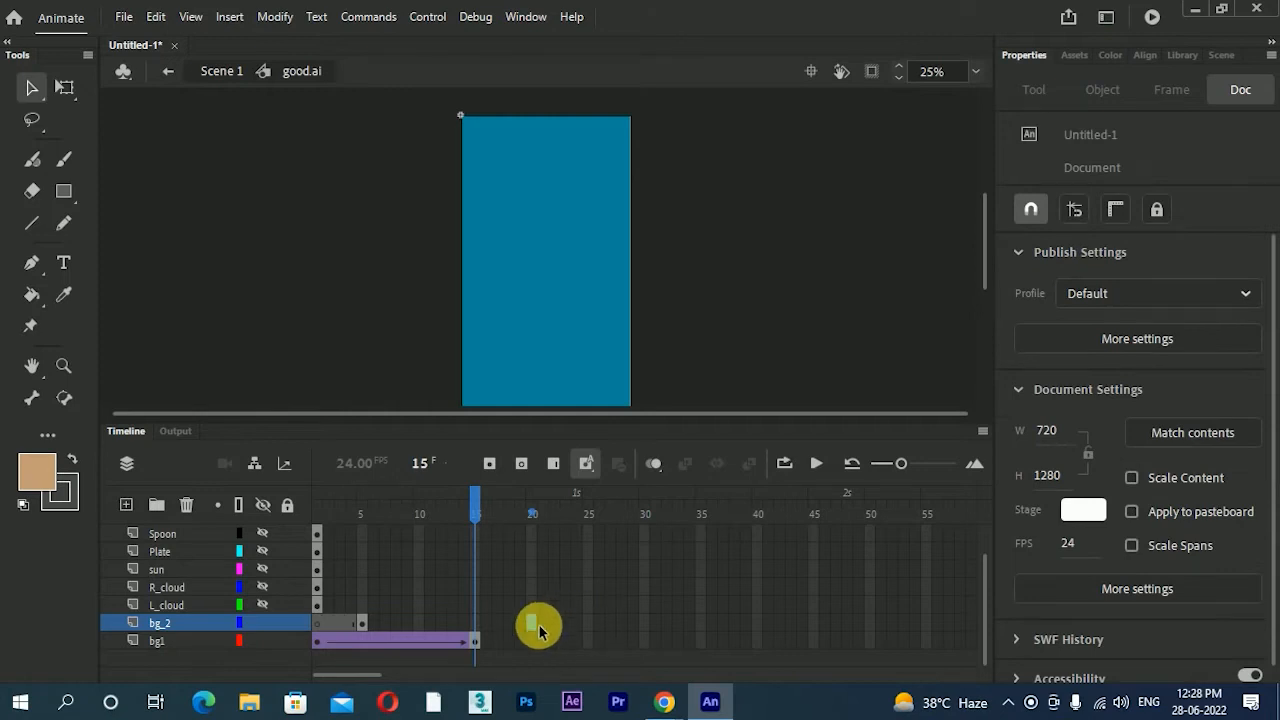
left_click(527, 623)
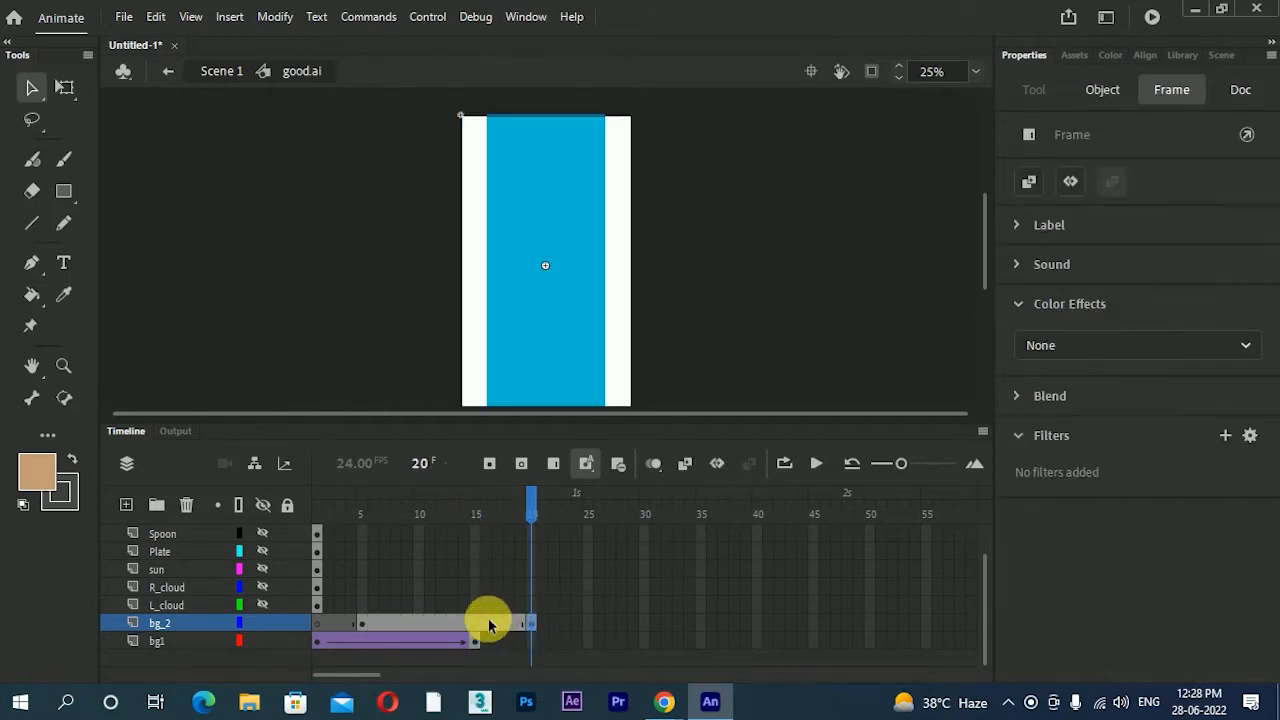
right_click(487, 622)
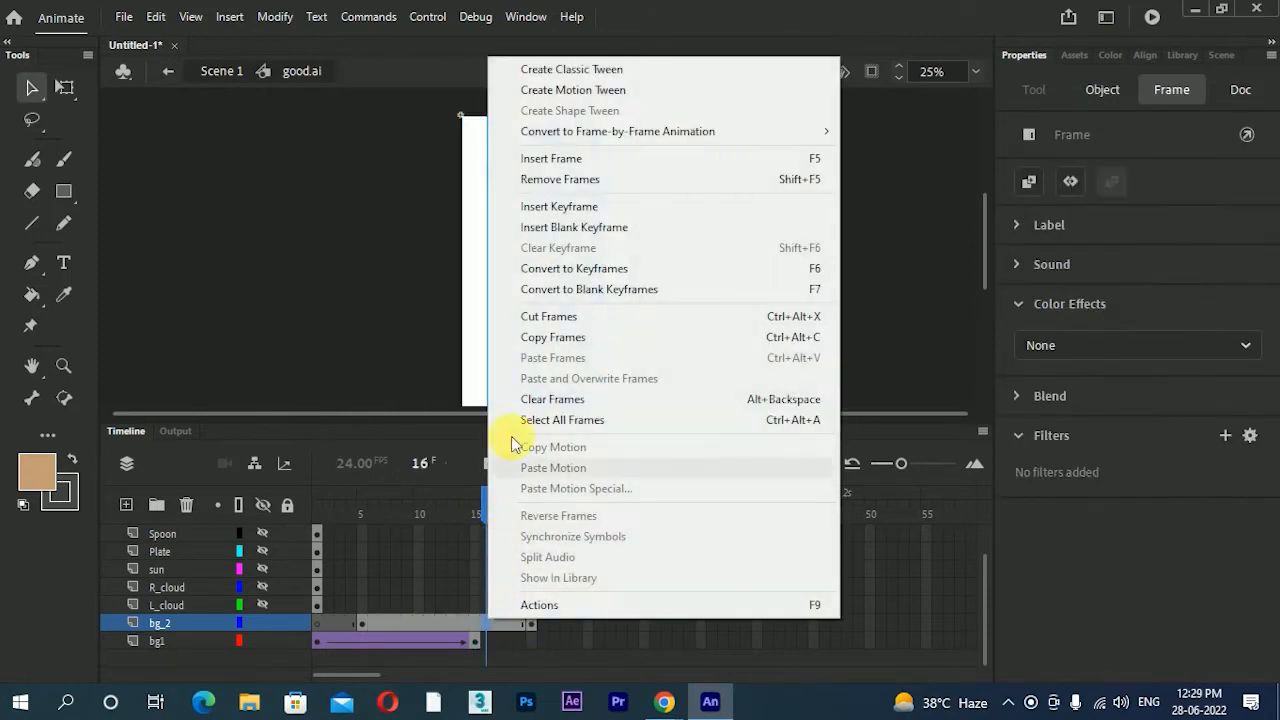
left_click(571, 69)
- Scrub through the bg_2 tween and extend the bg1 layer's frames to frame 20
left_click_drag(491, 514, 366, 600)
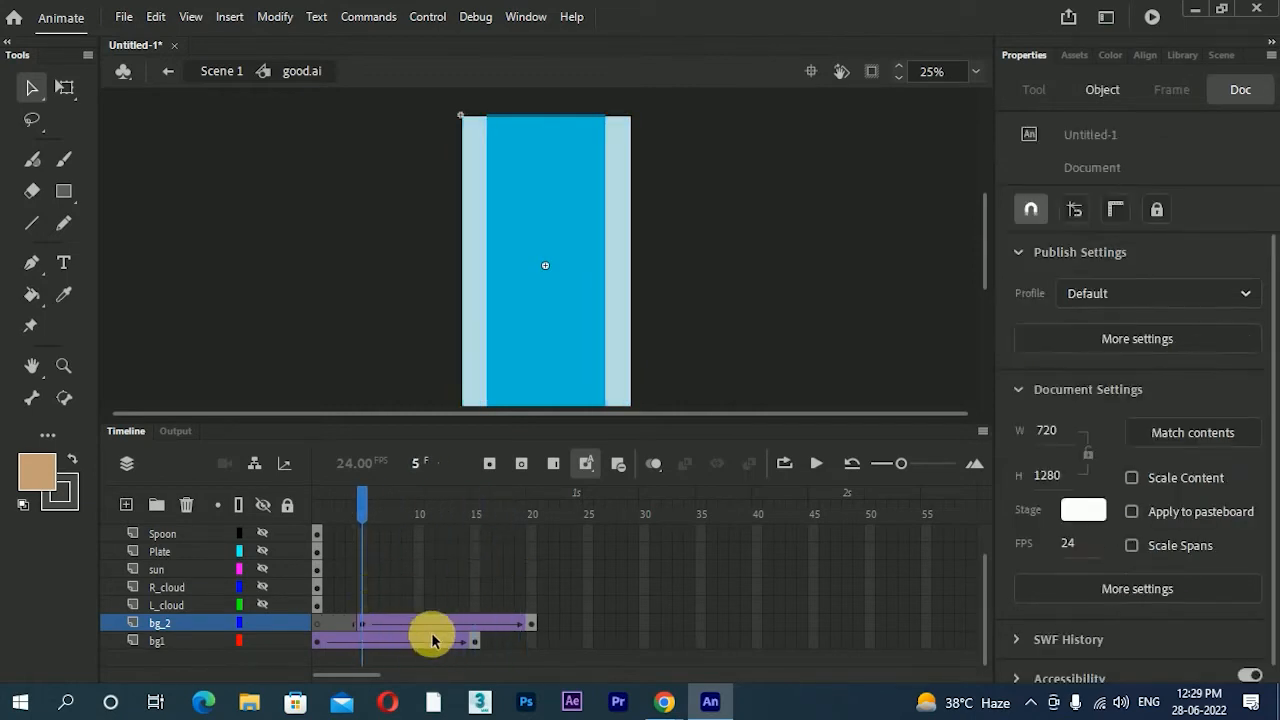
left_click_drag(443, 507, 474, 514)
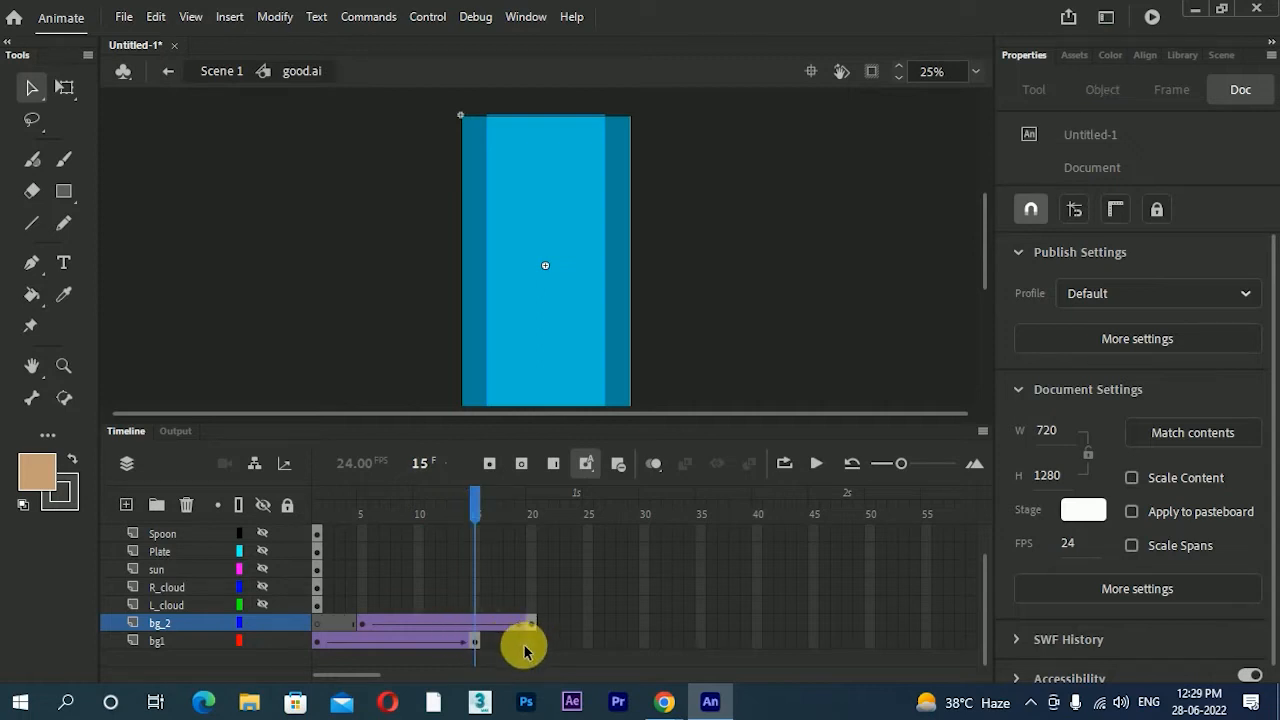
left_click(505, 510)
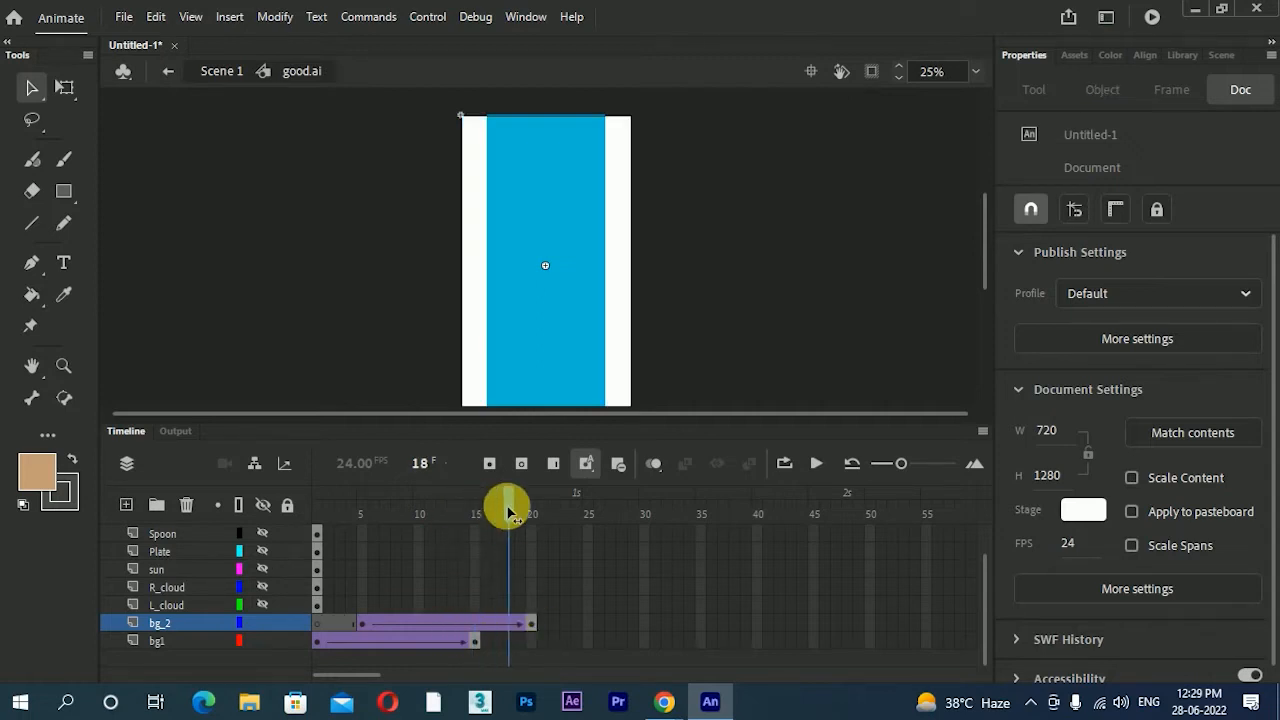
left_click_drag(508, 512, 477, 515)
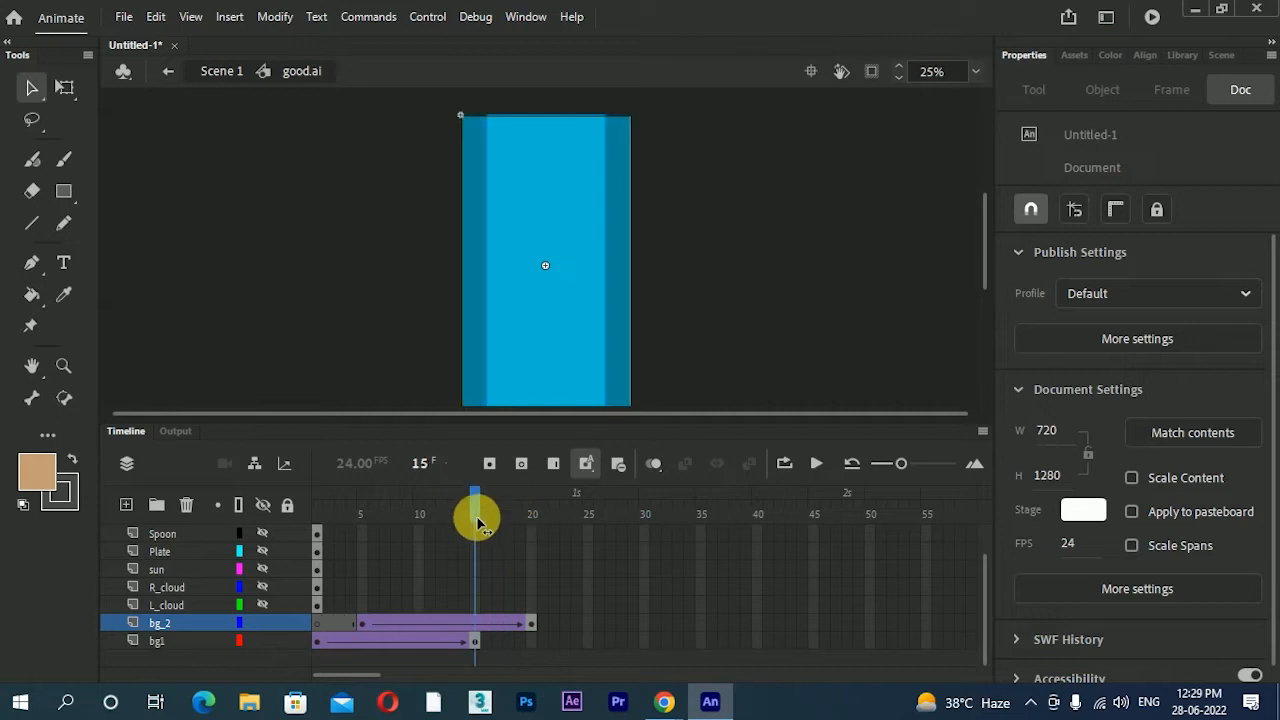
left_click_drag(524, 648, 529, 648)
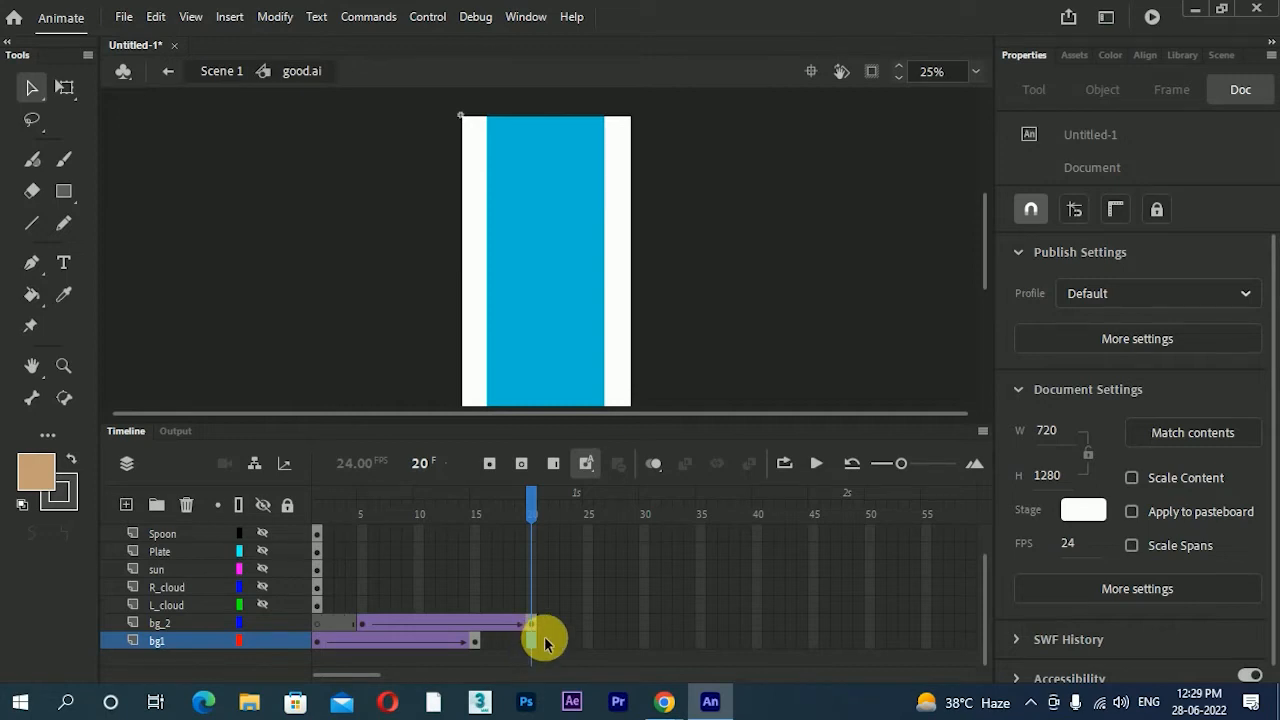
left_click(545, 643)
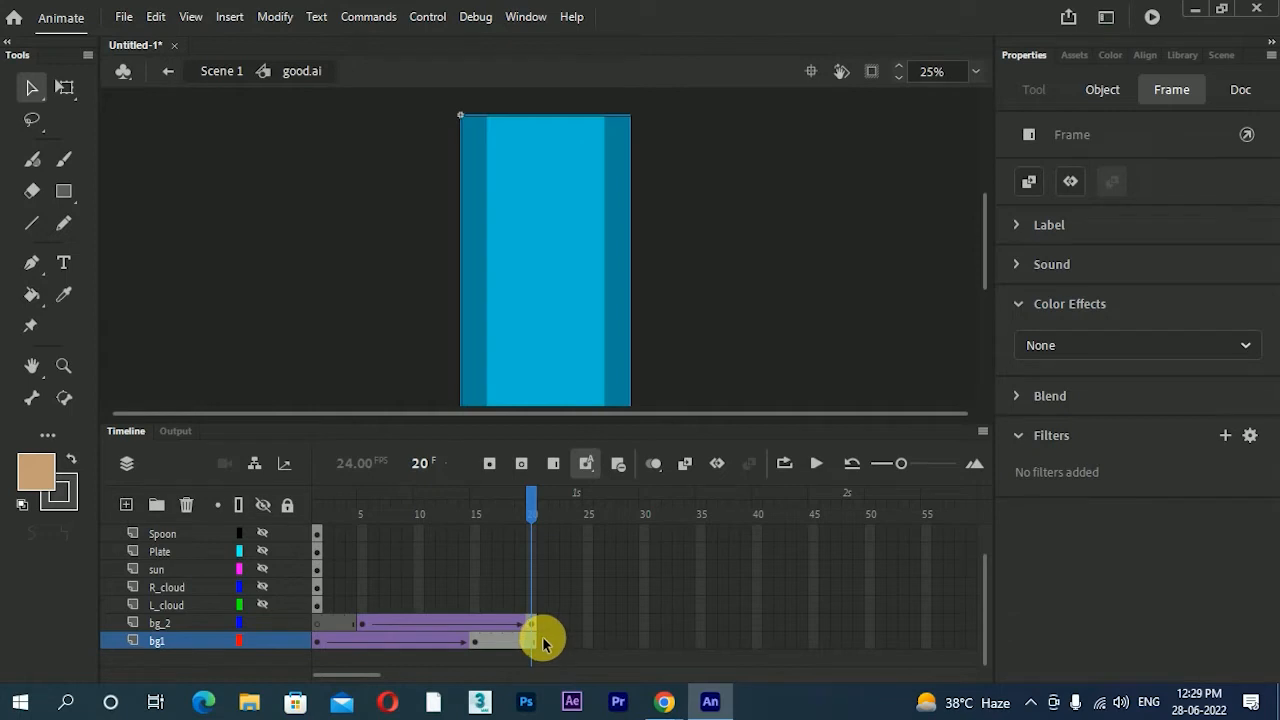
key("Return")
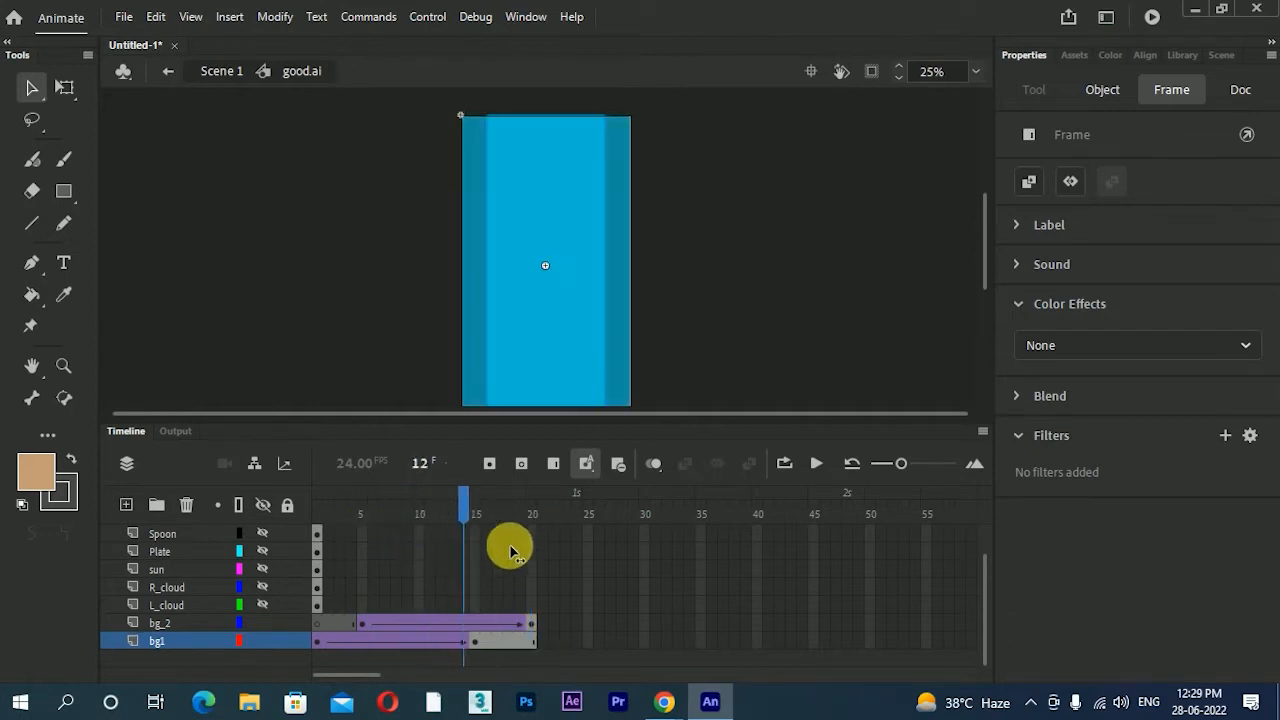
- At bg_2's frame 5 keyframe, narrow the bg2 instance around its center with Free Transform to about 15.8 px wide
left_click(367, 578)
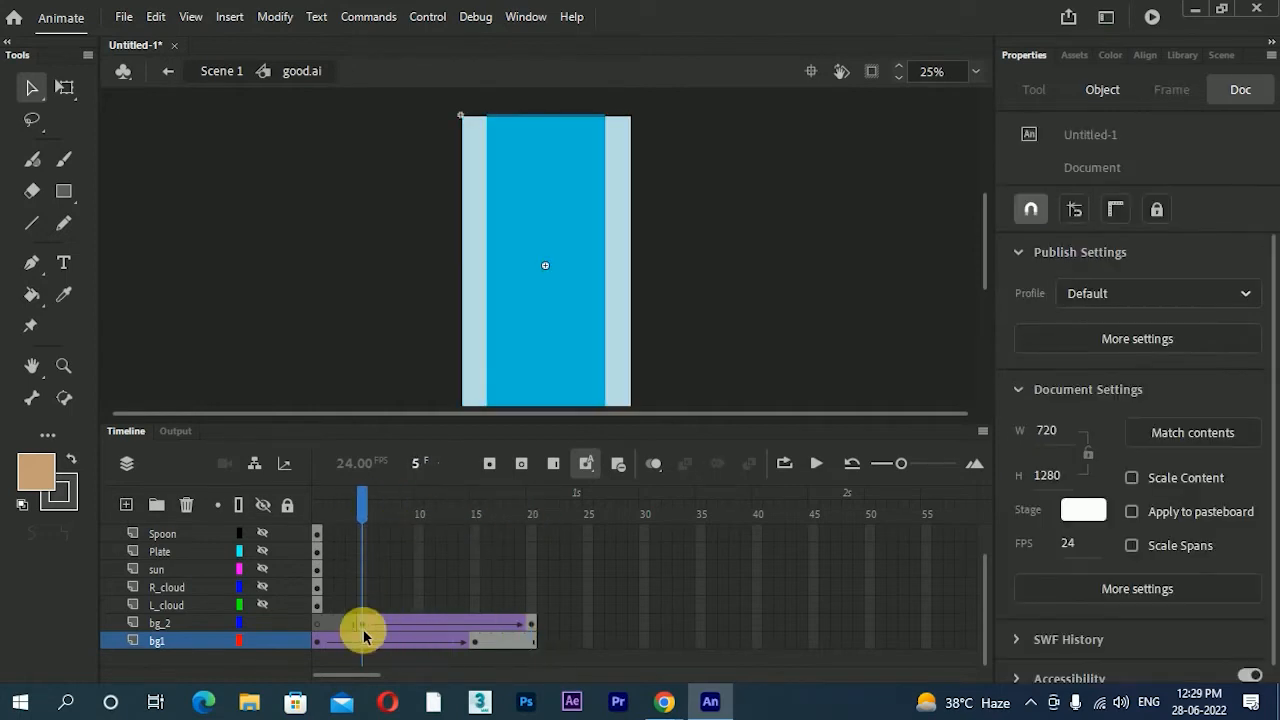
left_click(360, 626)
left_click(525, 338)
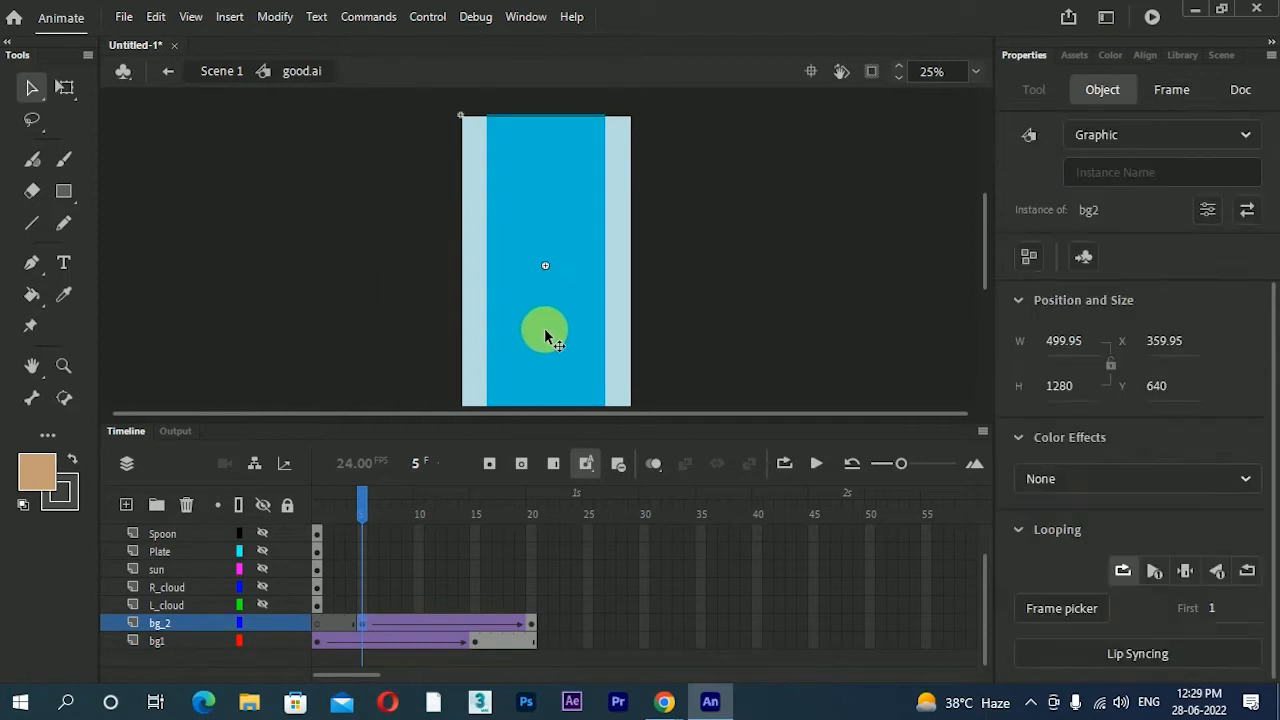
left_click(66, 90)
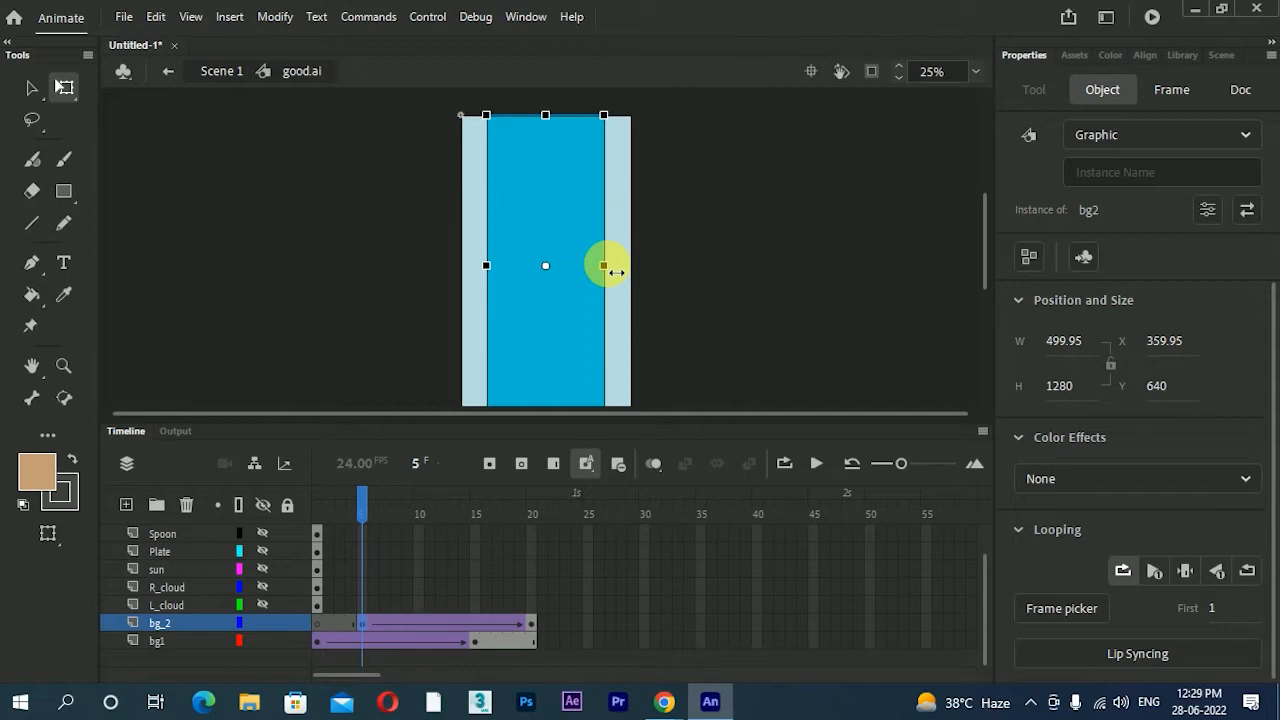
key("ctrl+equal")
key("ctrl+equal")
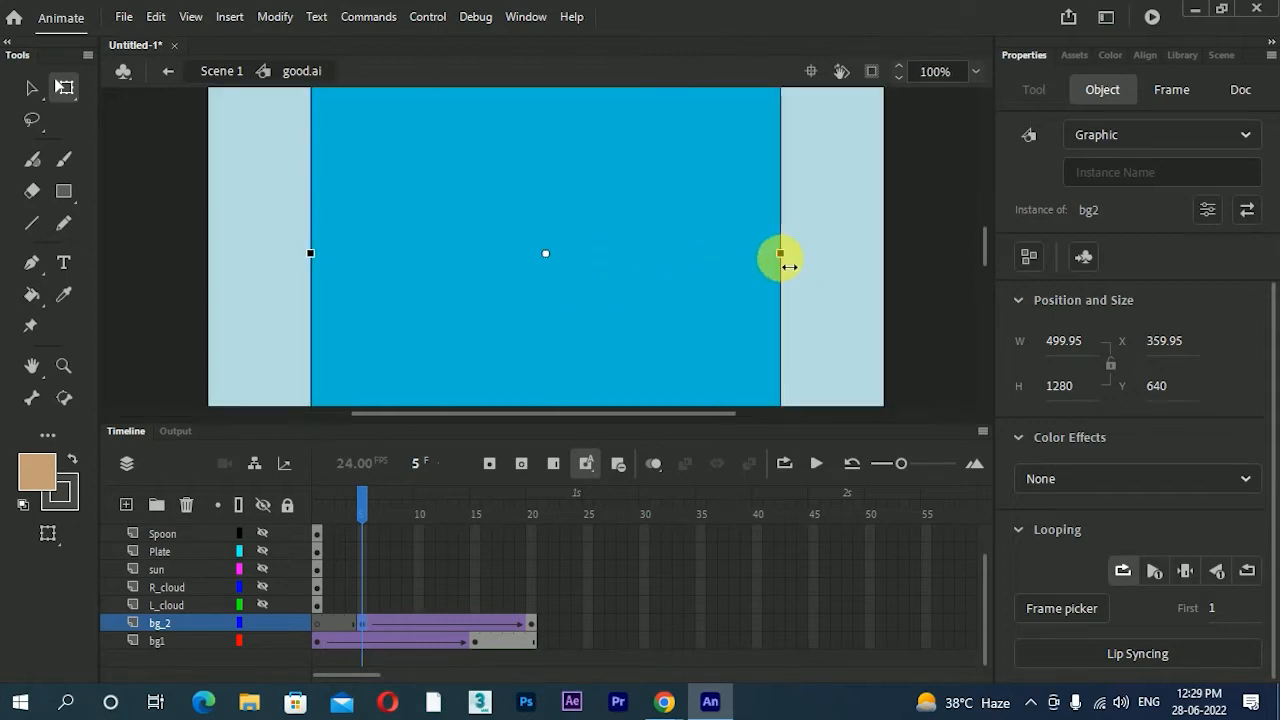
left_click_drag(780, 256, 563, 276)
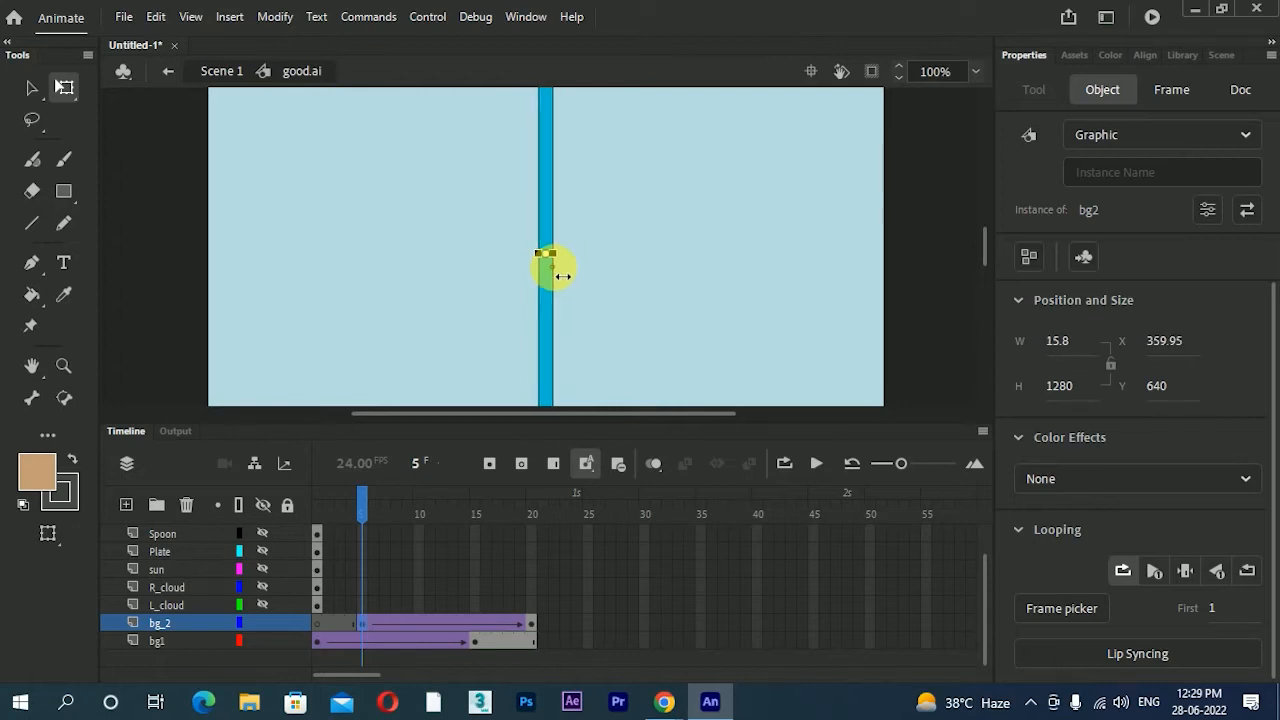
- Narrow the bg2 instance at frame 5 further to a thin strip about 2.8 px wide, keeping its center and height
key("ctrl+=")
key("ctrl+=")
key("ctrl+=")
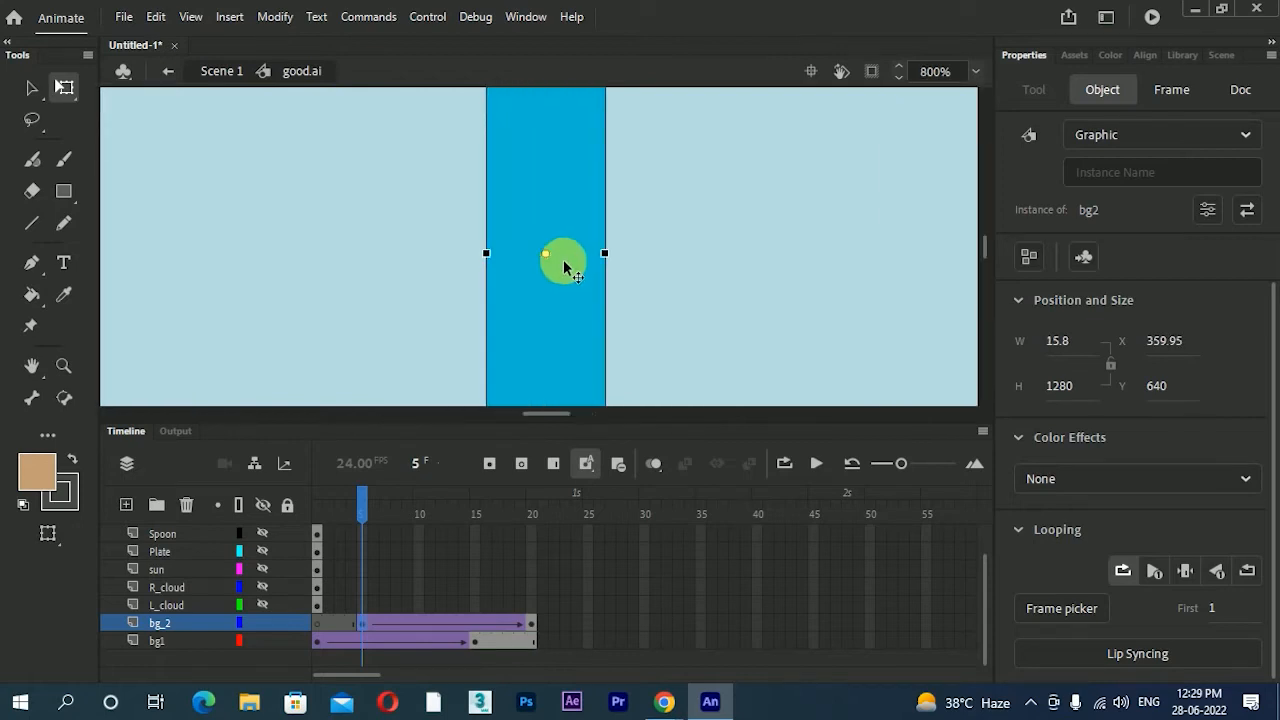
left_click_drag(595, 265, 556, 264)
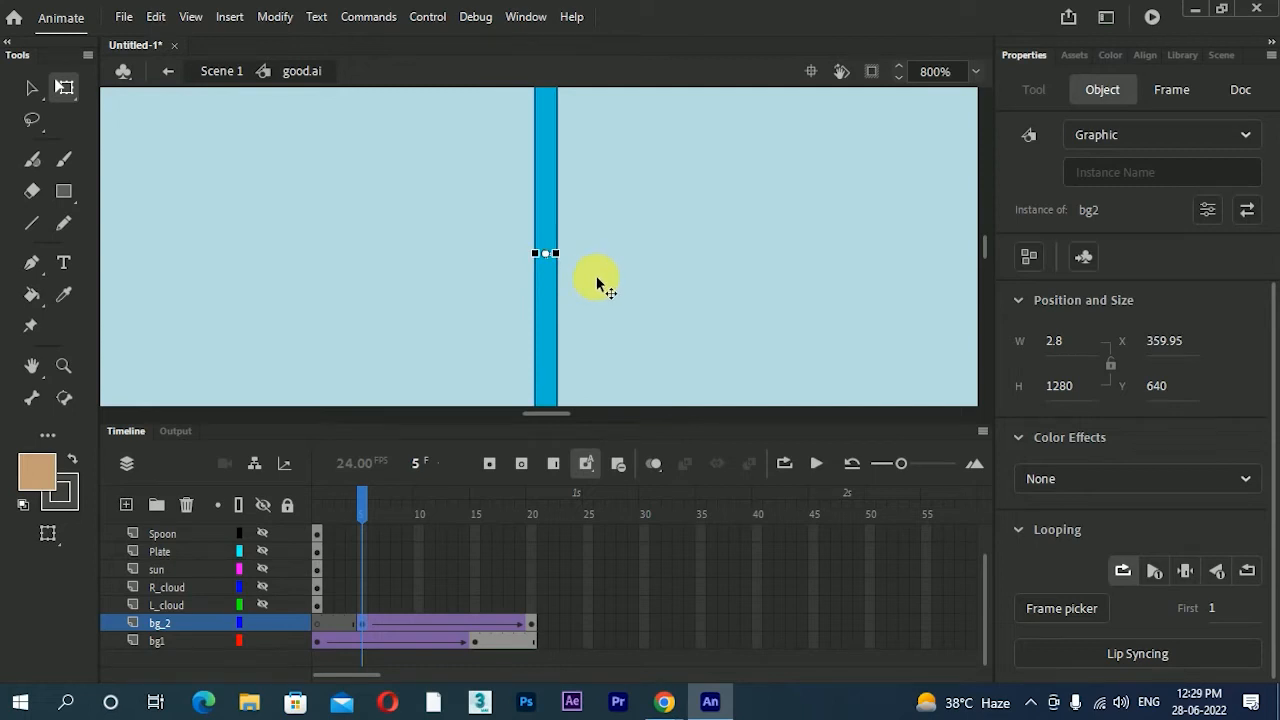
key("ctrl+minus")
key("ctrl+minus")
key("ctrl+minus")
key("ctrl+minus")
key("ctrl+minus")
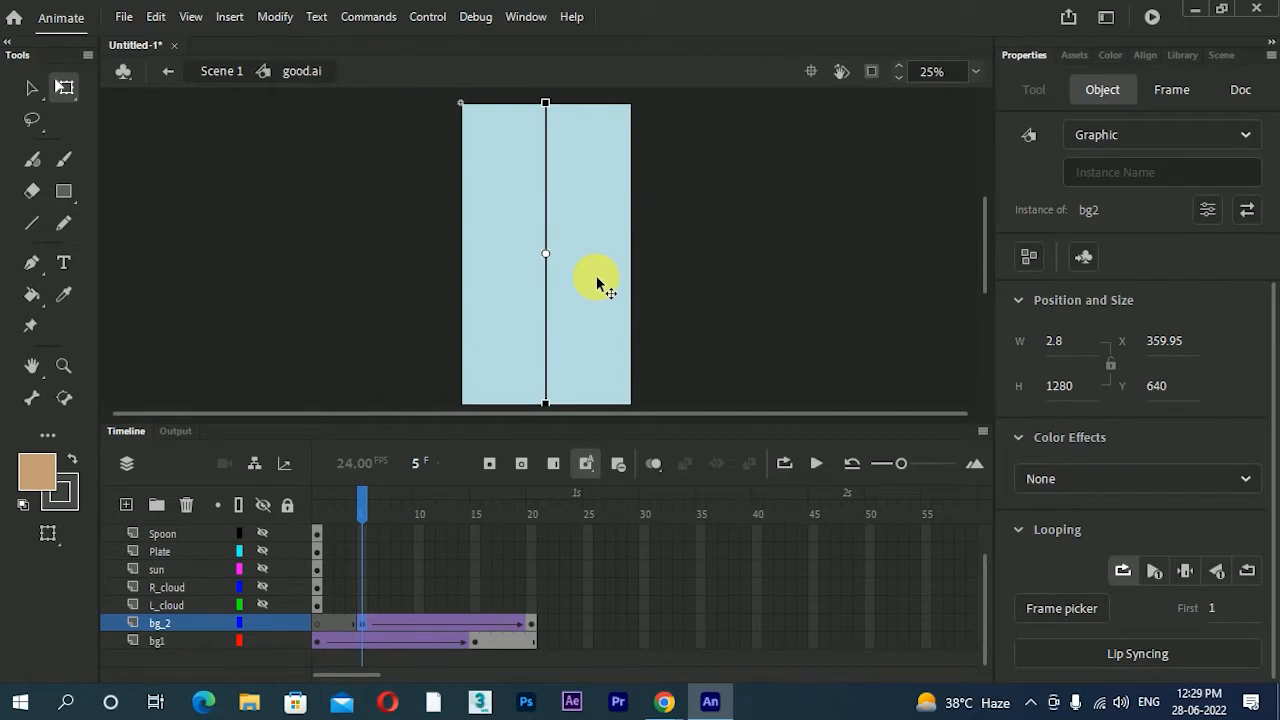
left_click(31, 87)
- Play the bg1 and bg_2 animation twice from frame 1, then scrub back through the timeline to review the motion
left_click_drag(335, 495, 248, 624)
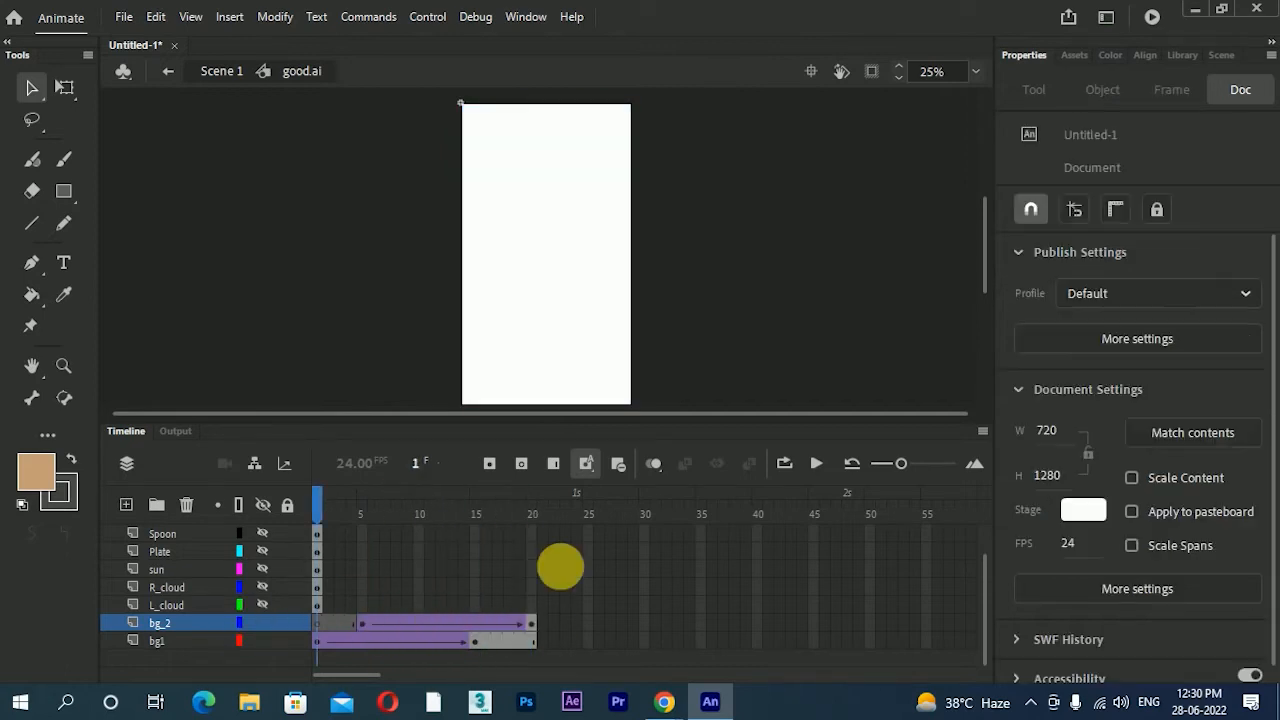
left_click(816, 463)
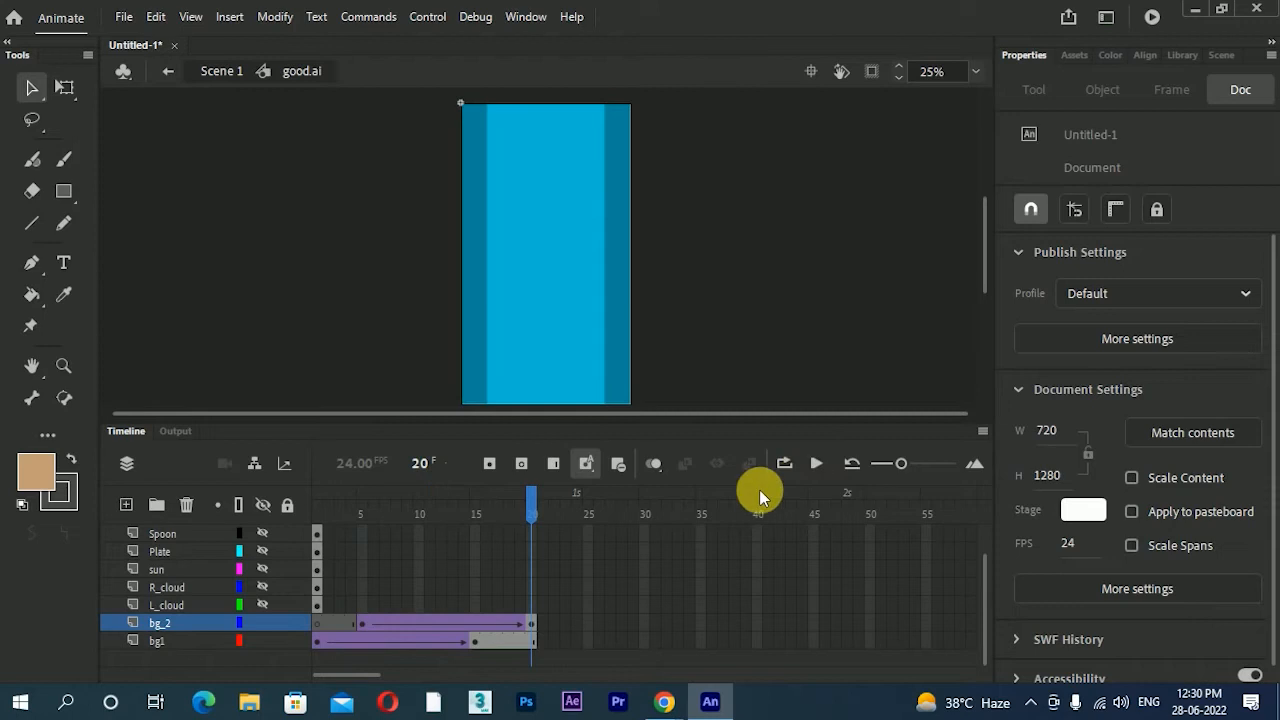
left_click_drag(531, 534, 318, 514)
left_click(818, 464)
left_click_drag(529, 506, 451, 591)
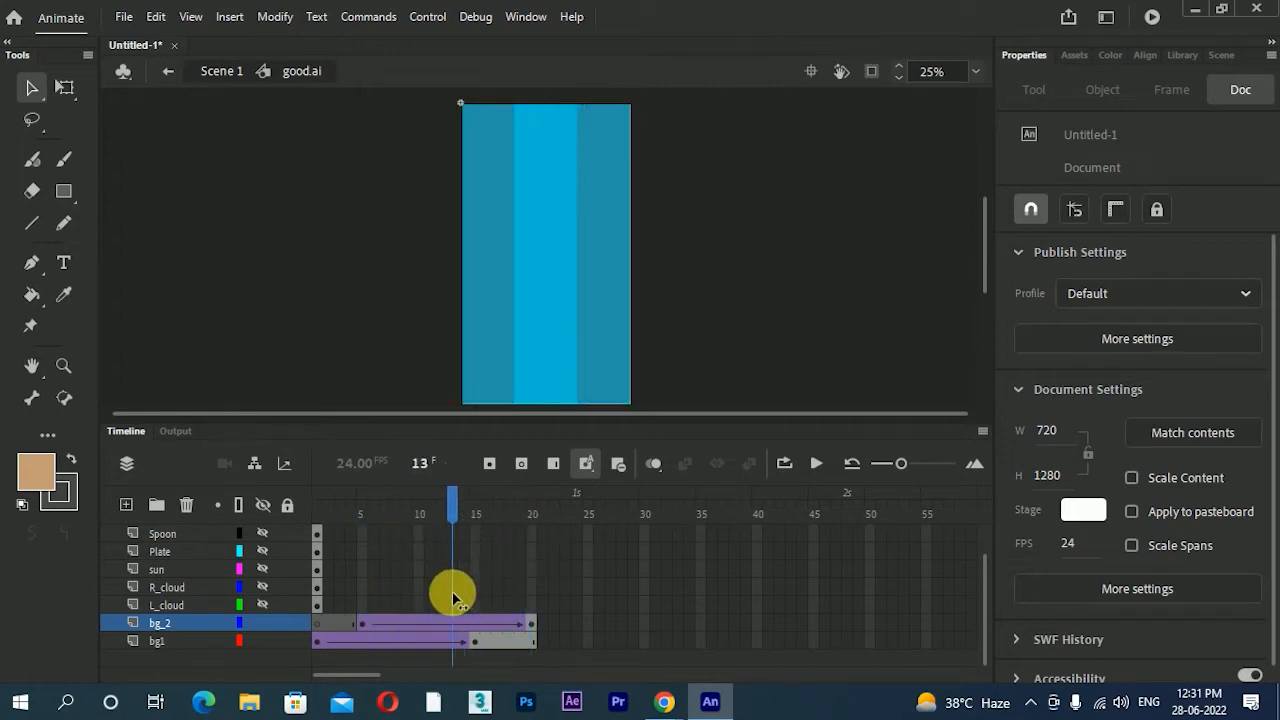
- Apply a custom ease to bg_2's tween, with the start handle at about 60% and the end handle at 100% near frame 15, and rewind to frame 1
left_click(361, 628)
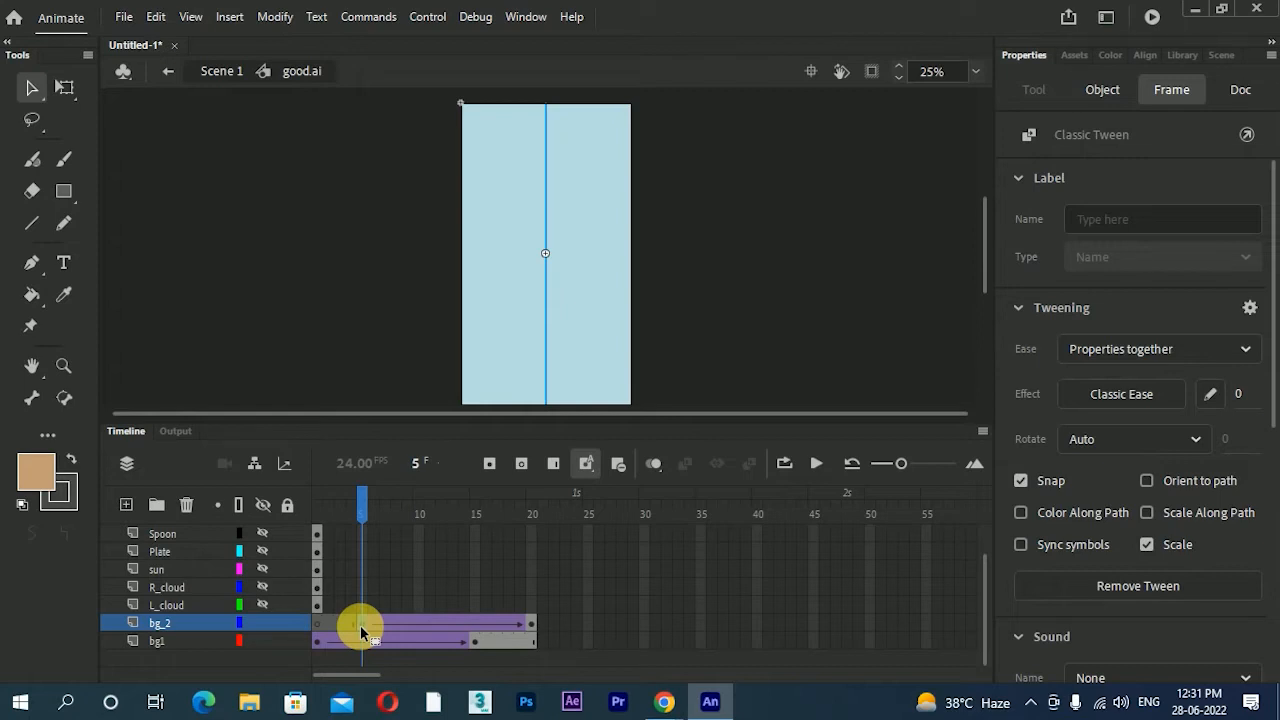
left_click(1213, 396)
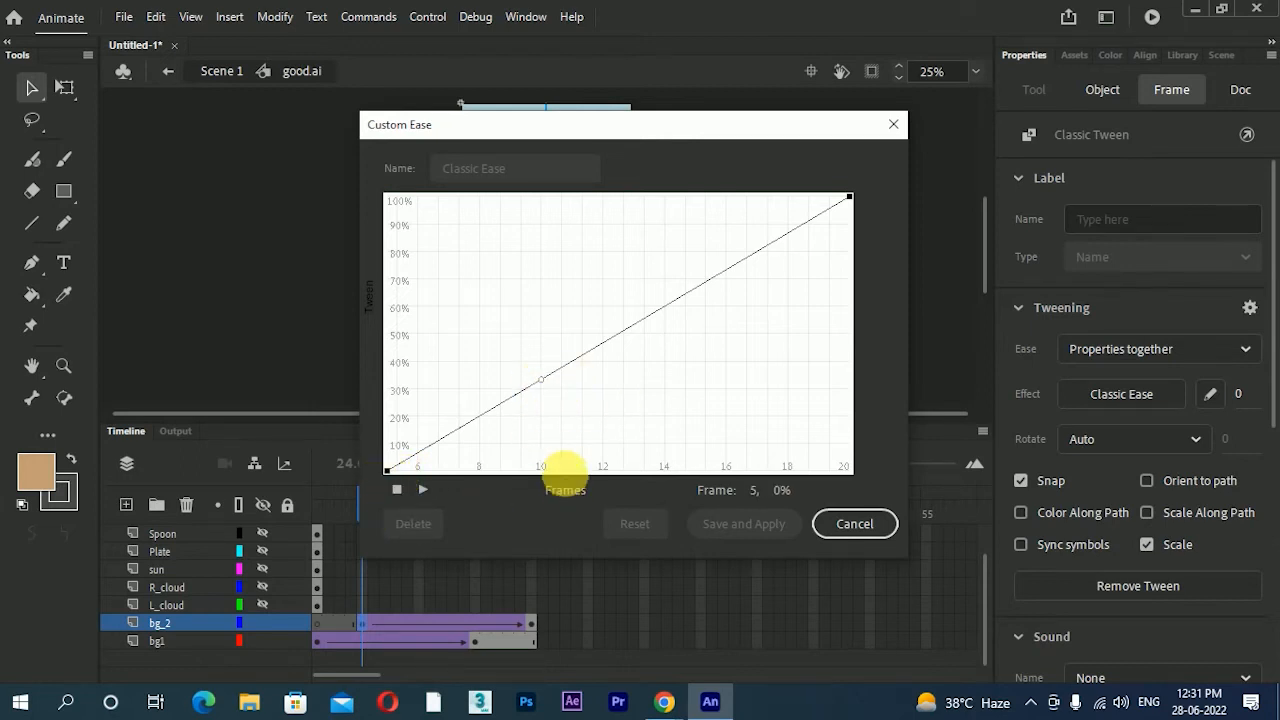
left_click_drag(545, 385, 390, 309)
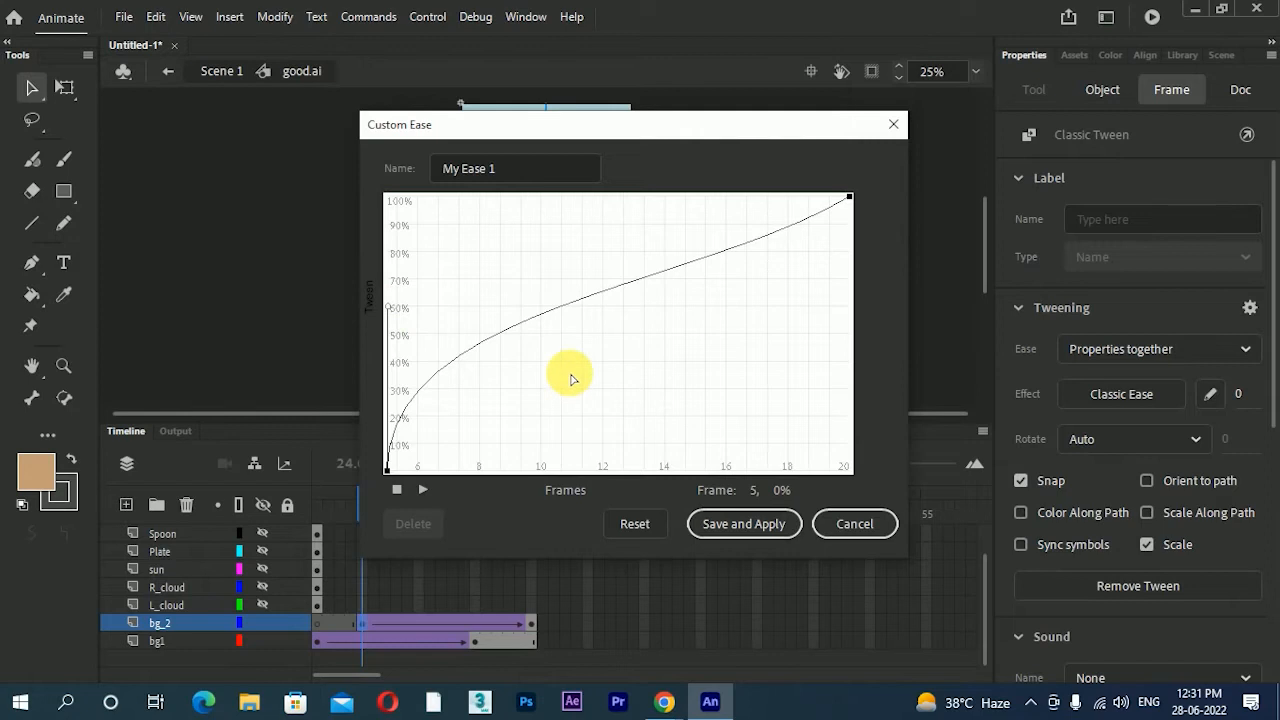
left_click(848, 204)
left_click_drag(714, 277, 694, 197)
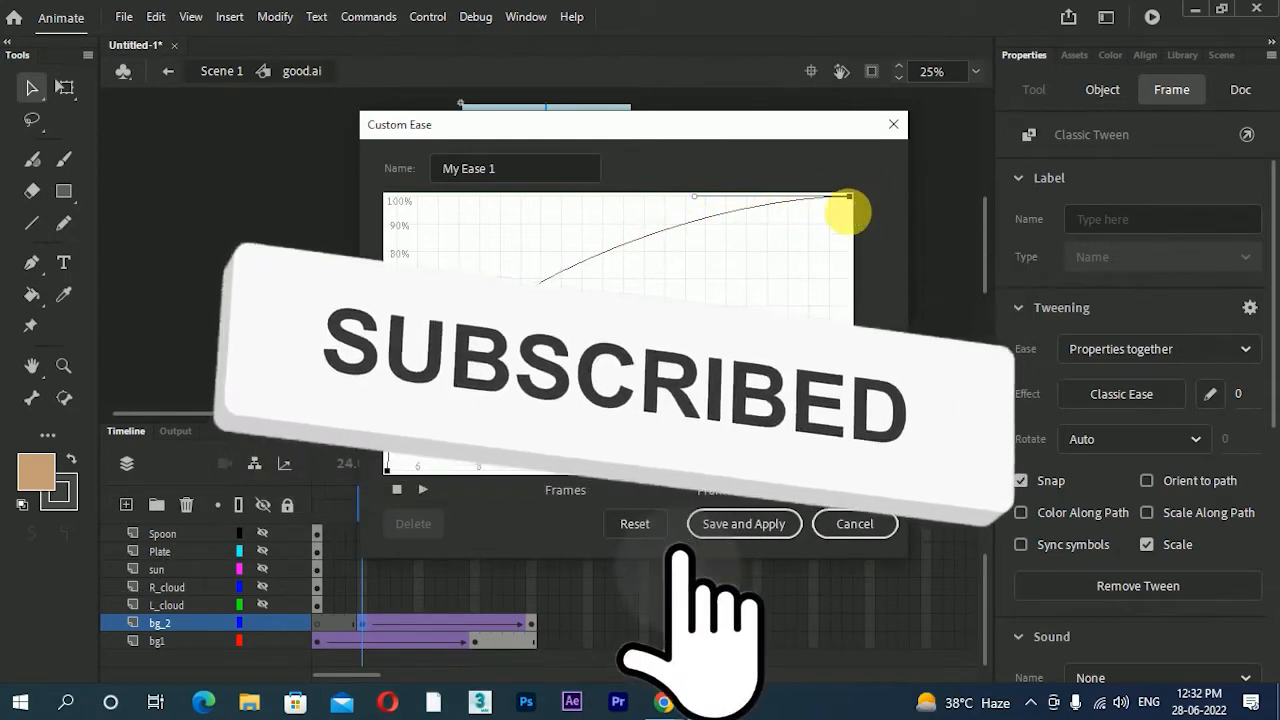
left_click(771, 530)
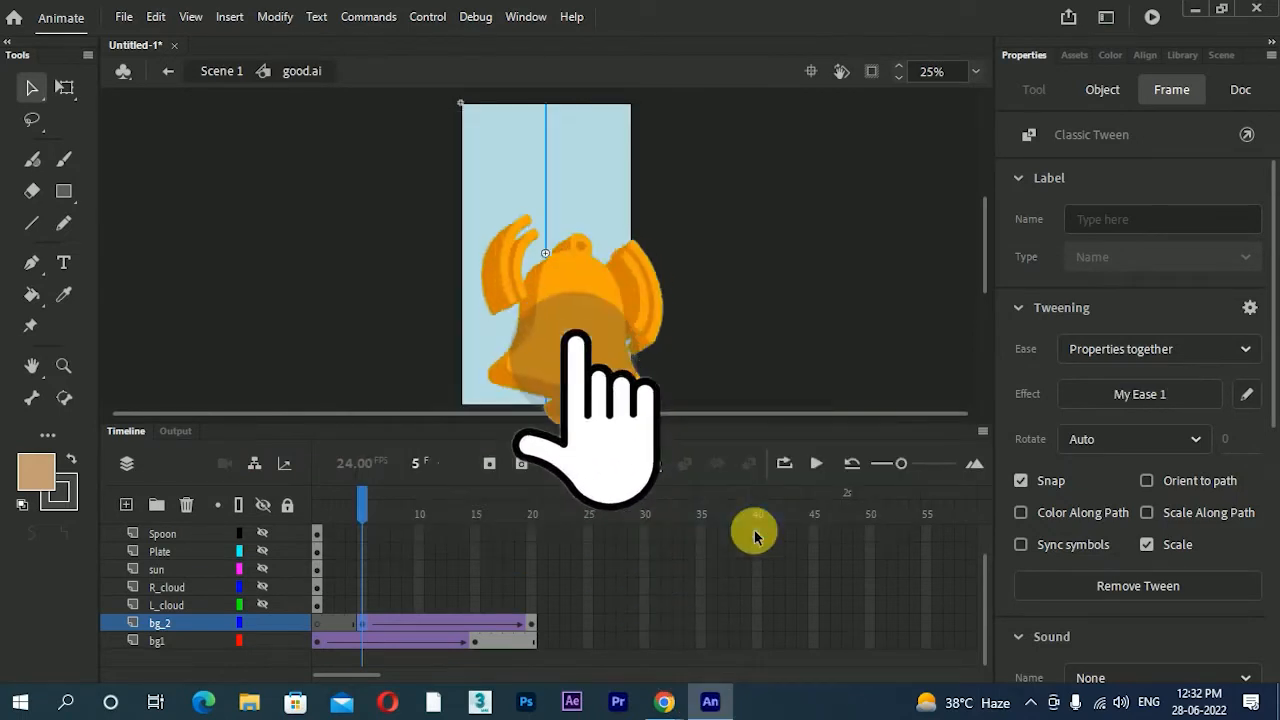
left_click_drag(370, 514, 289, 509)
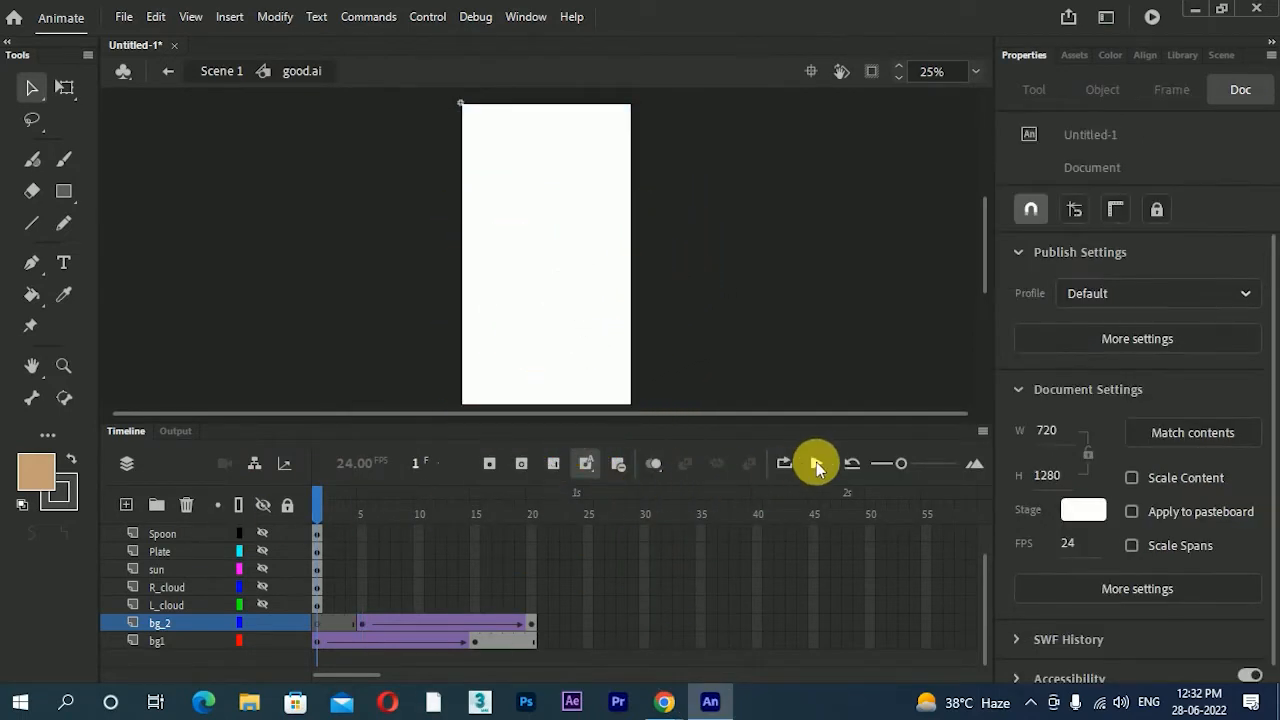
- Play the eased background animation from frame 1 and again from frame 4 to review the motion
left_click_drag(532, 512, 303, 518)
left_click(817, 465)
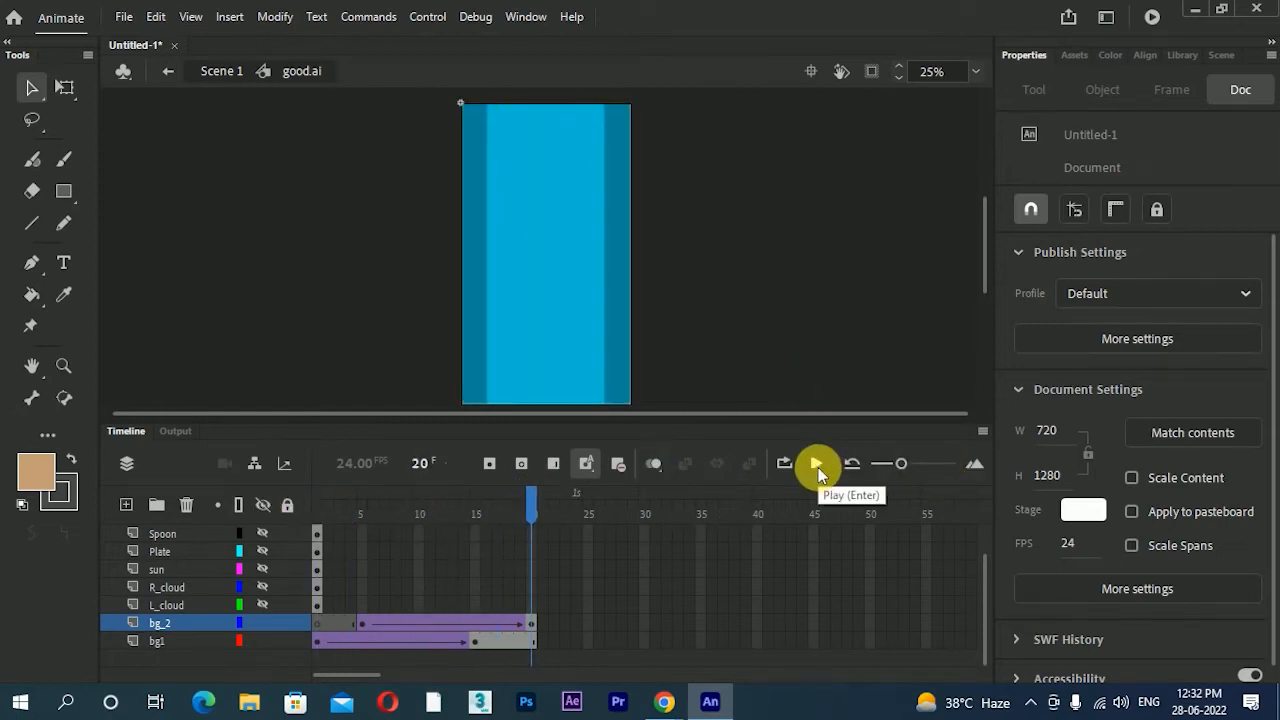
left_click(351, 510)
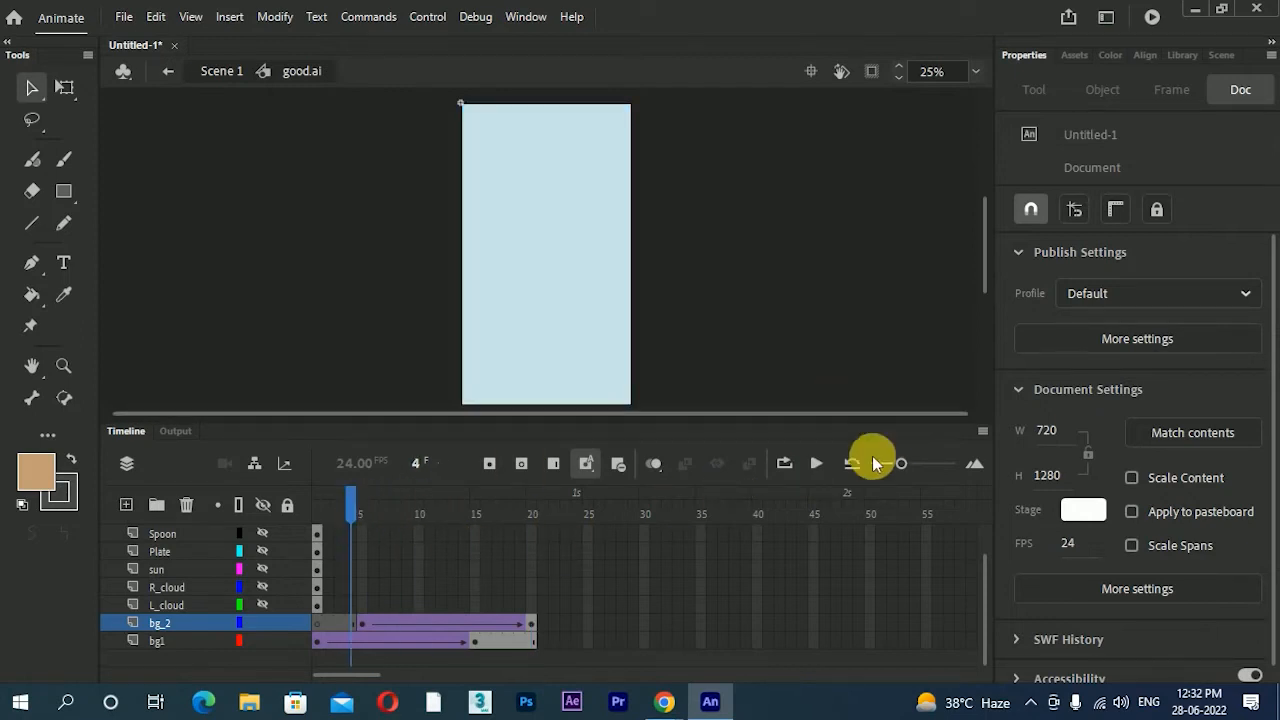
left_click(817, 464)
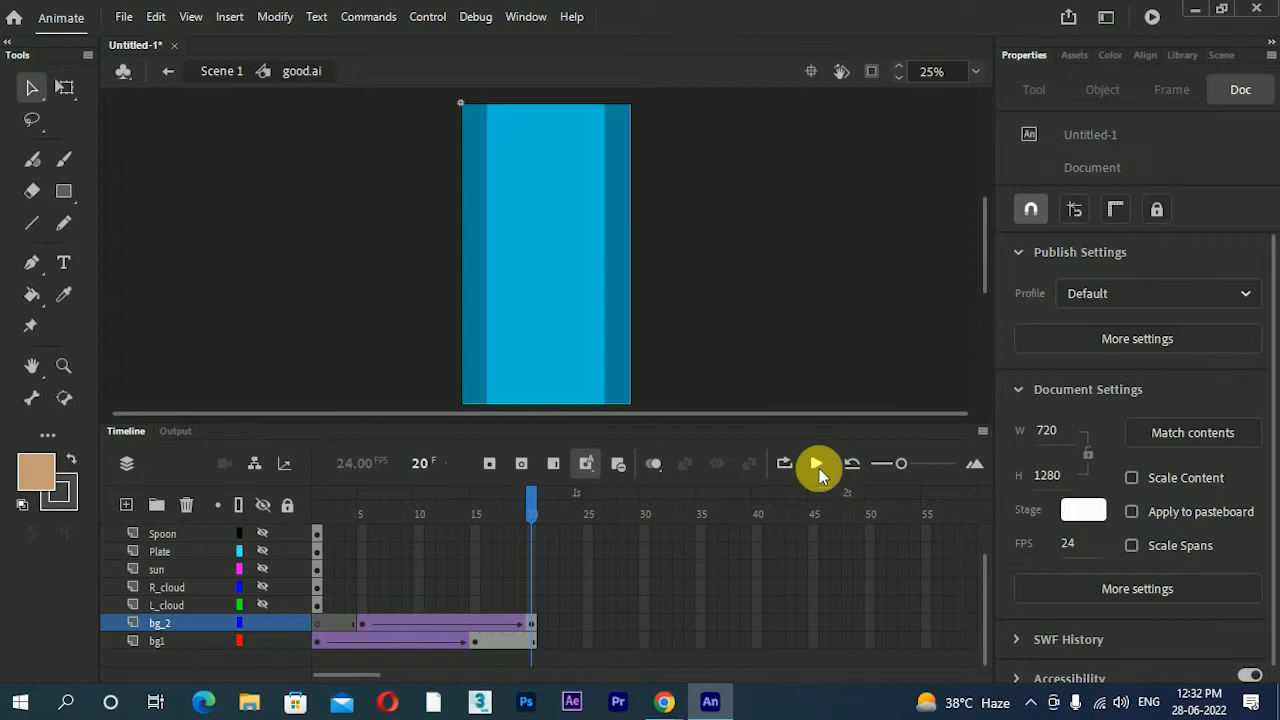
left_click_drag(529, 501, 529, 560)
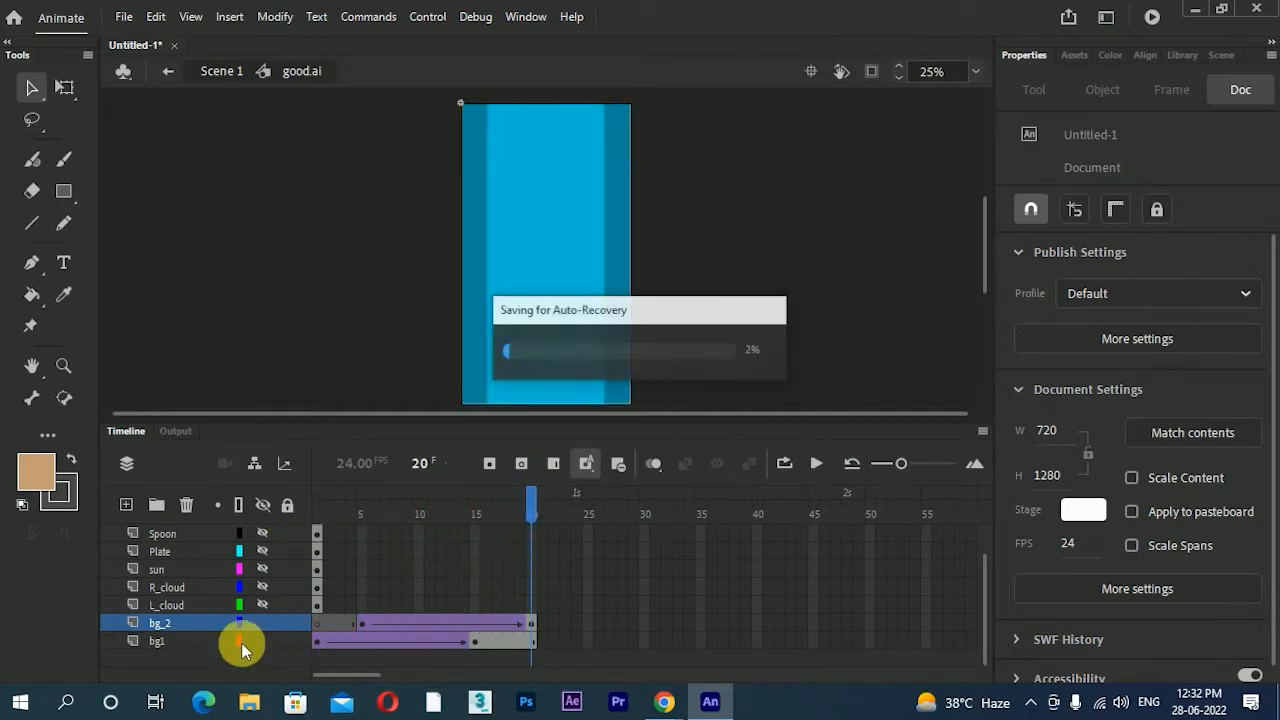
- Show the L_cloud layer and extend its frames to frame 20
left_click(262, 605)
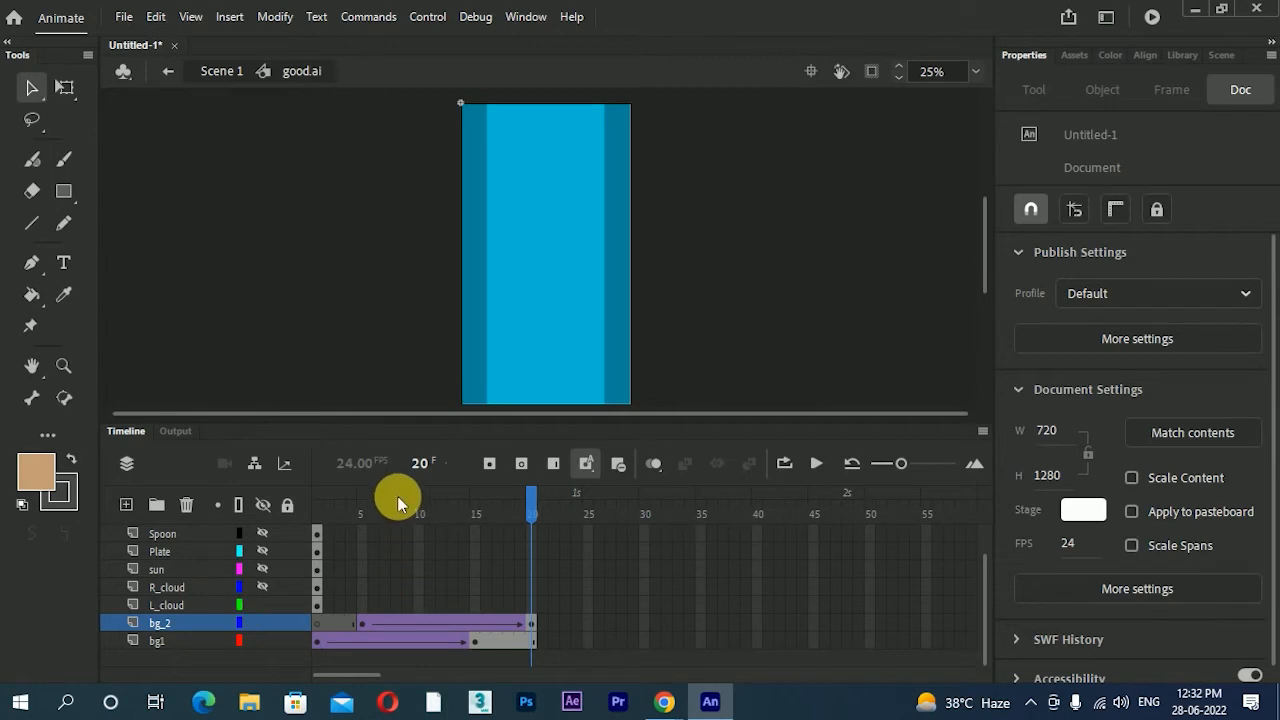
left_click_drag(398, 503, 231, 565)
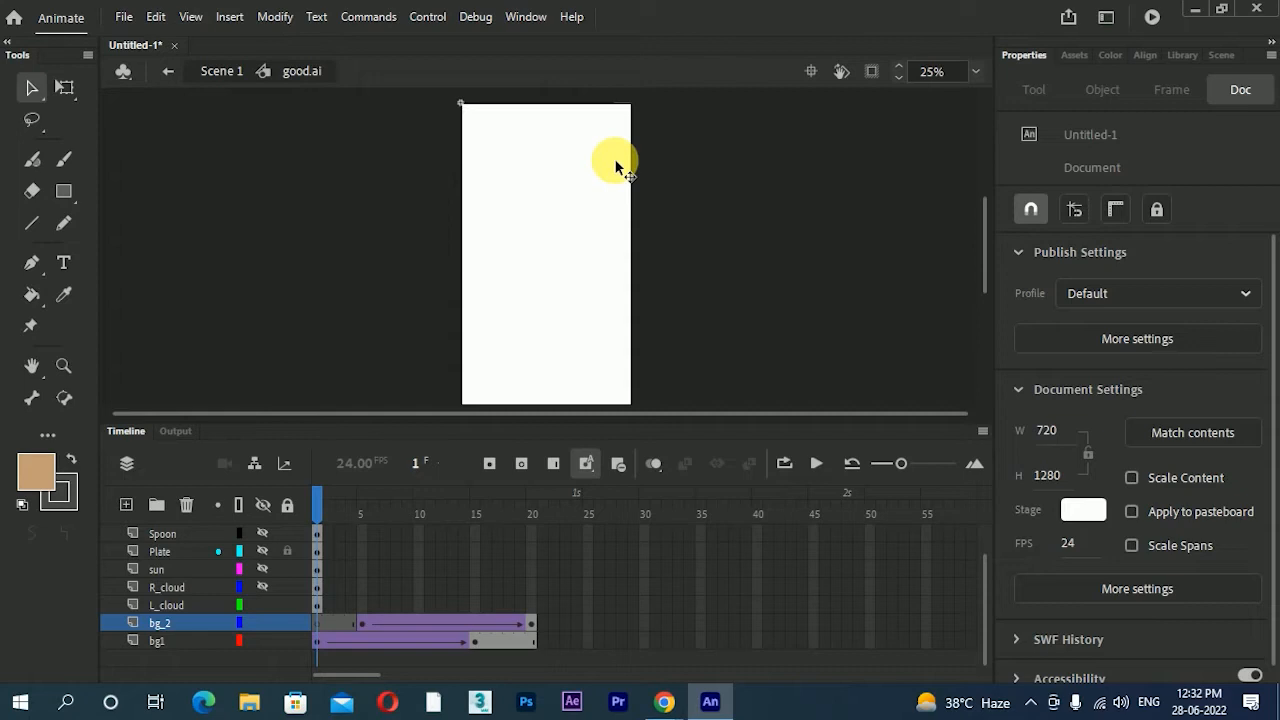
left_click(531, 606)
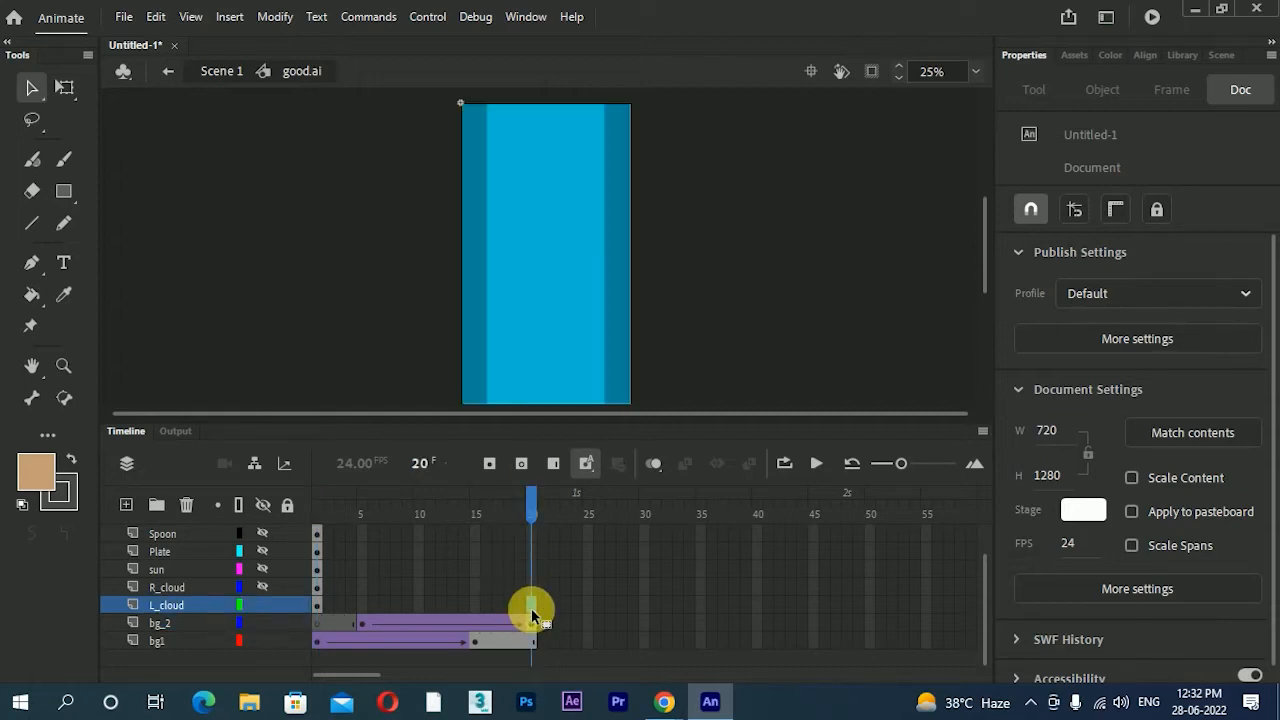
key("F5")
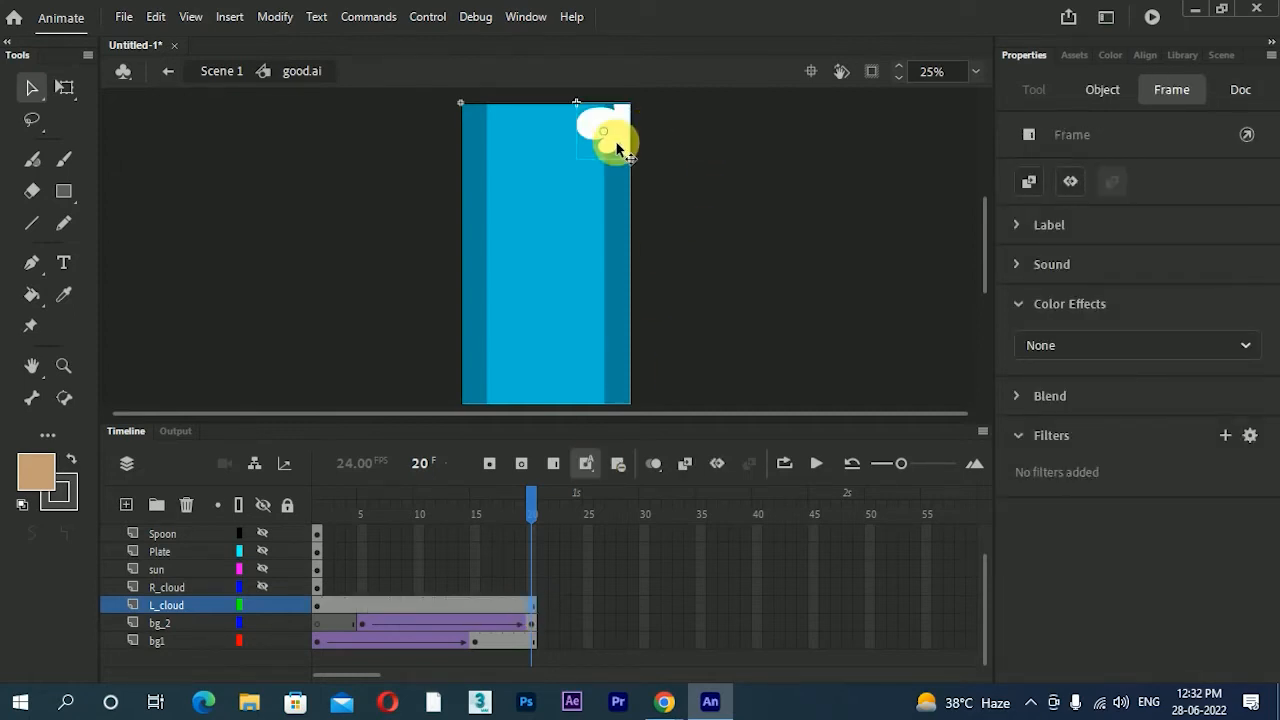
- Move L_cloud's starting keyframe from frame 1 to frame 6 and check the cloud at frame 20
left_click(318, 506)
left_click(323, 606)
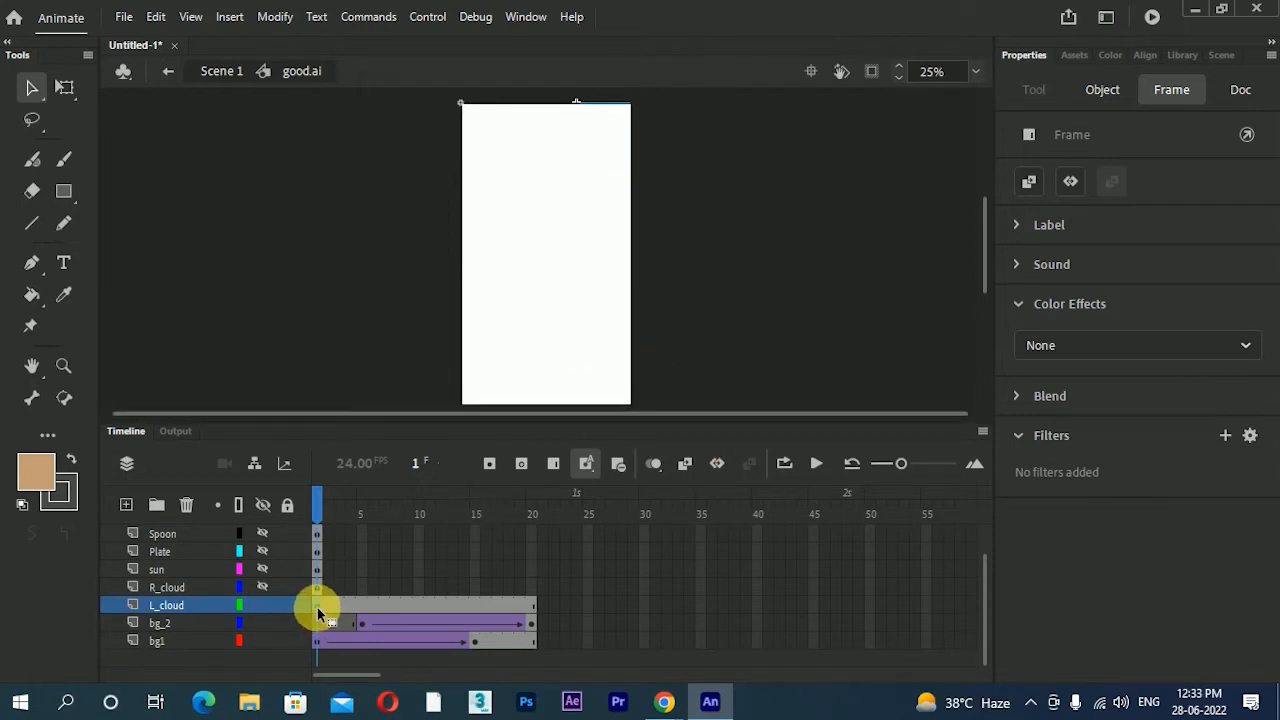
left_click(379, 606)
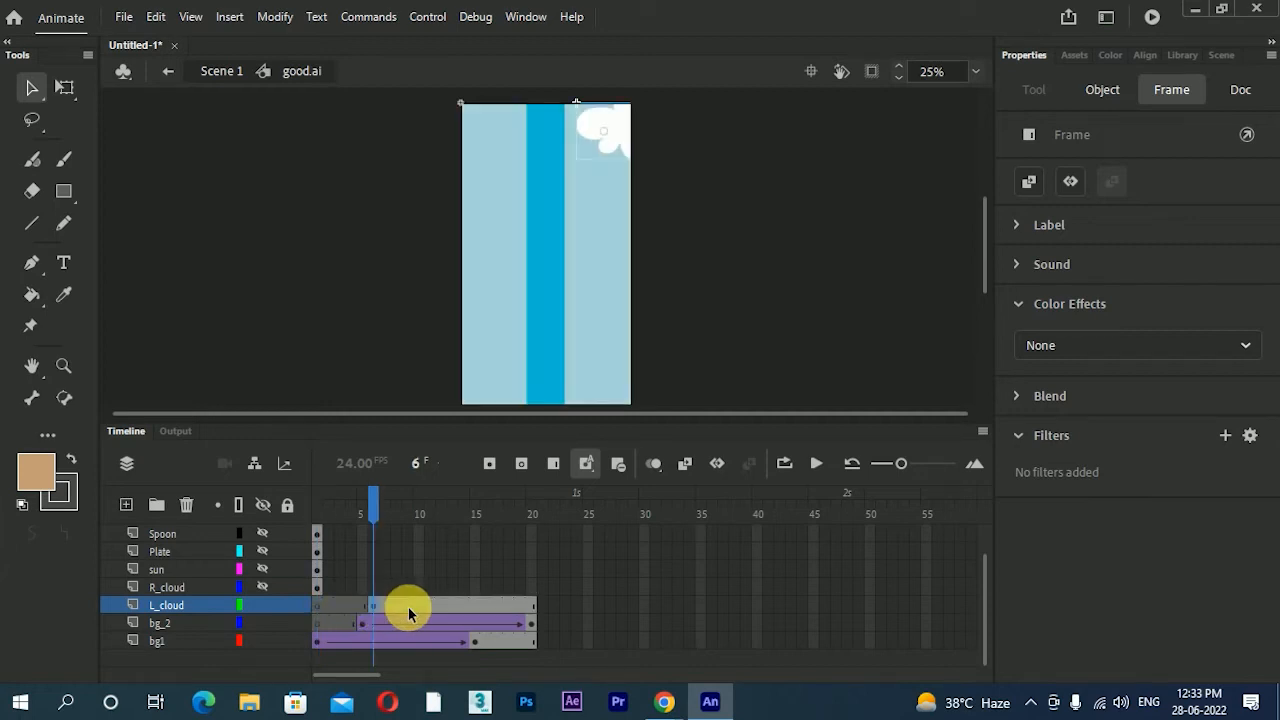
mouse_move(386, 518)
left_mouse_down()
mouse_move(538, 514)
mouse_move(371, 531)
left_mouse_up()
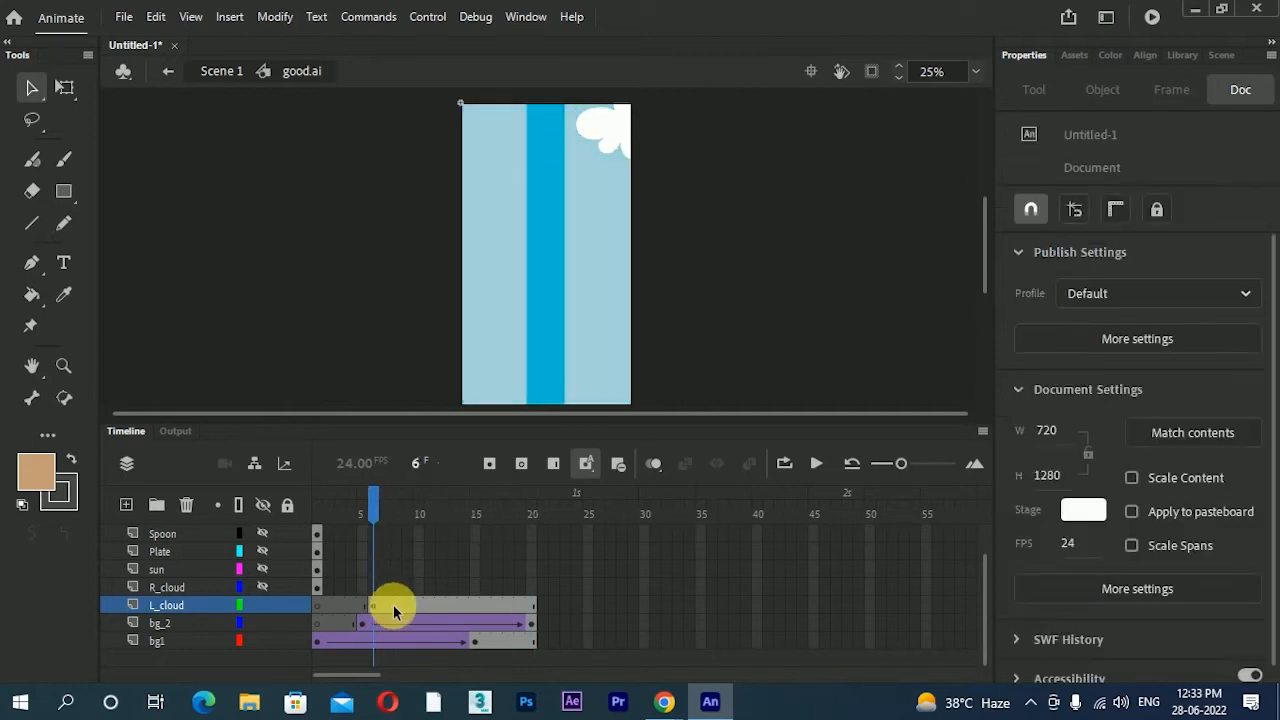
left_click(530, 606)
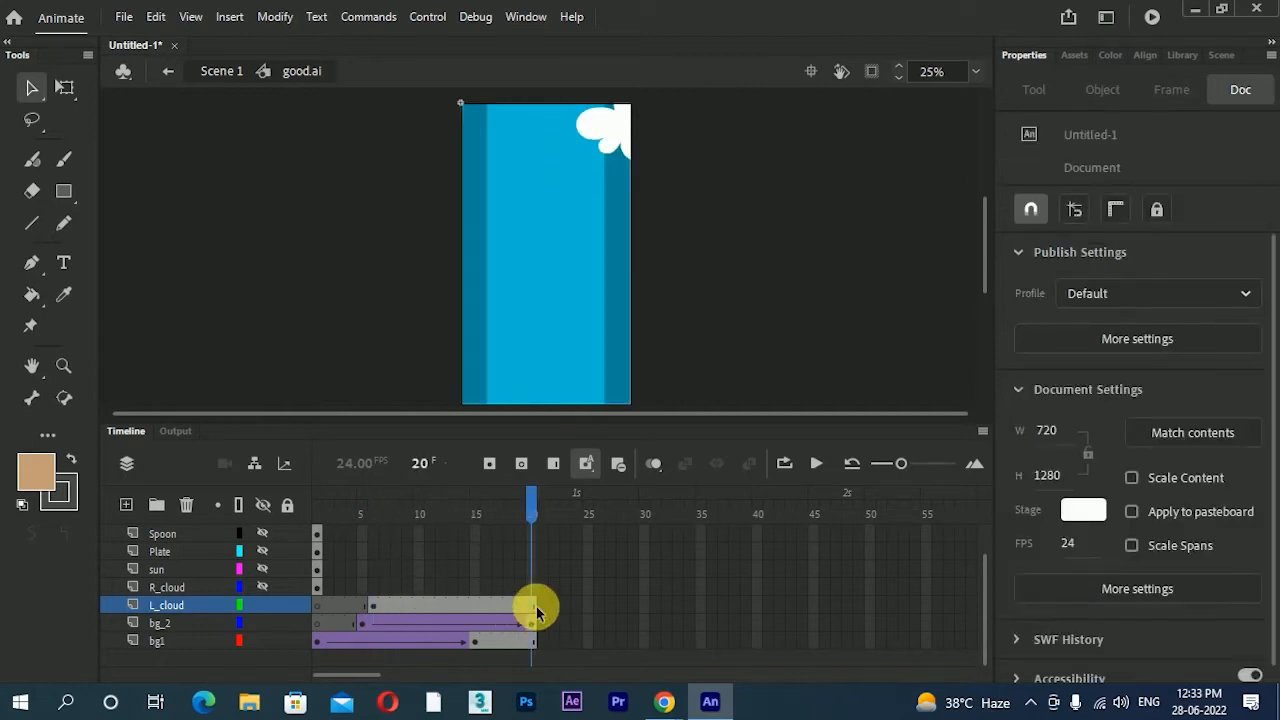
- Shift L_cloud's starting keyframe to frame 15, in line with bg1's second keyframe
left_click(374, 610)
left_click_drag(370, 503, 466, 514)
left_click(427, 517)
left_click(375, 606)
left_click_drag(375, 604, 472, 606)
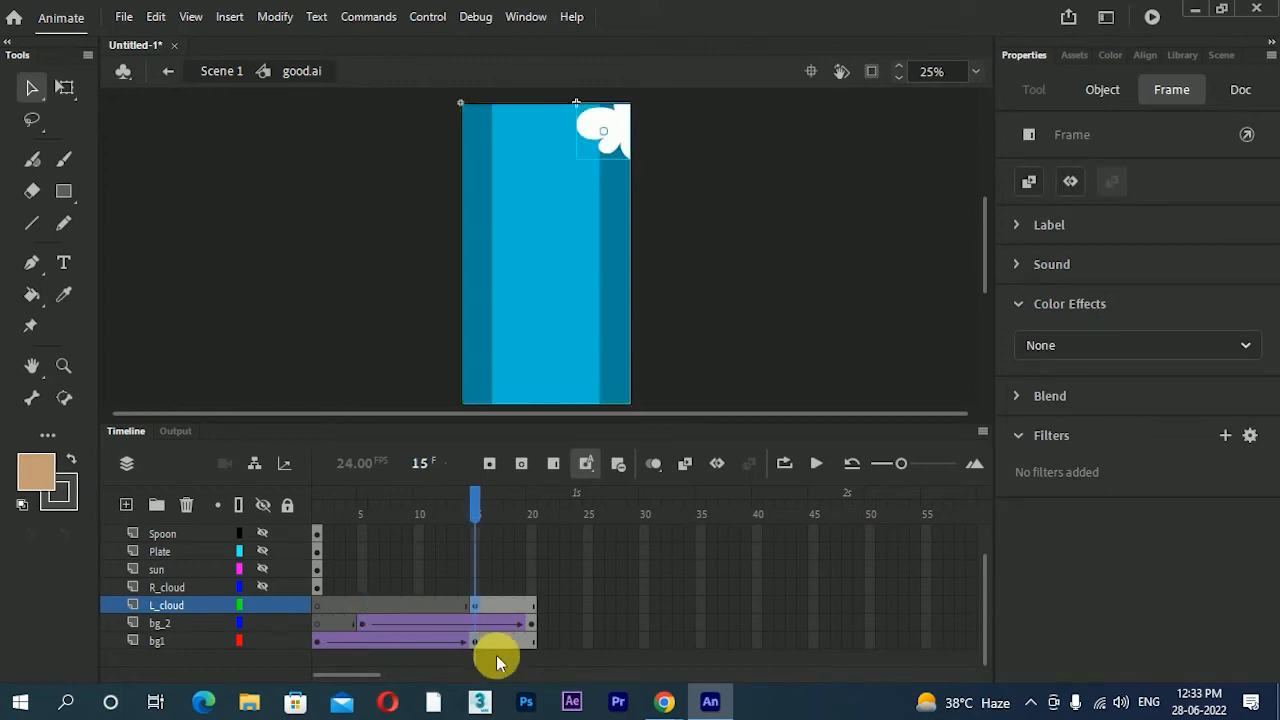
left_click(466, 606)
left_click(475, 607)
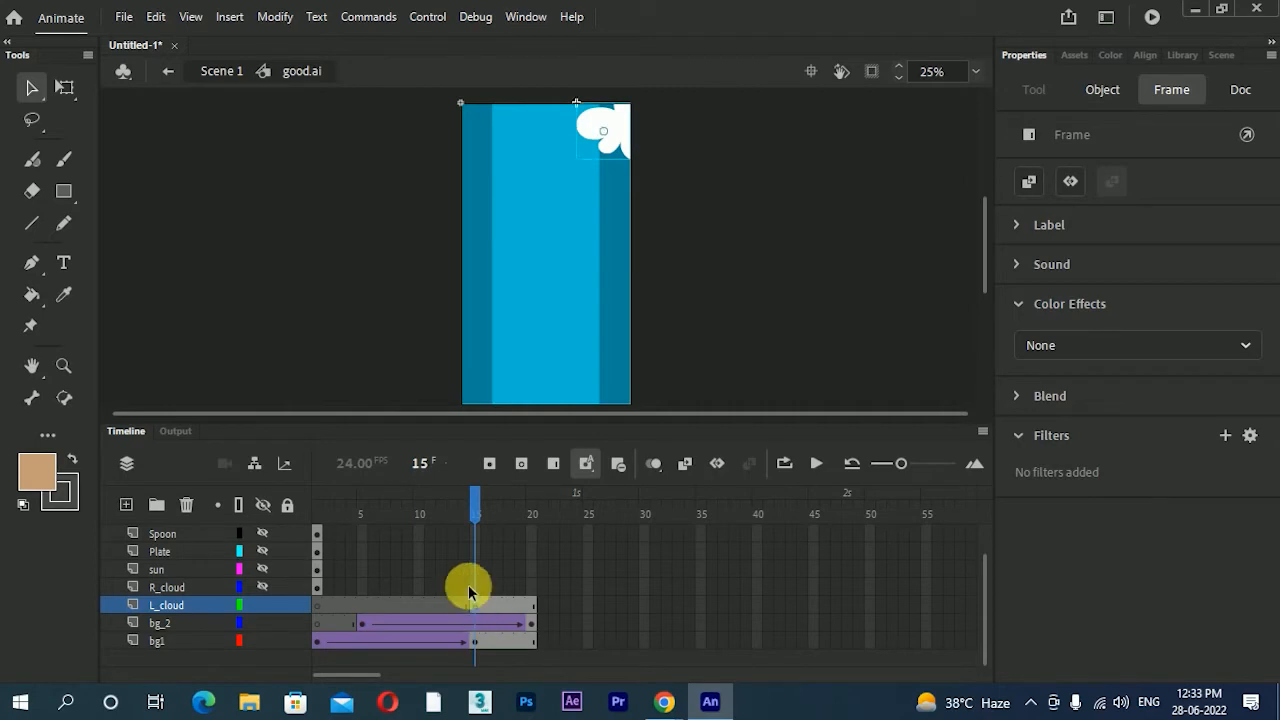
- Convert the cloud at L_cloud's frame 15 into a graphic symbol named c1
left_click(590, 607)
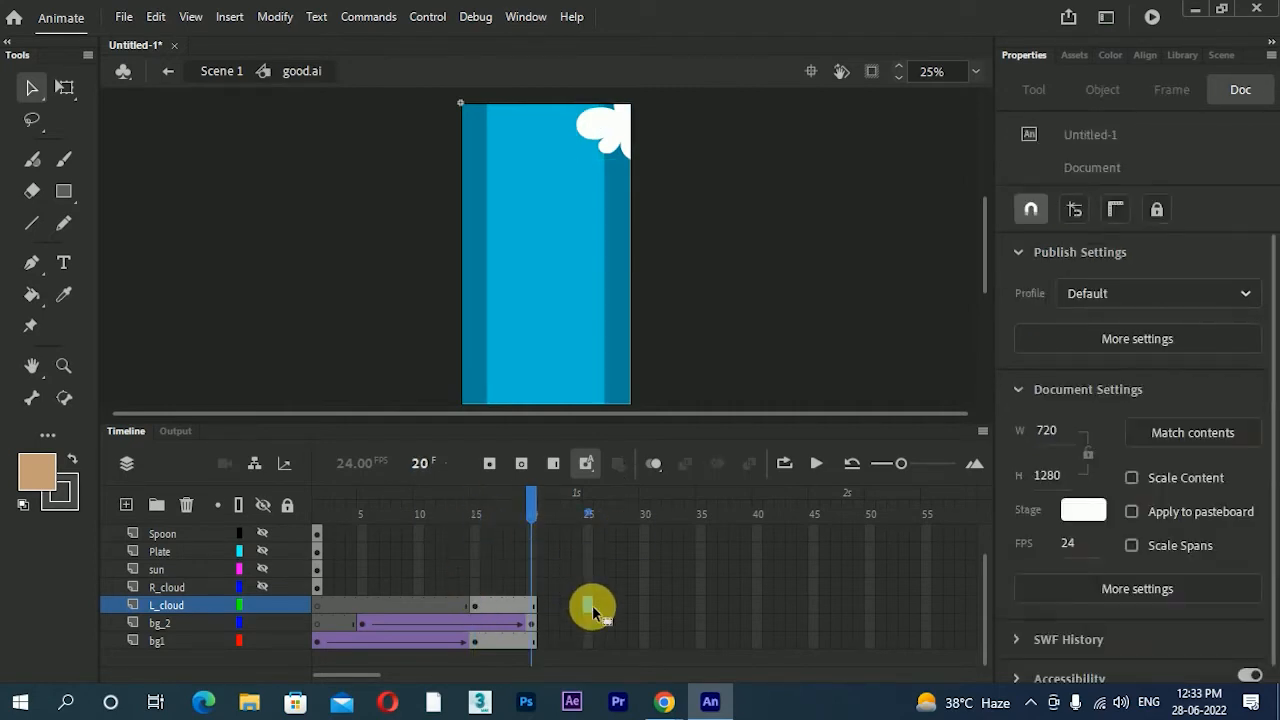
left_click(475, 606)
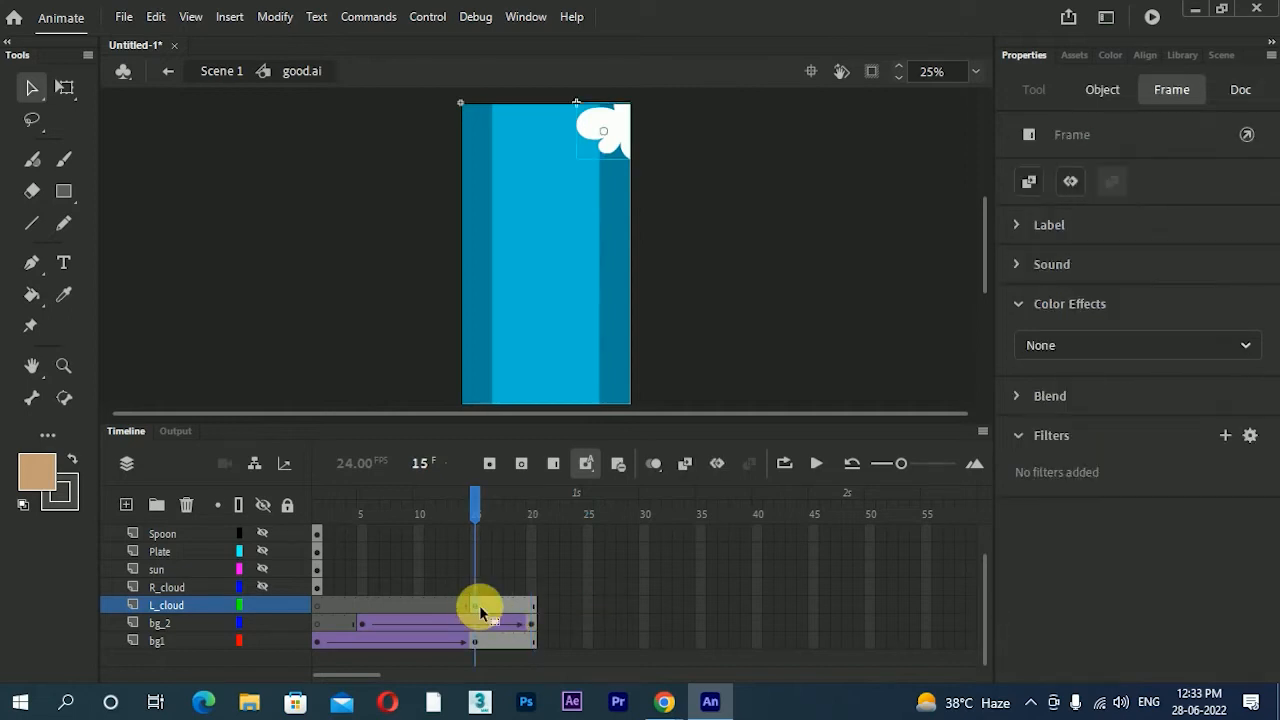
key("F8")
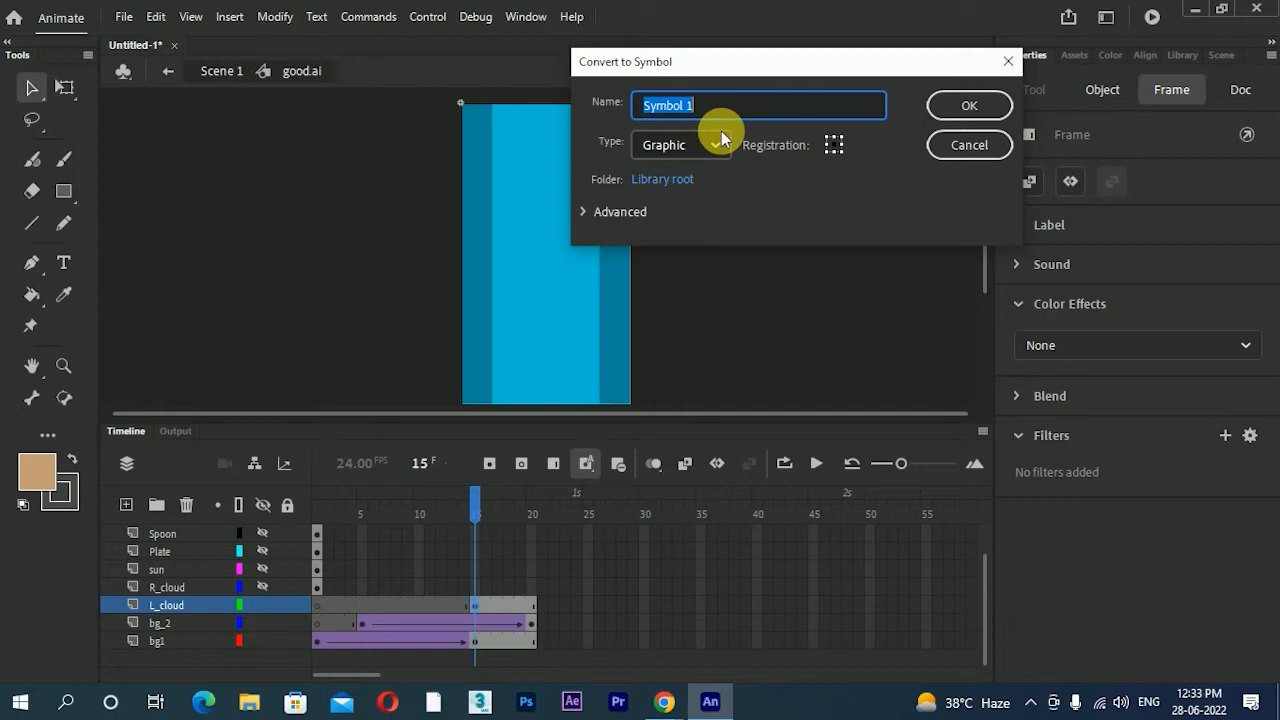
type("c")
type("1")
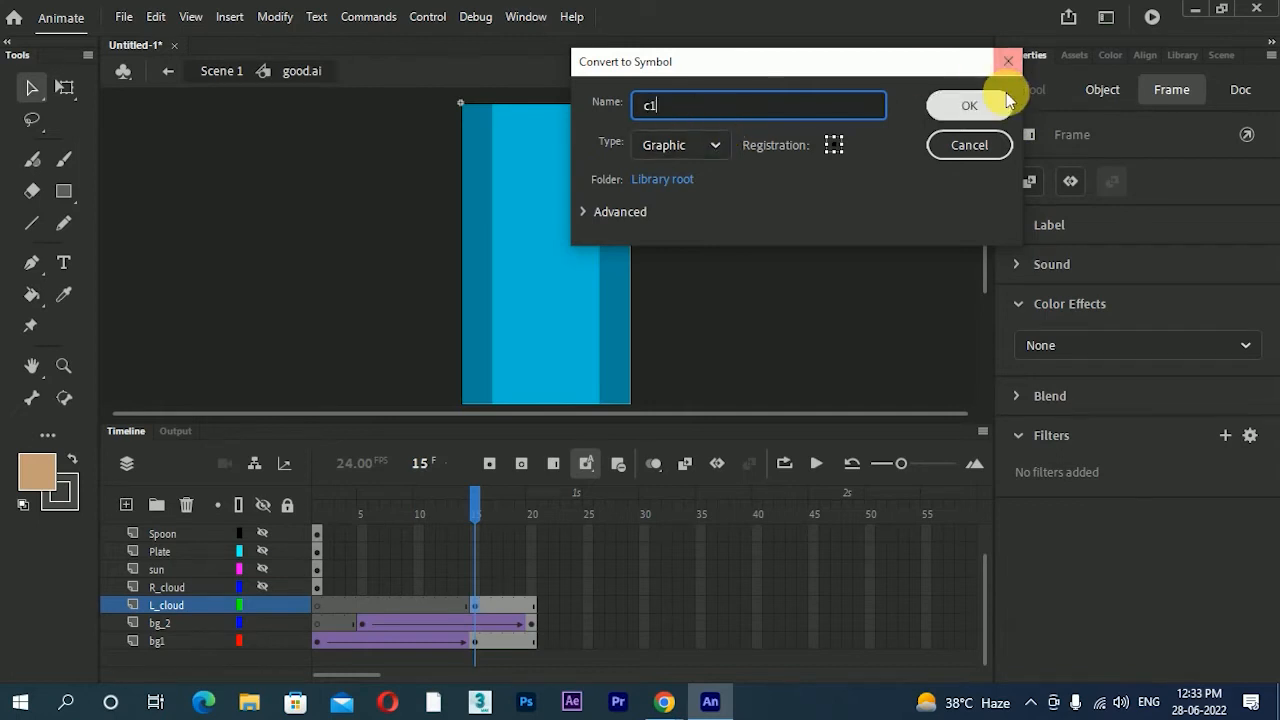
left_click(969, 105)
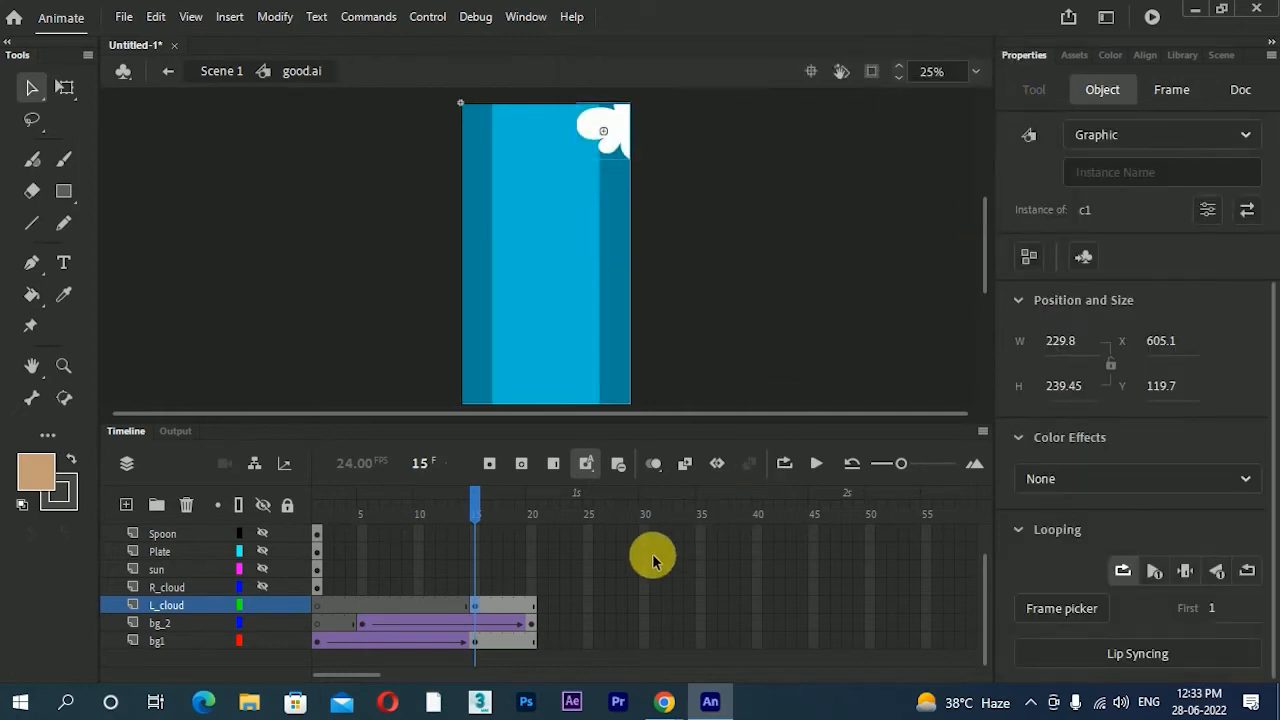
- Add a keyframe at frame 25 on L_cloud and create a classic tween from frame 15 to it
left_click(590, 605)
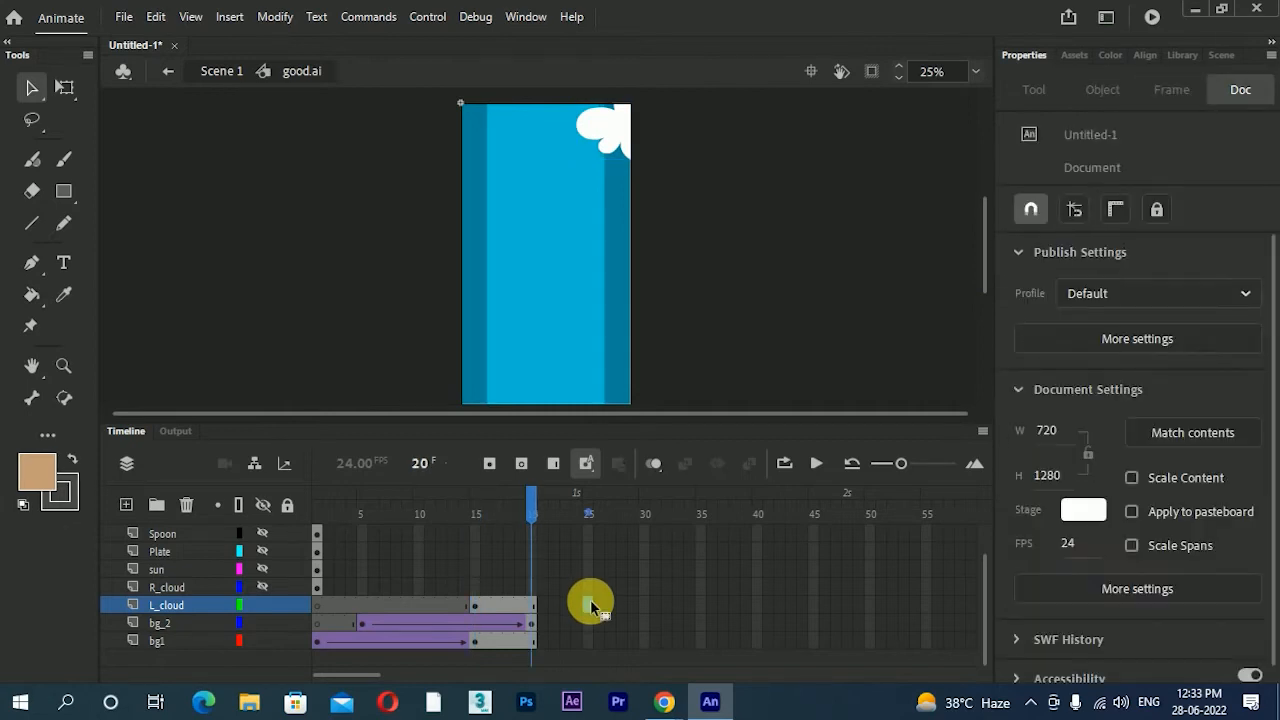
left_click(590, 605)
right_click(577, 602)
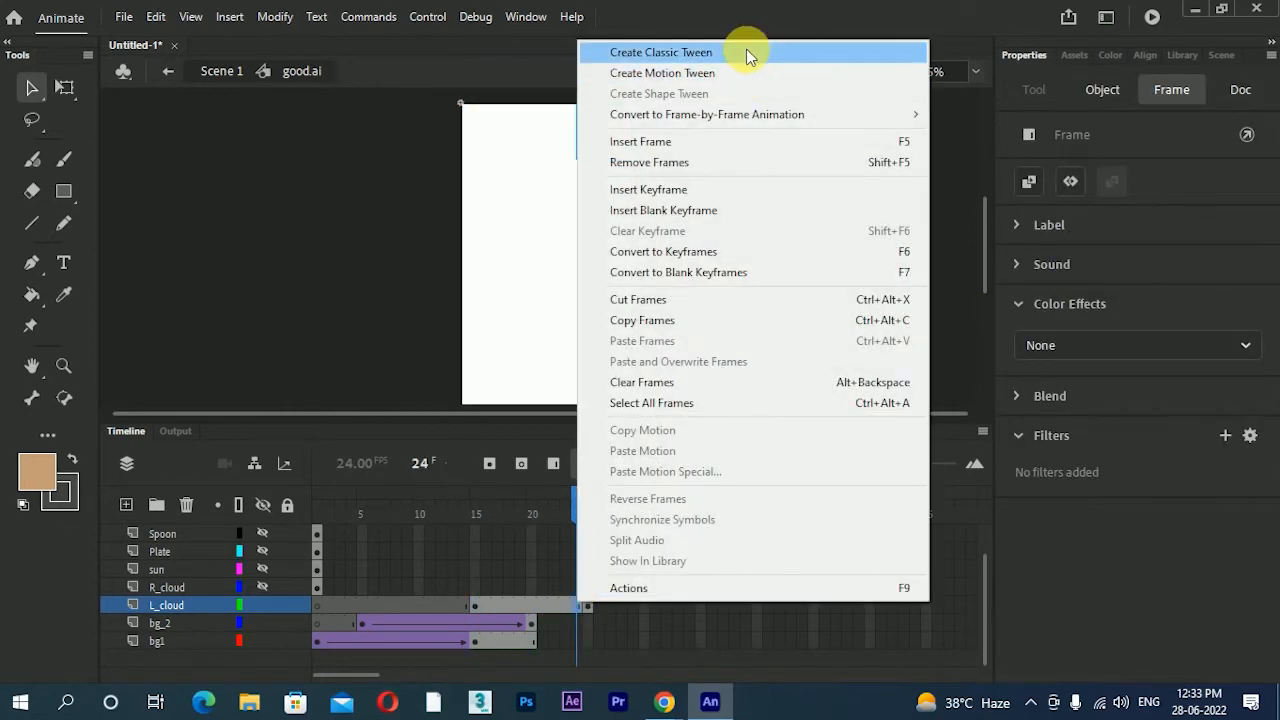
left_click(745, 52)
left_click(479, 610)
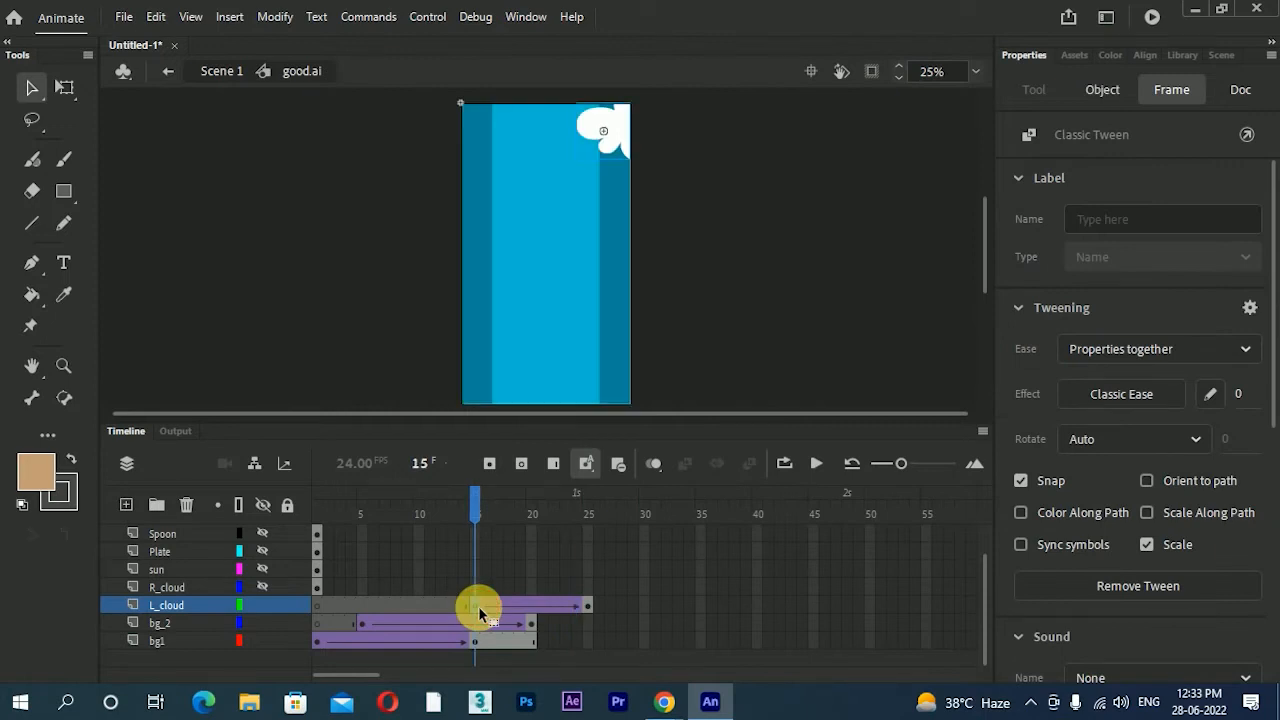
- At L_cloud's frame 15 keyframe, move the c1 cloud off the stage's upper-right corner to about X 821, Y -44
left_click_drag(717, 200, 722, 253)
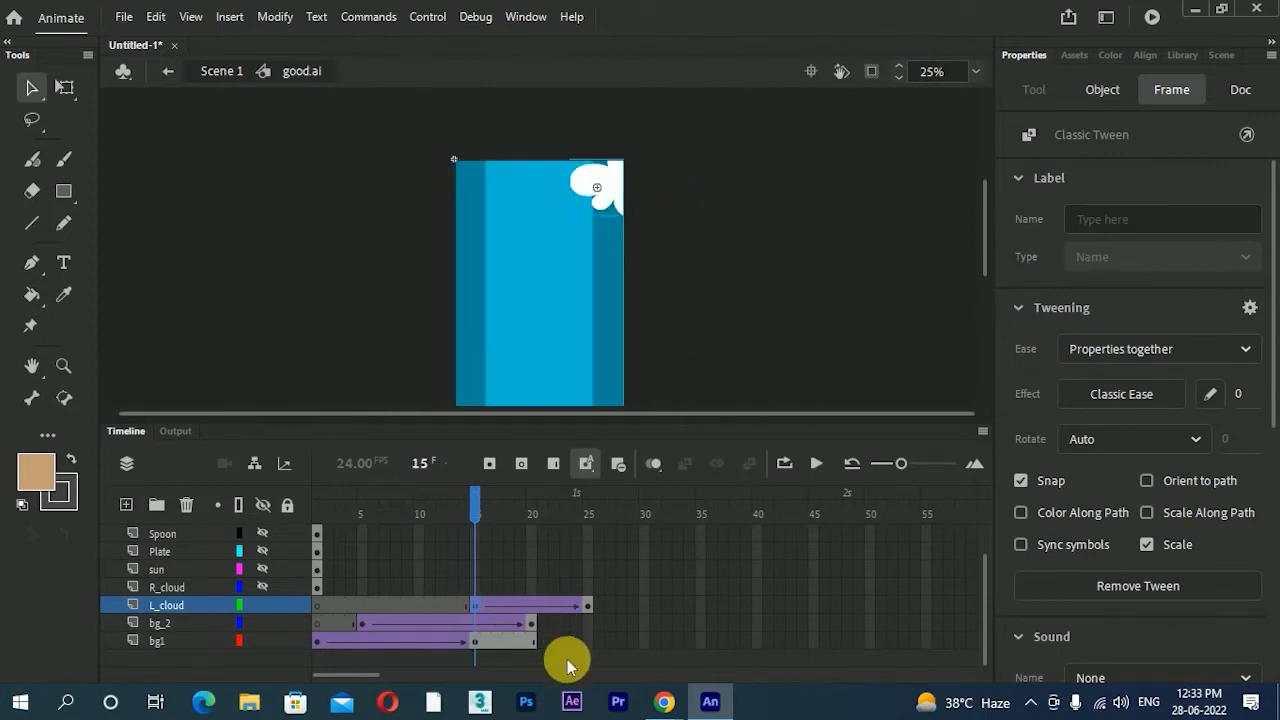
left_click(590, 607)
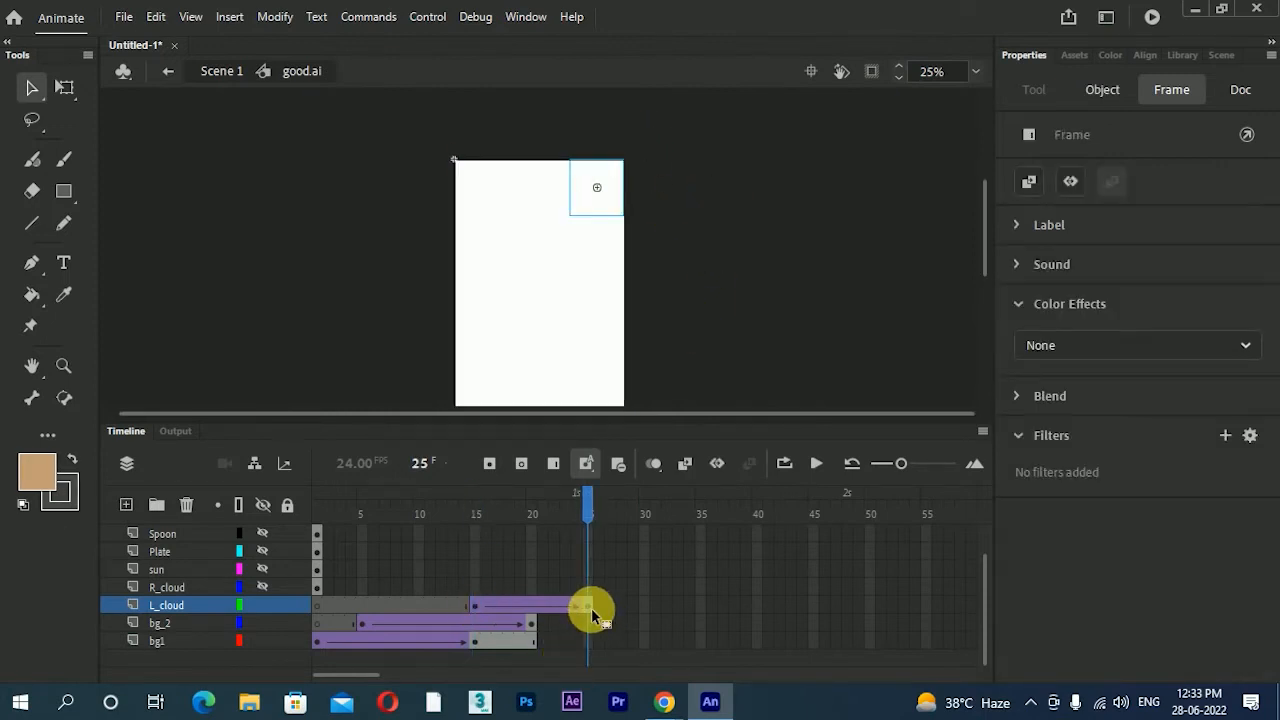
left_click(477, 606)
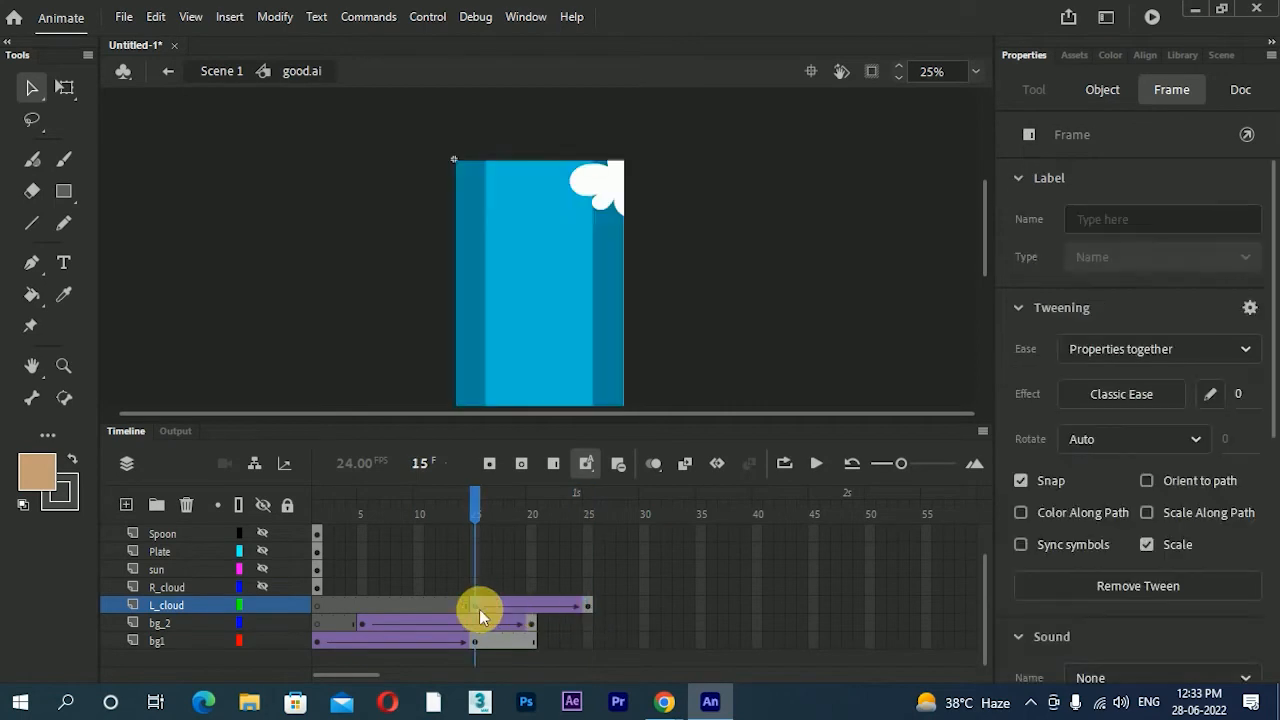
left_click(610, 190)
left_click_drag(610, 188, 662, 158)
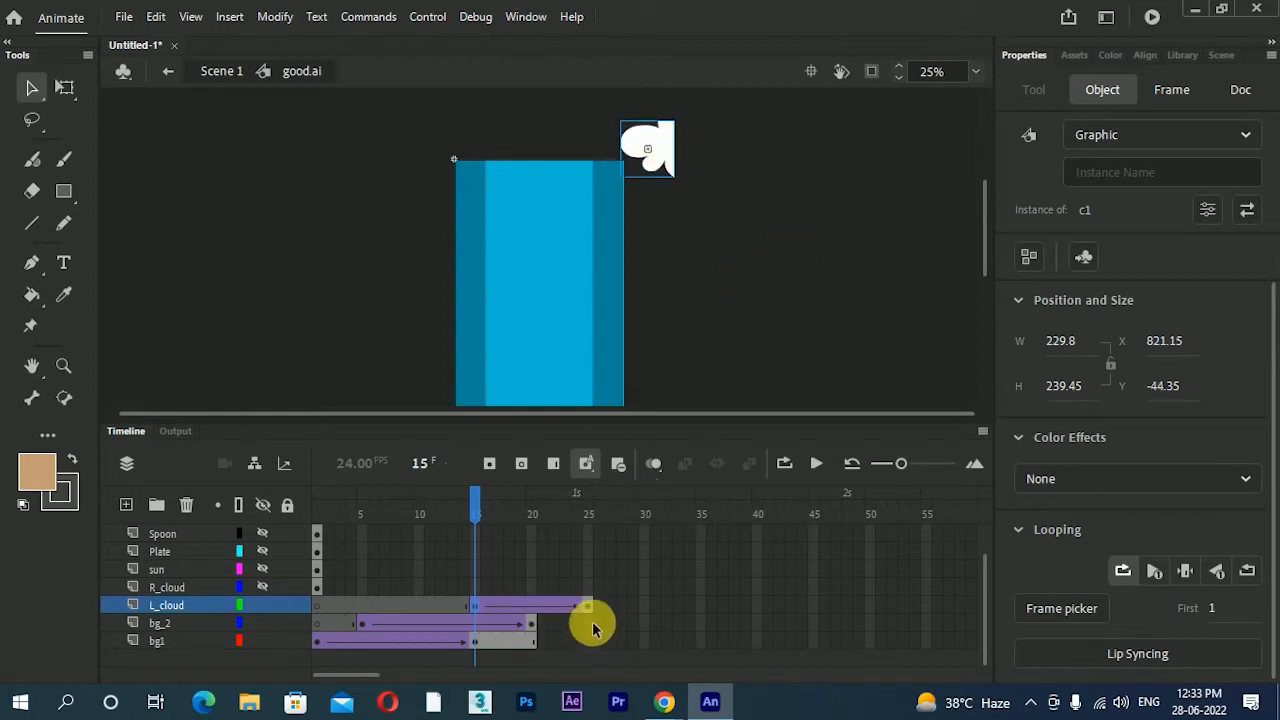
- Extend the bg_2 and bg1 layers to frame 25
left_click(587, 514)
left_click(586, 648)
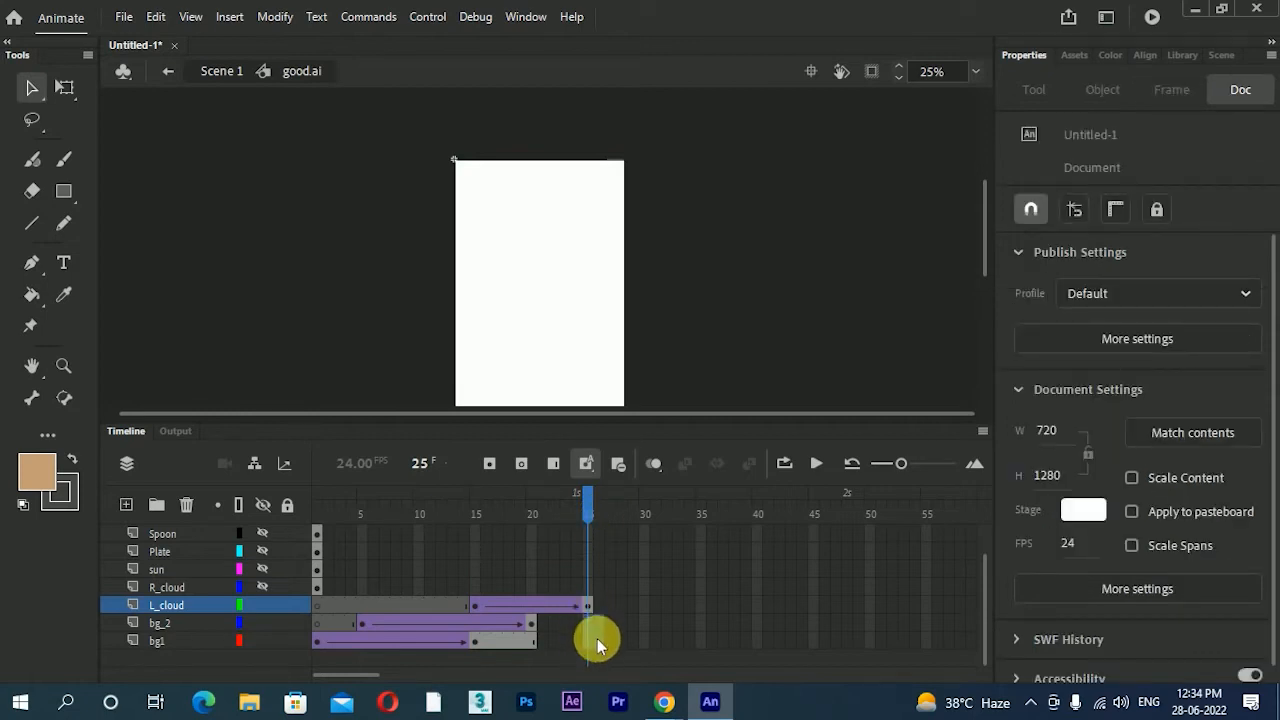
left_click(583, 641)
key("F5")
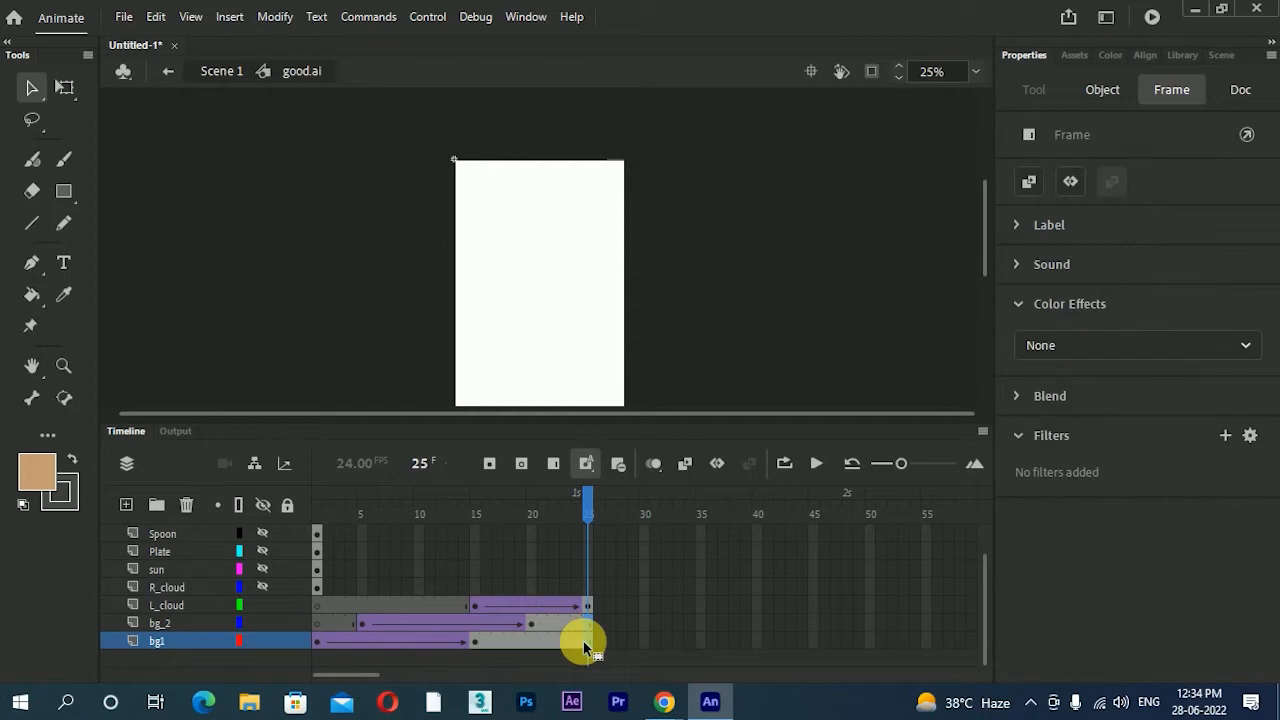
- Play the timeline from frame 12 to review the cloud's entrance, then test the movie and close the preview
left_click_drag(590, 508, 445, 543)
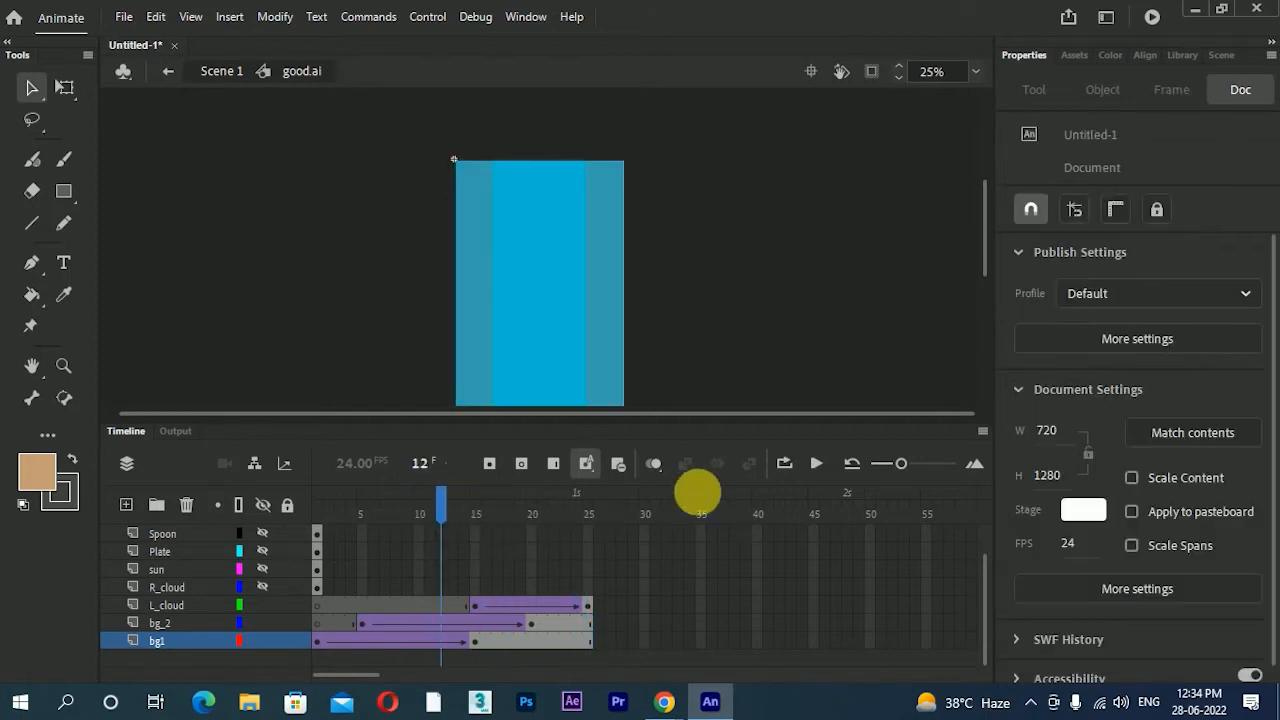
left_click(814, 464)
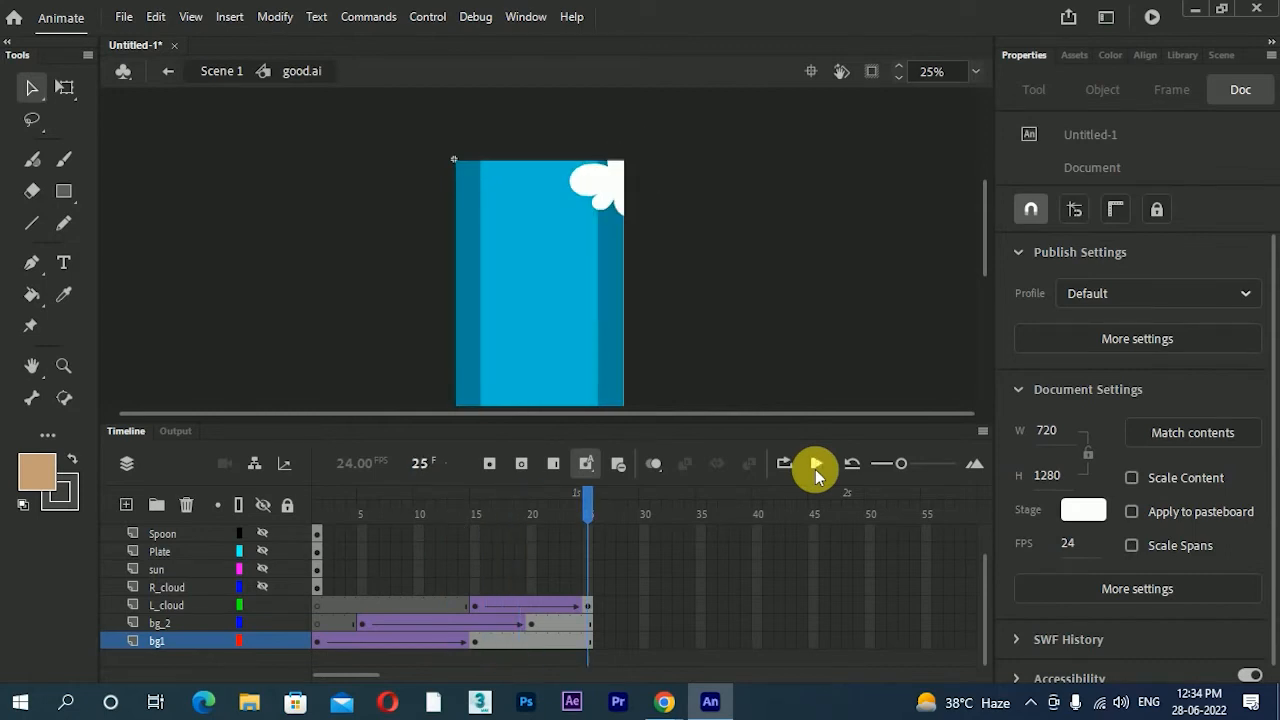
key("ctrl+Return")
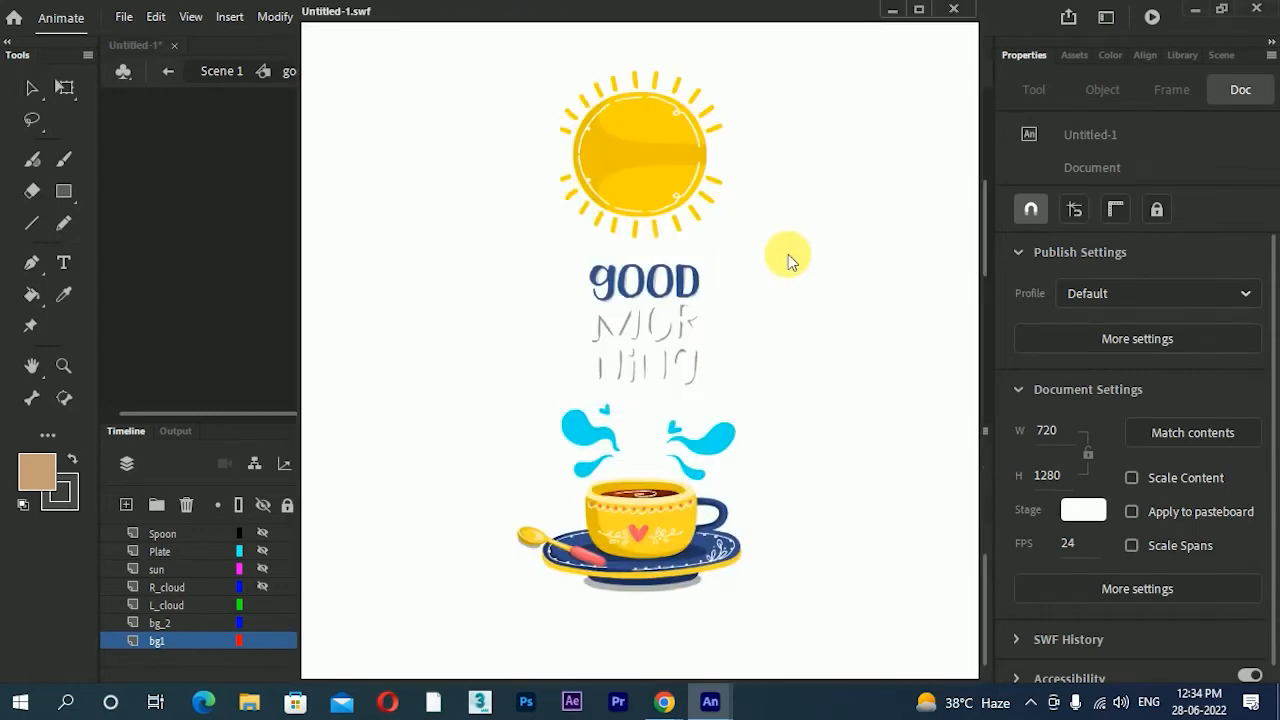
left_click(953, 9)
- Return to Scene 1 and extend Layer_1 to frame 50
left_click(210, 72)
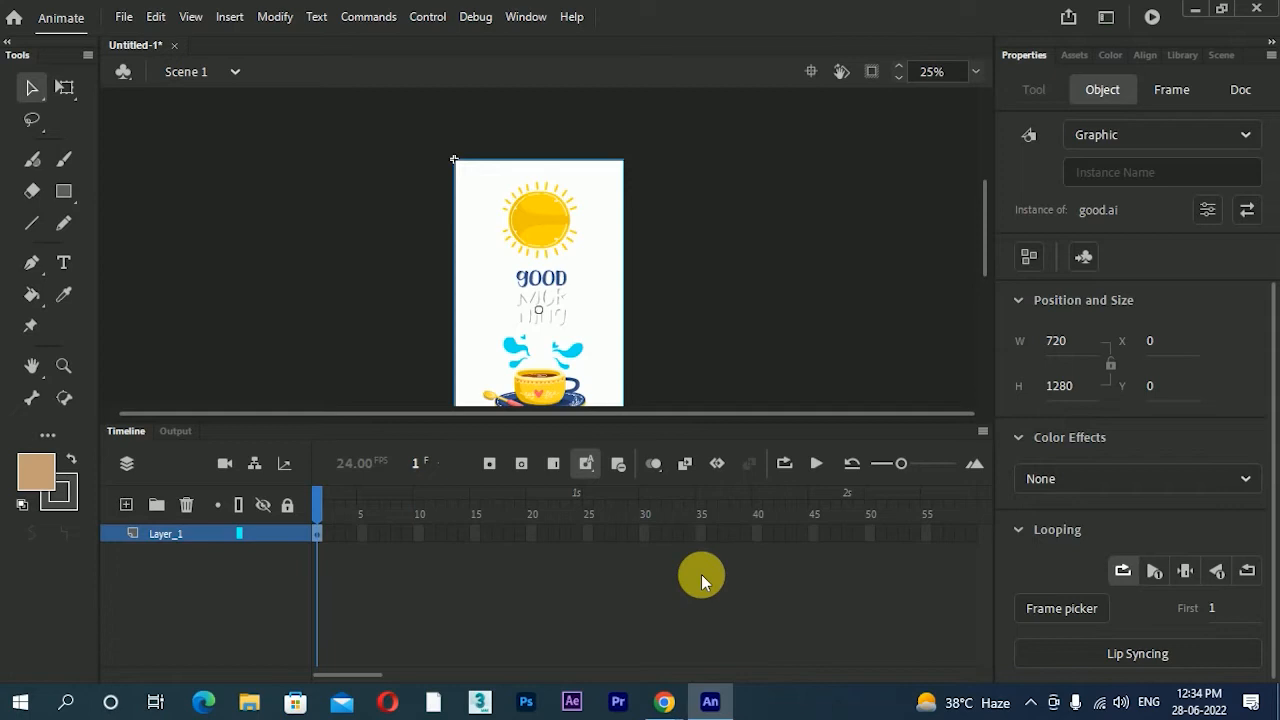
left_click(871, 535)
key("F5")
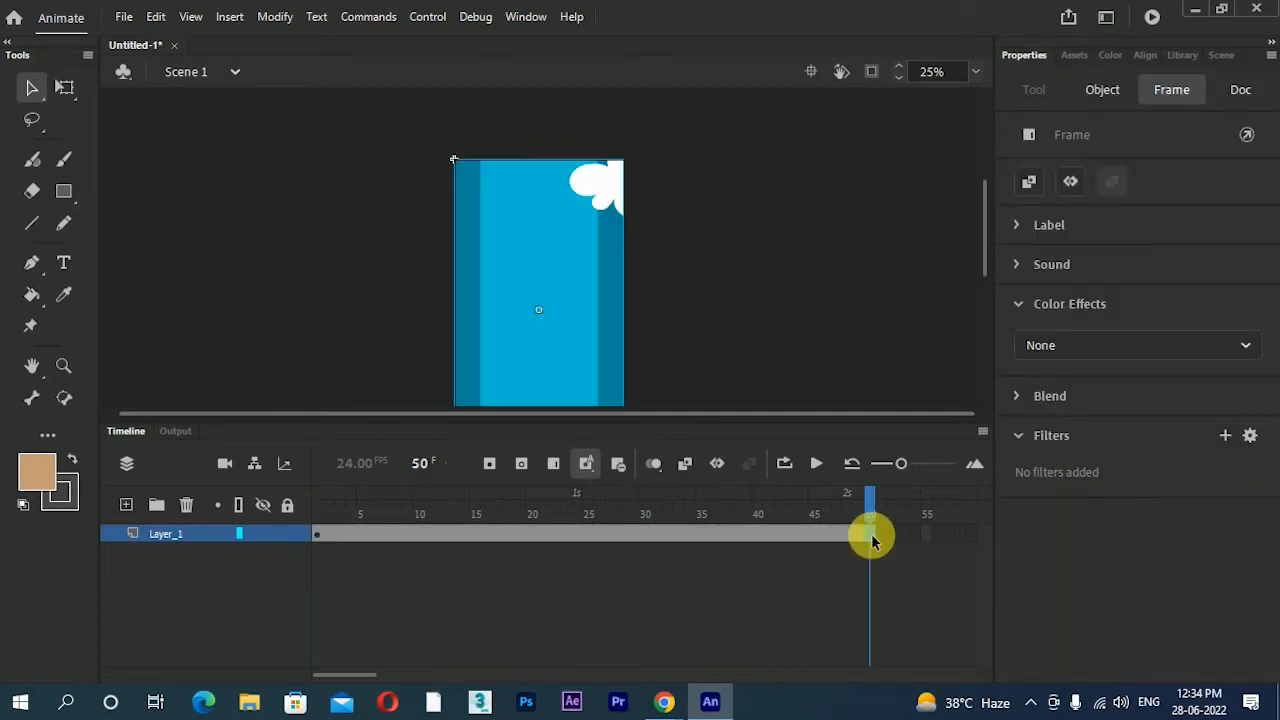
- Test the movie again, close the preview, rewind Scene 1 and reopen the good.ai symbol for editing
key("ctrl+Return")
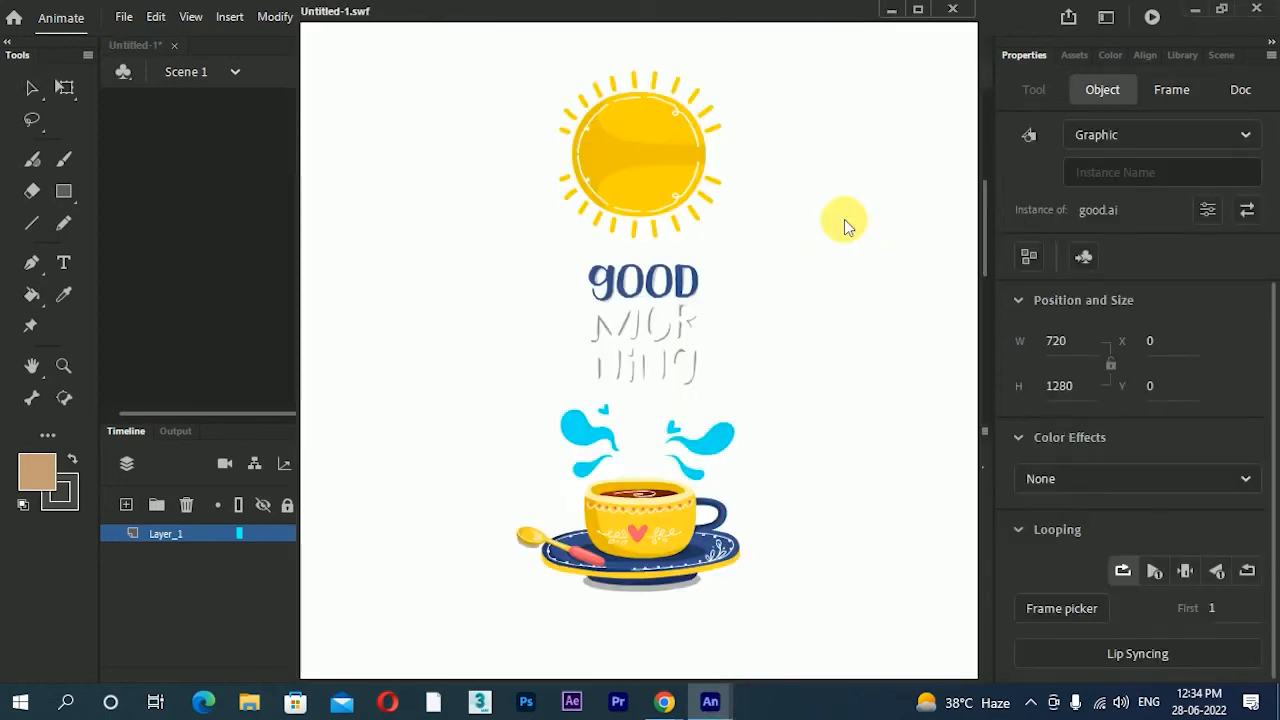
left_click(953, 12)
left_click_drag(566, 503, 285, 549)
double_click(536, 385)
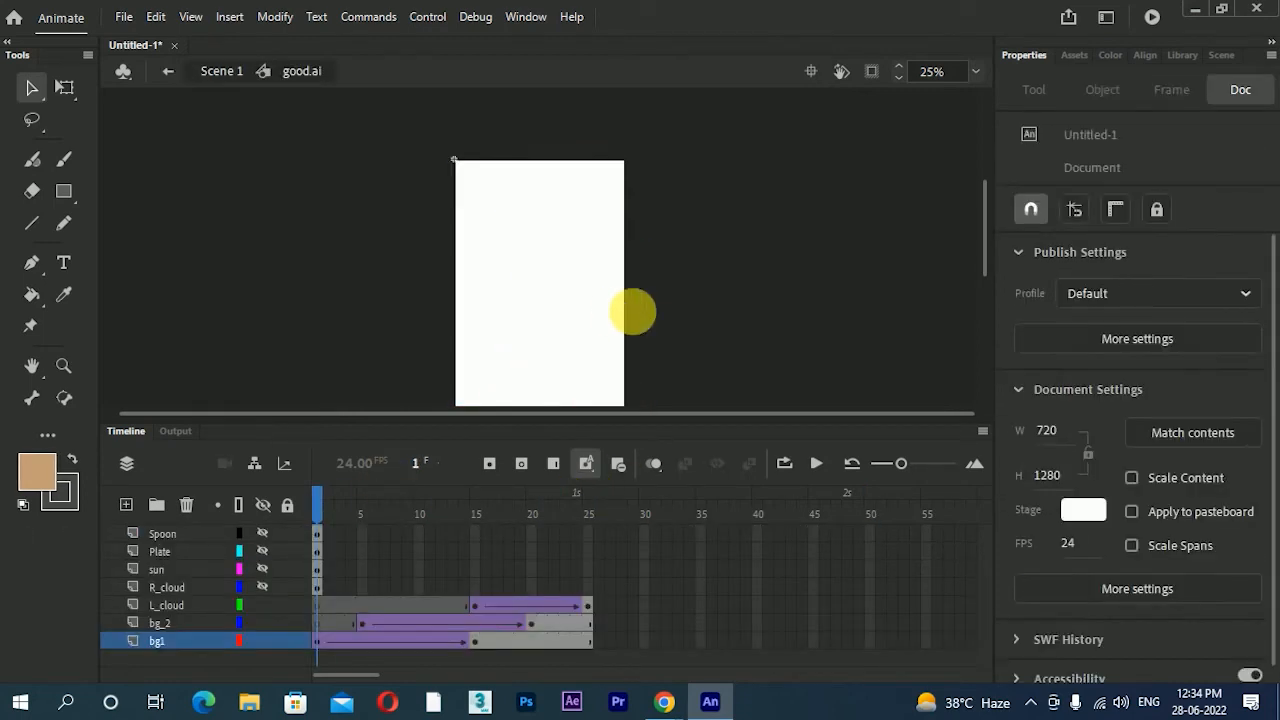
- Lengthen the L_cloud classic tween by five frames so its end keyframe falls on frame 30
left_click(587, 606)
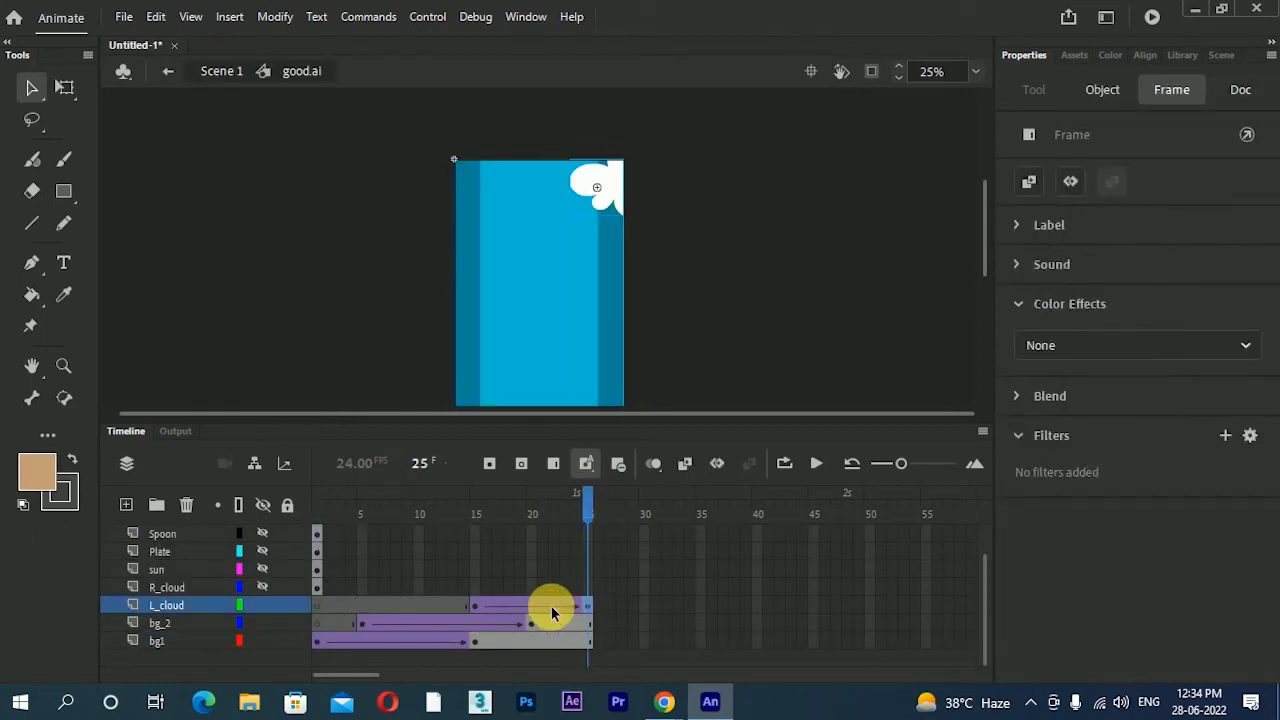
left_click(551, 606)
key("F5")
key("F5")
key("F5")
key("F5")
key("F5")
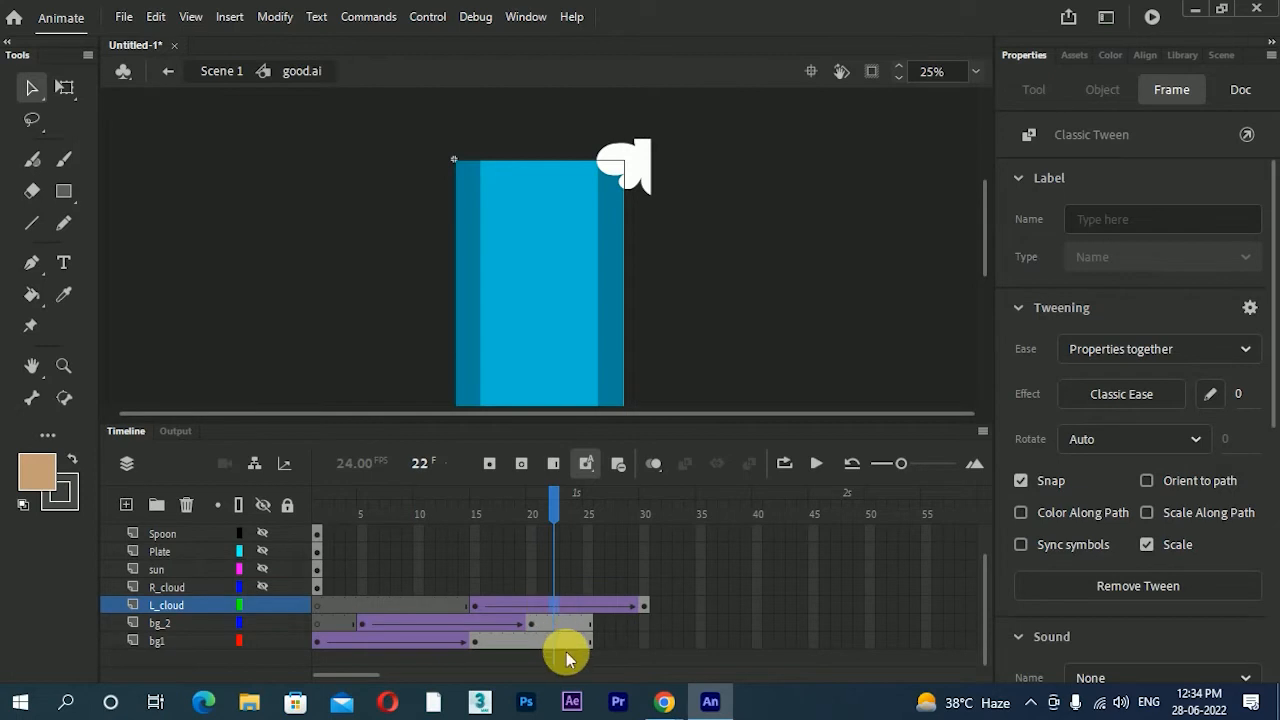
- Extend the bg_2 and bg1 layers to frame 30
left_click(648, 640)
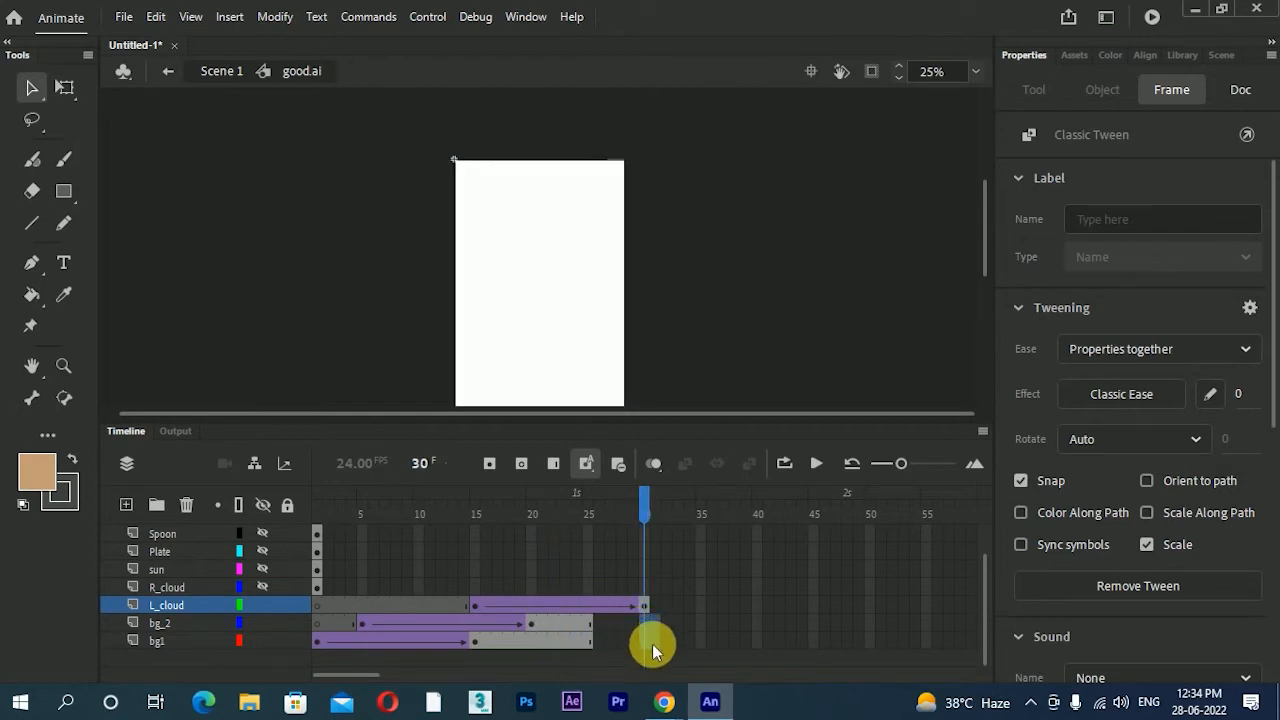
left_click(645, 646)
key("F5")
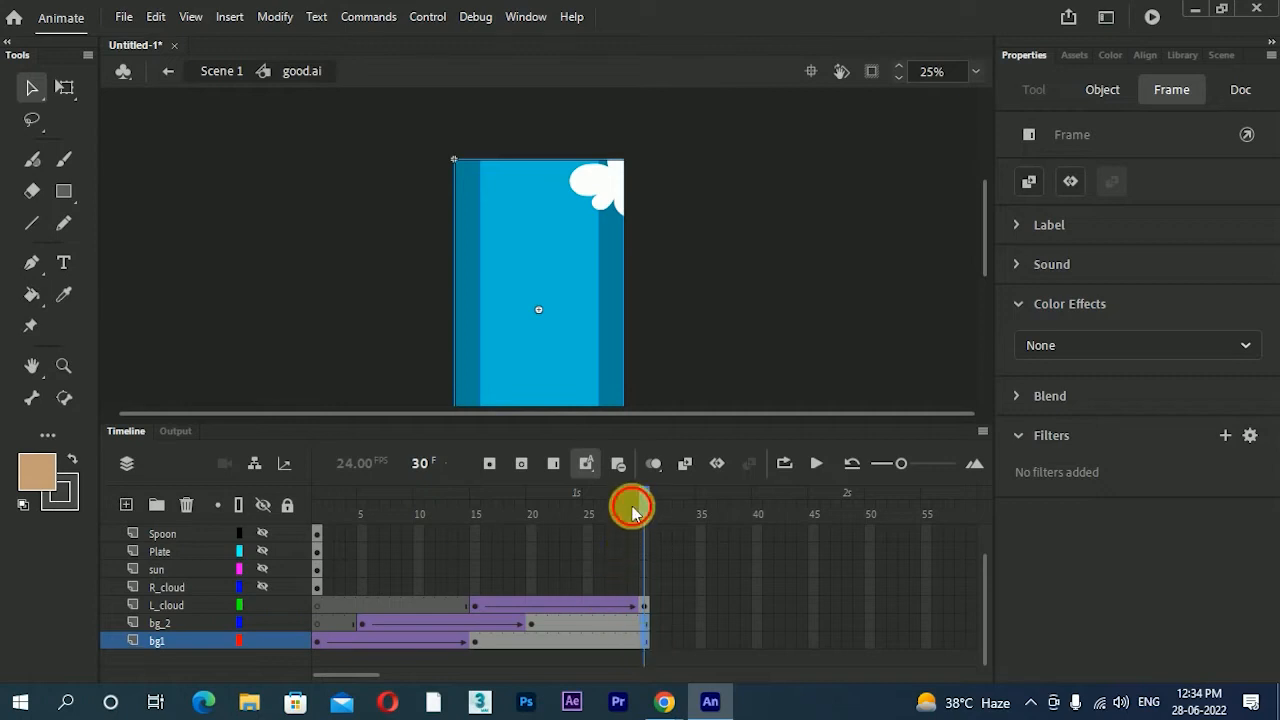
- Scrub back to frame 15 and play the timeline to review the lengthened L_cloud tween
left_click_drag(631, 506, 486, 518)
left_click(474, 606)
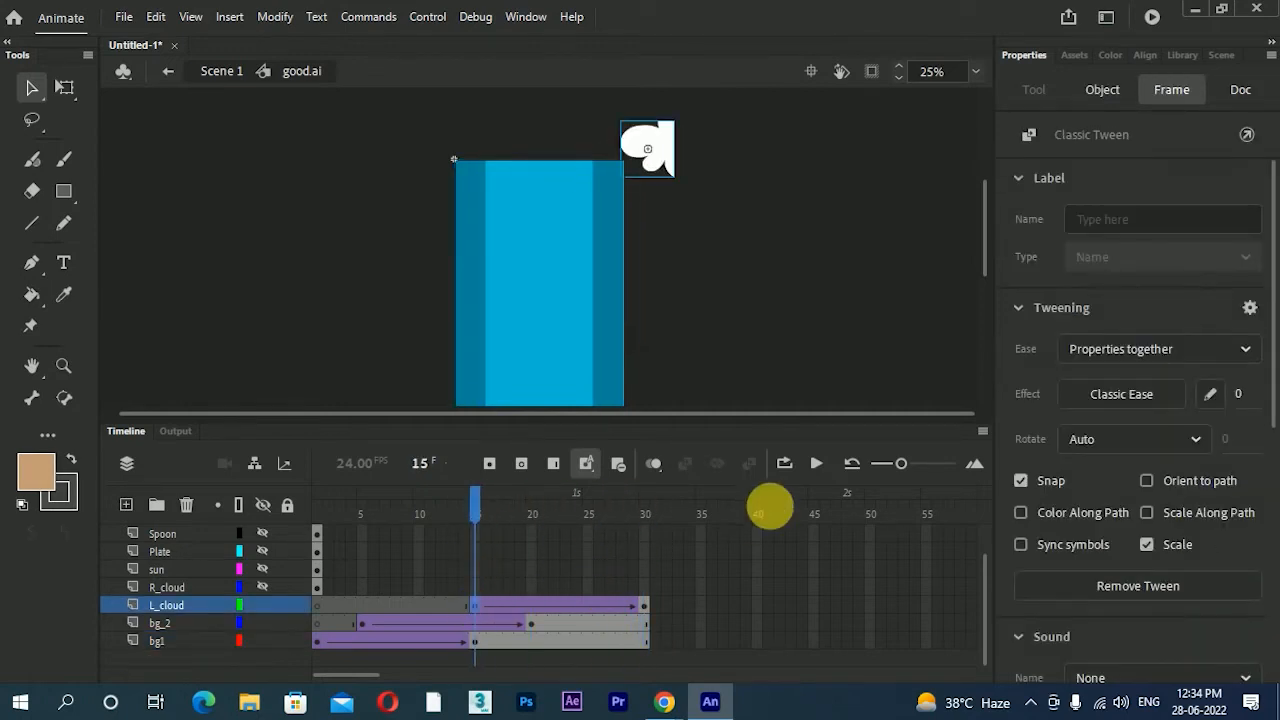
left_click(817, 465)
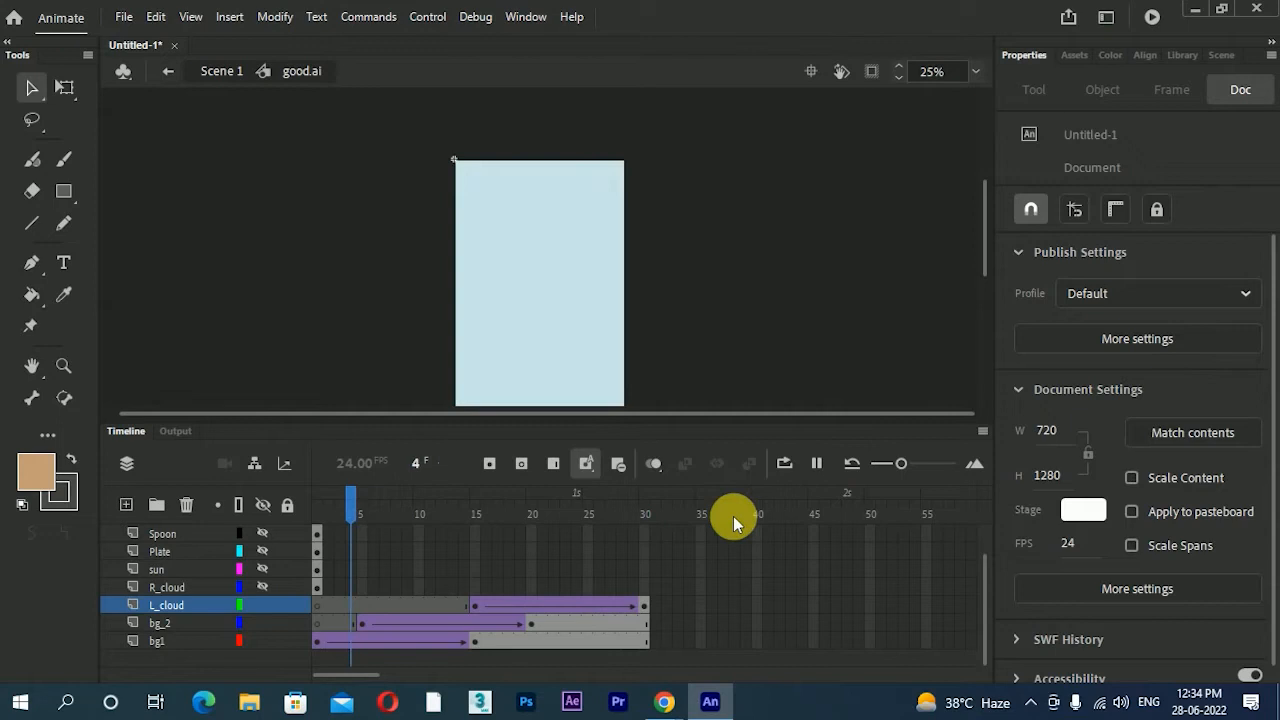
- Apply a custom ease to the L_cloud tween starting at frame 15, rising steeply at first and flattening toward frame 30
left_click(470, 606)
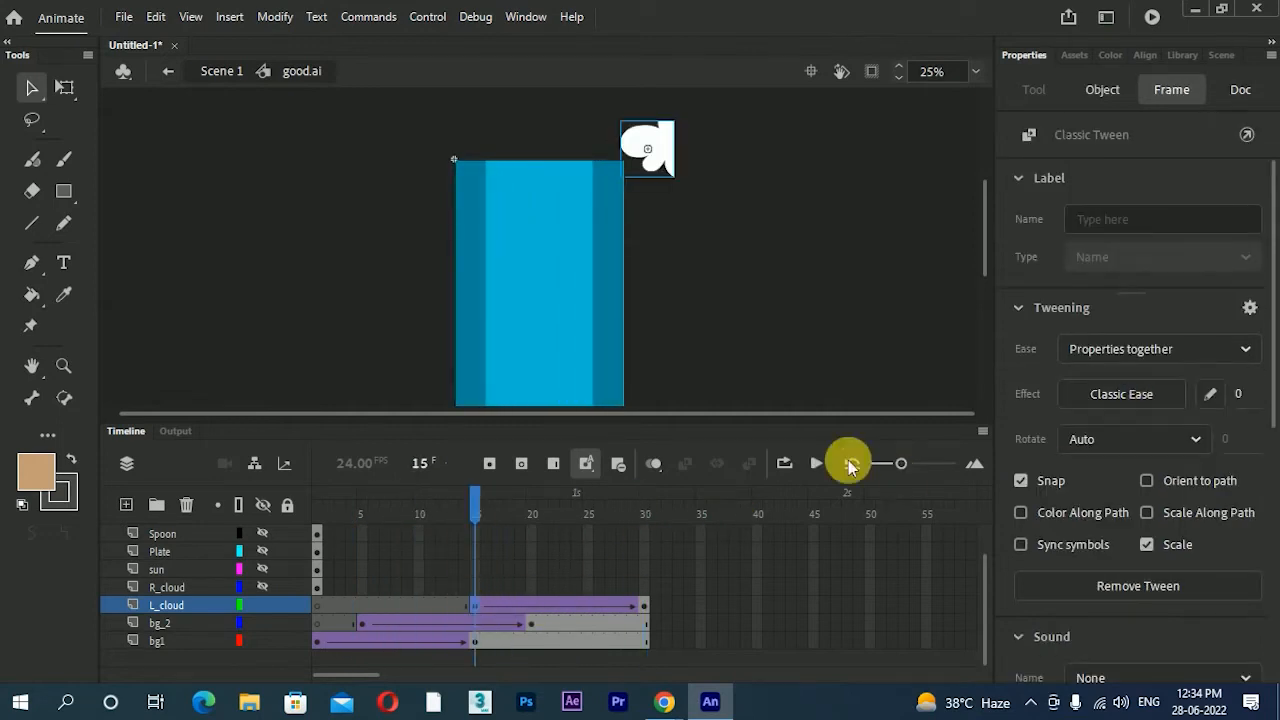
left_click(1210, 398)
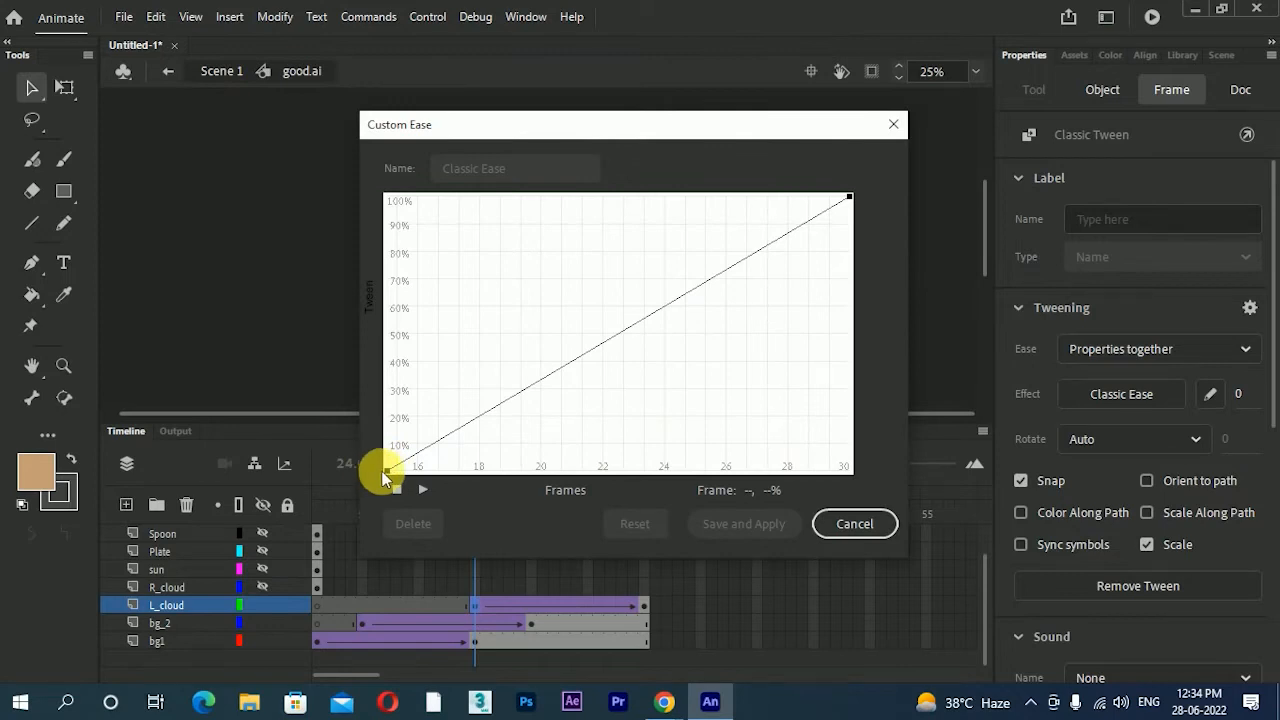
left_click_drag(390, 478, 372, 354)
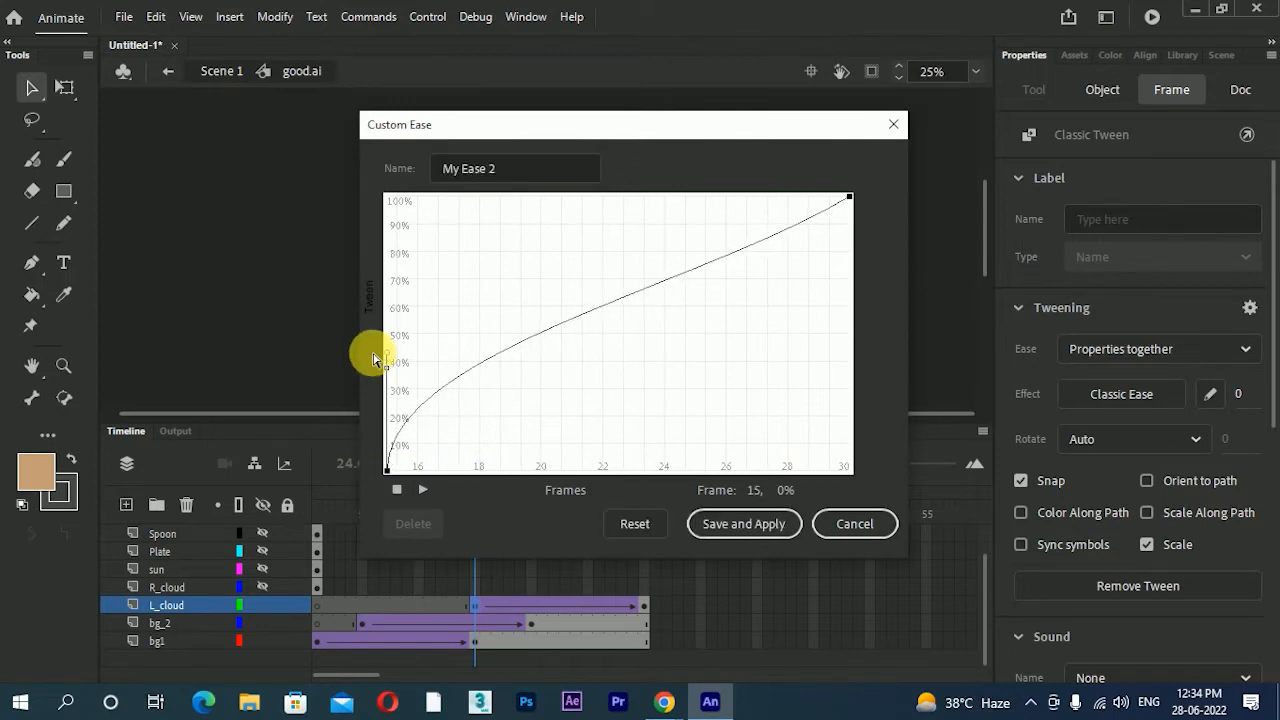
left_click_drag(849, 197, 711, 210)
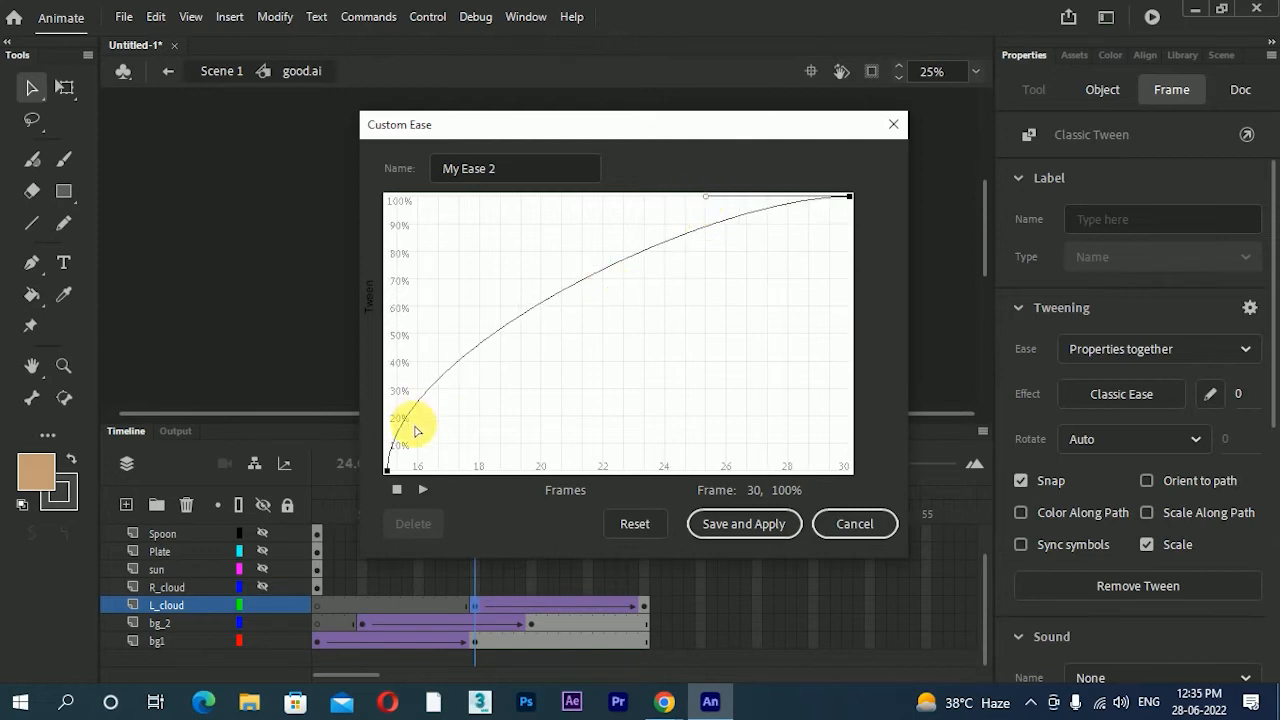
left_click(389, 470)
left_click_drag(387, 351, 388, 297)
left_click(723, 529)
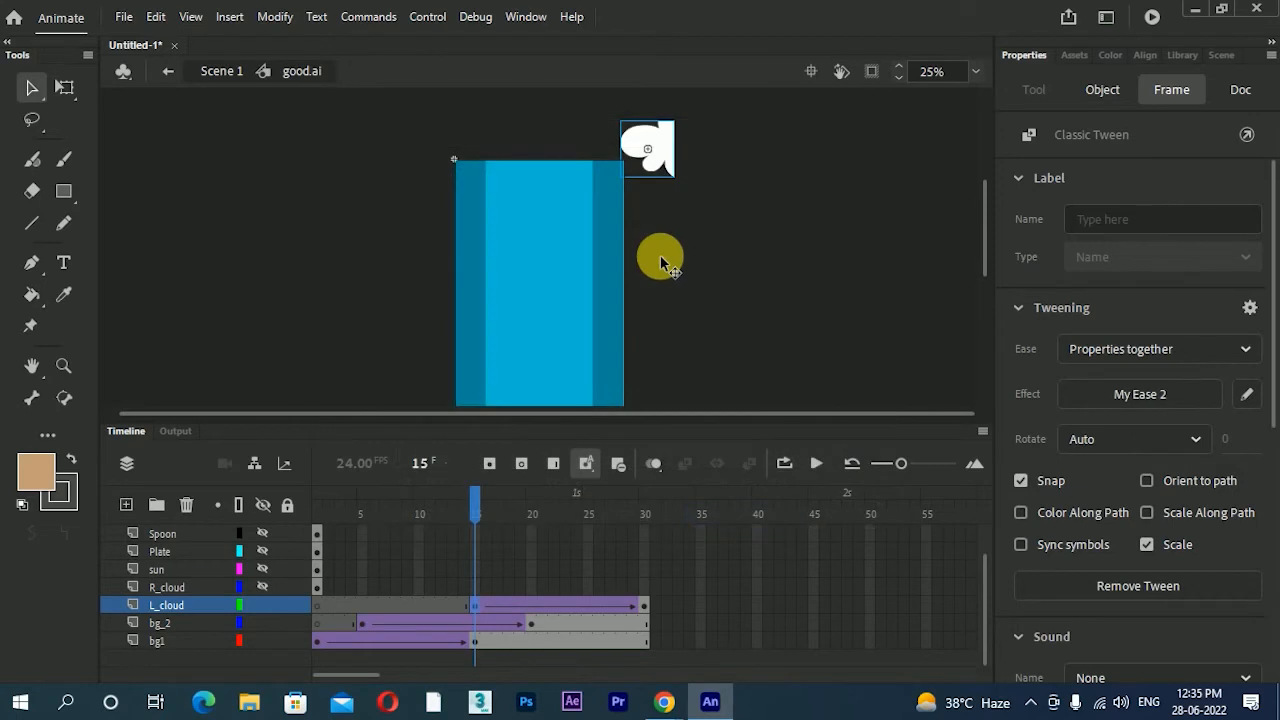
- Test the movie to check the eased cloud entrance, close the preview and scrub around frame 14
key("ctrl+Return")
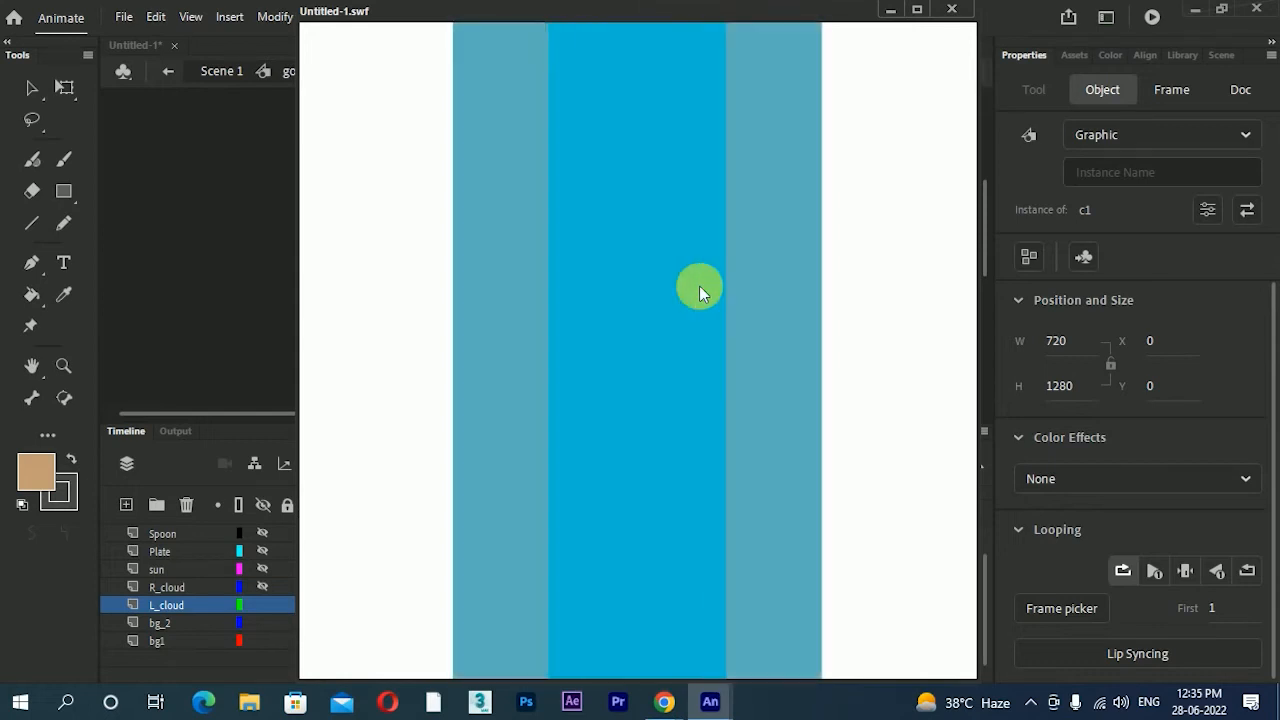
left_click(951, 9)
left_click_drag(481, 512, 467, 556)
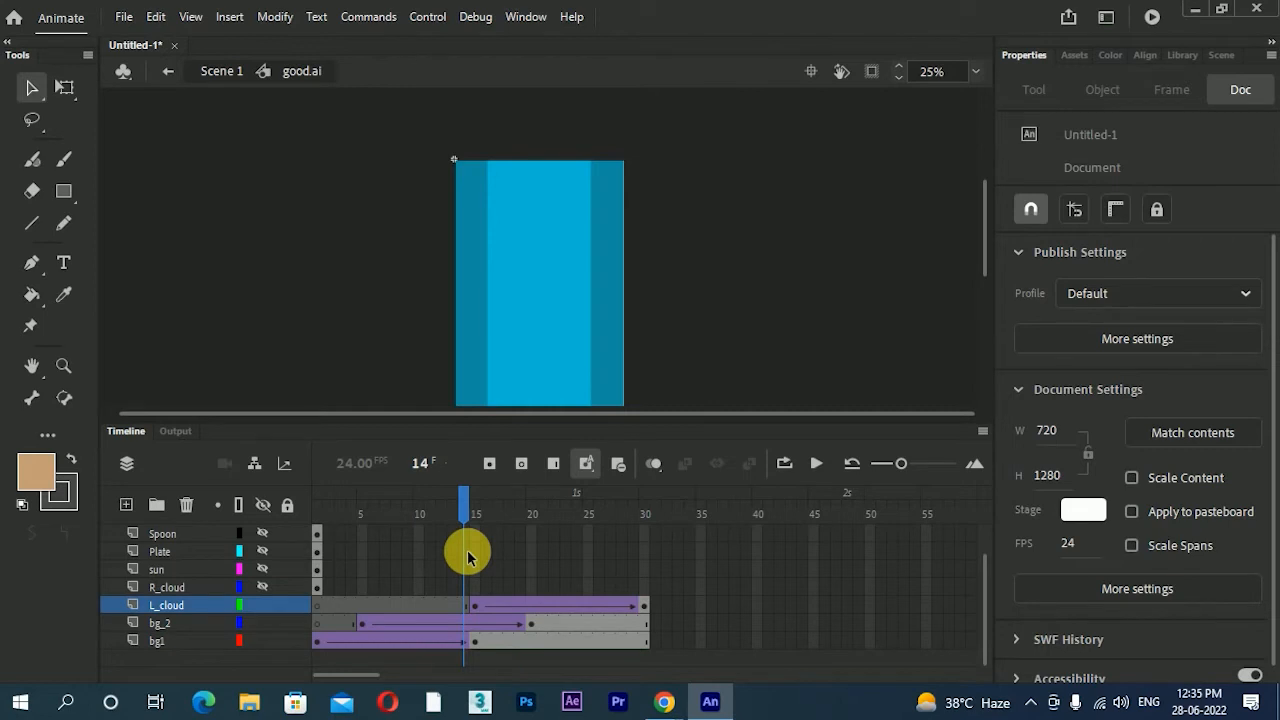
- Show the R_cloud layer and shift its artwork keyframe to frame 17
left_click(315, 588)
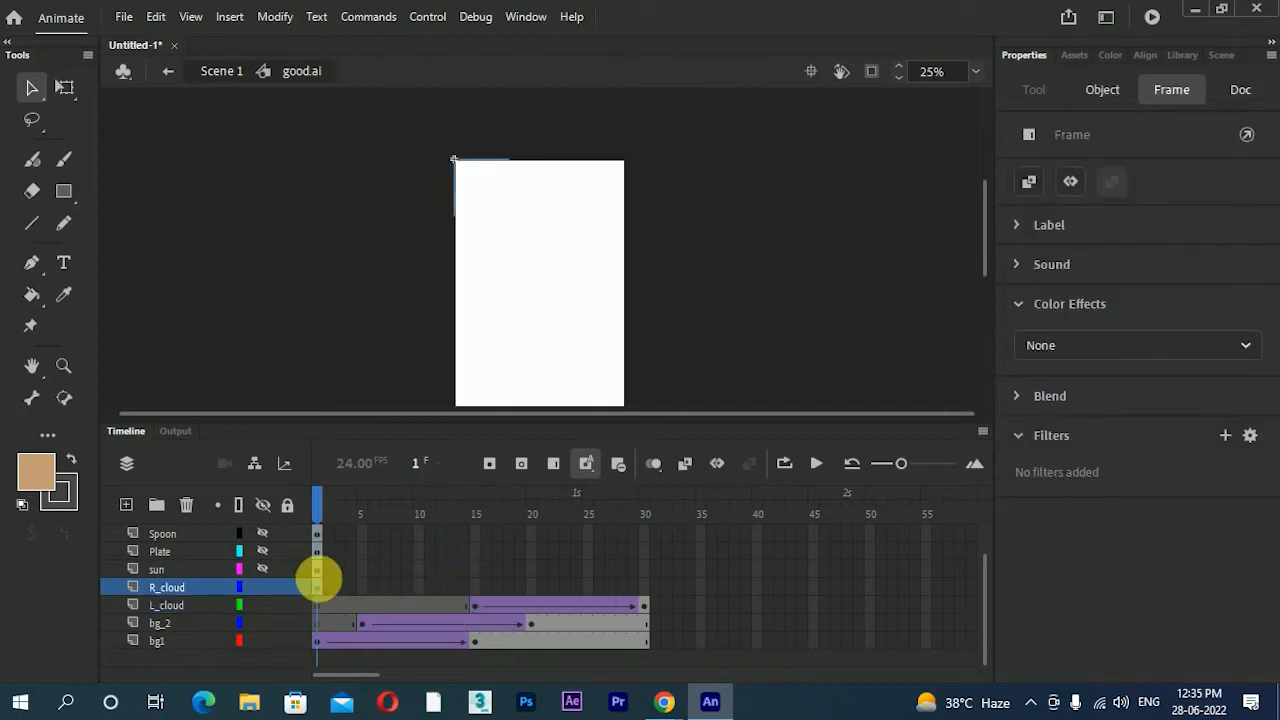
left_click(493, 586)
key("F5")
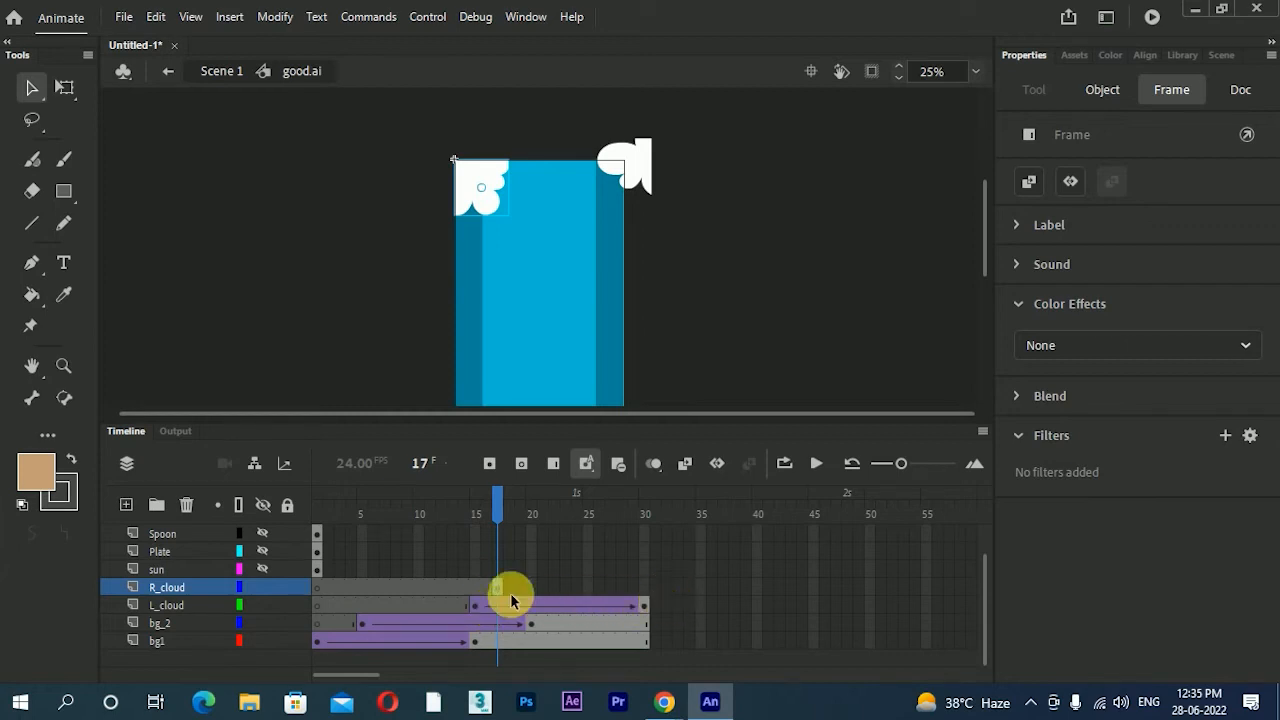
- Convert the R_cloud artwork at frame 17 to a graphic symbol named c2
key("F8")
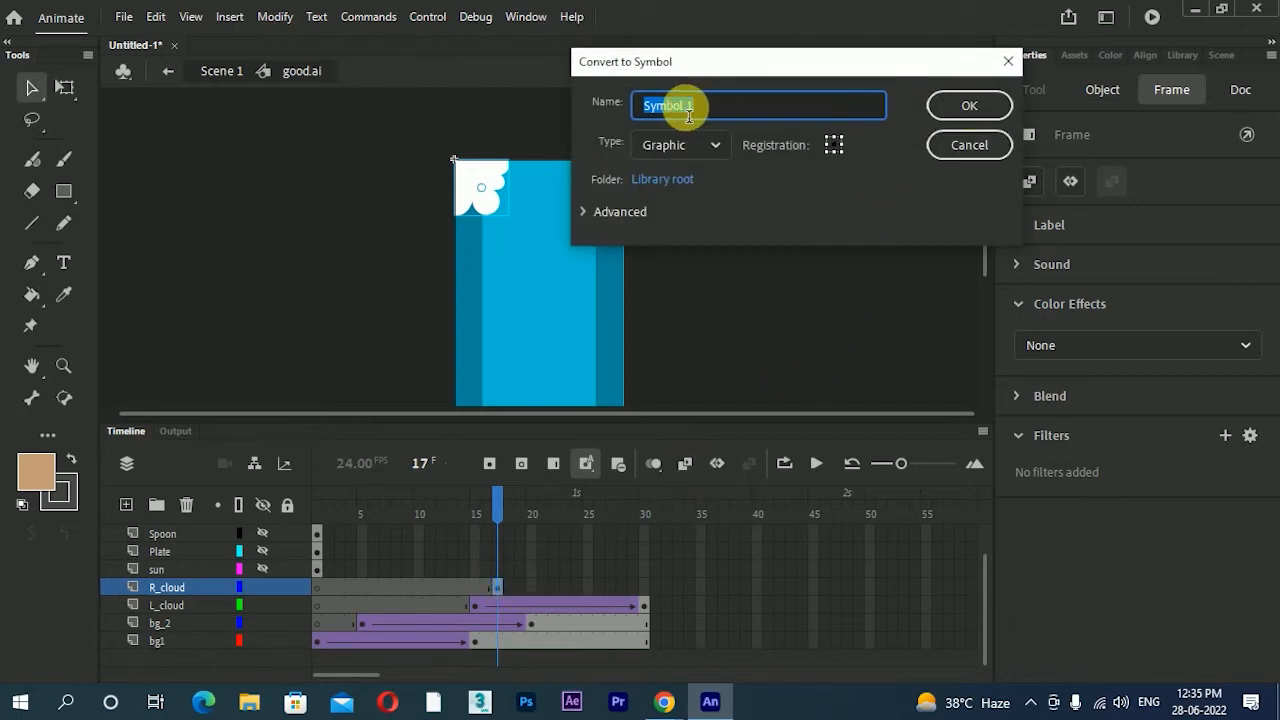
type("c2")
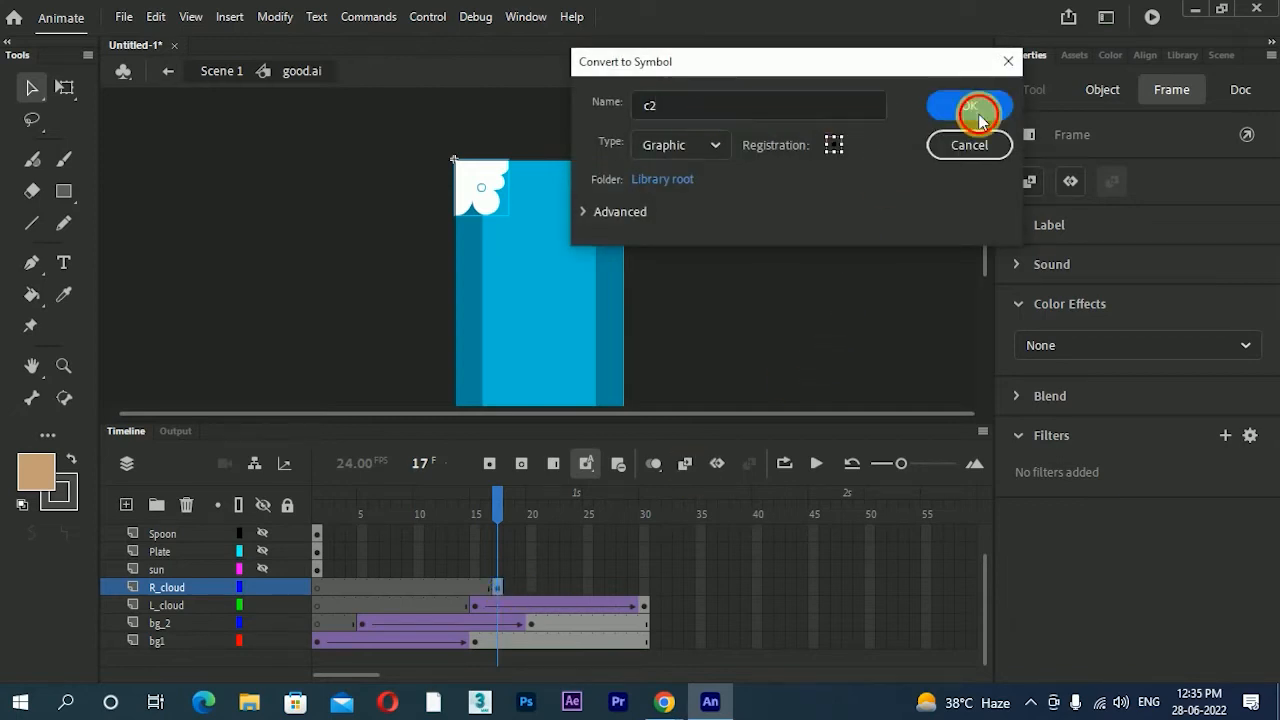
left_click(960, 107)
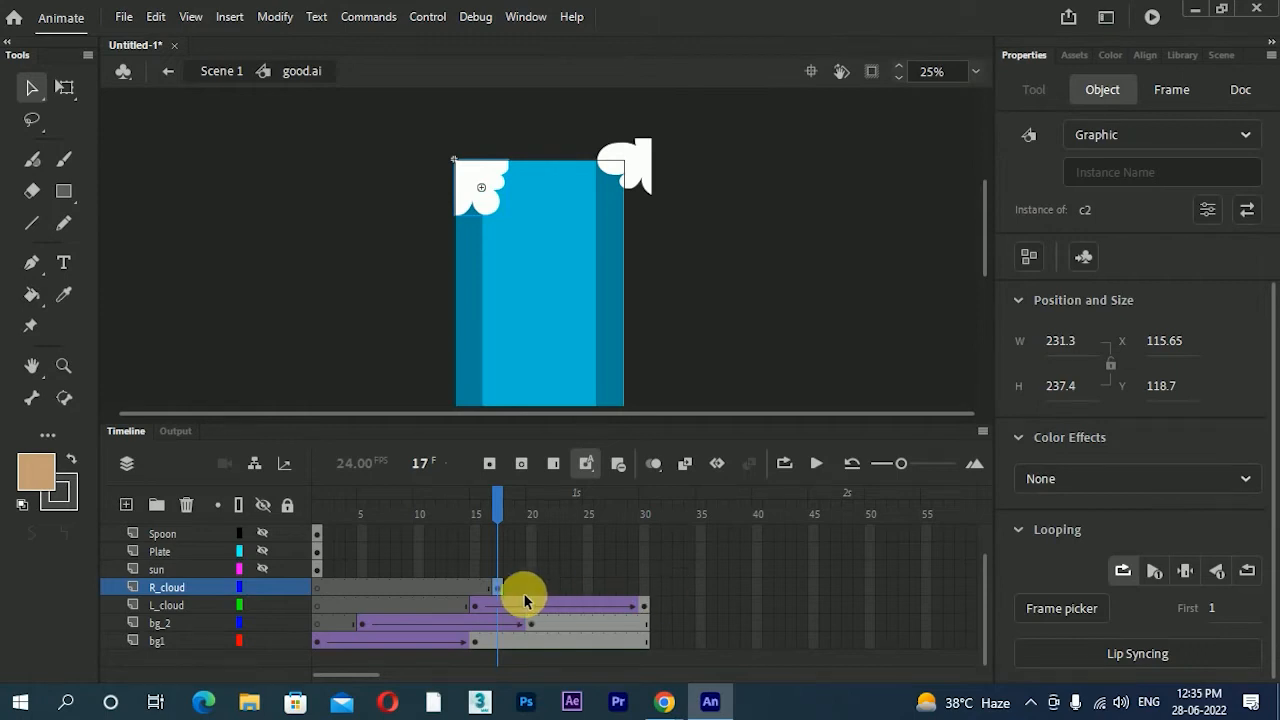
- Insert a keyframe at frame 32 on R_cloud and create a classic tween from frame 17
left_click(671, 591)
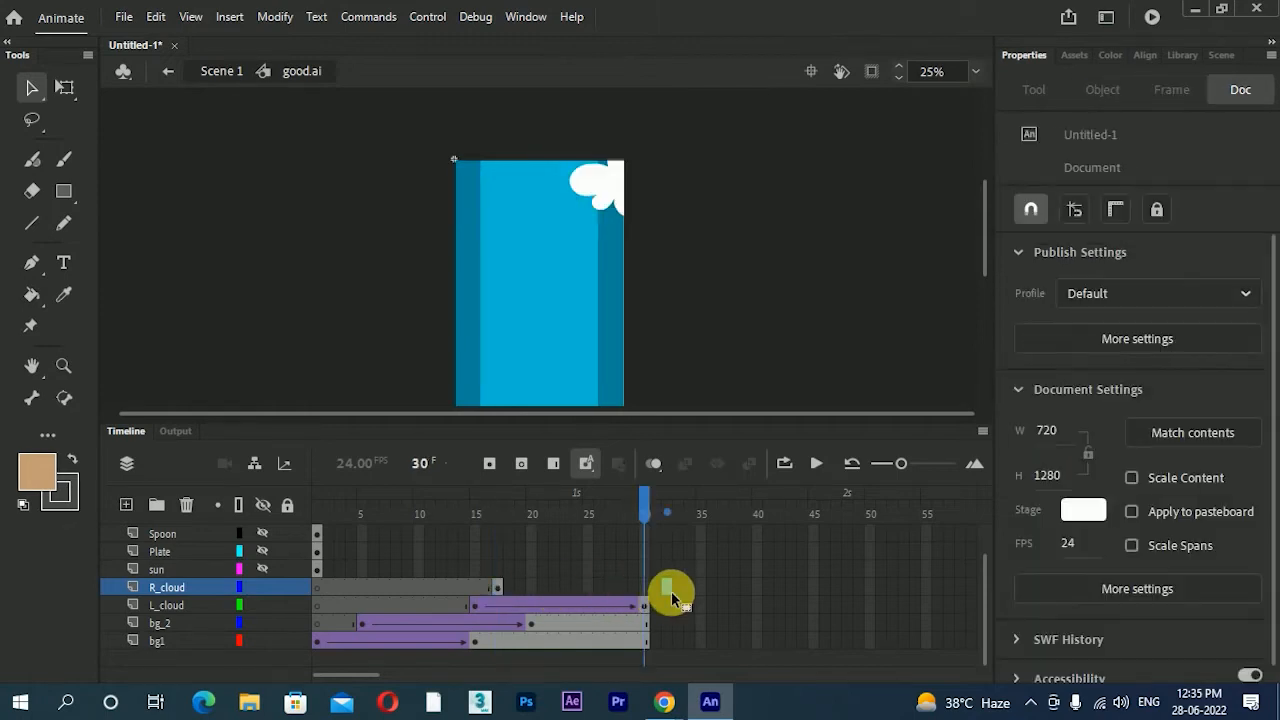
key("F6")
right_click(598, 592)
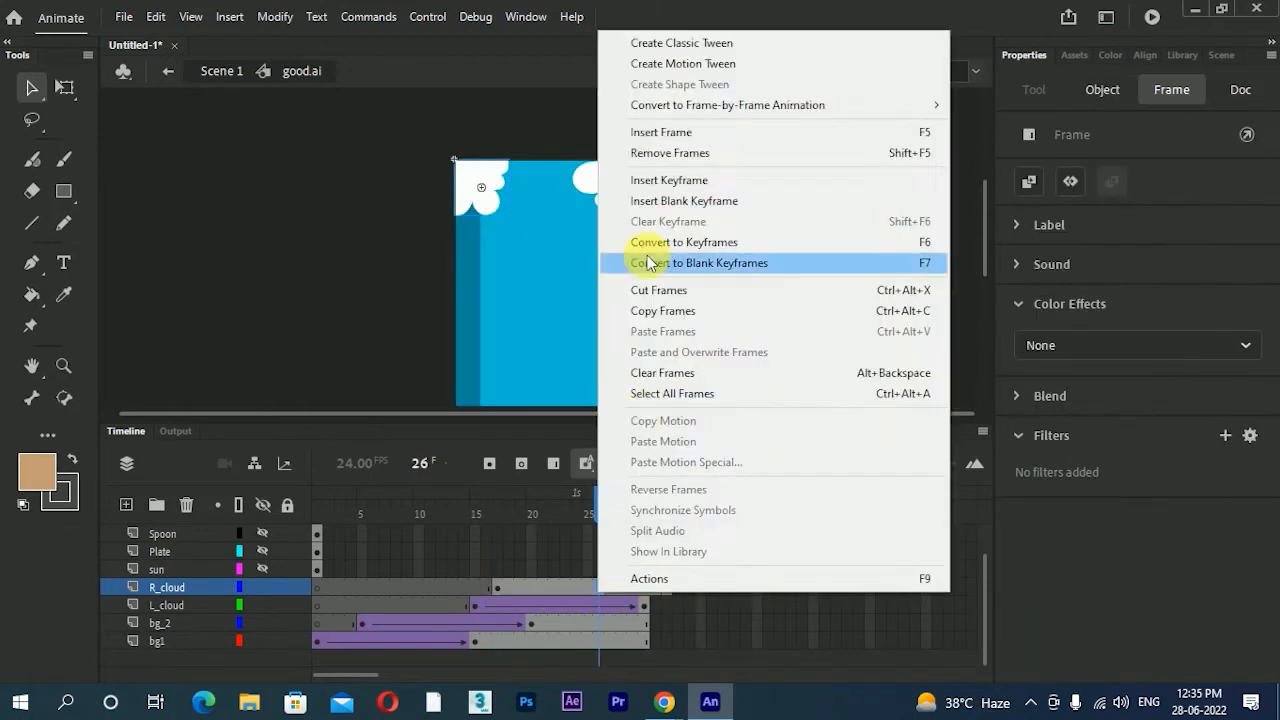
left_click(645, 43)
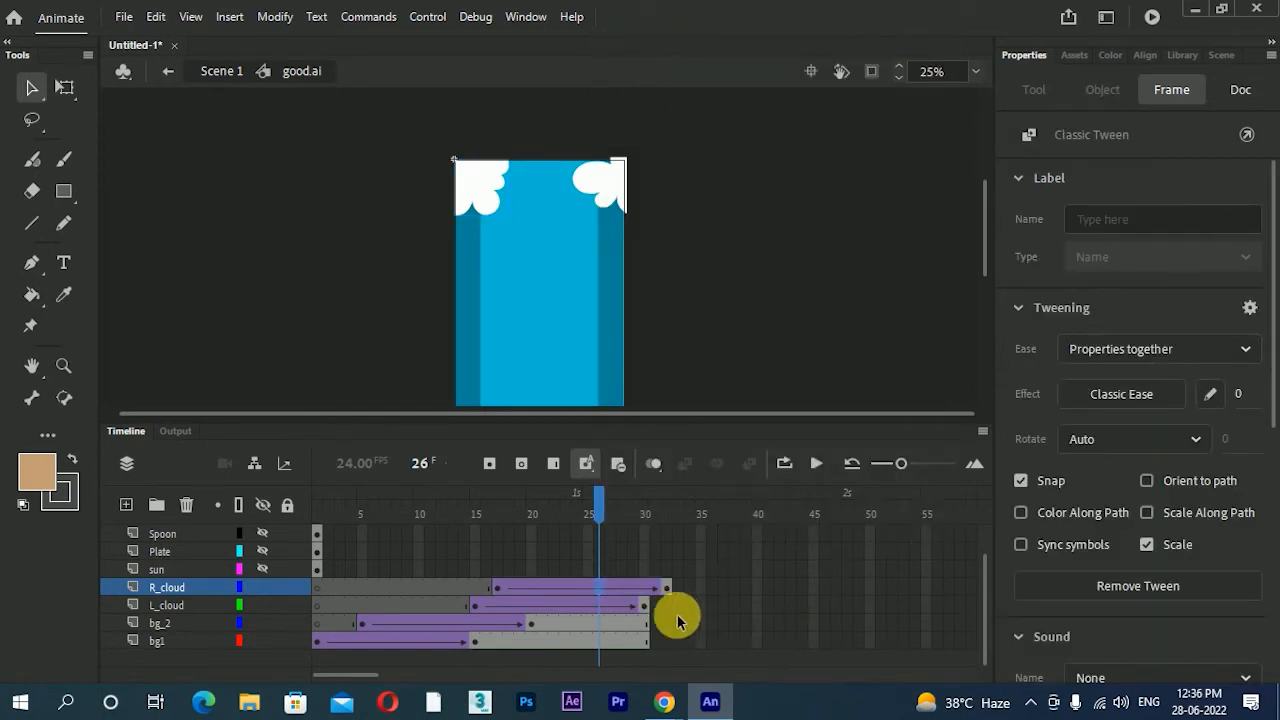
- Extend the L_cloud, bg_2 and bg1 layers to frame 55
key("Return")
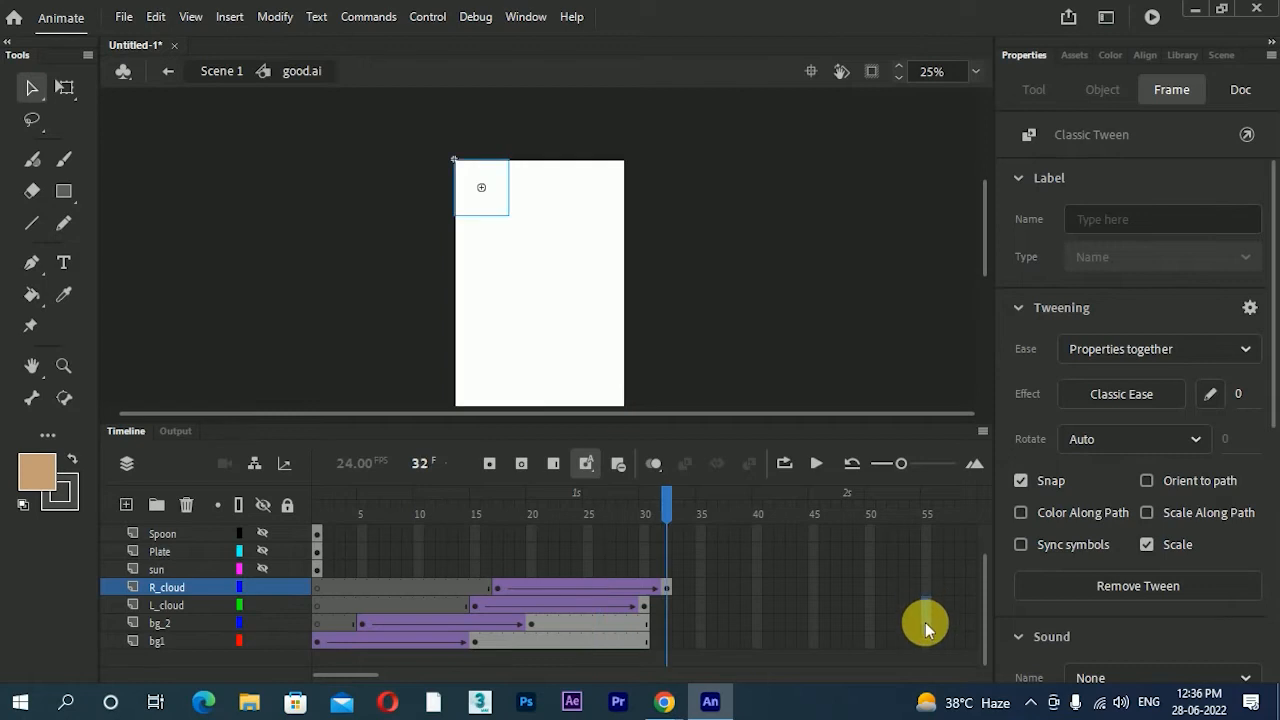
left_click(926, 642, "shift")
key("F5")
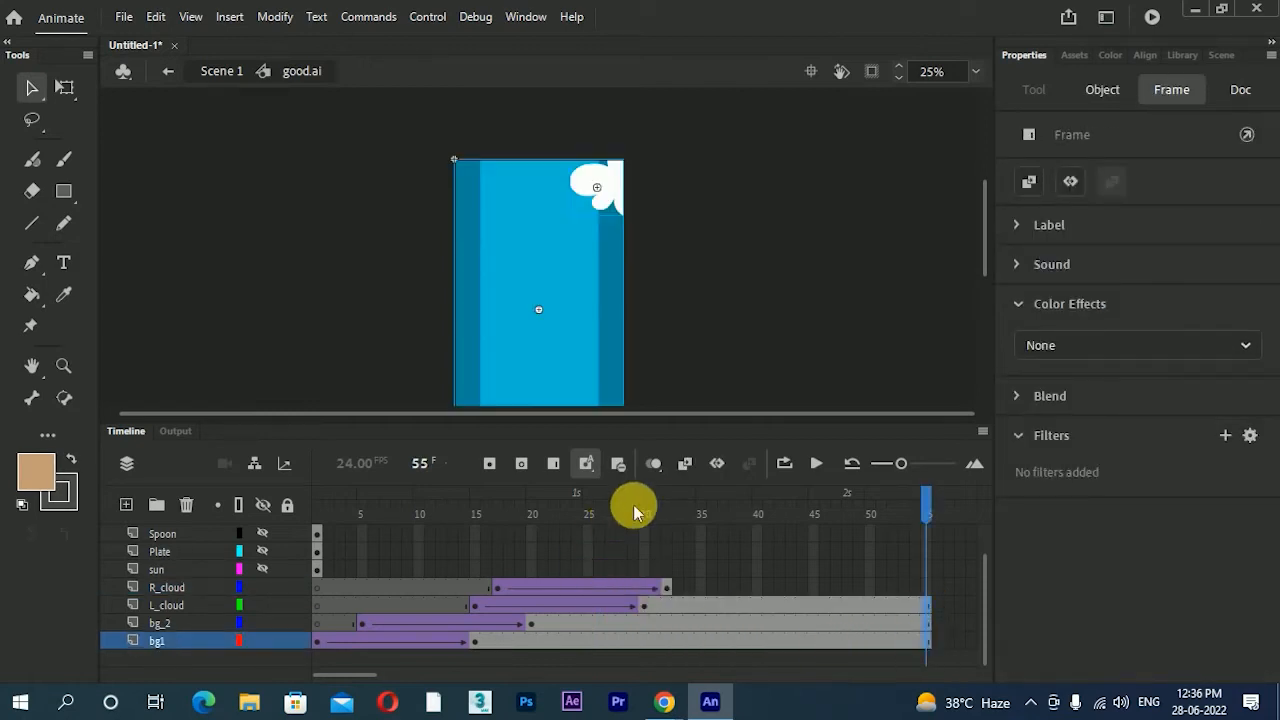
- At frame 17, move the c2 cloud outside the stage's upper-left corner, to about X -120, Y -57
left_click(498, 594)
left_click_drag(481, 194, 425, 152)
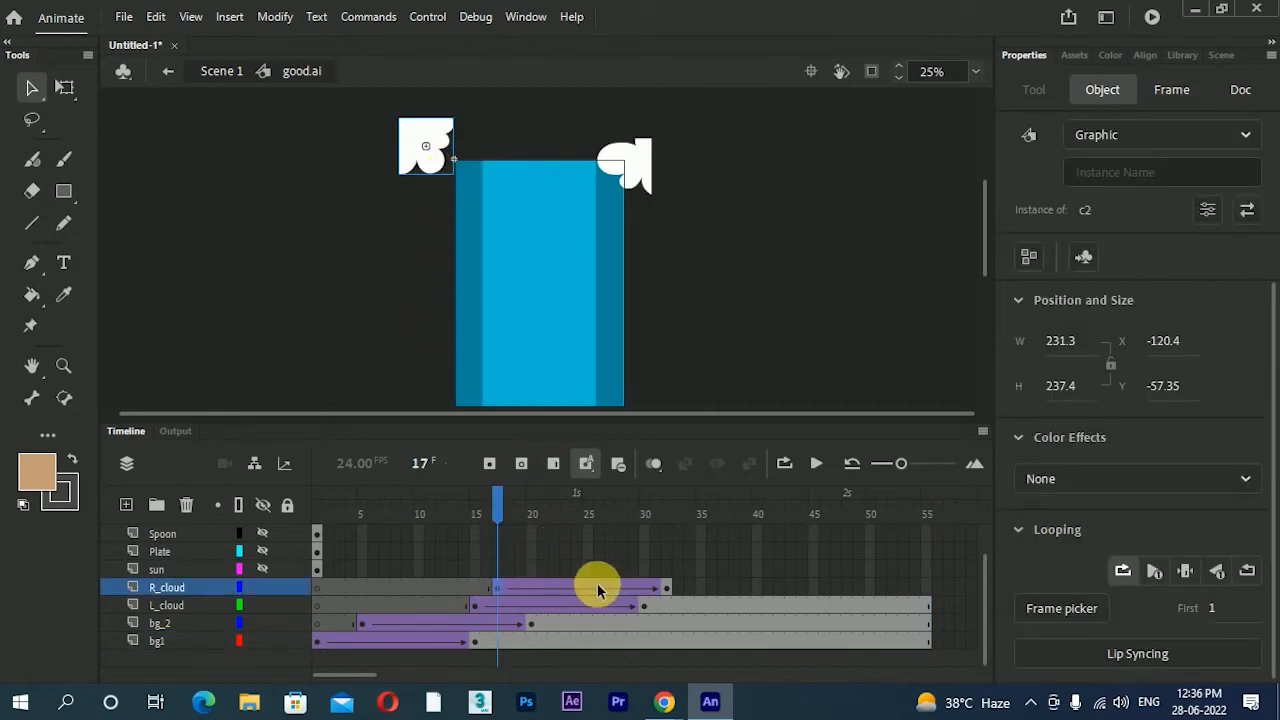
- Apply a custom ease to the R_cloud tween starting at frame 17, rising steeply at first and flattening toward frame 32
left_click(498, 588)
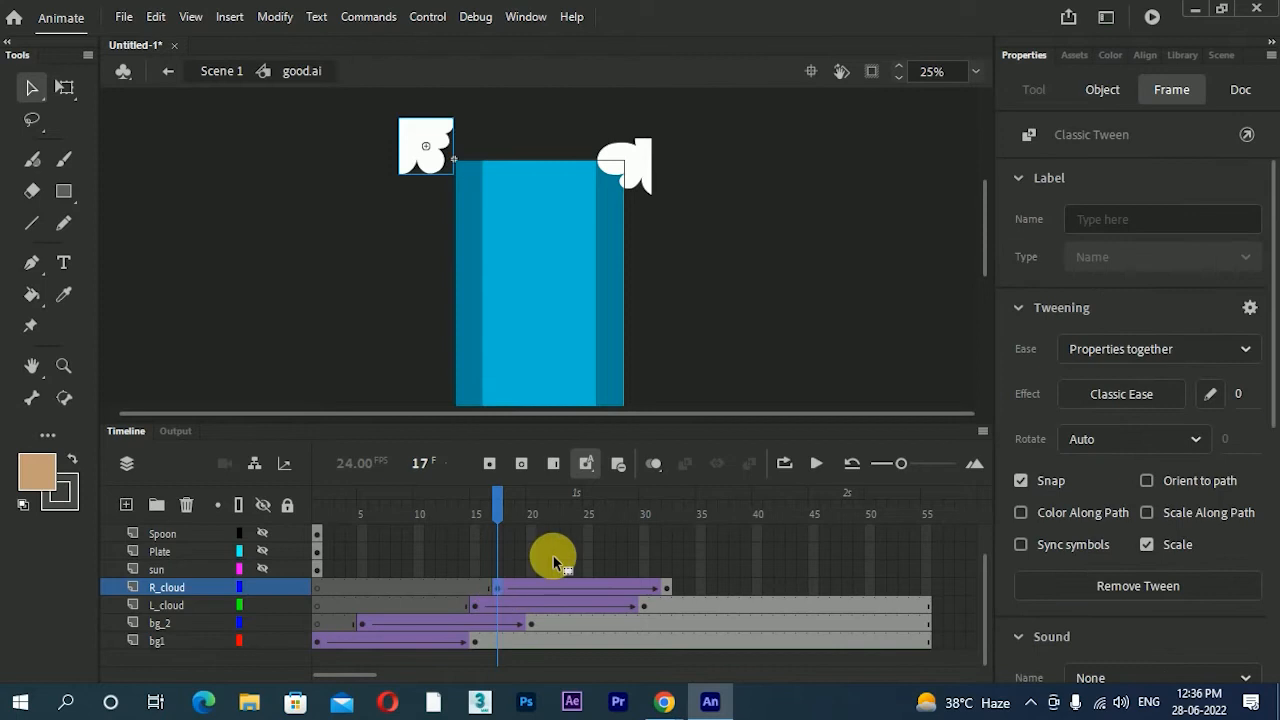
left_click(1210, 395)
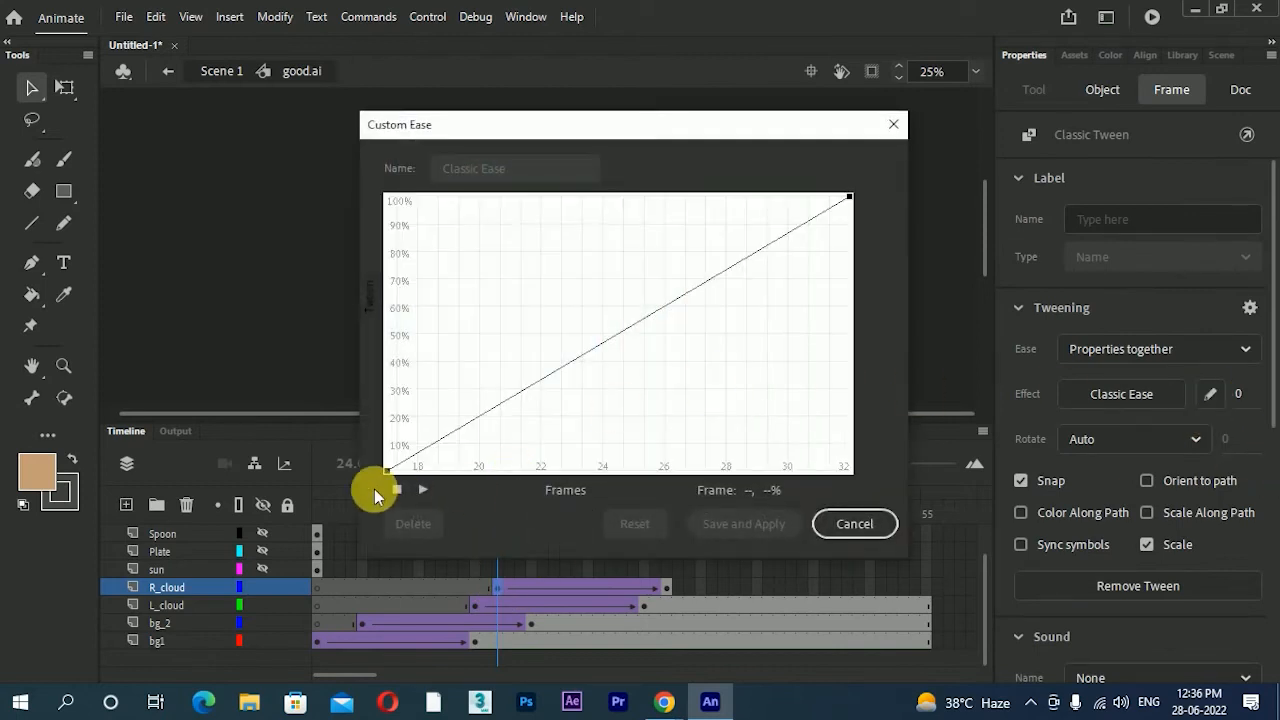
left_click(389, 471)
left_click_drag(546, 384, 351, 306)
left_click(843, 208)
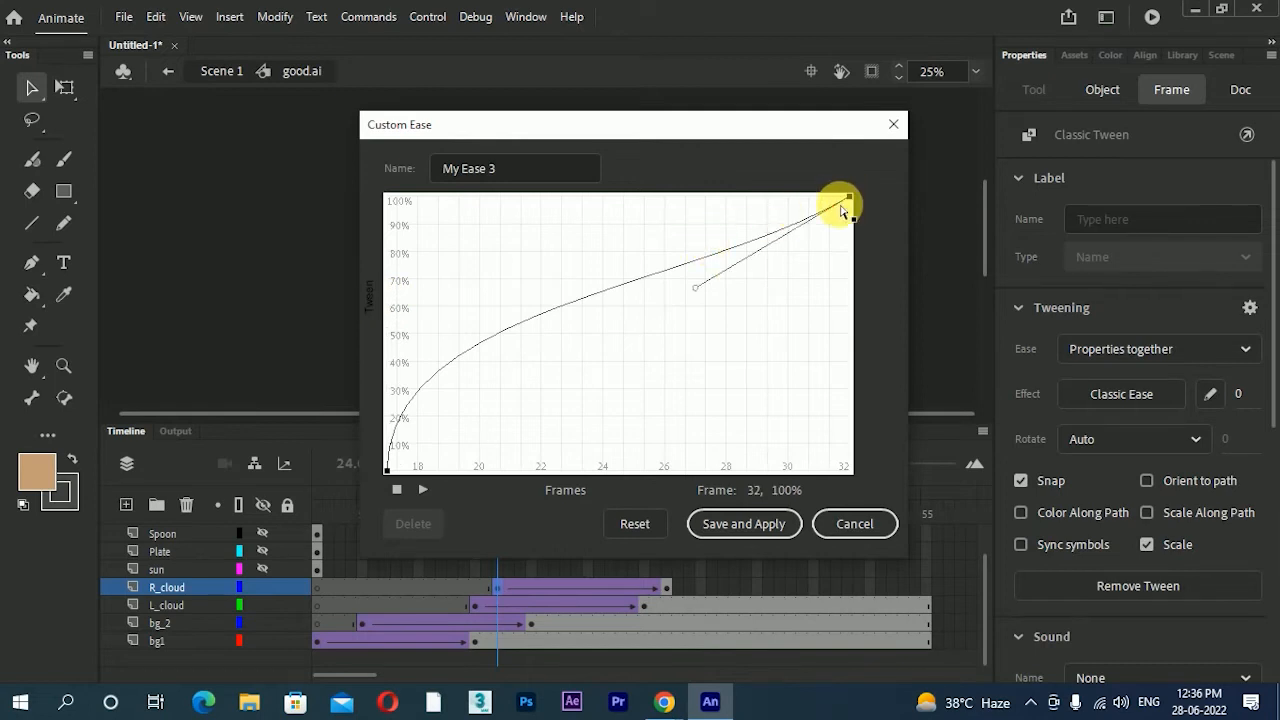
left_click_drag(694, 296, 703, 189)
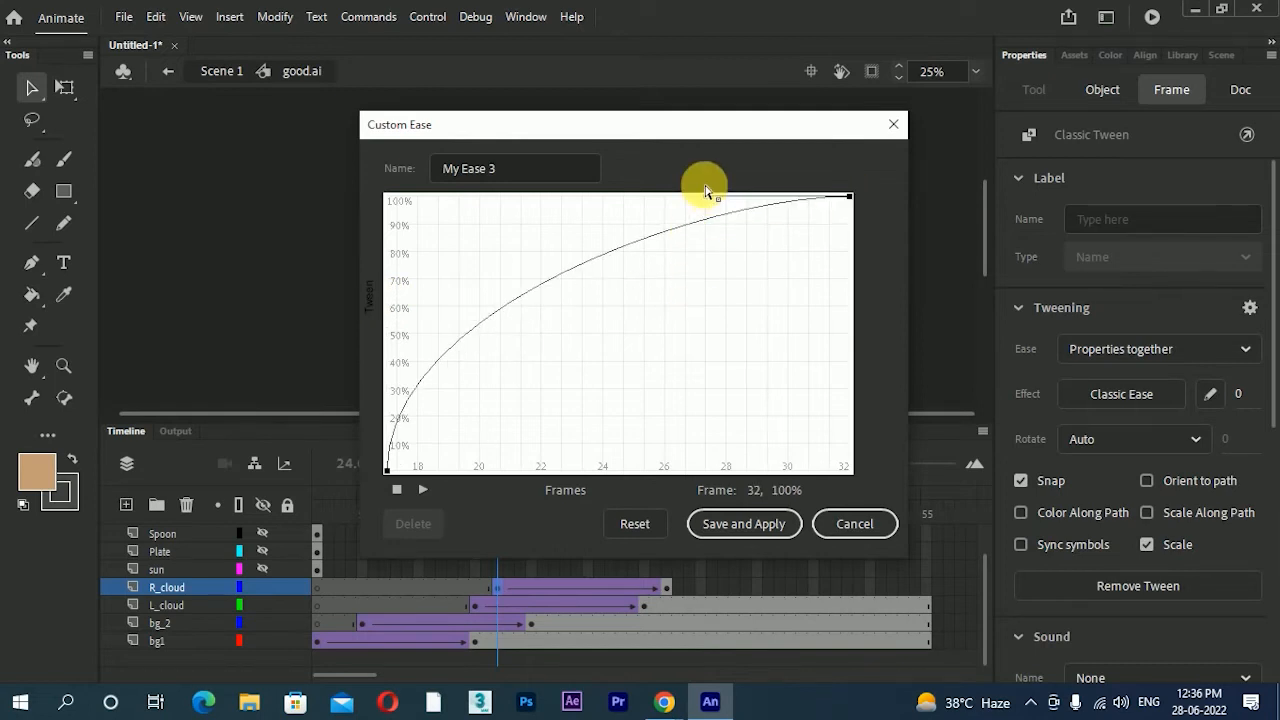
left_click(716, 518)
- Extend the R_cloud layer to frame 55, then test the movie and close the preview
left_click_drag(519, 513, 680, 538)
left_click(925, 590)
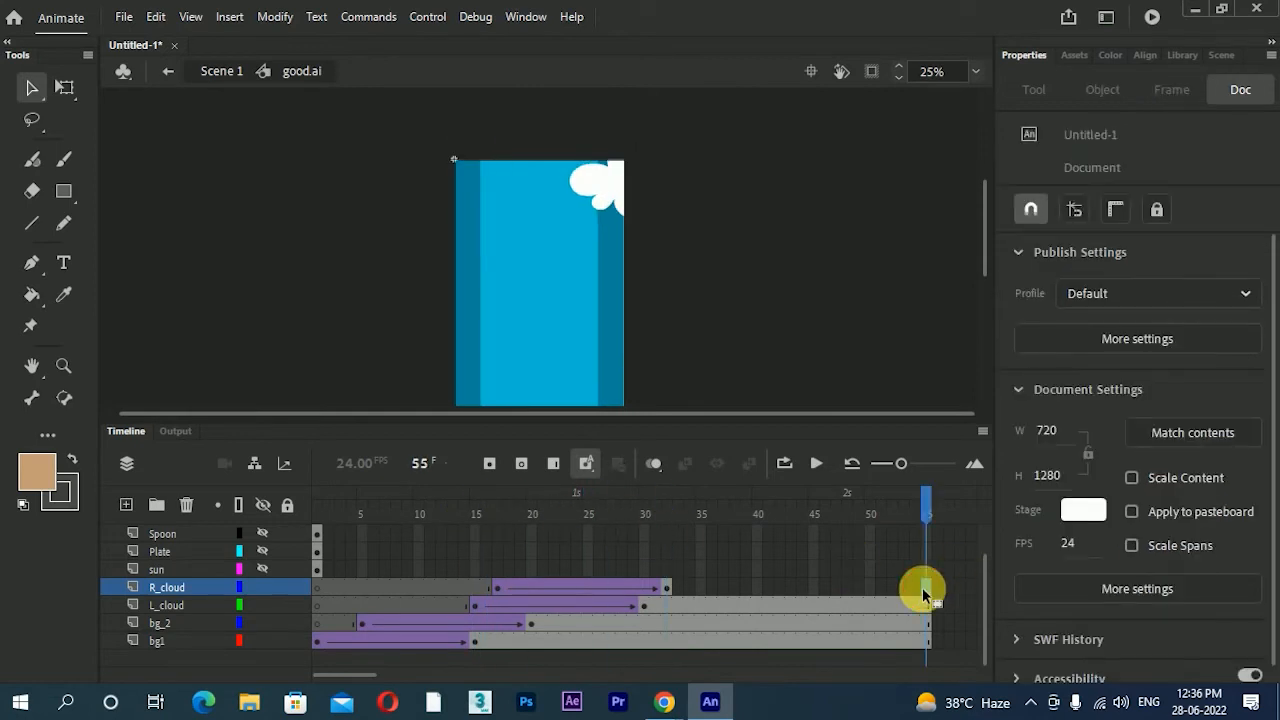
key("ctrl+Return")
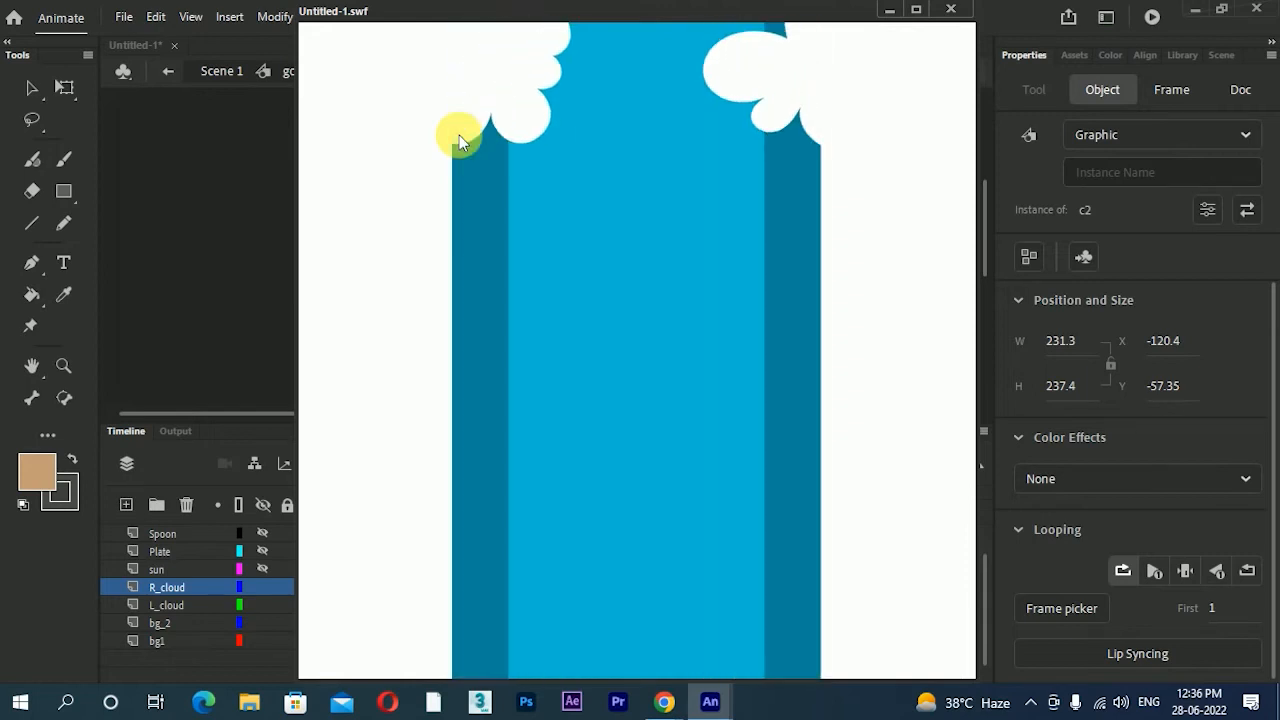
left_click(950, 9)
- Show the sun layer and move its artwork keyframe from frame 1 to frame 20
left_click(263, 569)
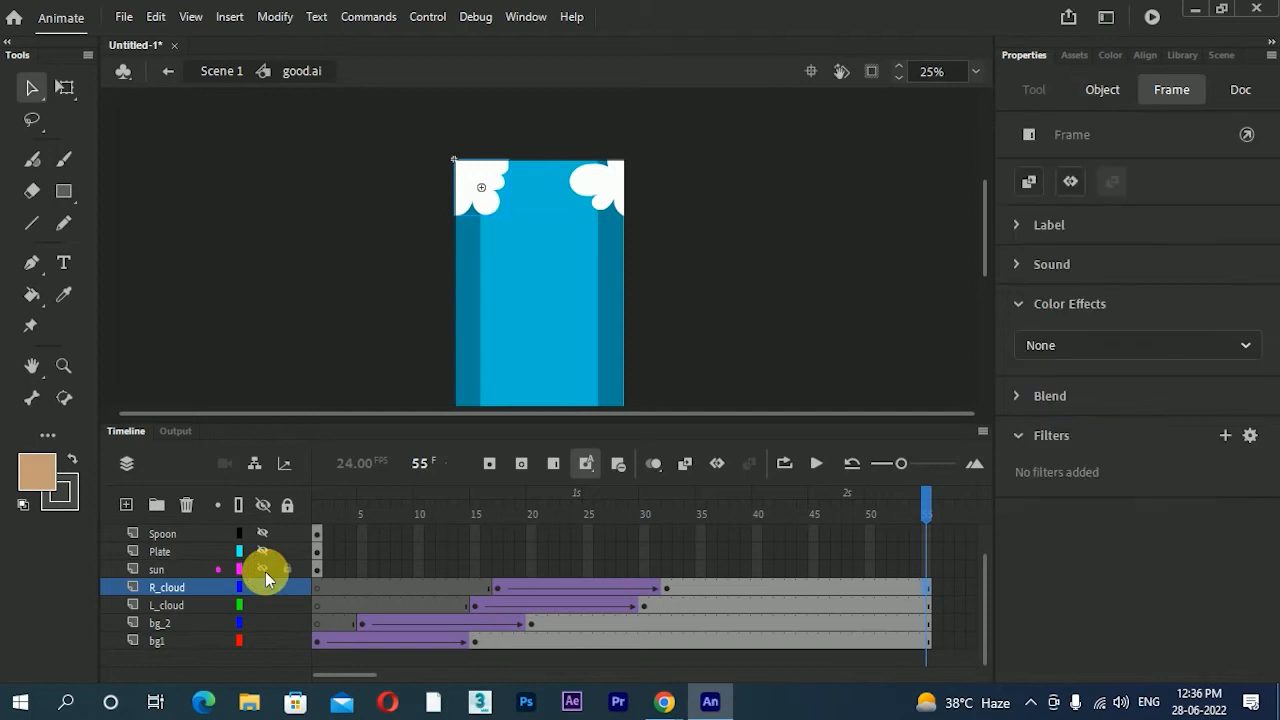
left_click(317, 569)
left_click_drag(323, 566, 531, 575)
mouse_move(531, 510)
left_mouse_down()
mouse_move(500, 520)
mouse_move(529, 524)
left_mouse_up()
left_click(531, 571)
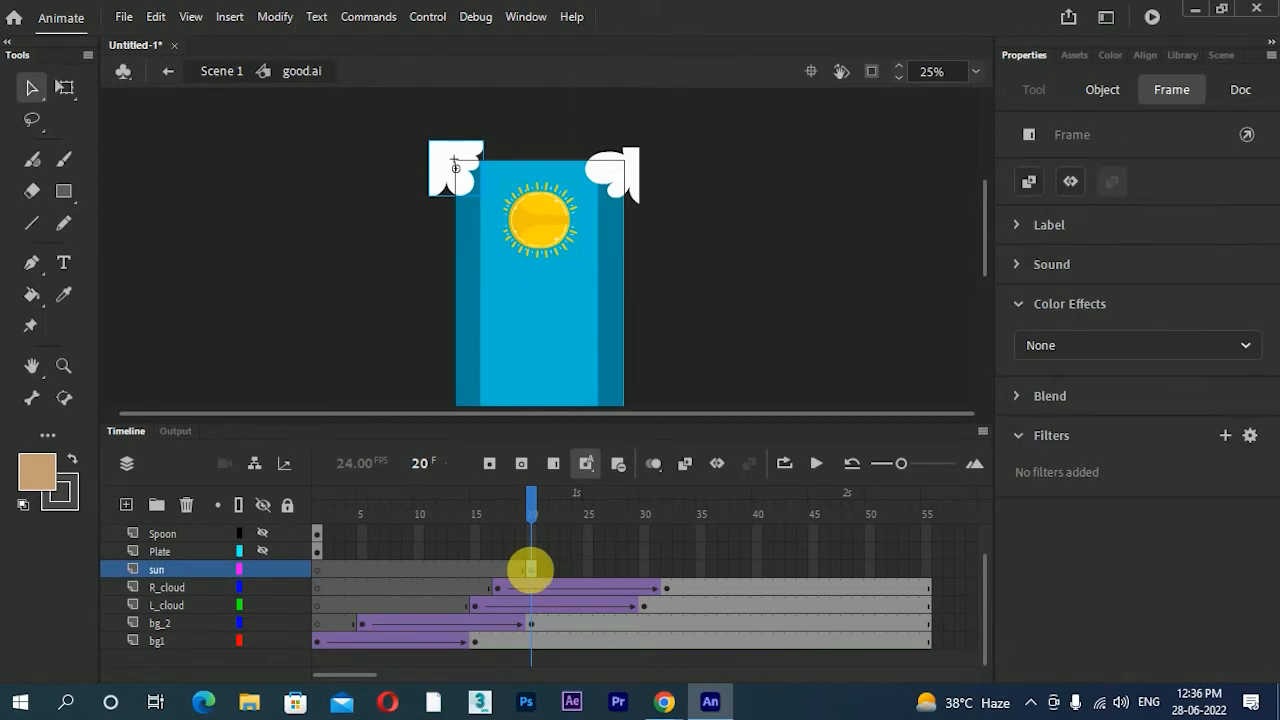
- Convert the sun artwork at frame 20 to a graphic symbol named sun
key("F8")
type("sun")
left_click(969, 105)
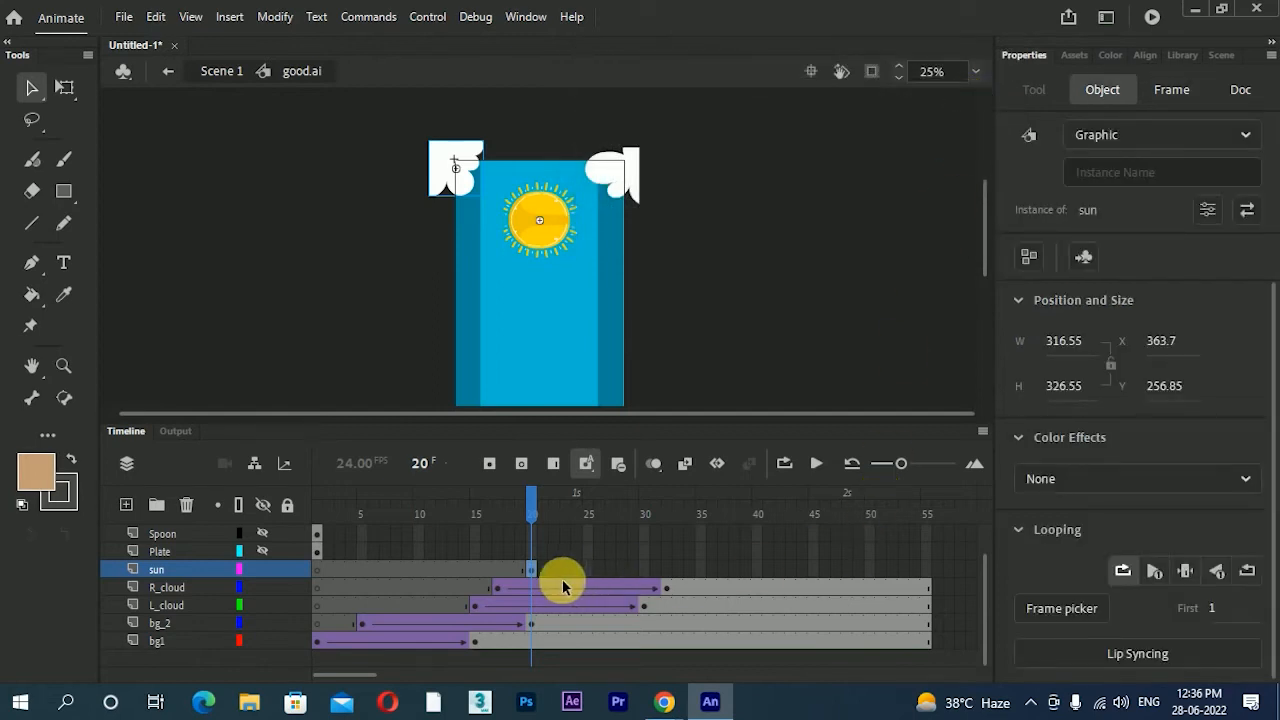
- Add a keyframe at frame 40 of the sun layer and create a classic tween from frame 20 to it
left_click(700, 569)
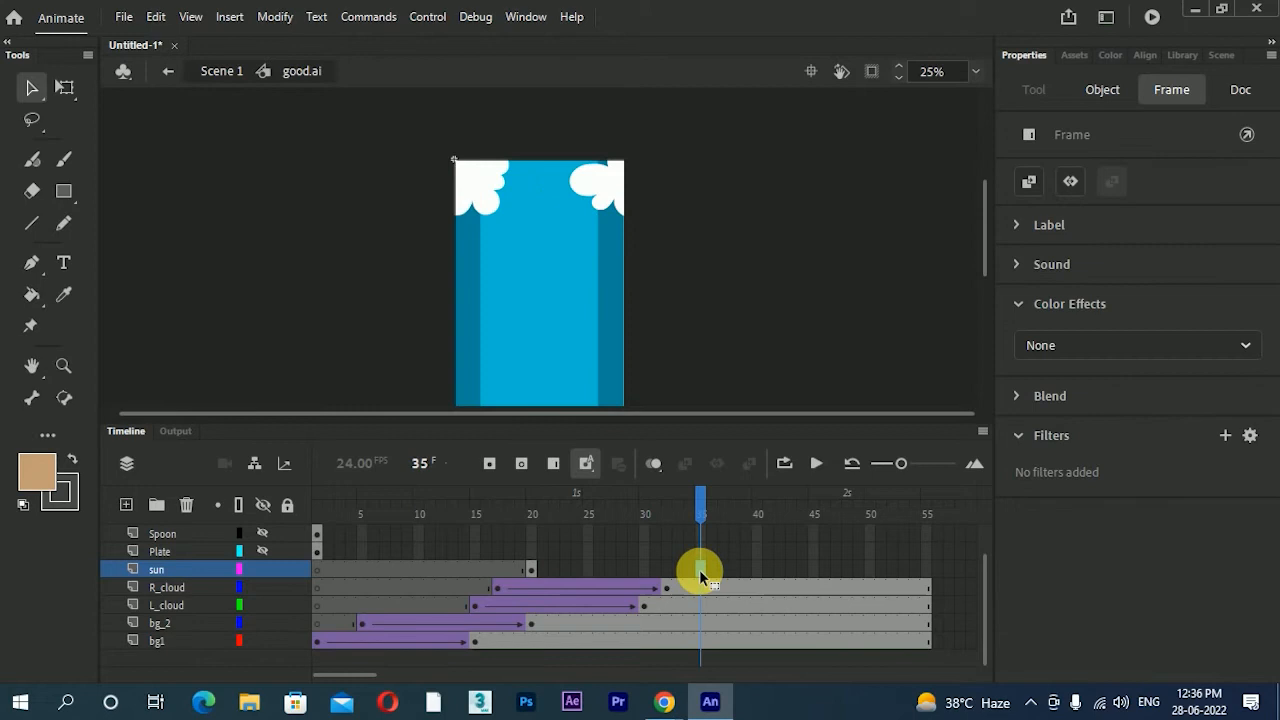
left_click(762, 572)
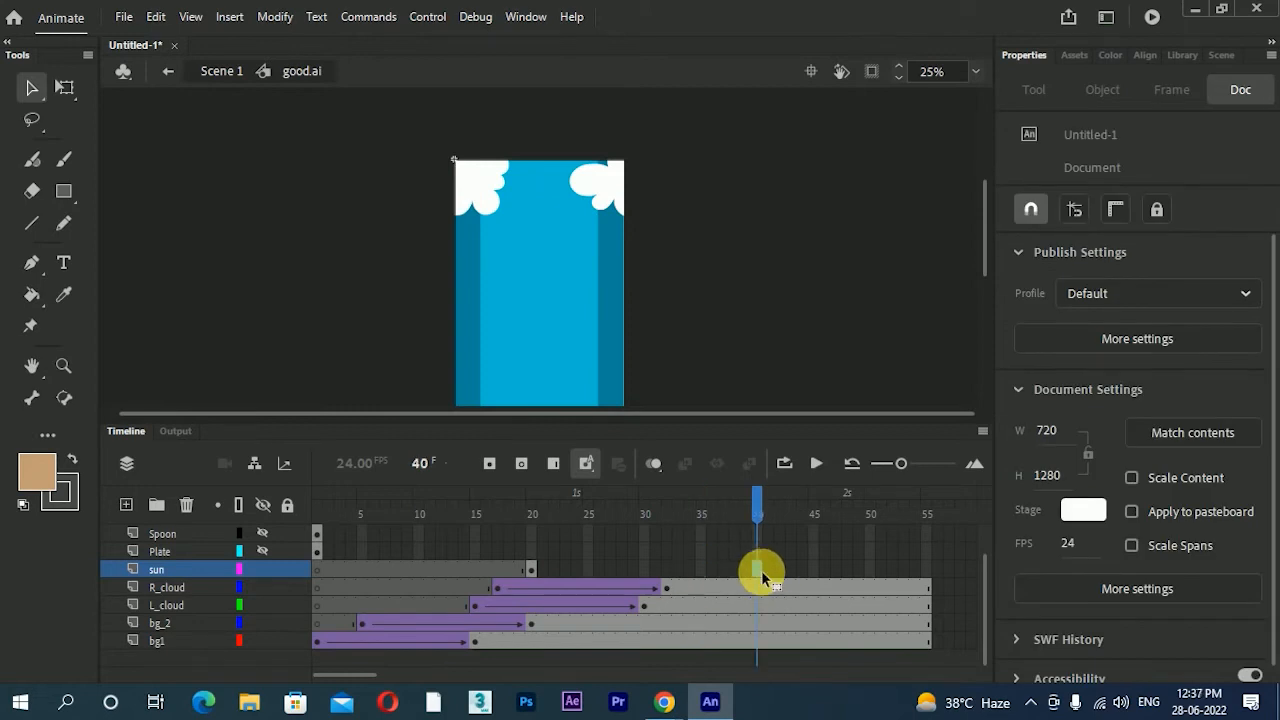
left_click(735, 570)
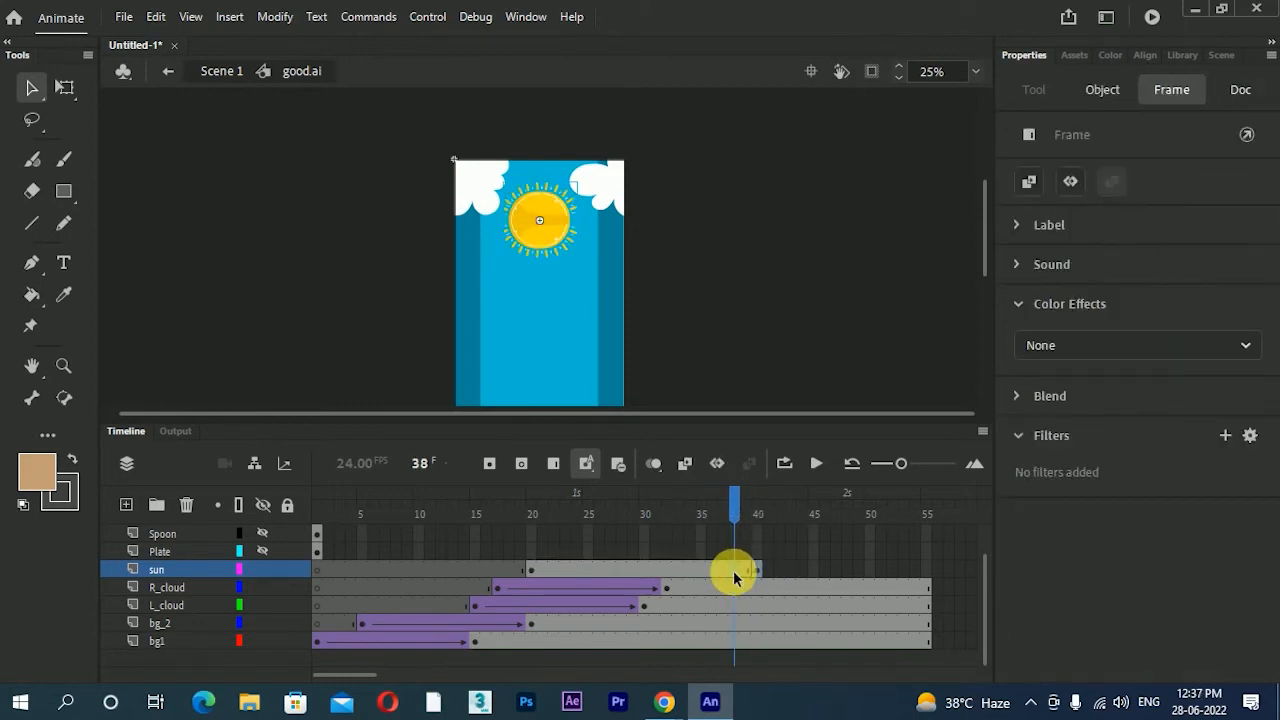
right_click(735, 570)
left_click(868, 24)
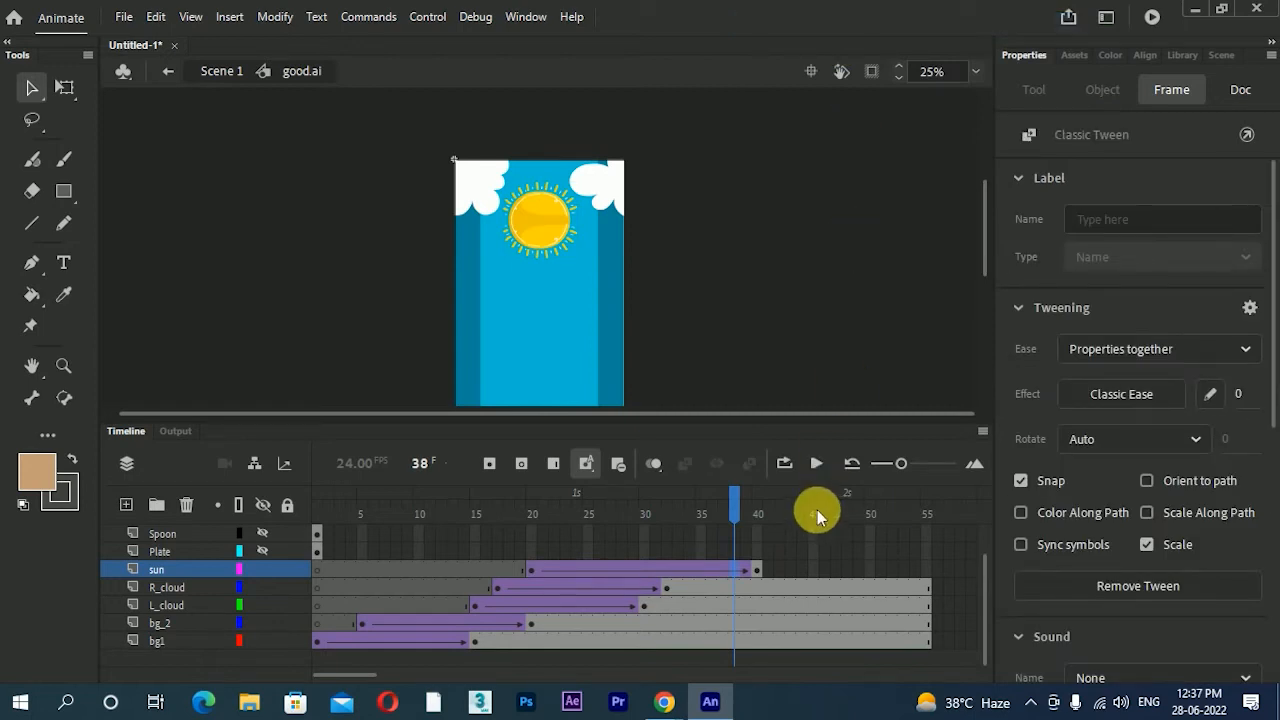
- Move the sun above the stage at frame 20, to Y -283.3, and lower it to Y 300.9 at frame 40
left_click(757, 572)
left_click_drag(745, 552, 531, 560)
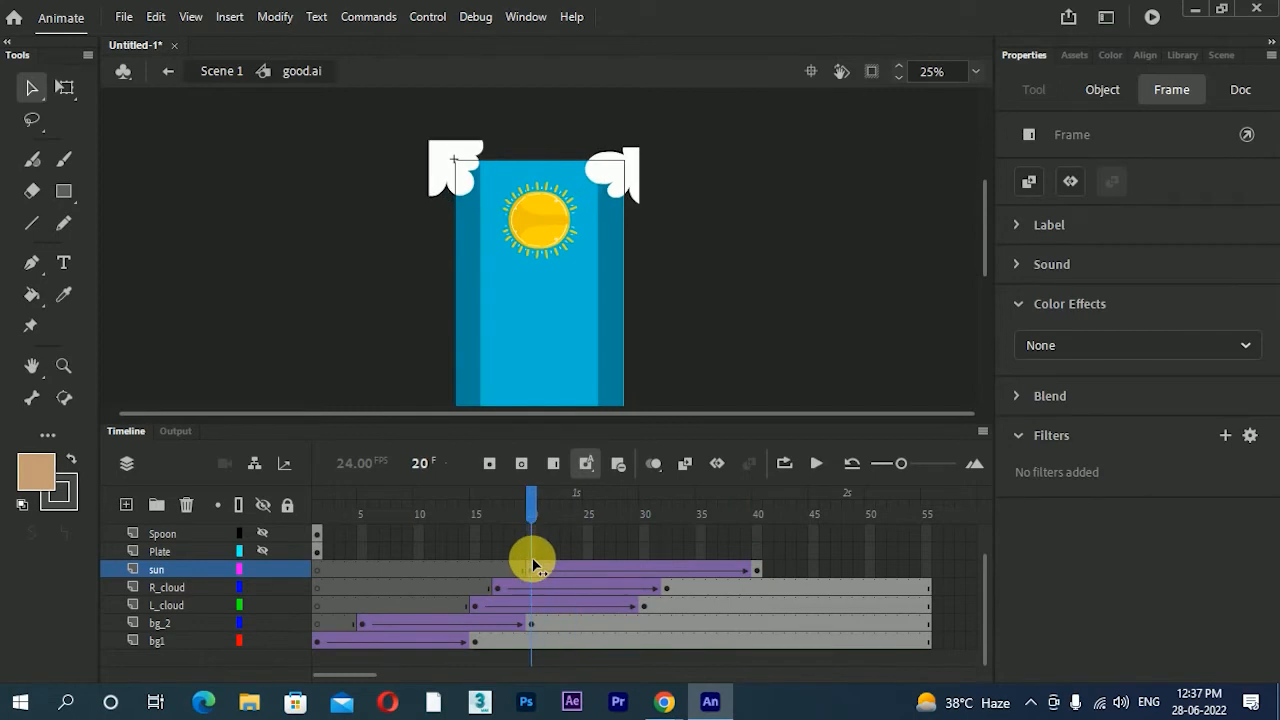
left_click(759, 574)
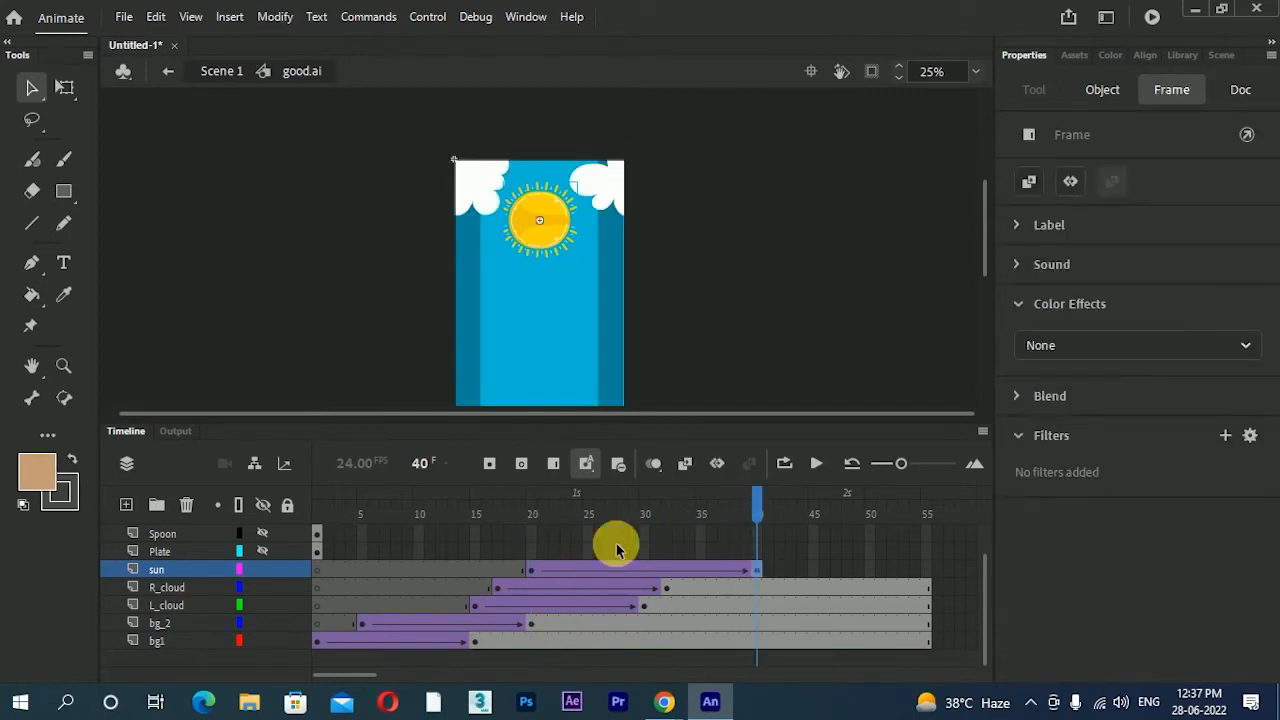
left_click(527, 570)
left_click_drag(575, 238, 569, 194)
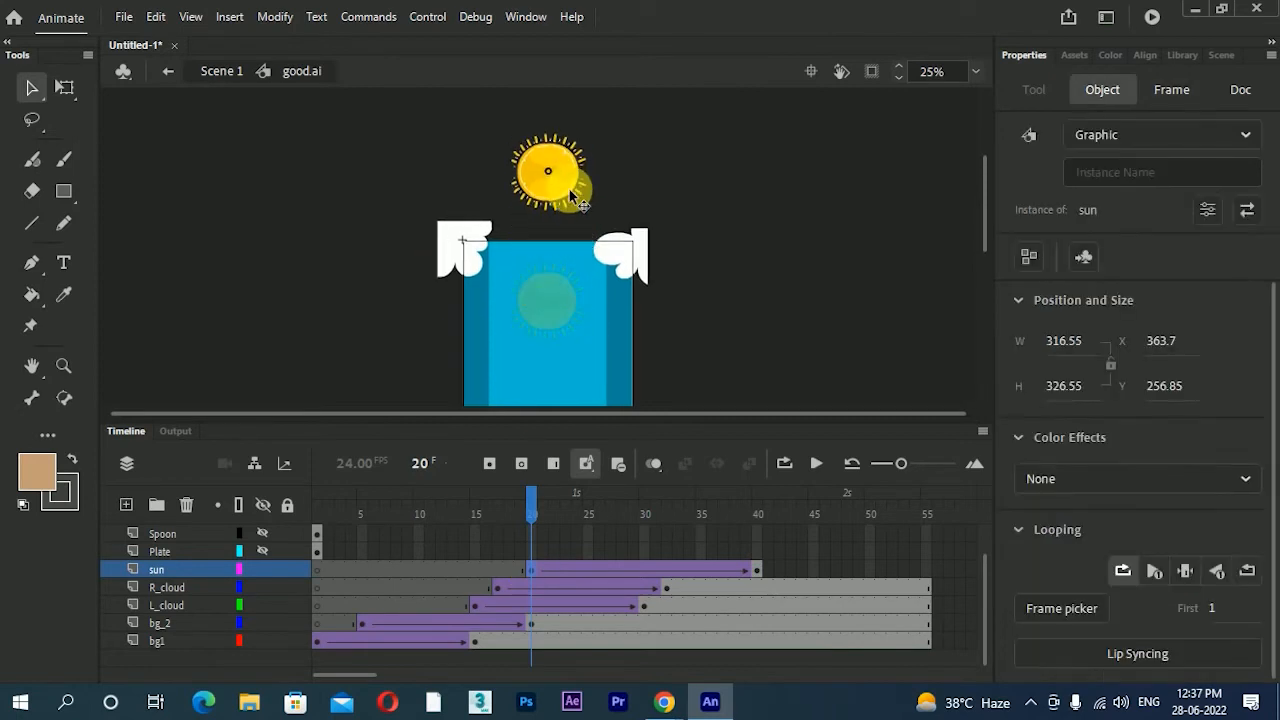
left_click(757, 577)
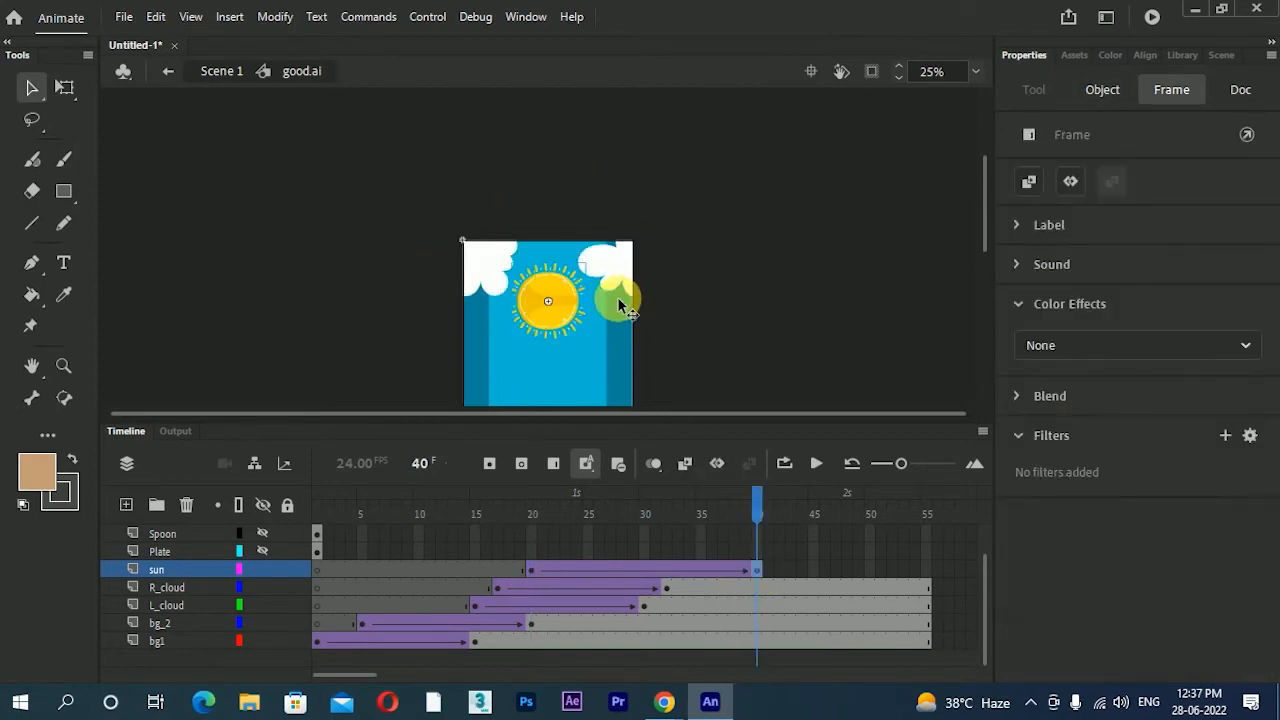
left_click(566, 302)
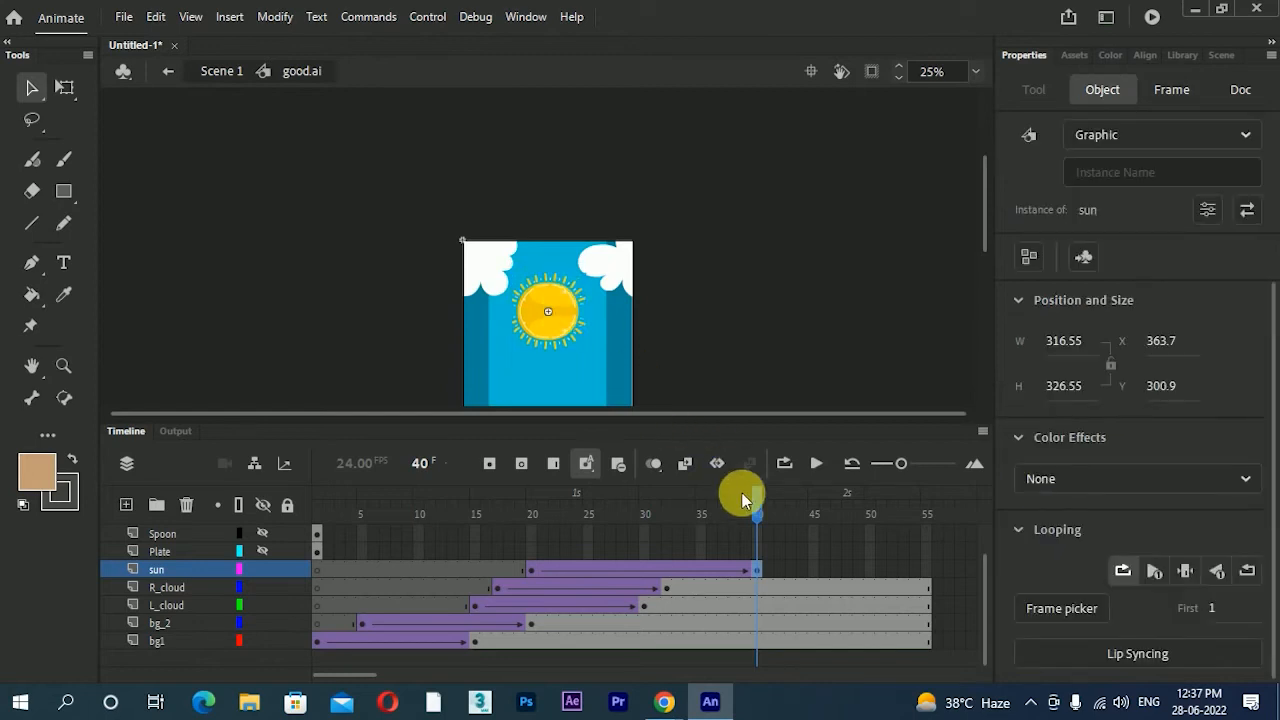
- Play the timeline from frame 20 to preview the sun dropping into the scene
left_click(529, 571)
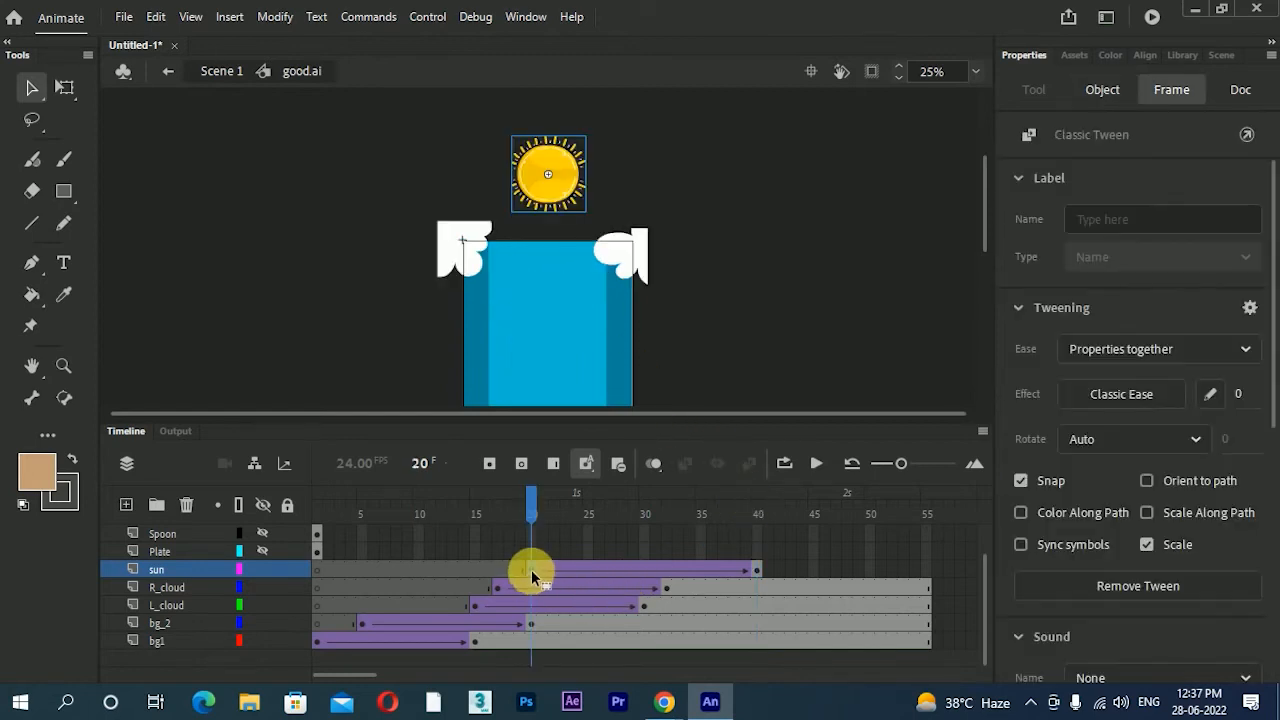
left_click(816, 463)
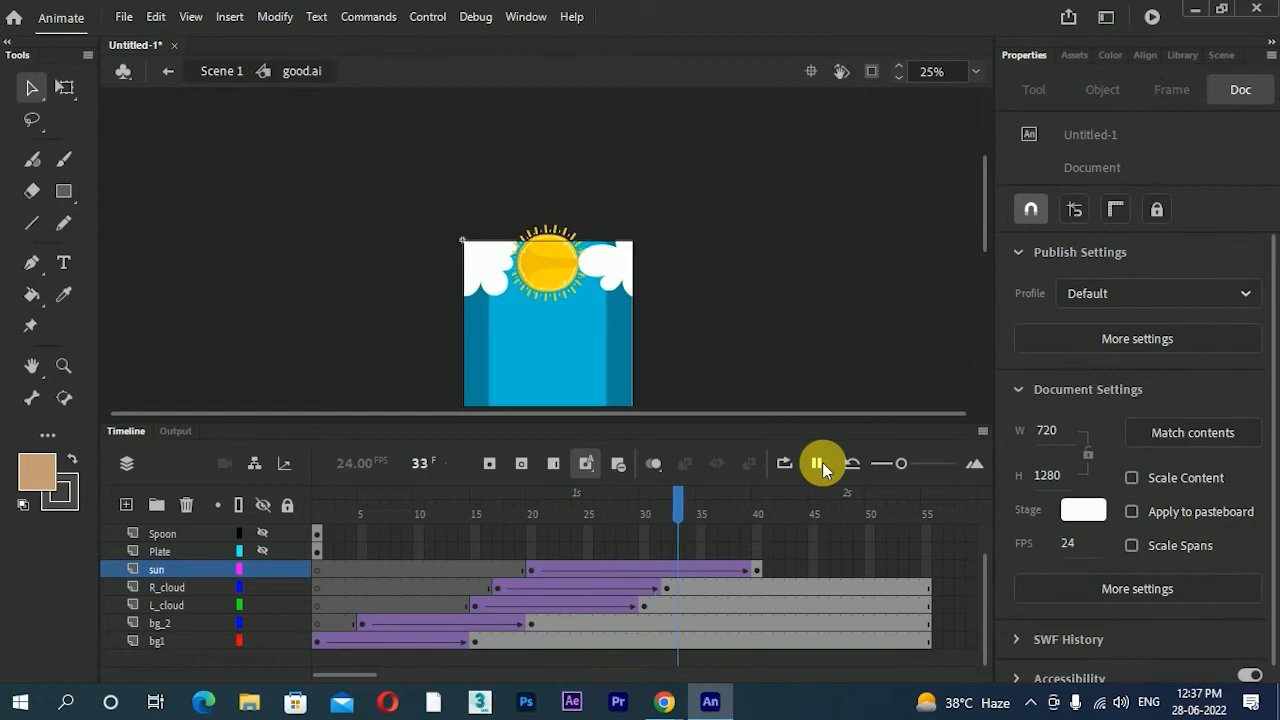
left_click(530, 514)
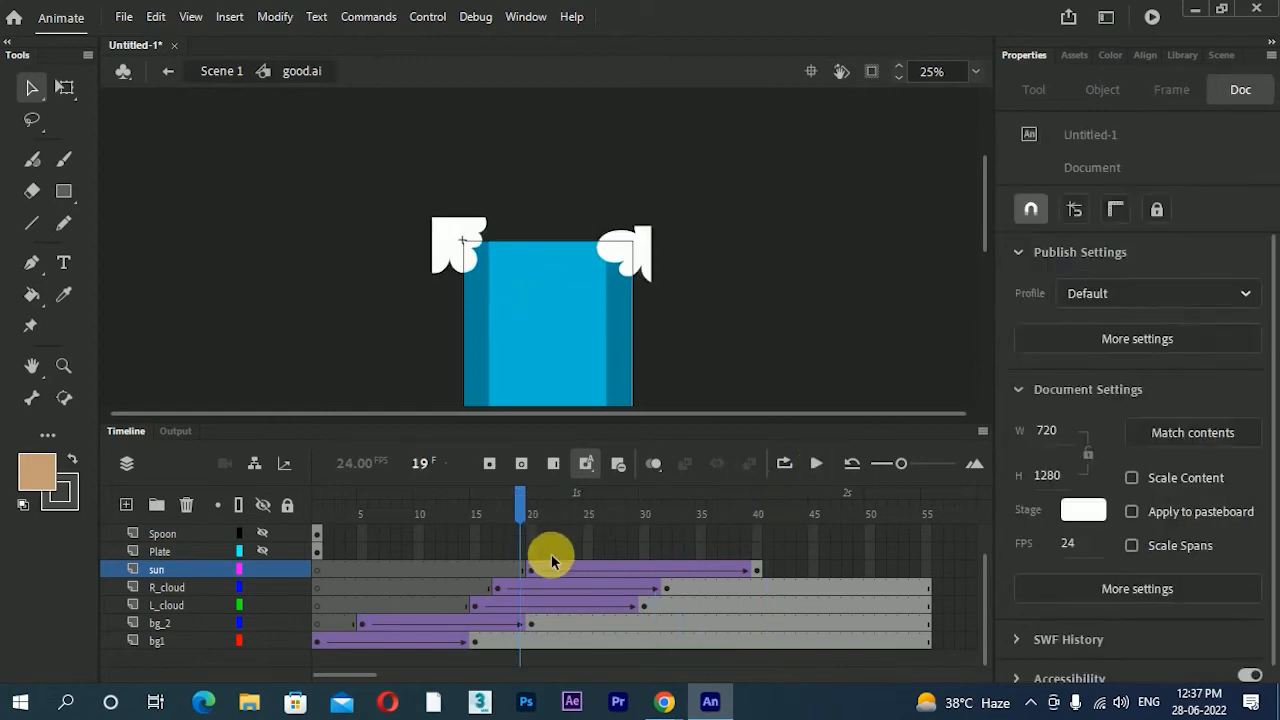
- Apply a custom ease to the sun tween, rising steeply from frame 20 and flattening toward frame 40, then test the movie and close the preview
left_click(529, 572)
left_click(1208, 396)
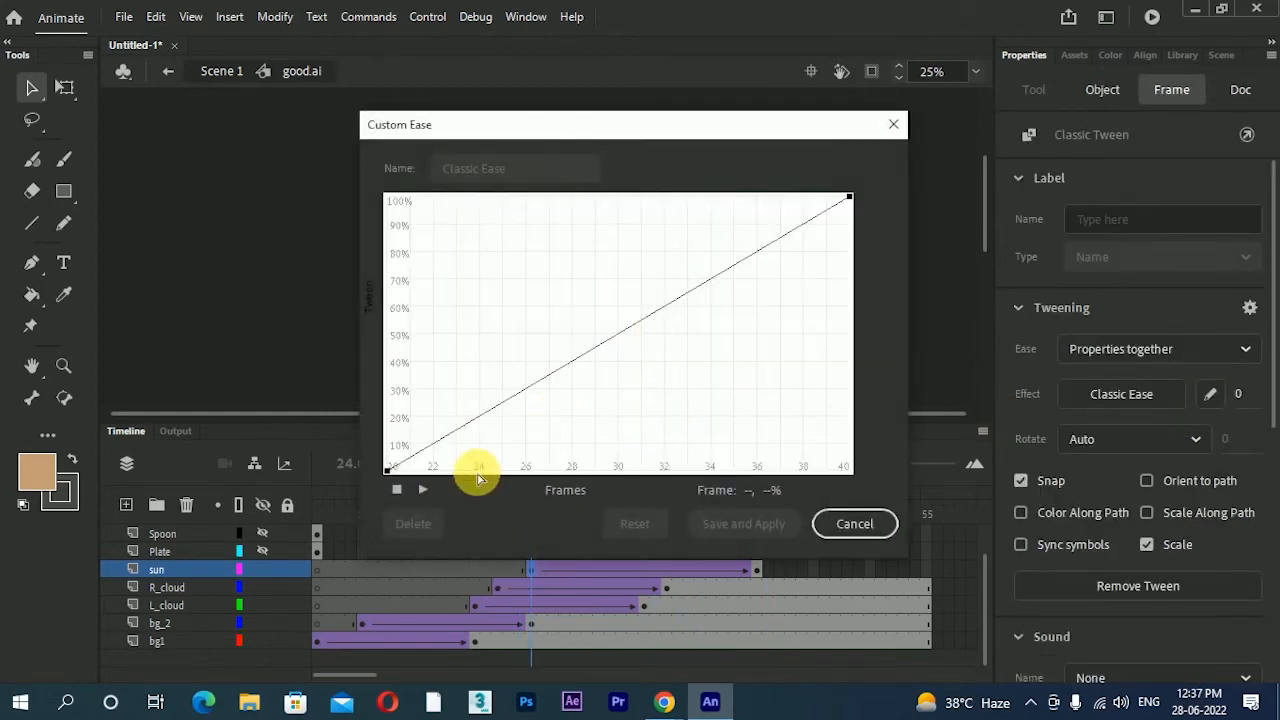
left_click(389, 472)
left_click_drag(545, 390, 309, 277)
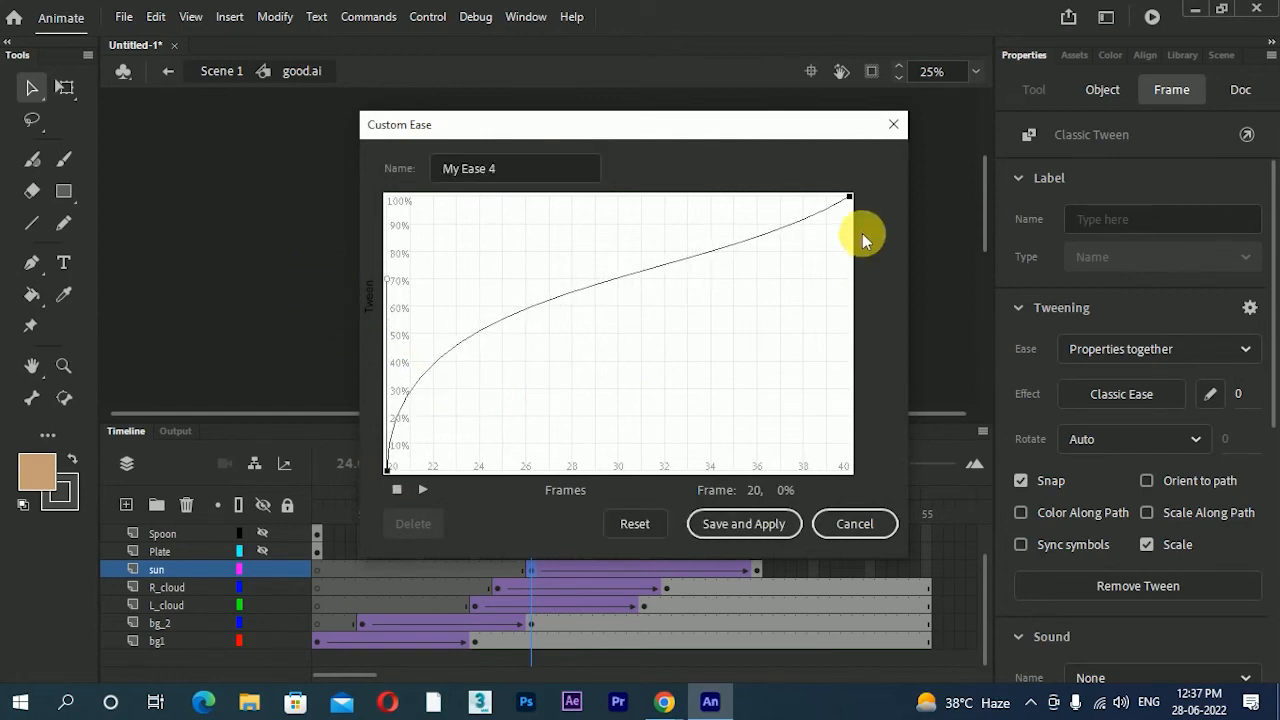
left_click_drag(851, 199, 678, 196)
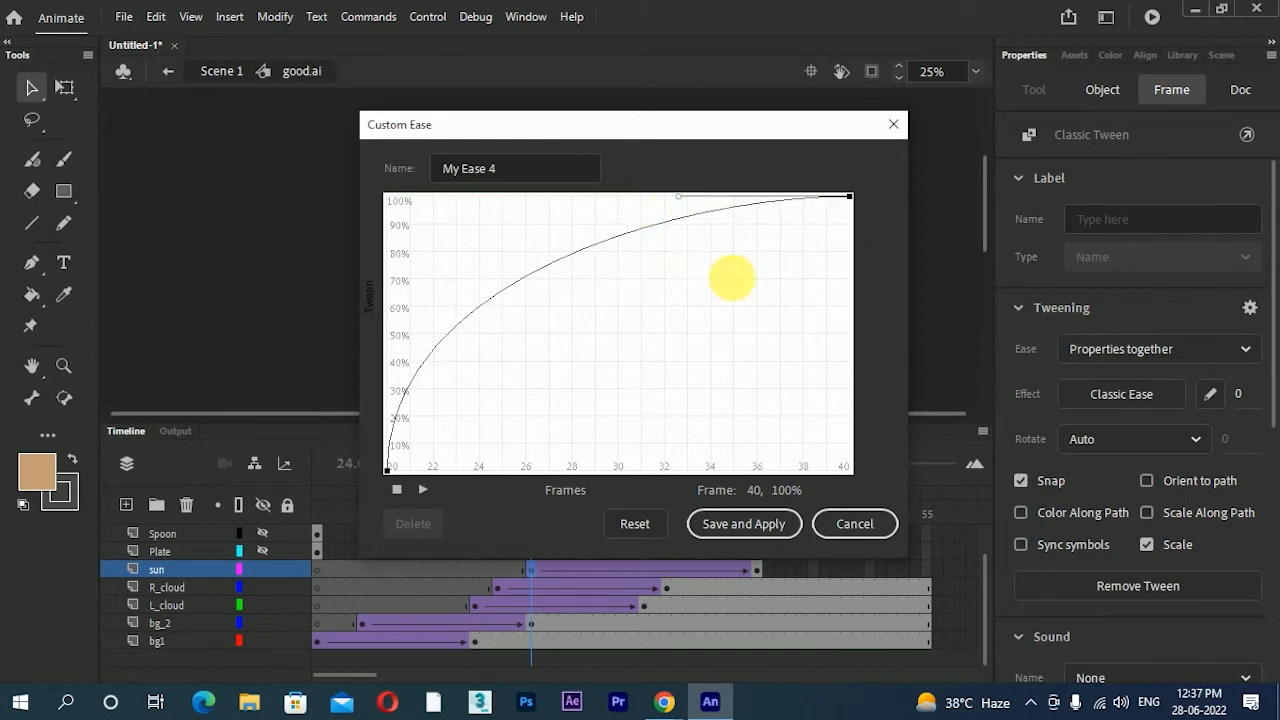
left_click(768, 520)
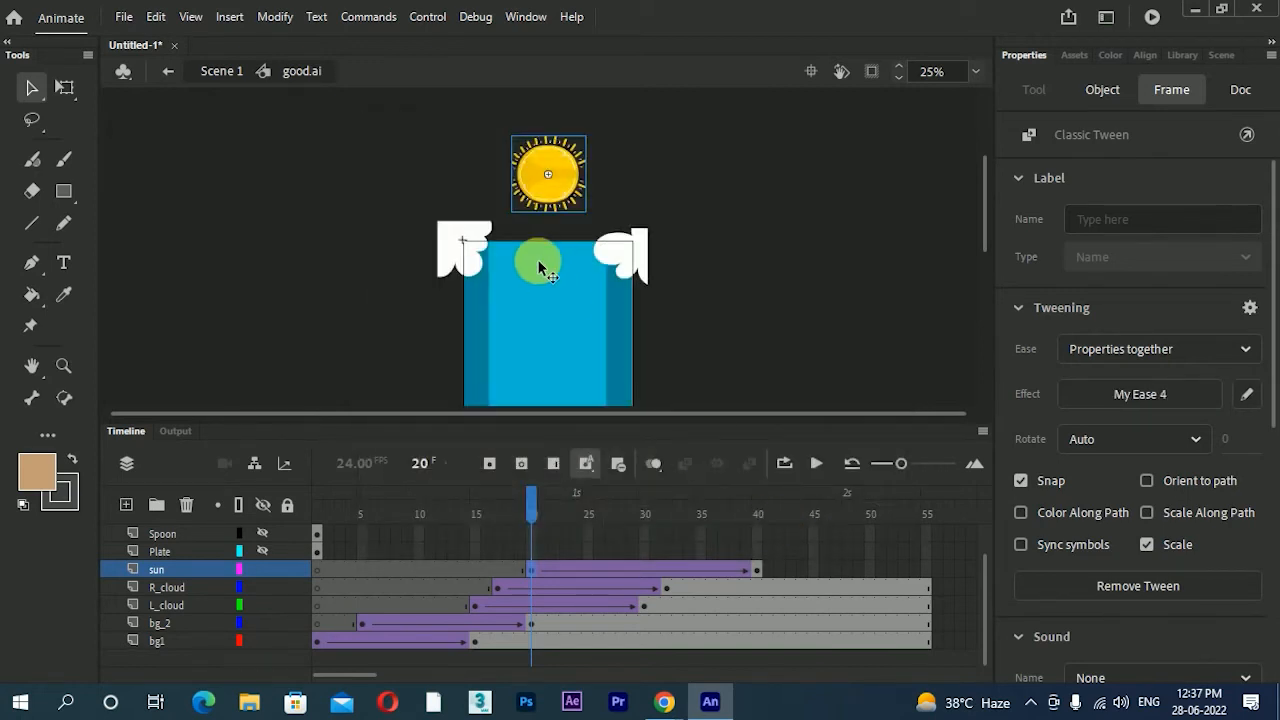
key("ctrl+Return")
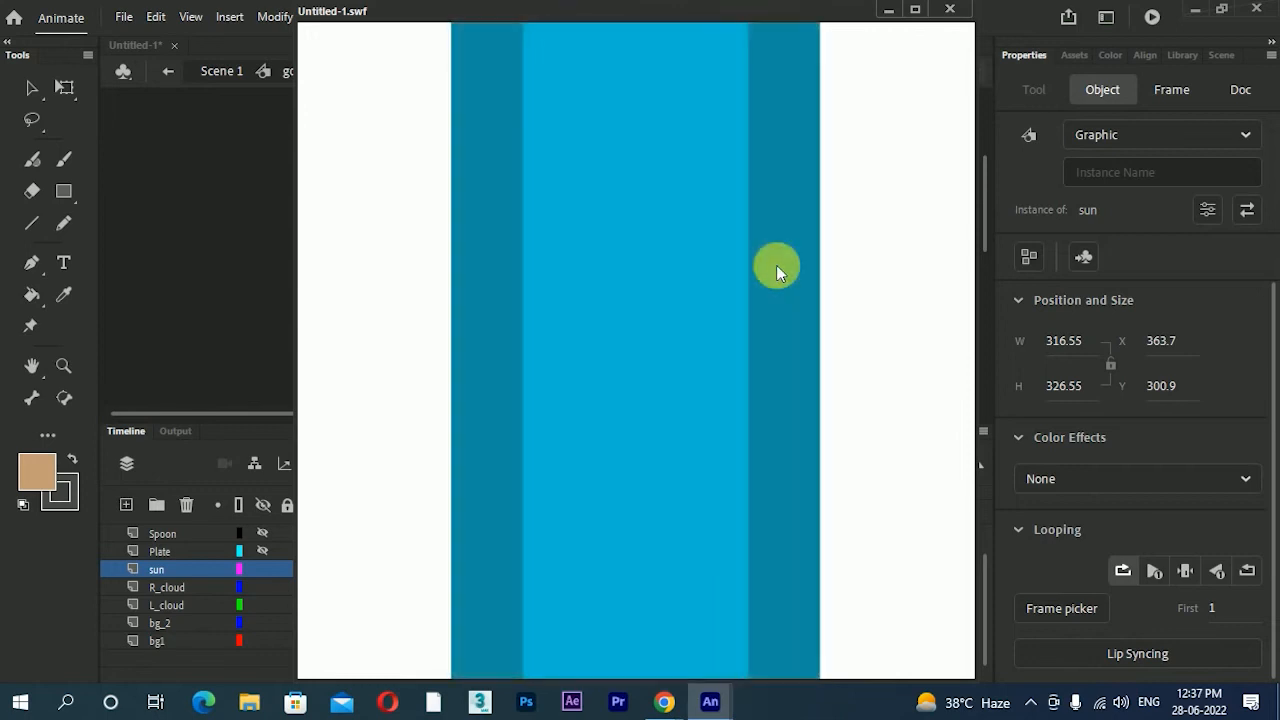
left_click(950, 10)
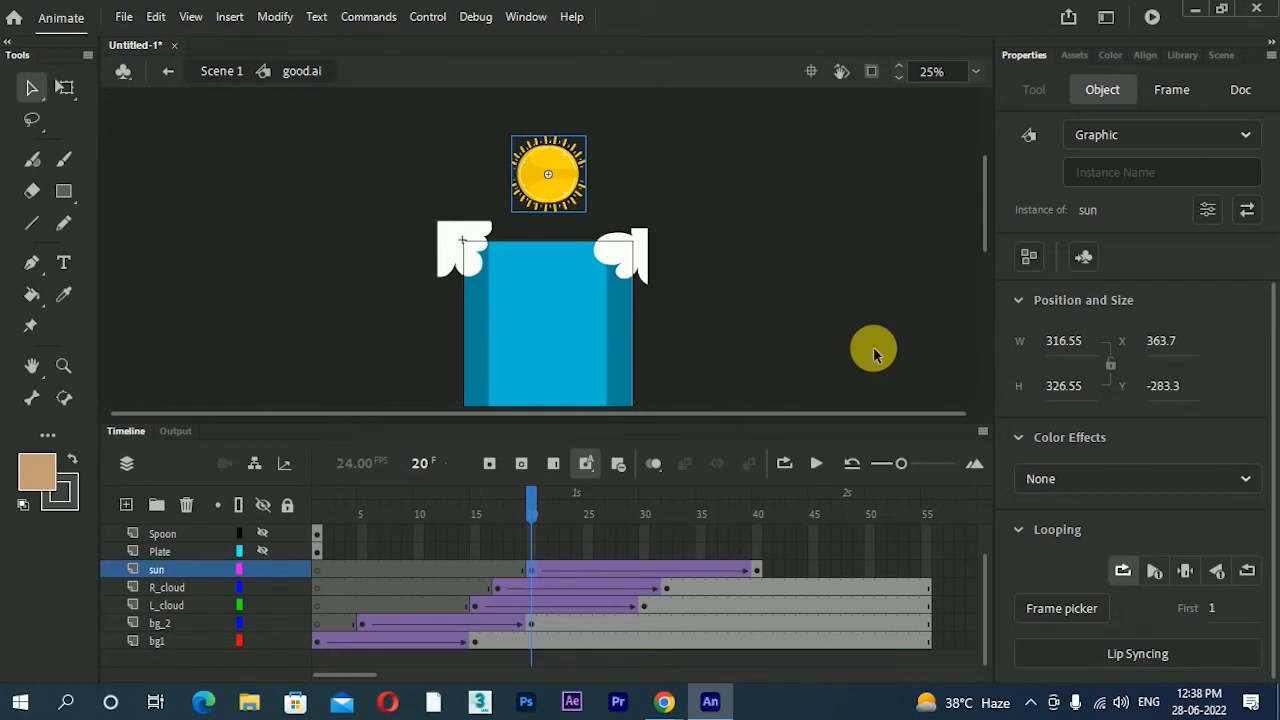
- Undo the sun layer's ease, position changes, classic tween and frame 40 keyframe
key("ctrl+z")
key("ctrl+z")
key("ctrl+z")
key("ctrl+z")
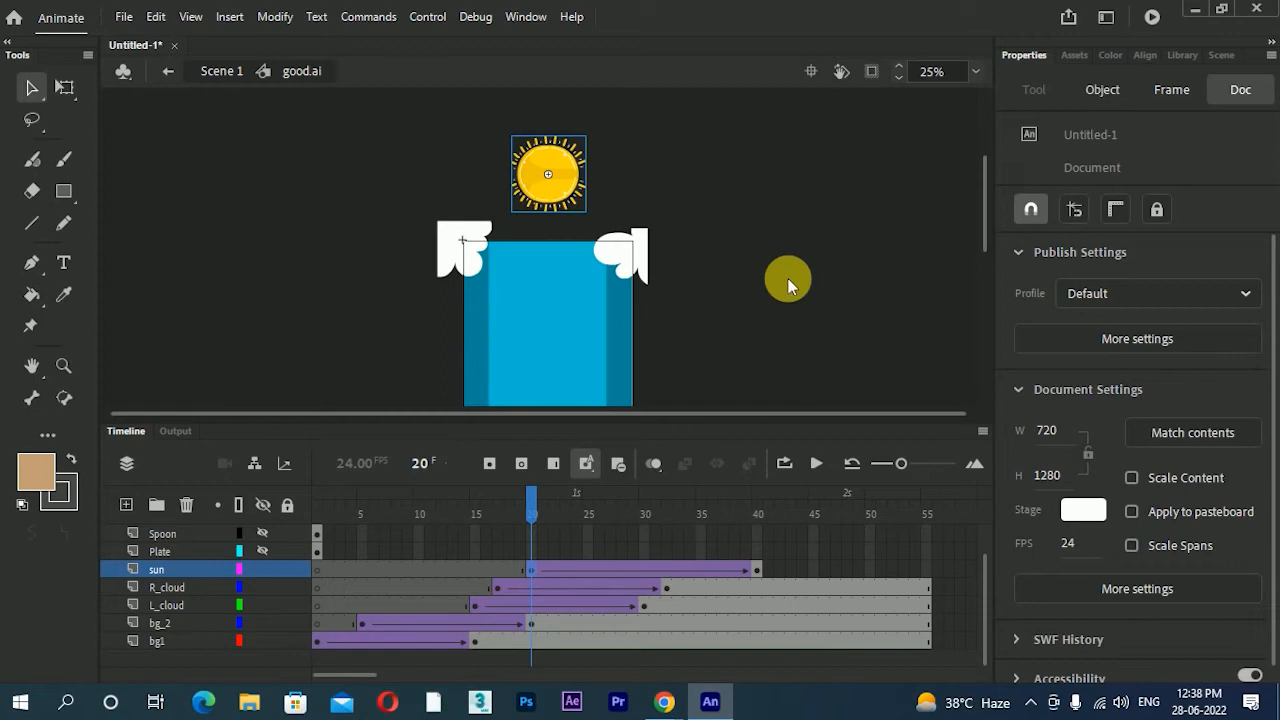
key("ctrl+z")
key("ctrl+z")
key("ctrl+z")
key("ctrl+z")
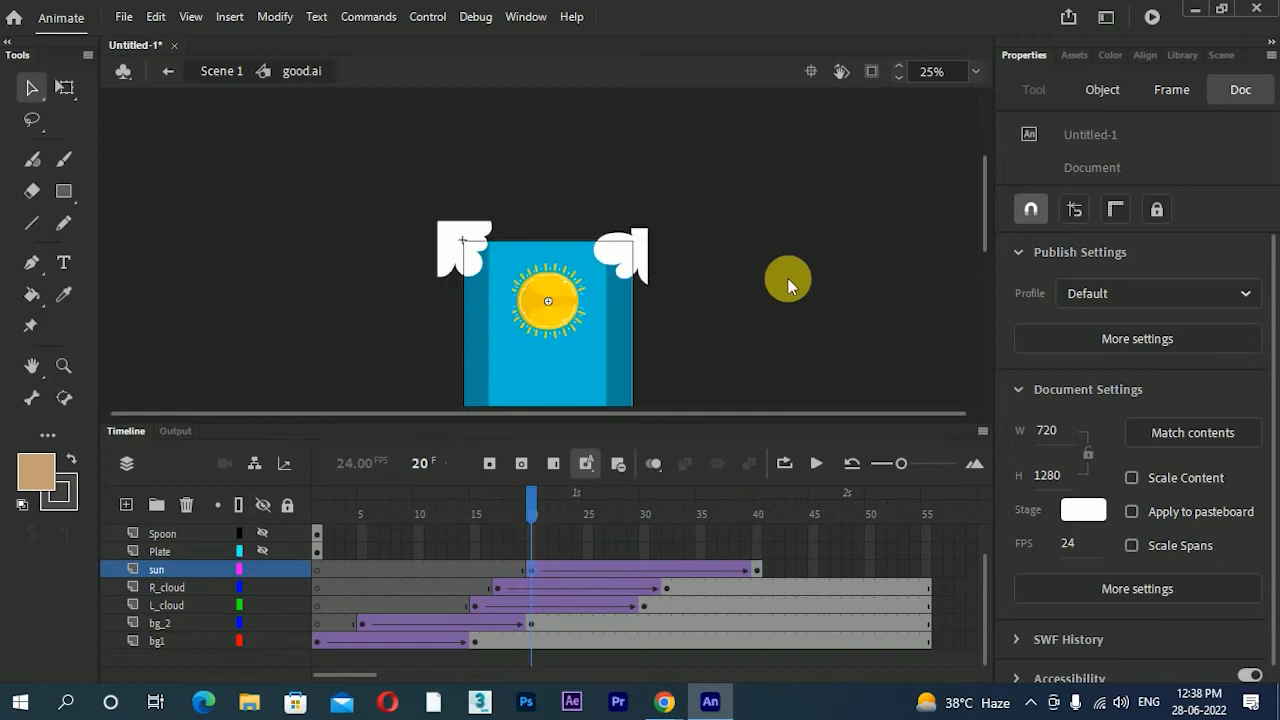
key("ctrl+z")
key("ctrl+z")
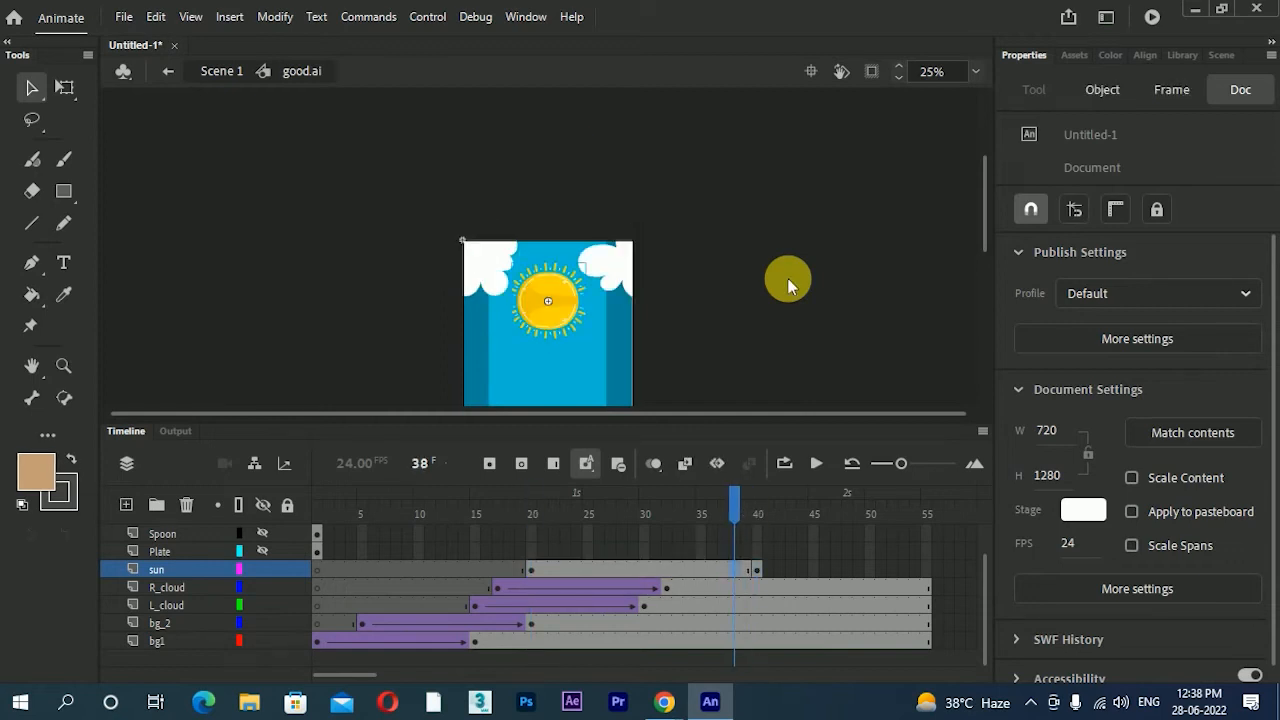
key("ctrl+z")
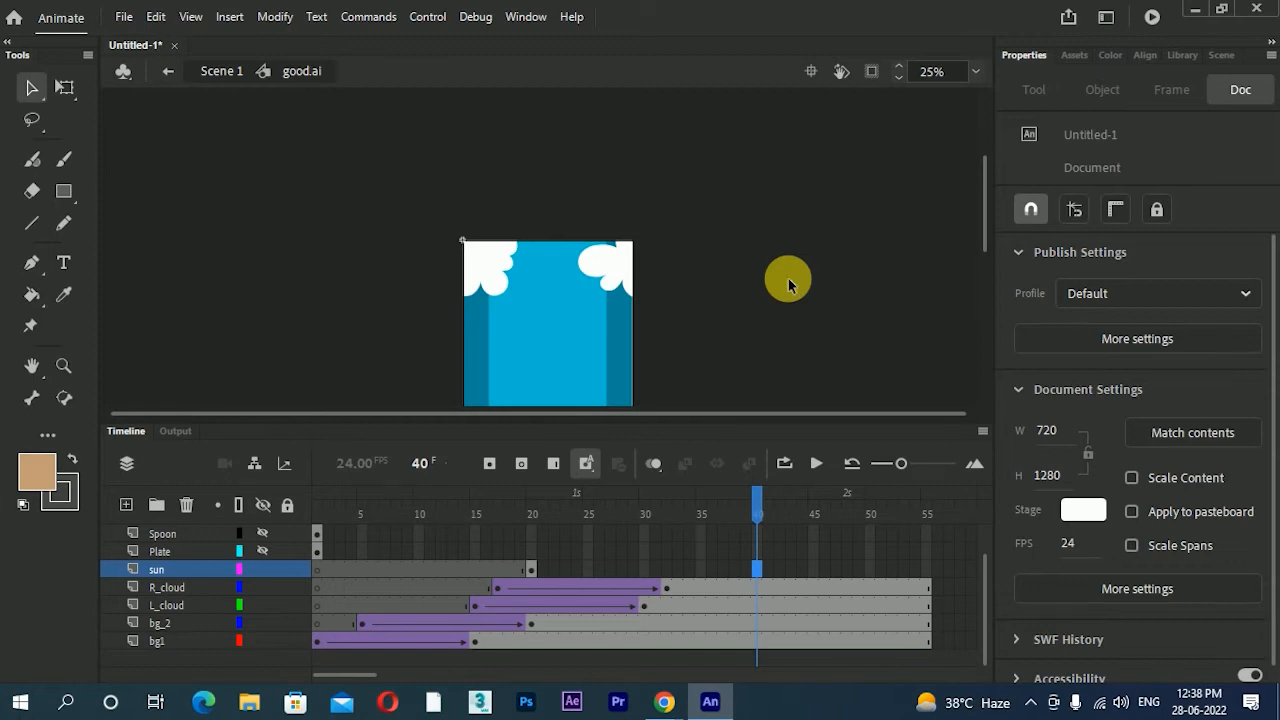
- Inside the sun symbol, add a keyframe at frame 20 and create a classic tween from frame 1, converting the content to a symbol
left_click(531, 569)
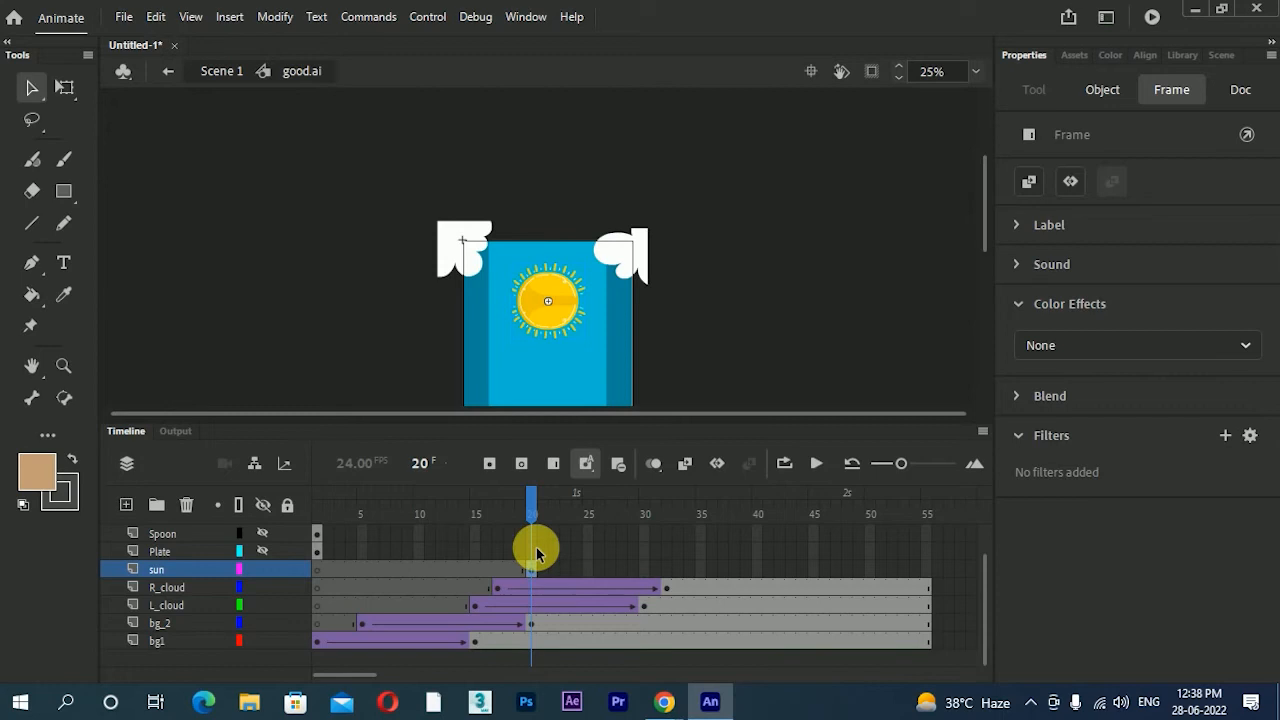
double_click(524, 310)
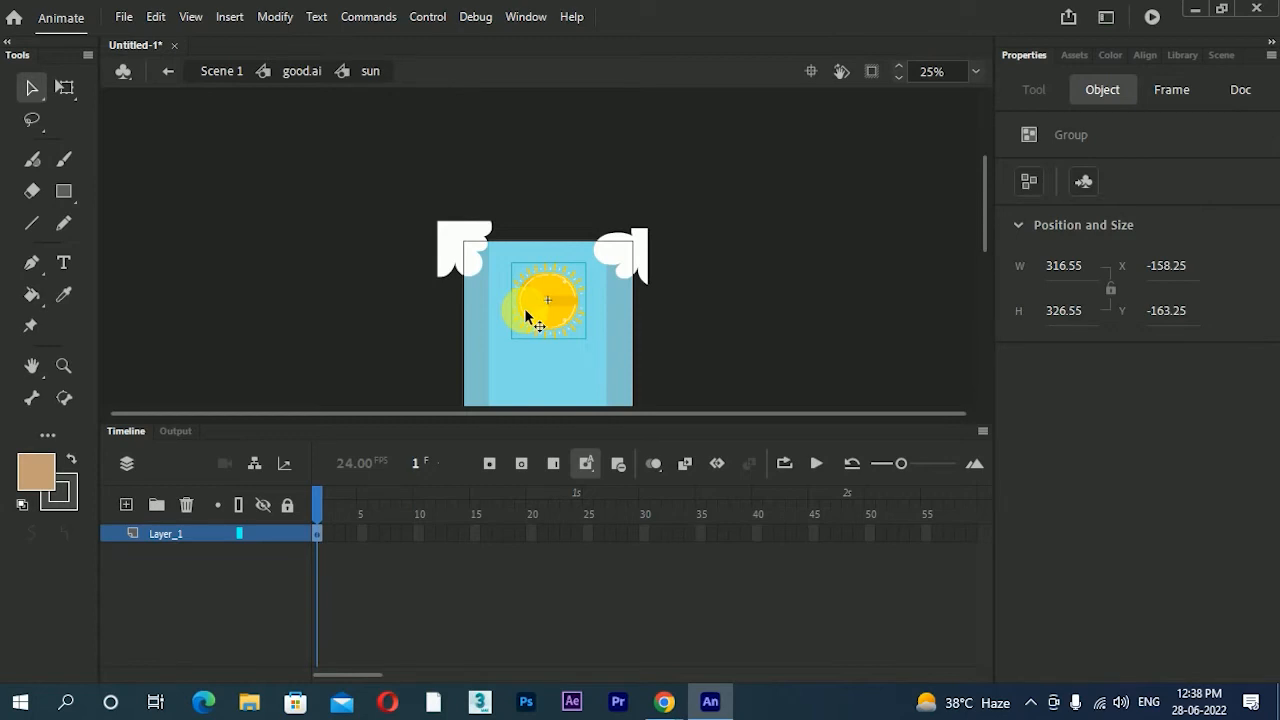
left_click(531, 538)
key("F5")
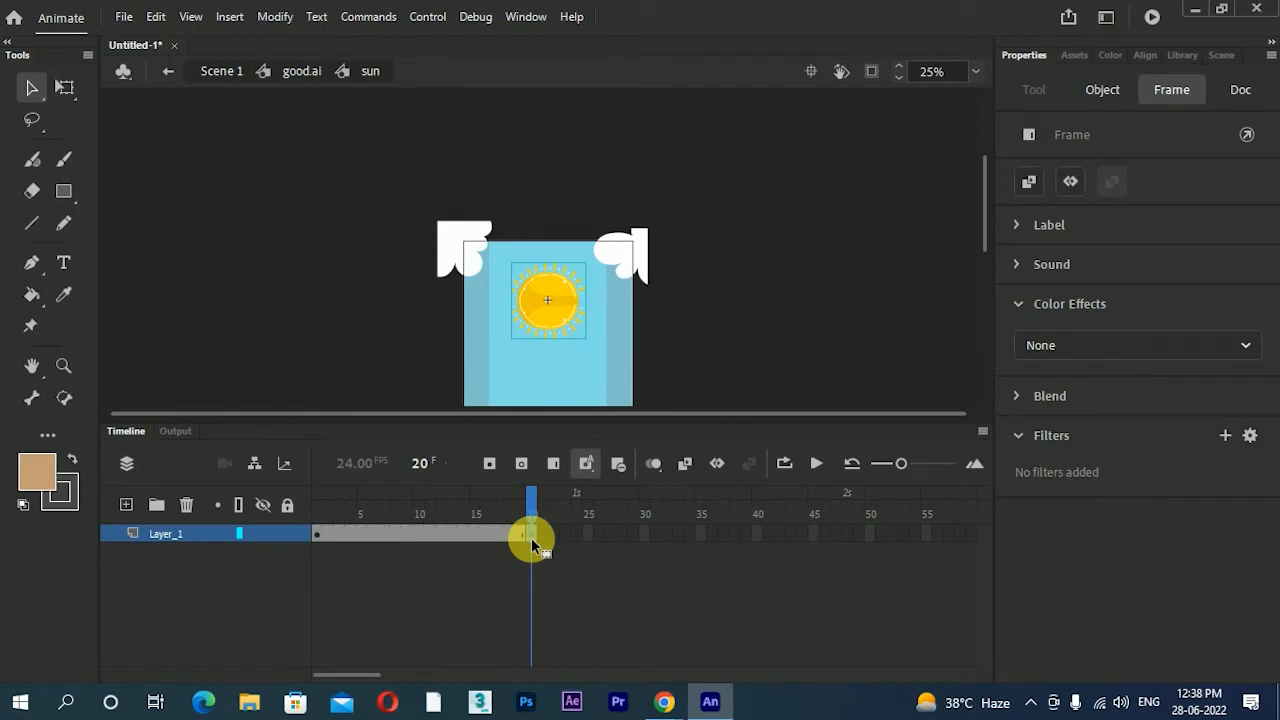
key("F6")
right_click(454, 542)
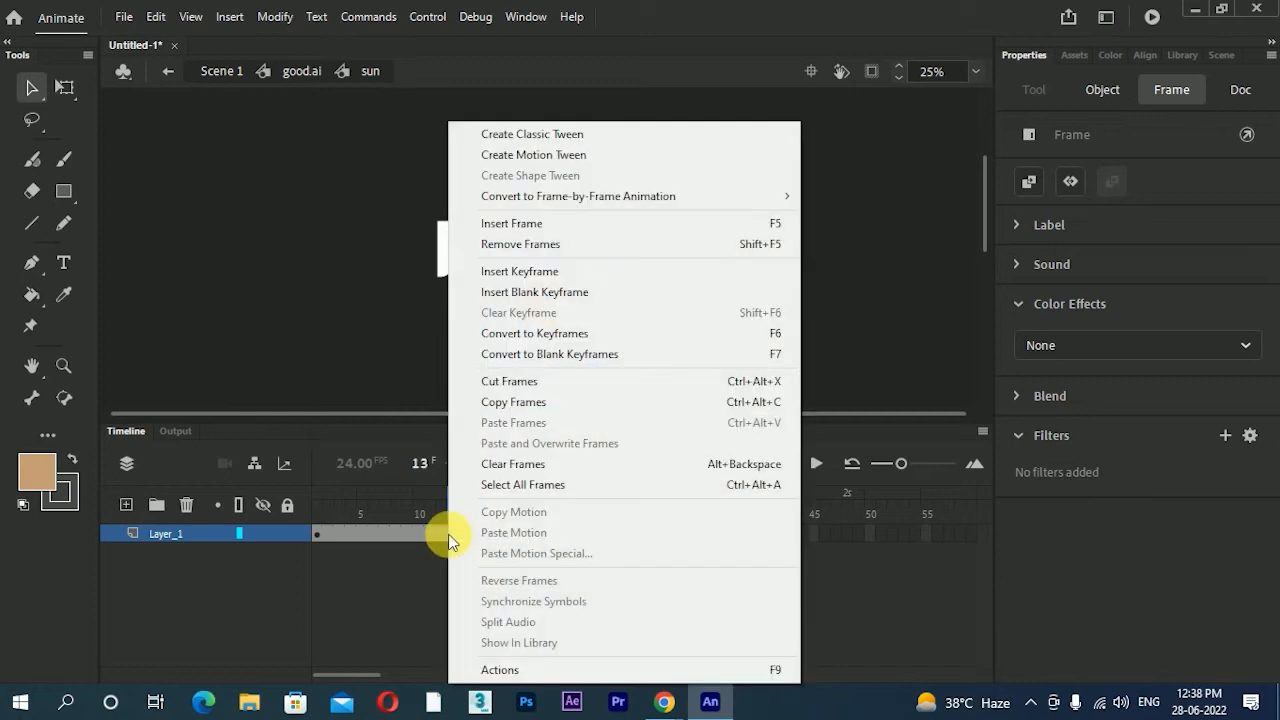
left_click(519, 137)
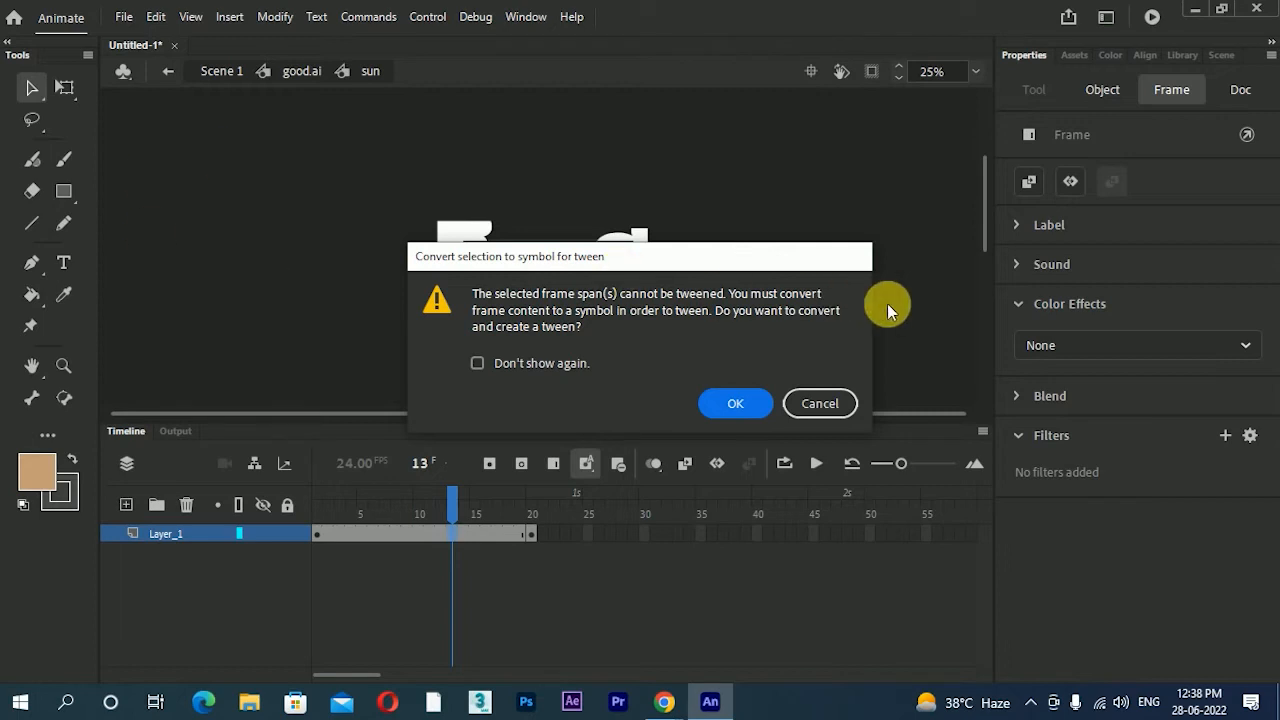
left_click(748, 403)
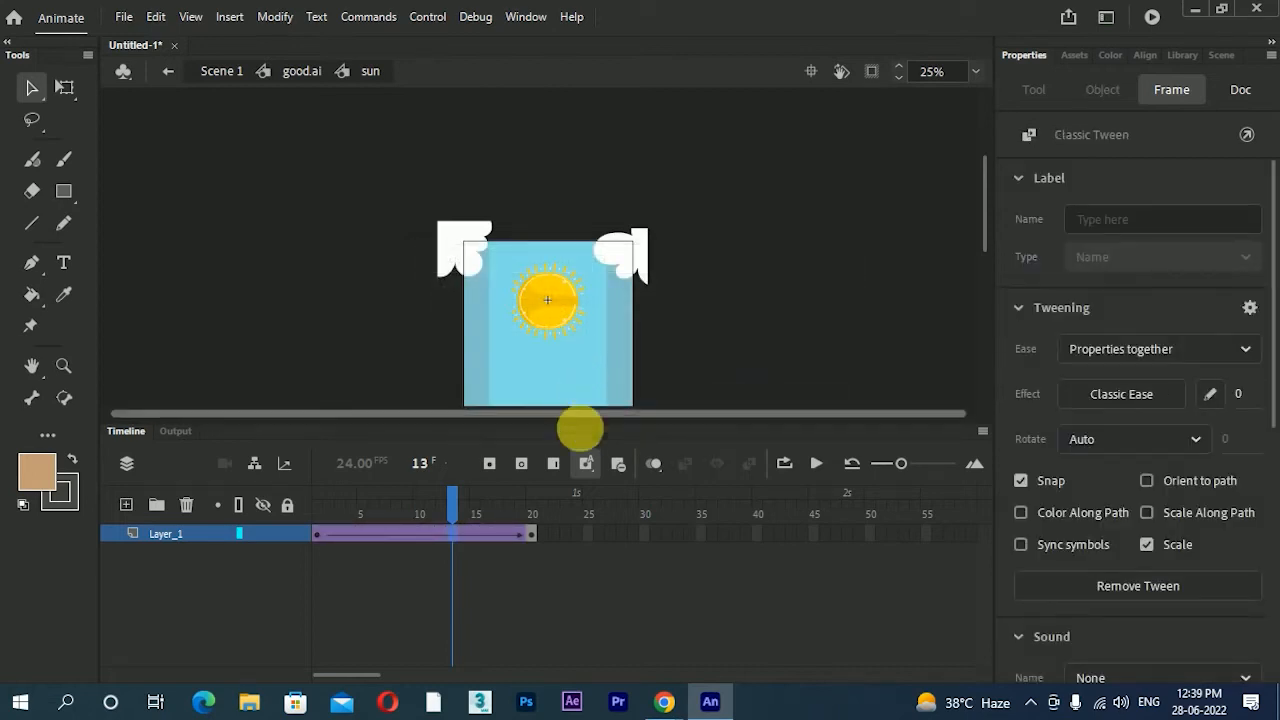
- Set the tween inside the sun symbol to rotate clockwise and scrub through its frames to check the spin
left_click(318, 509)
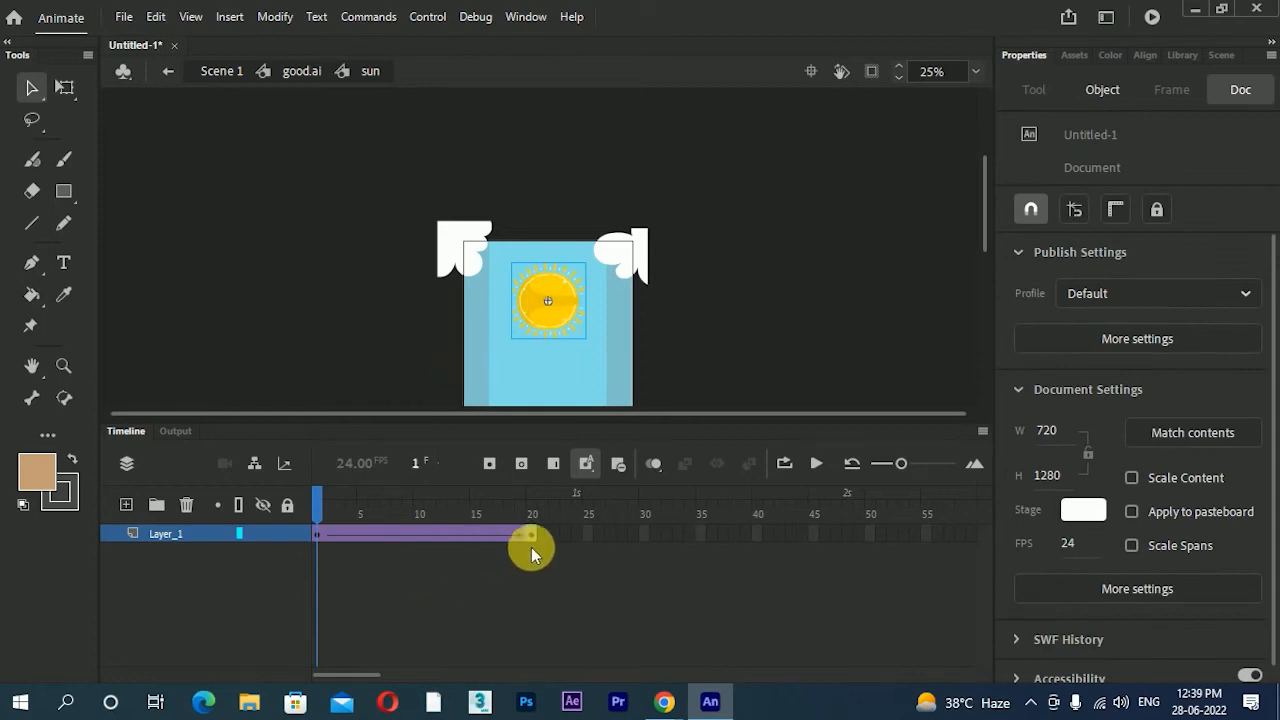
left_click(320, 531)
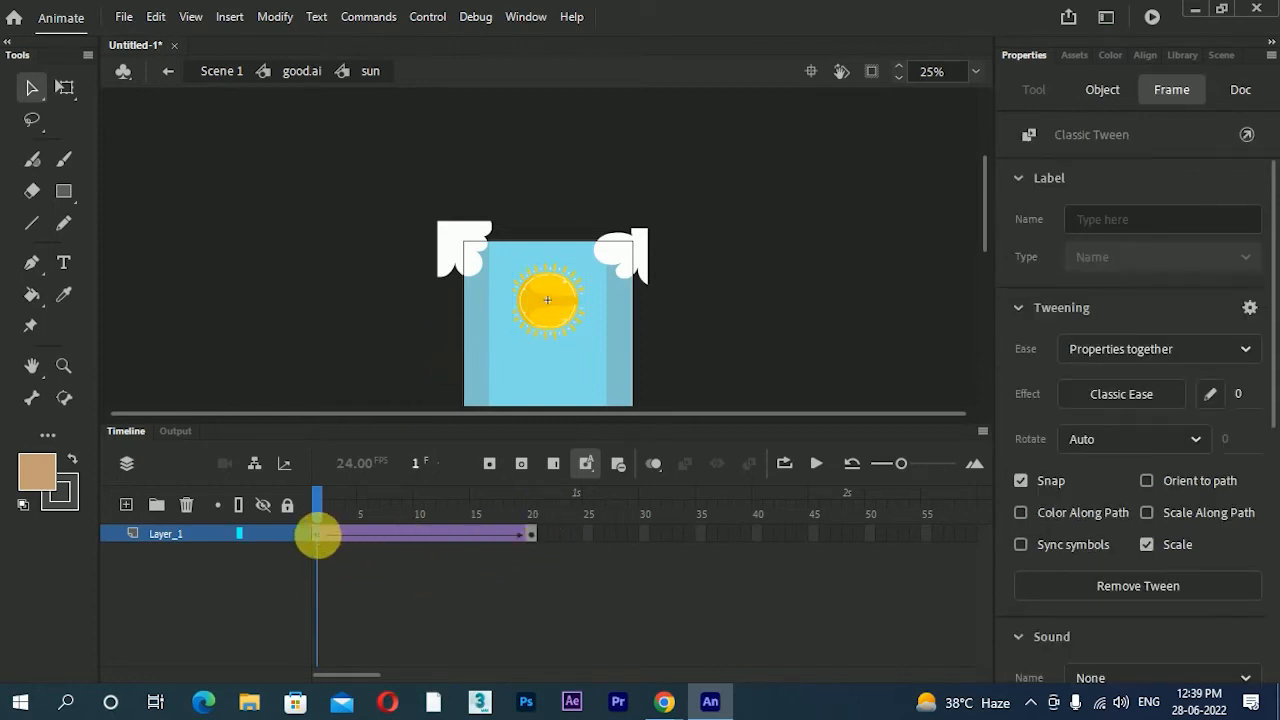
left_click(1085, 444)
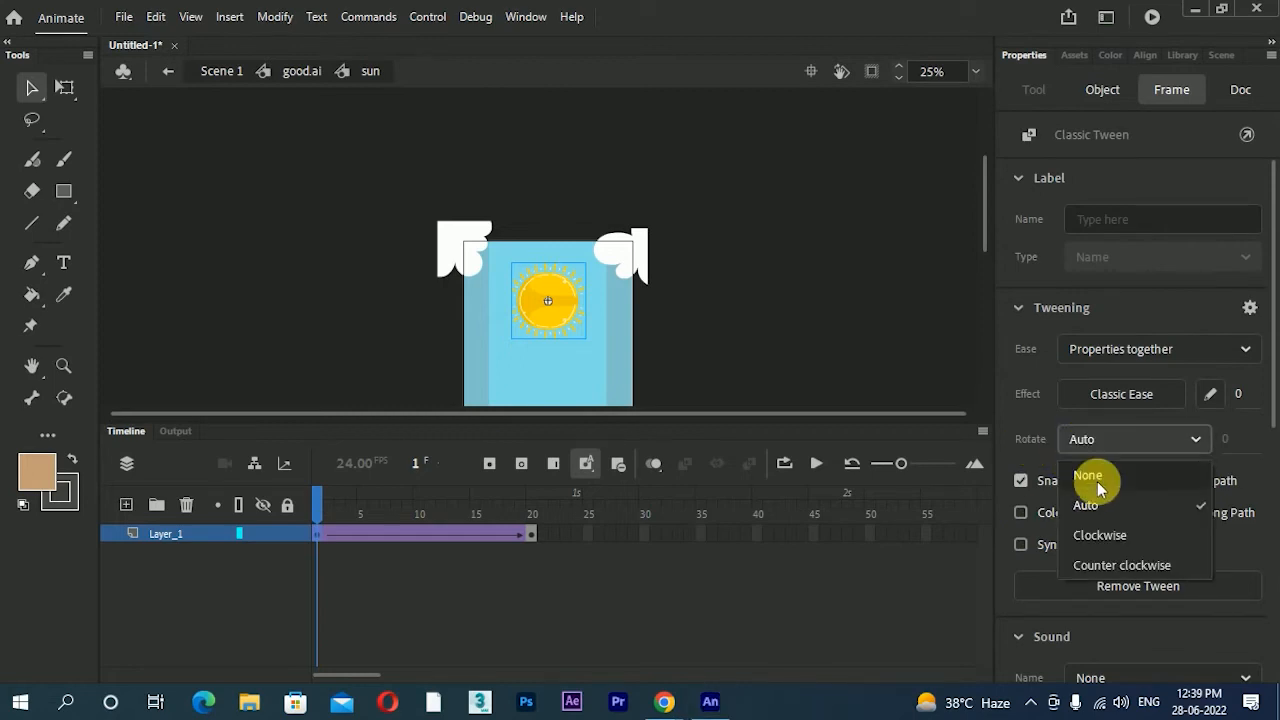
left_click(1105, 535)
left_click_drag(331, 506, 256, 505)
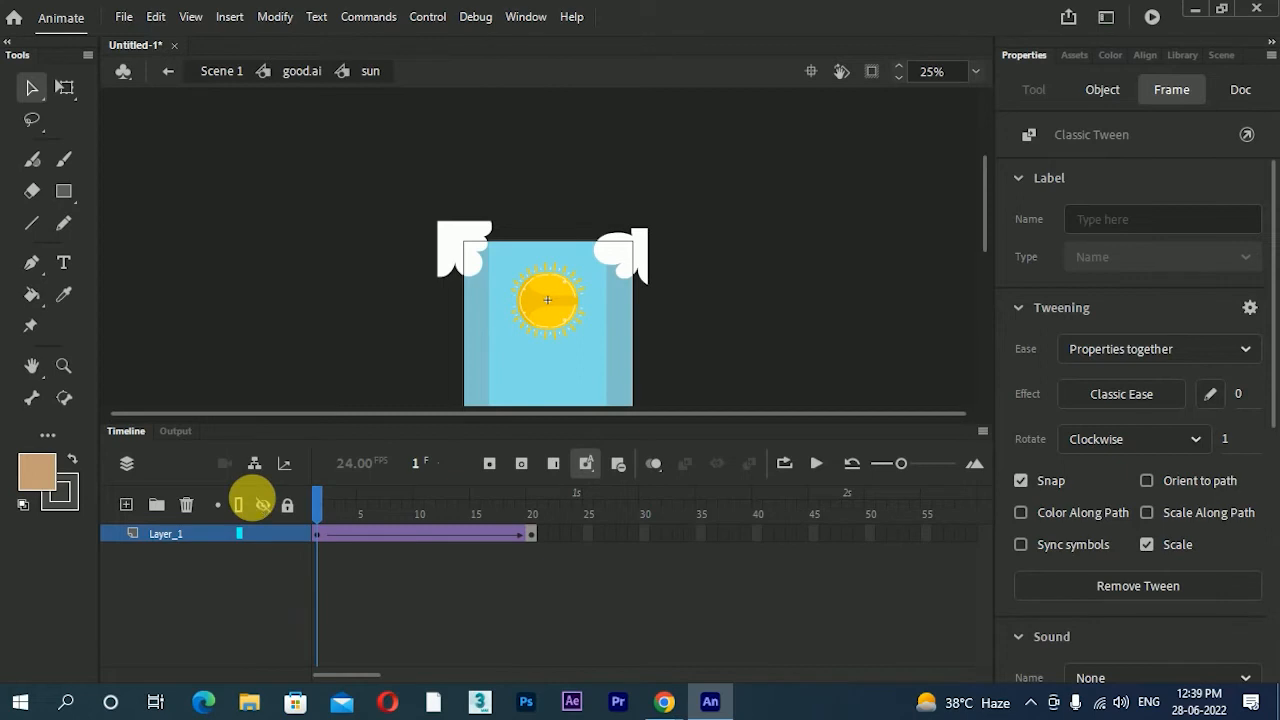
- Set the sun tween's clockwise rotation count to 2, scrub to check it, and return to the good.ai symbol
left_click(320, 541)
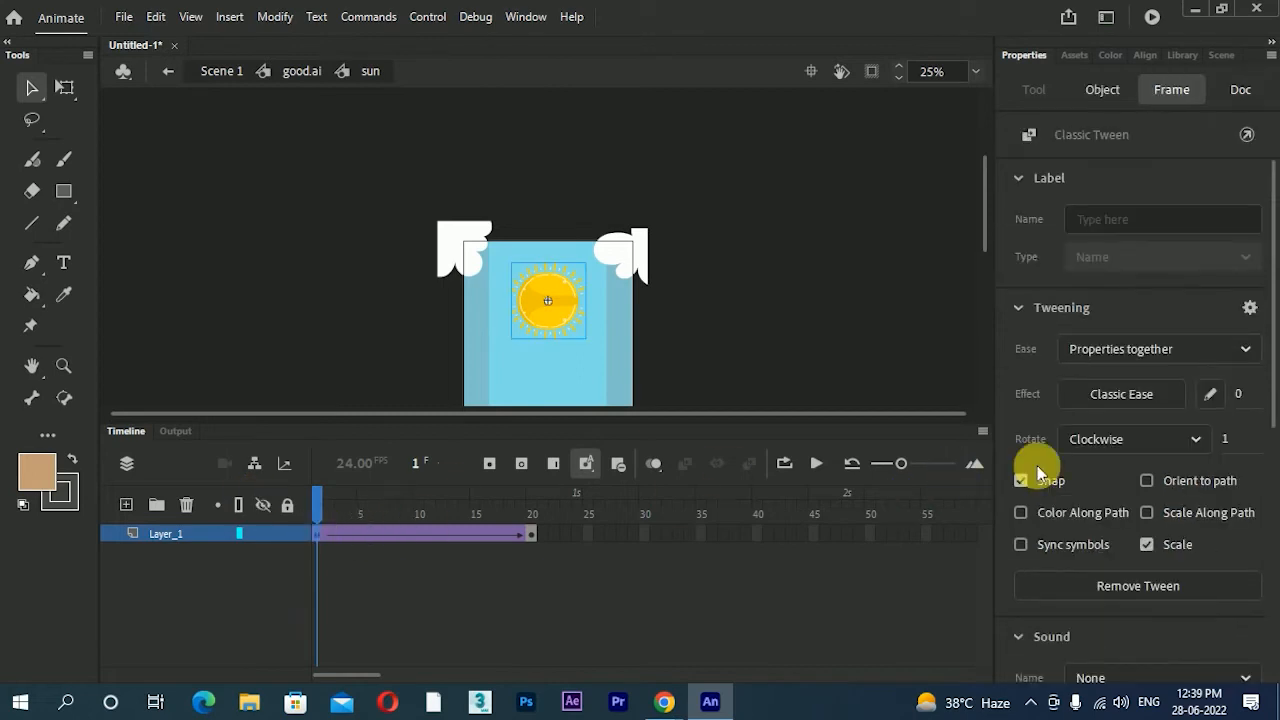
left_click(1226, 445)
type("2")
left_click(330, 500)
left_click_drag(330, 500, 294, 464)
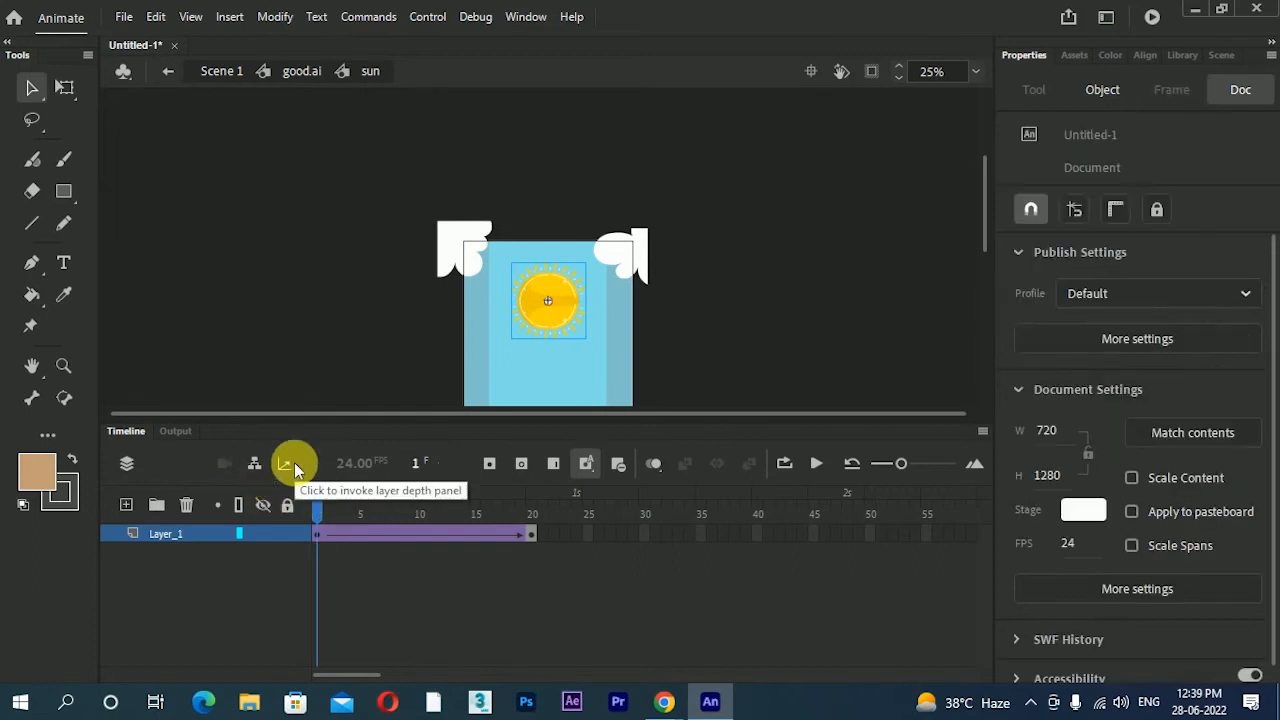
left_click(301, 71)
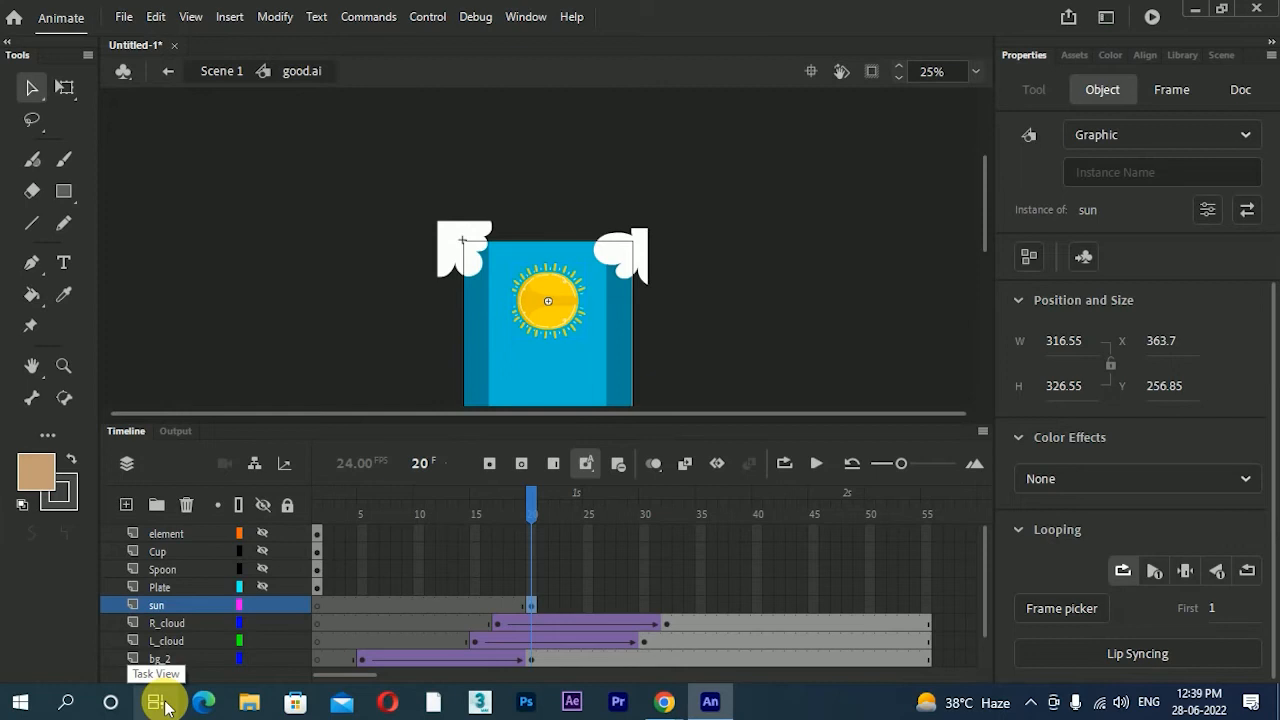
- Add a keyframe at frame 40 of the sun layer and create a classic tween between frames 20 and 40
left_click(546, 514)
left_click_drag(550, 516, 762, 584)
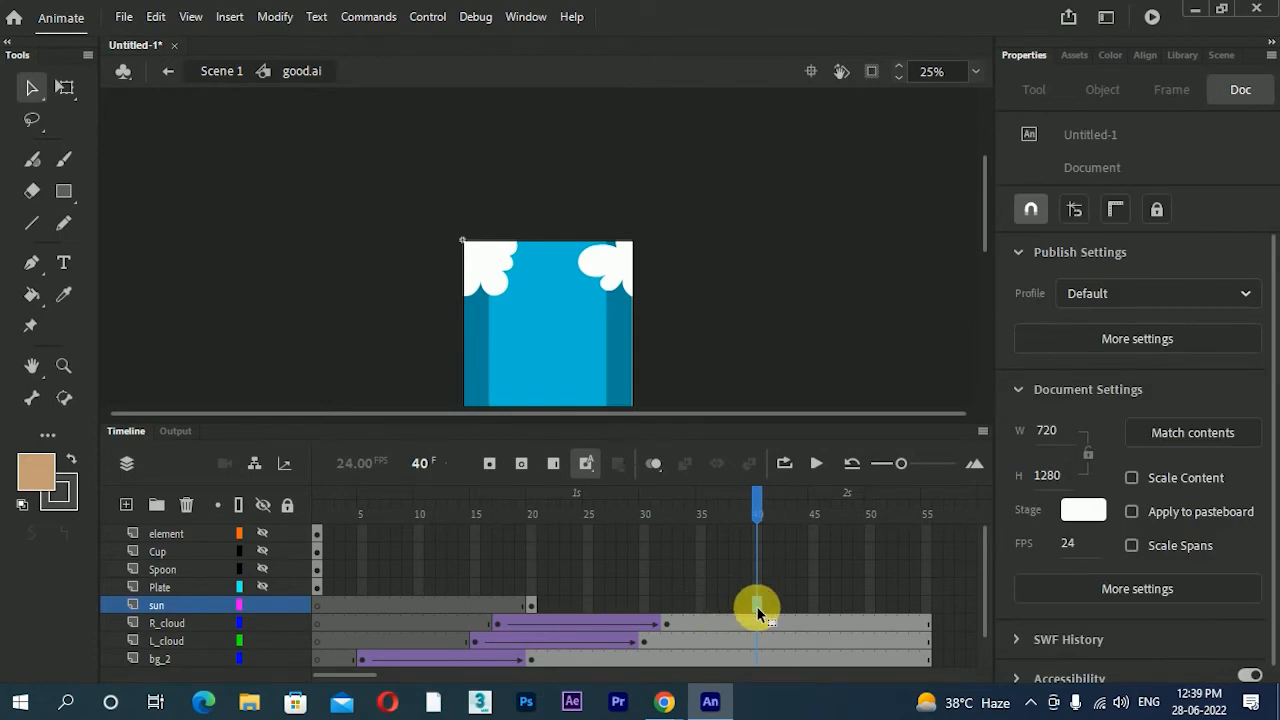
key("F5")
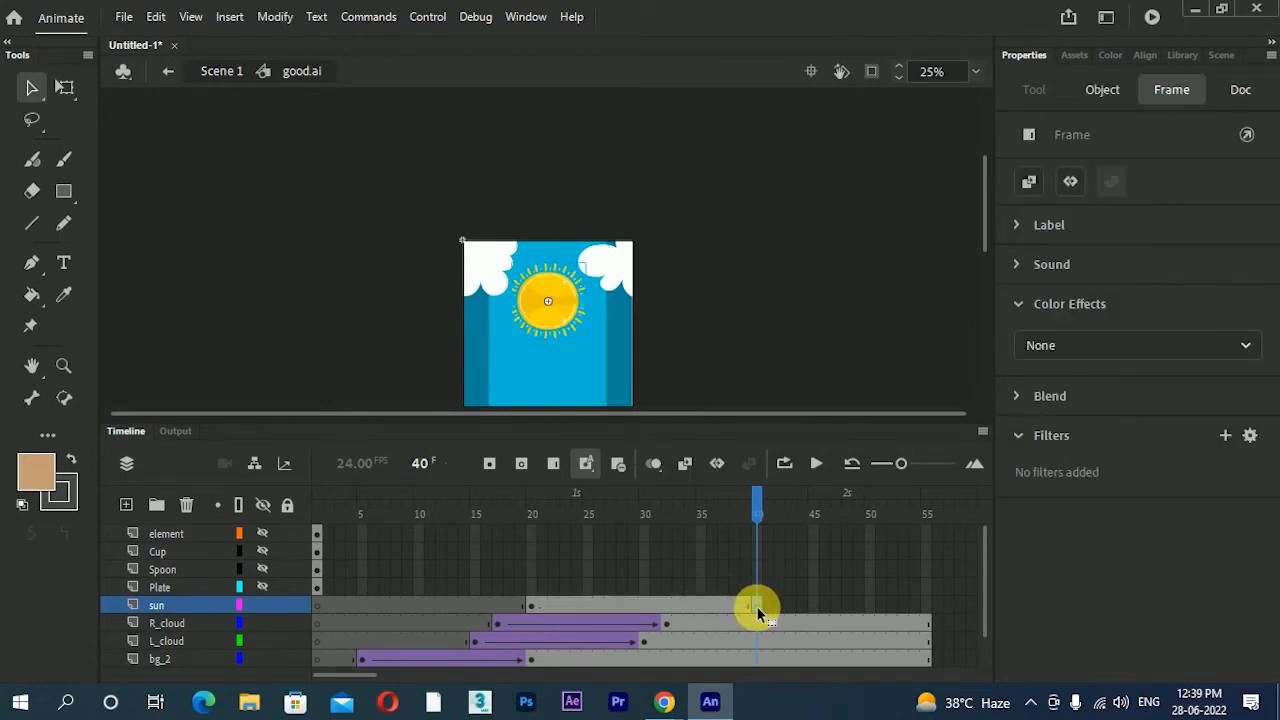
right_click(728, 607)
left_click(862, 55)
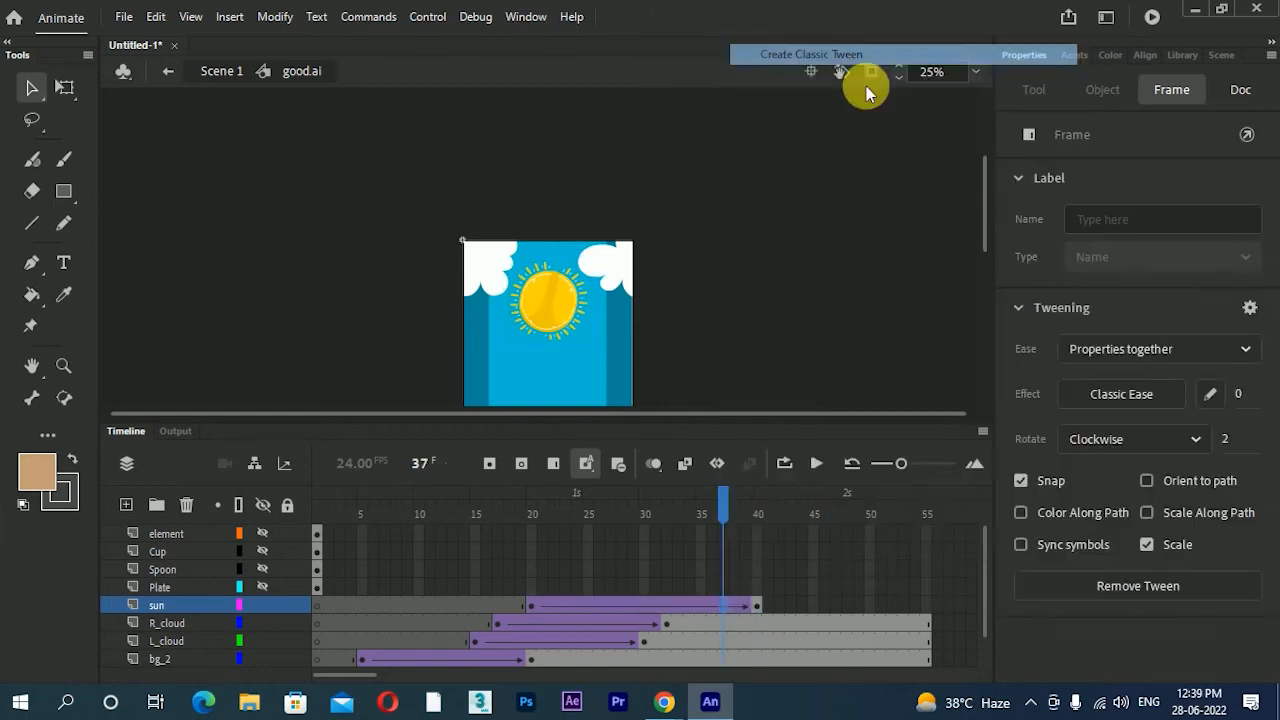
- Move the sun at frame 20 above the artboard to about Y -303 and give its tween a custom ease that starts fast and slows down
left_click(531, 606)
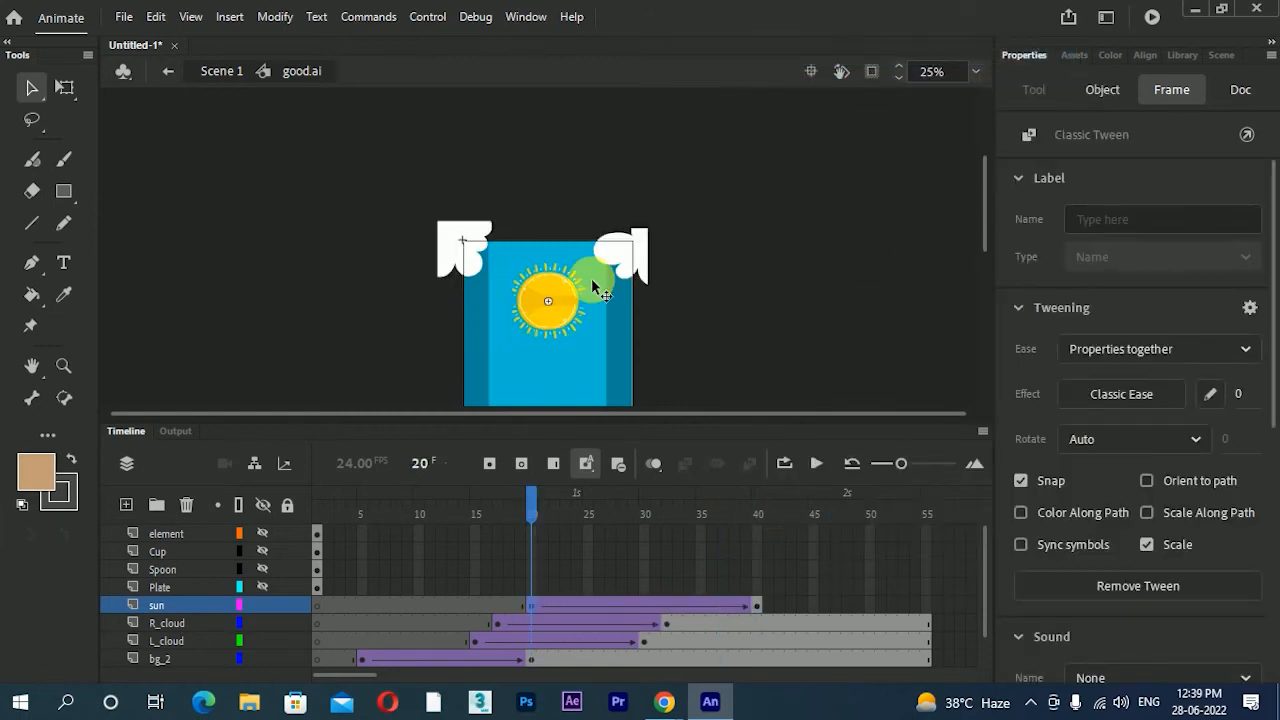
left_click_drag(549, 305, 548, 169)
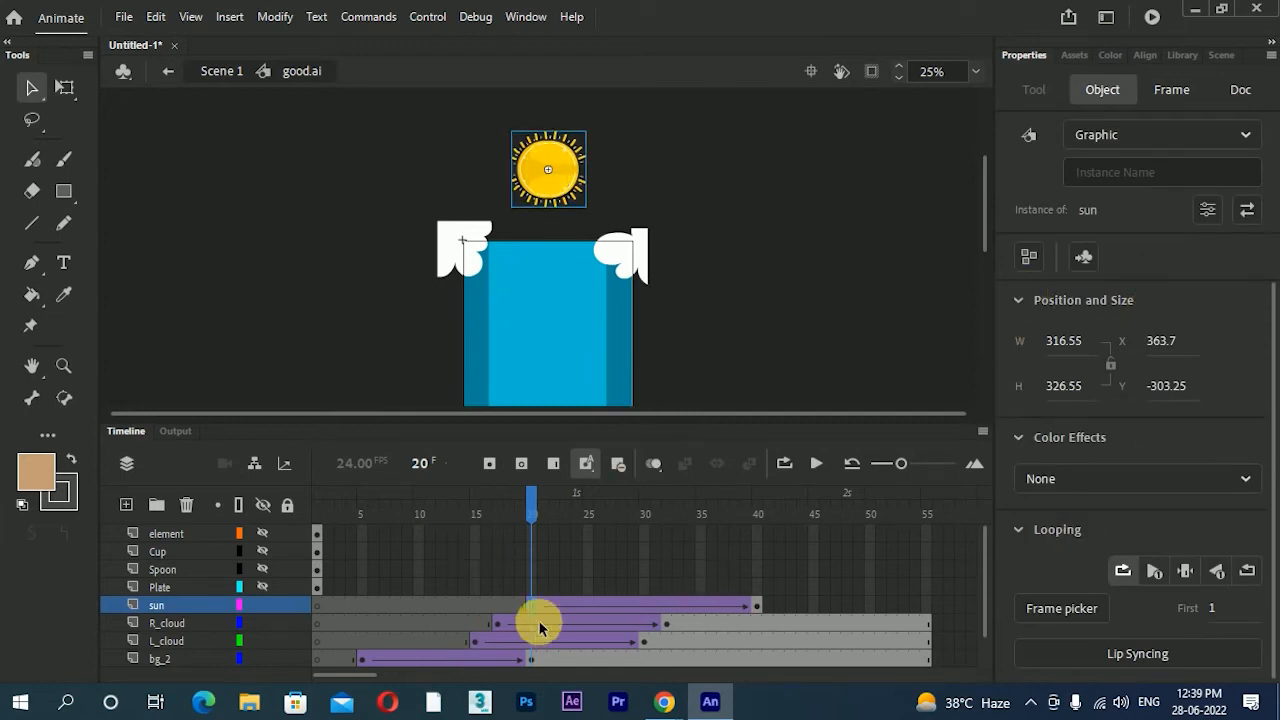
left_click(535, 606)
left_click(1210, 395)
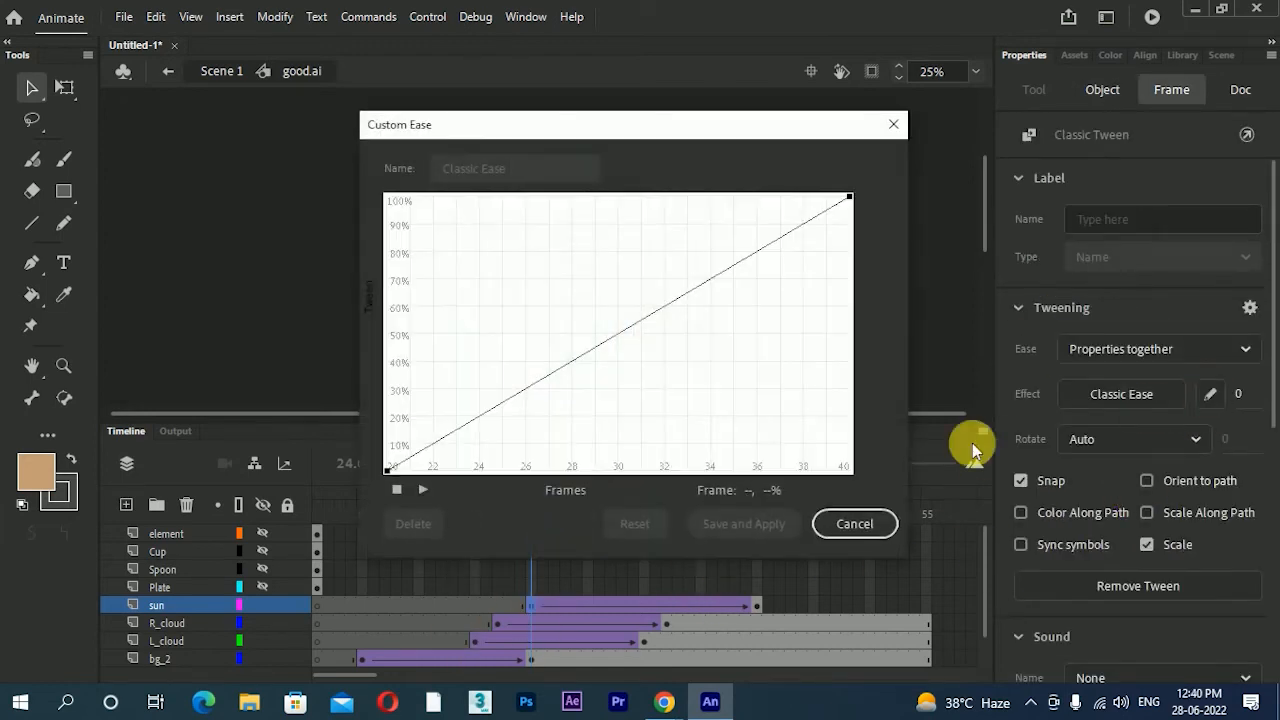
left_click_drag(393, 472, 372, 286)
left_click(853, 203)
left_click_drag(700, 283, 706, 213)
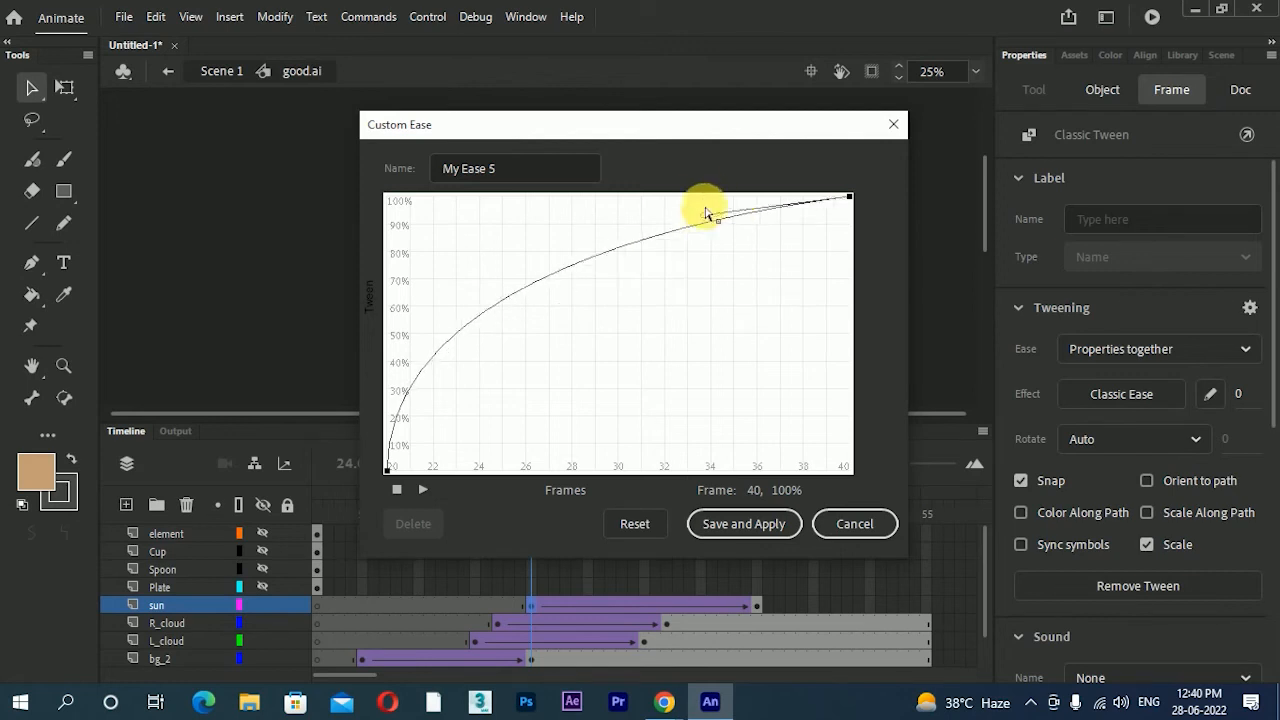
left_click(708, 520)
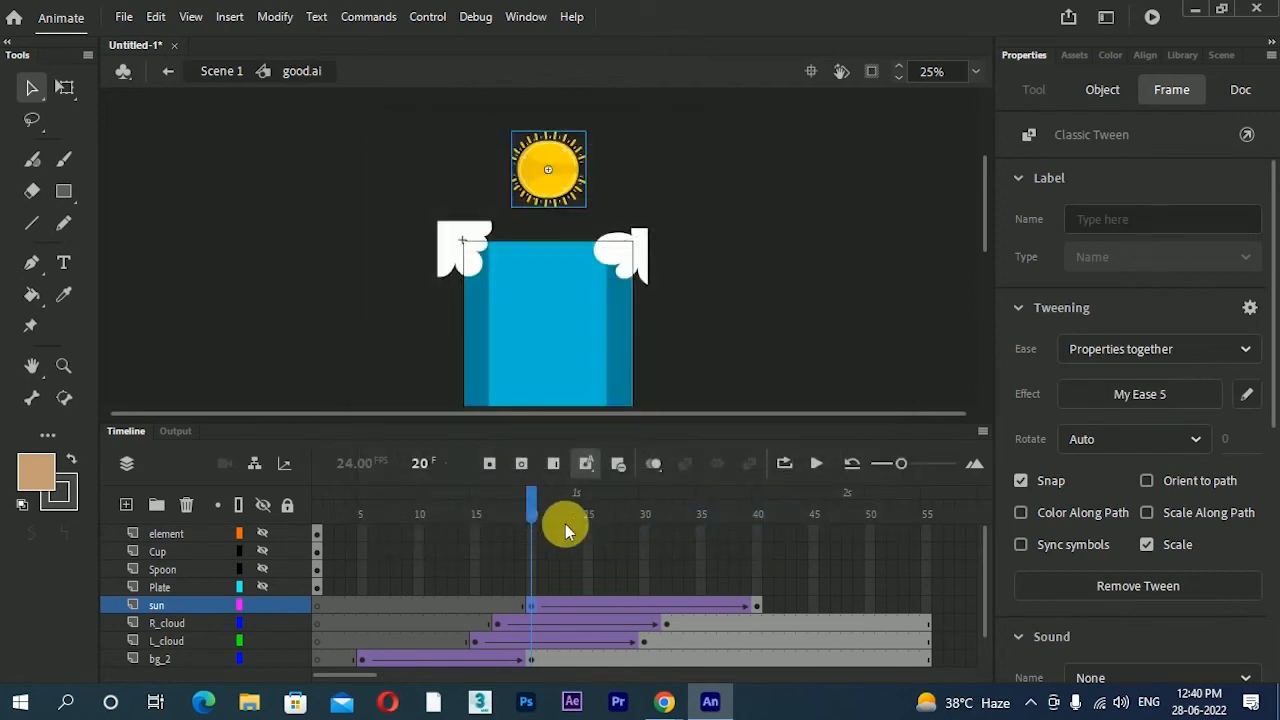
left_click_drag(530, 508, 762, 549)
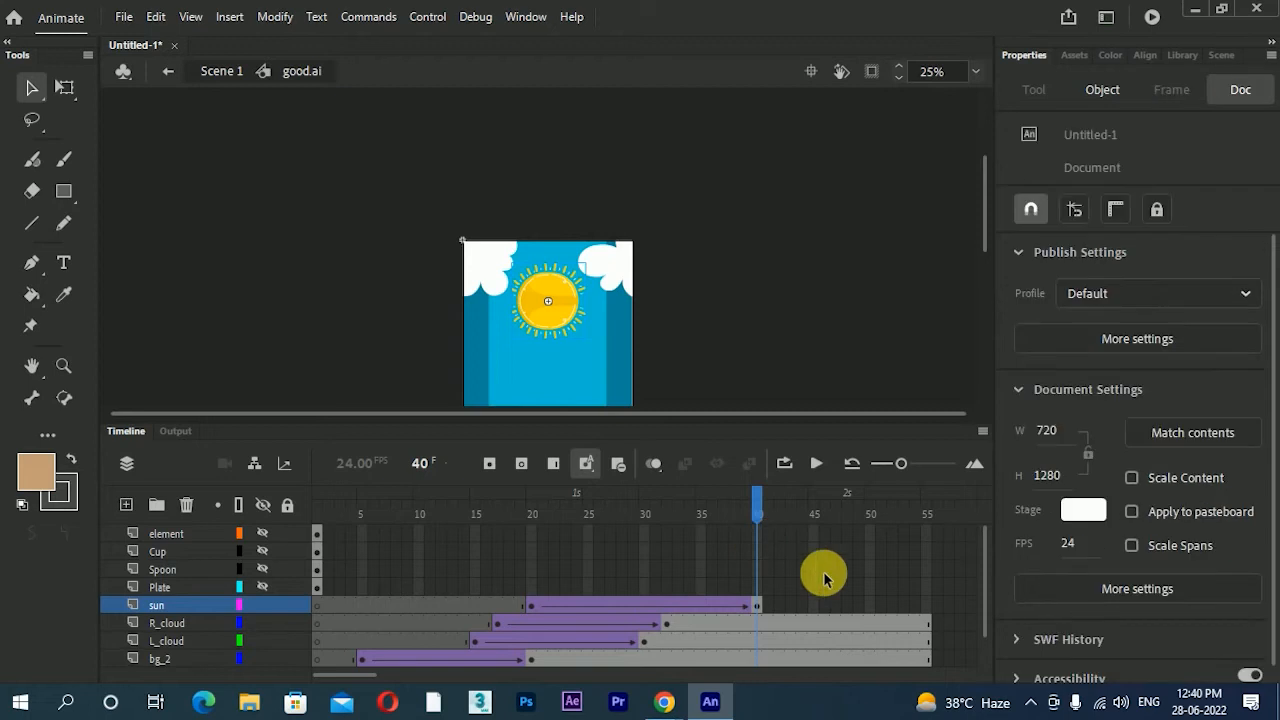
- Extend the sun layer to frame 55 and preview the animation in a test movie
left_click(928, 607)
key("F5")
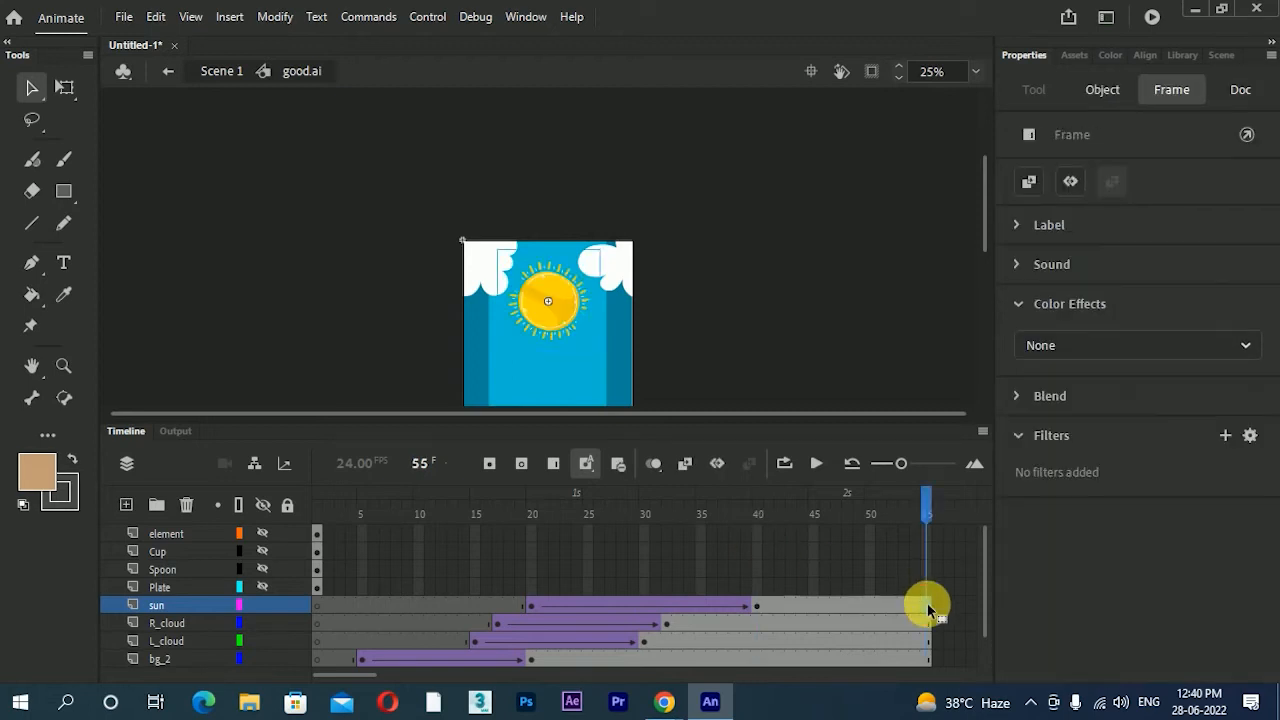
key("ctrl+Return")
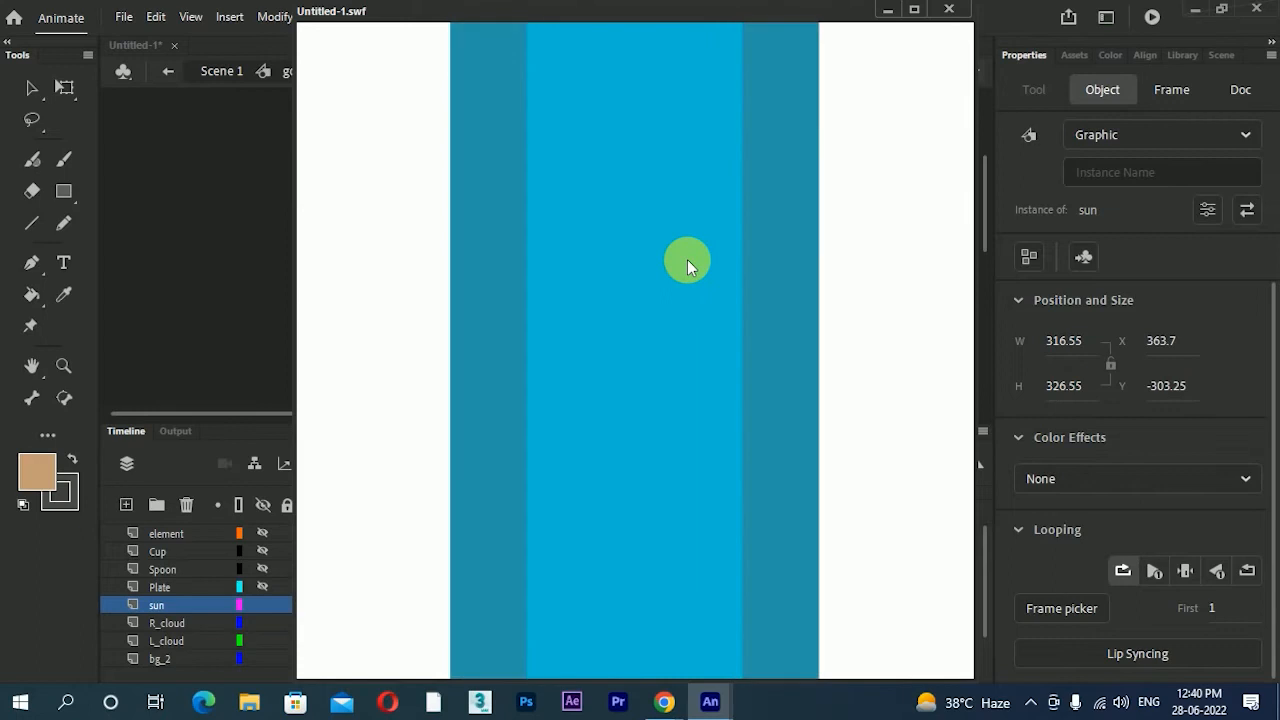
left_click(949, 9)
- Inside the sun symbol, set the tween's clockwise rotation count to 1 and return to the good.ai symbol
left_click_drag(650, 512, 529, 580)
left_click(528, 360)
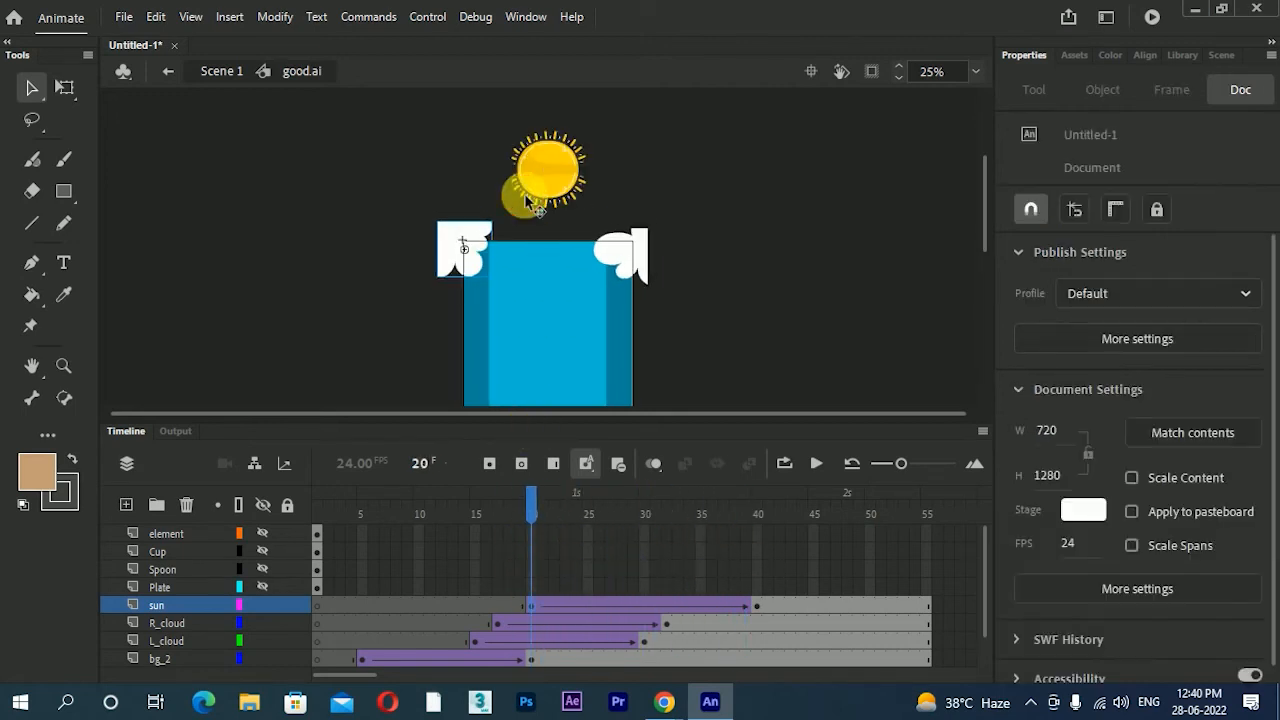
double_click(527, 200)
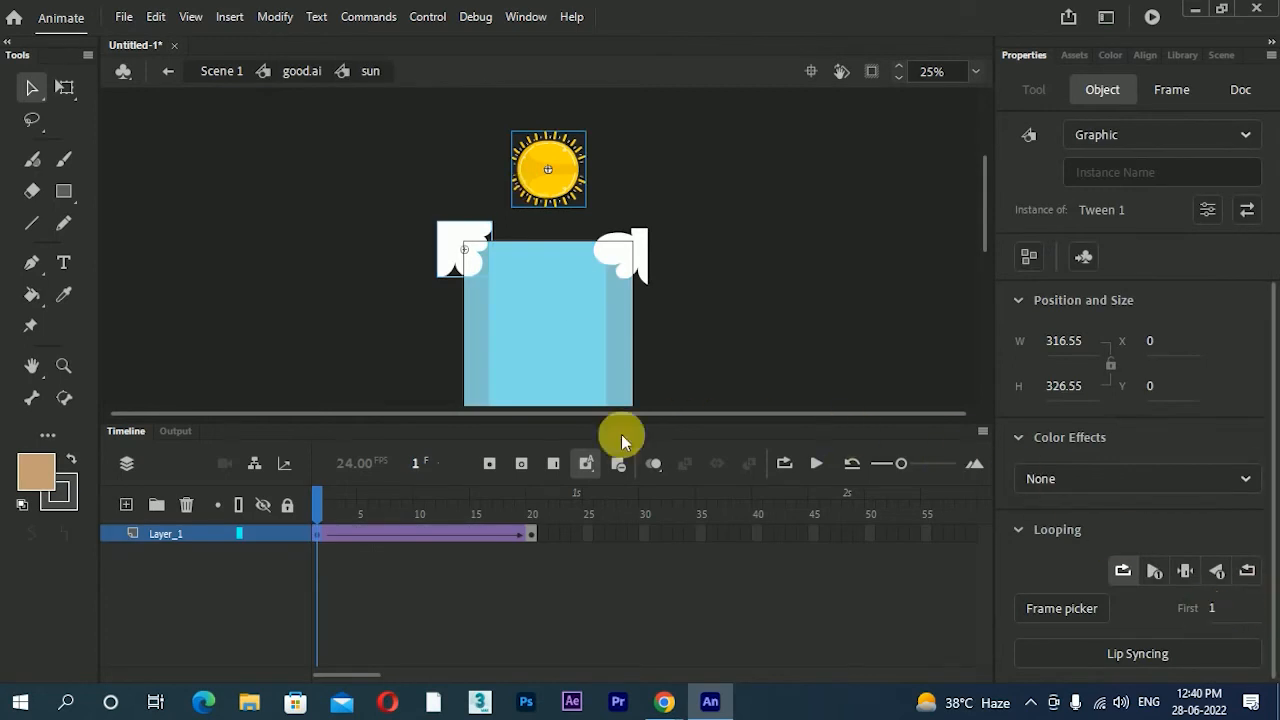
left_click(323, 533)
left_click(560, 177)
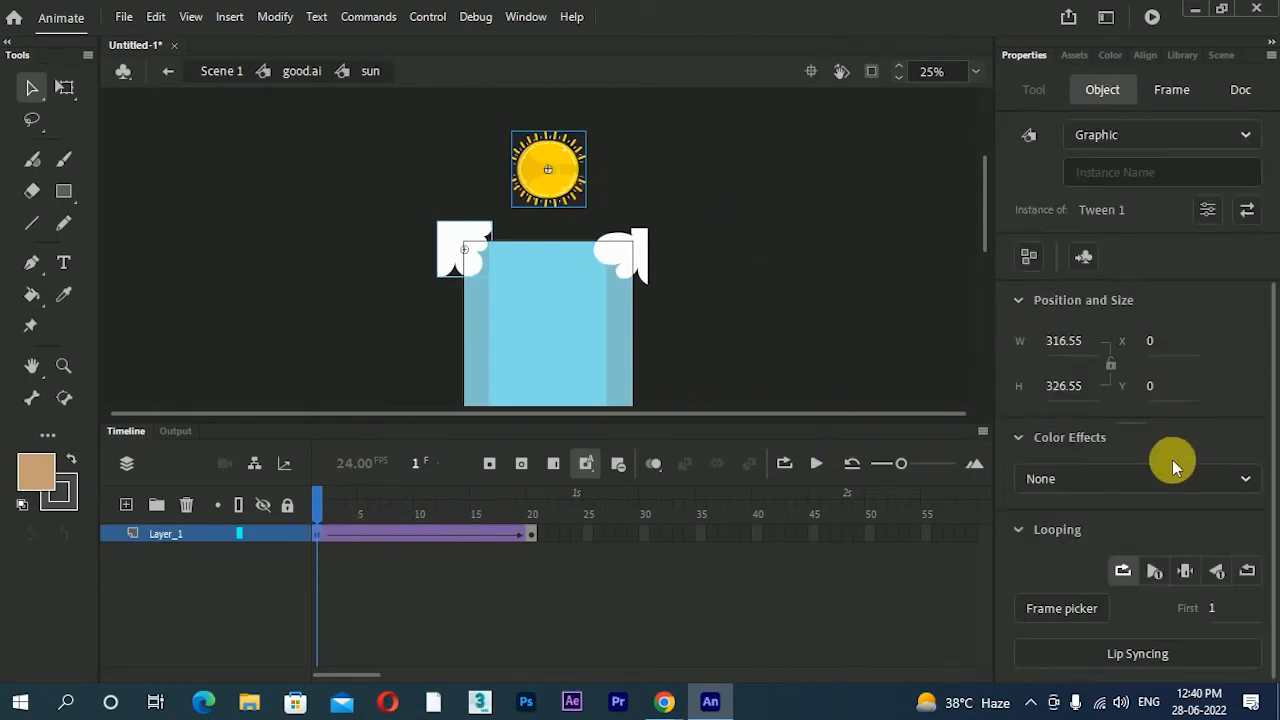
left_click(312, 535)
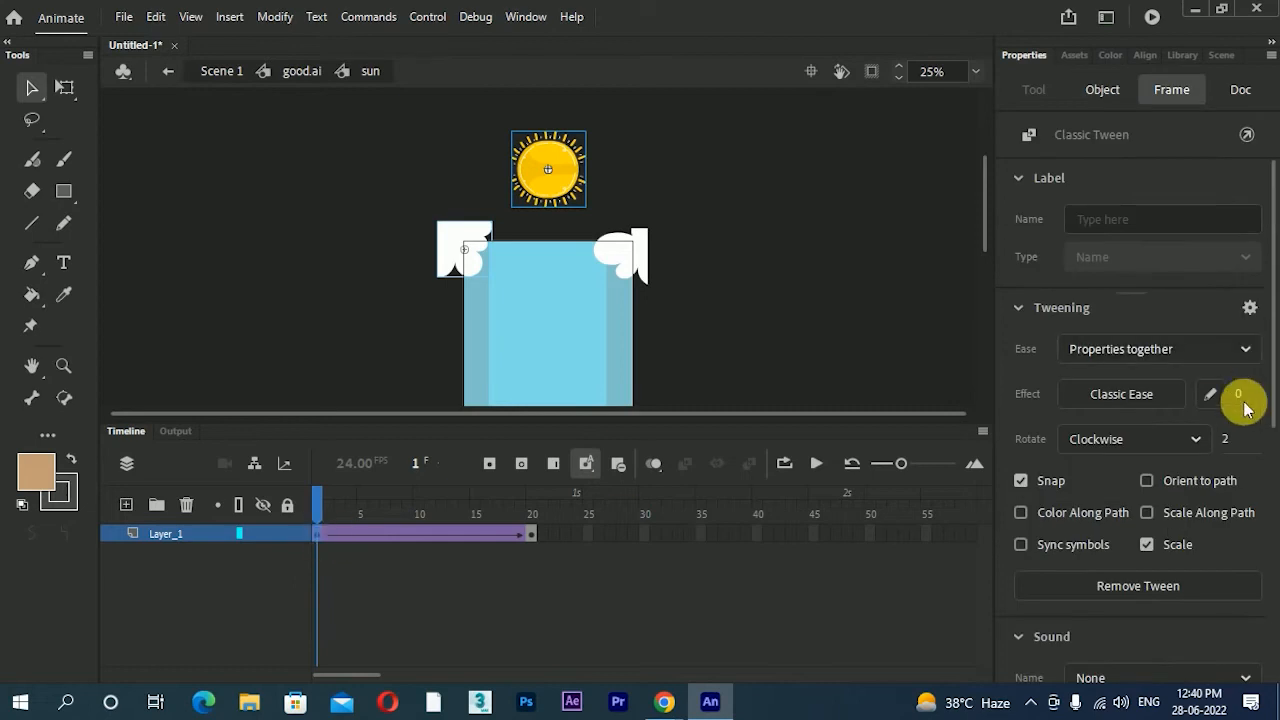
left_click(1225, 440)
type("1")
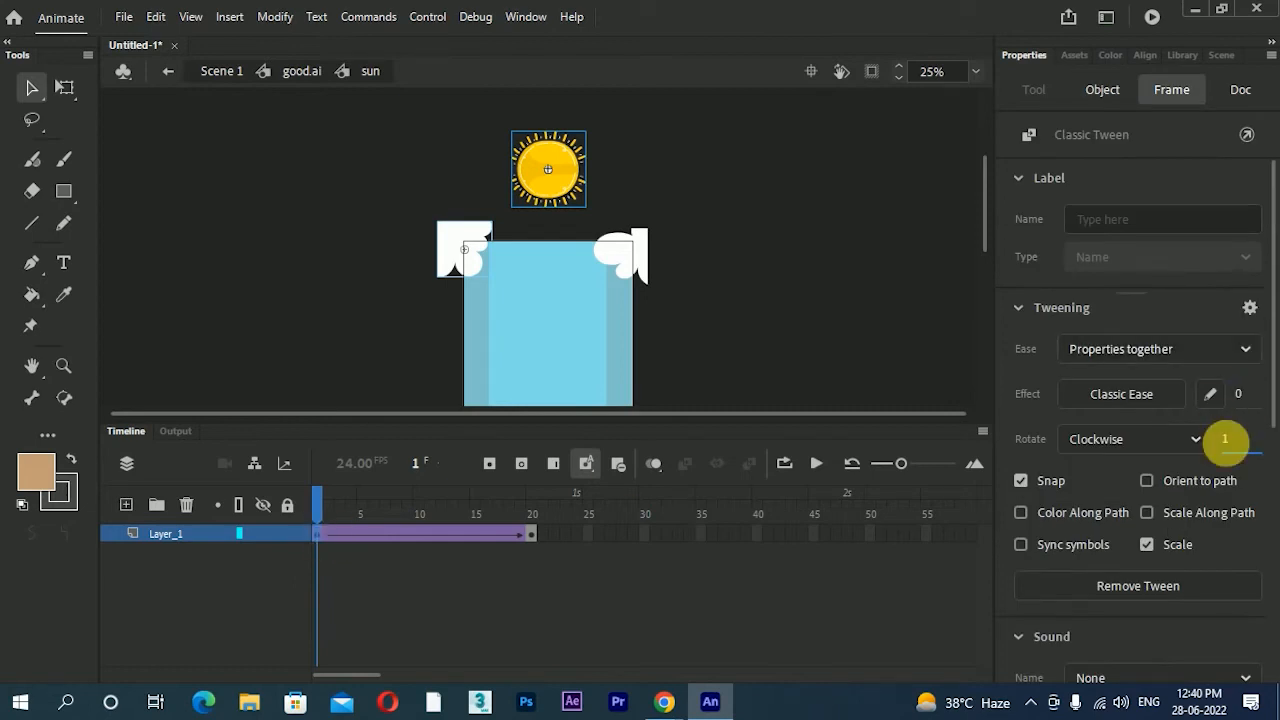
left_click(533, 532)
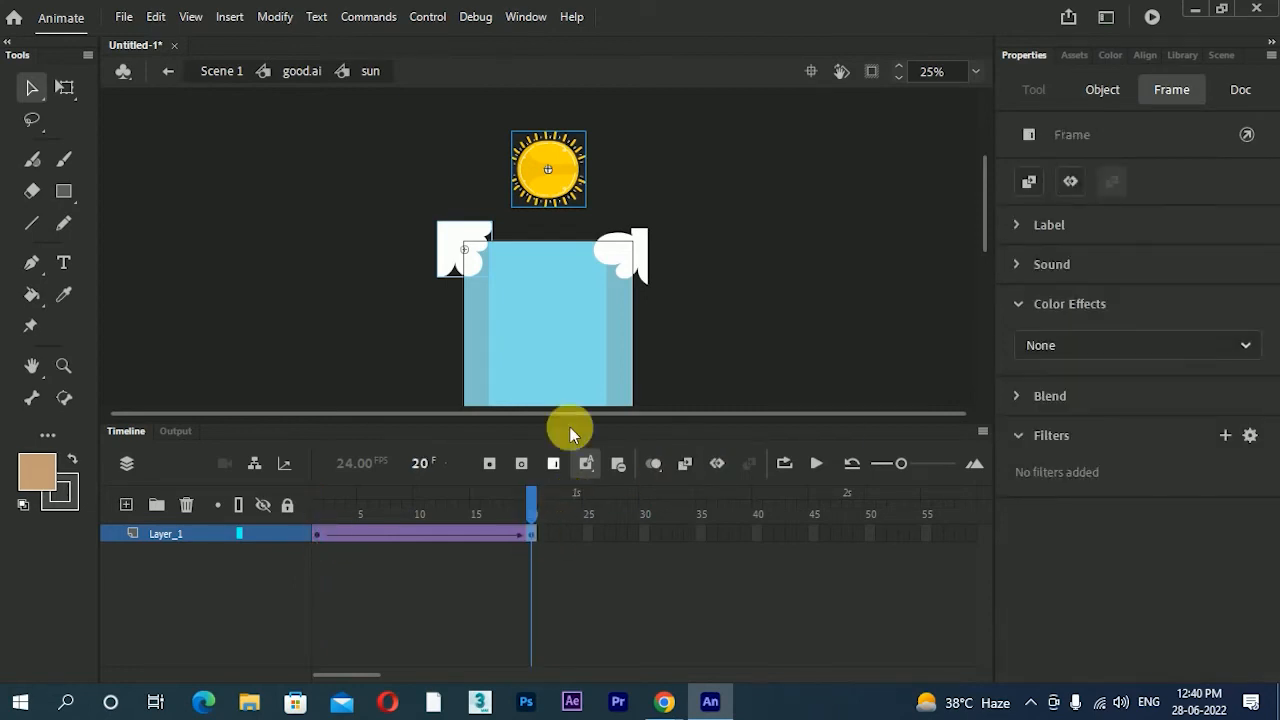
left_click(548, 185)
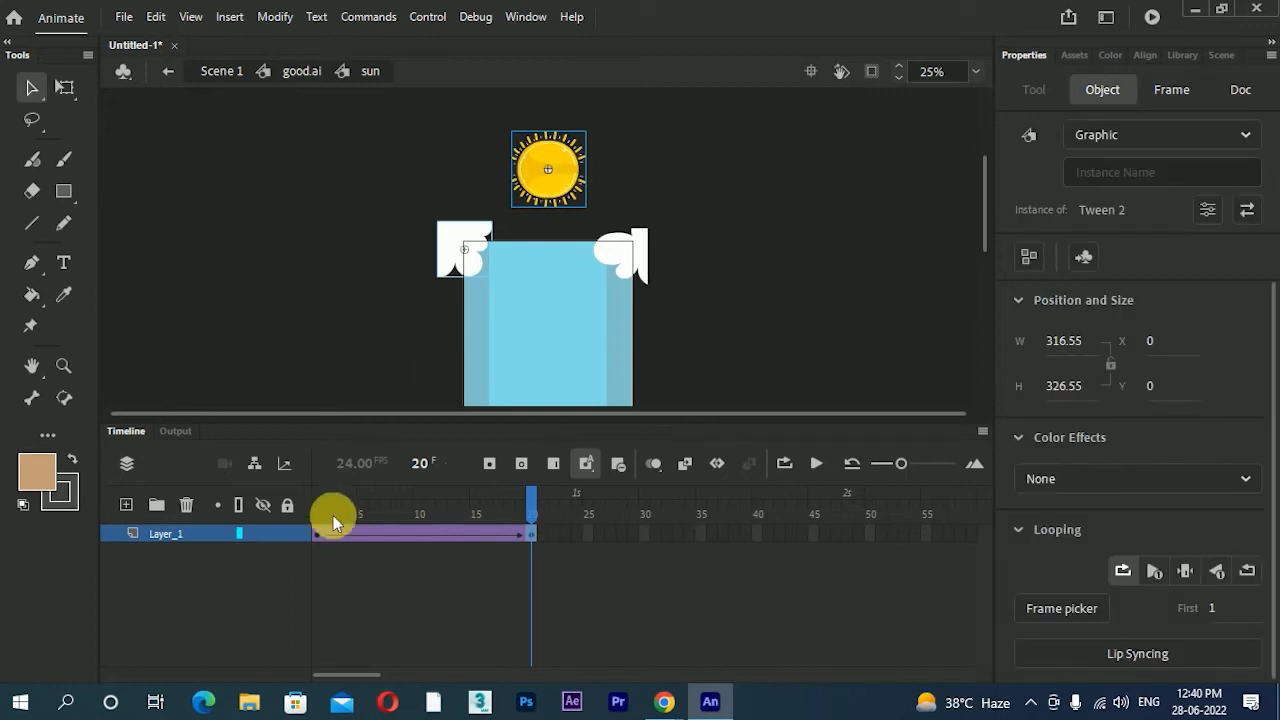
left_click(294, 71)
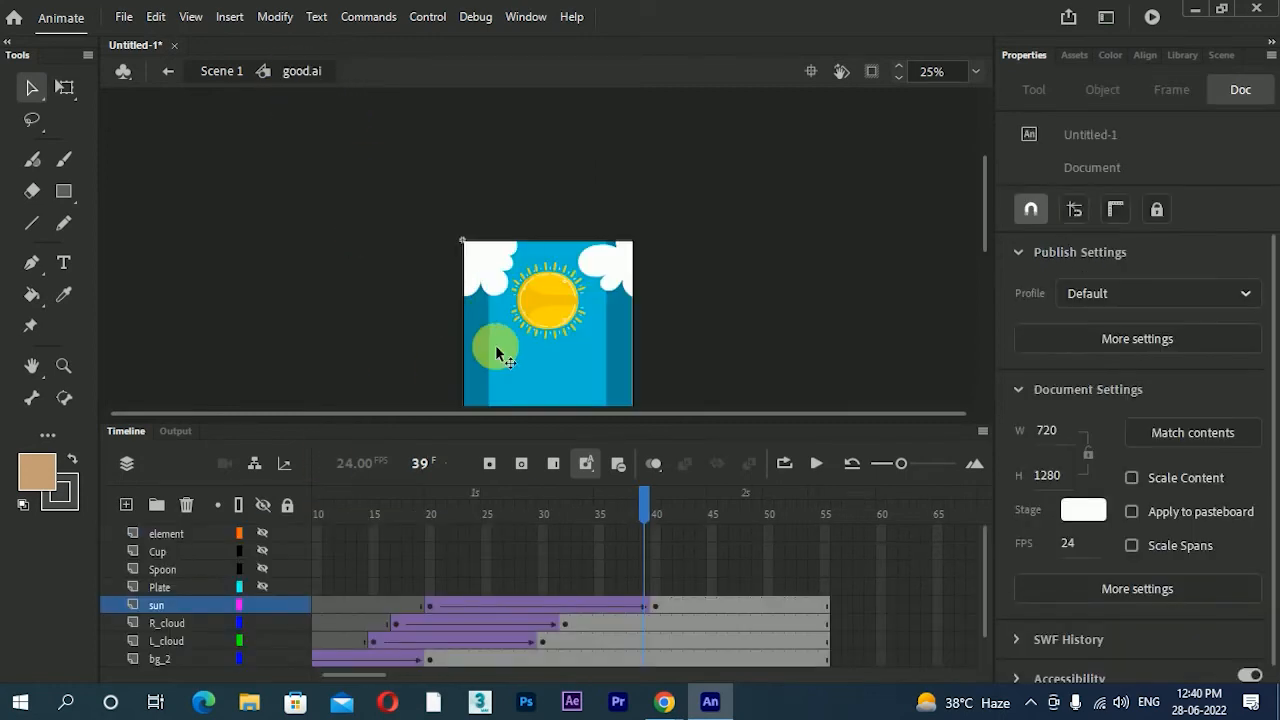
- Preview the slower sun spin in a test movie and check the looping option of the sun instance at frame 20
key("ctrl+Return")
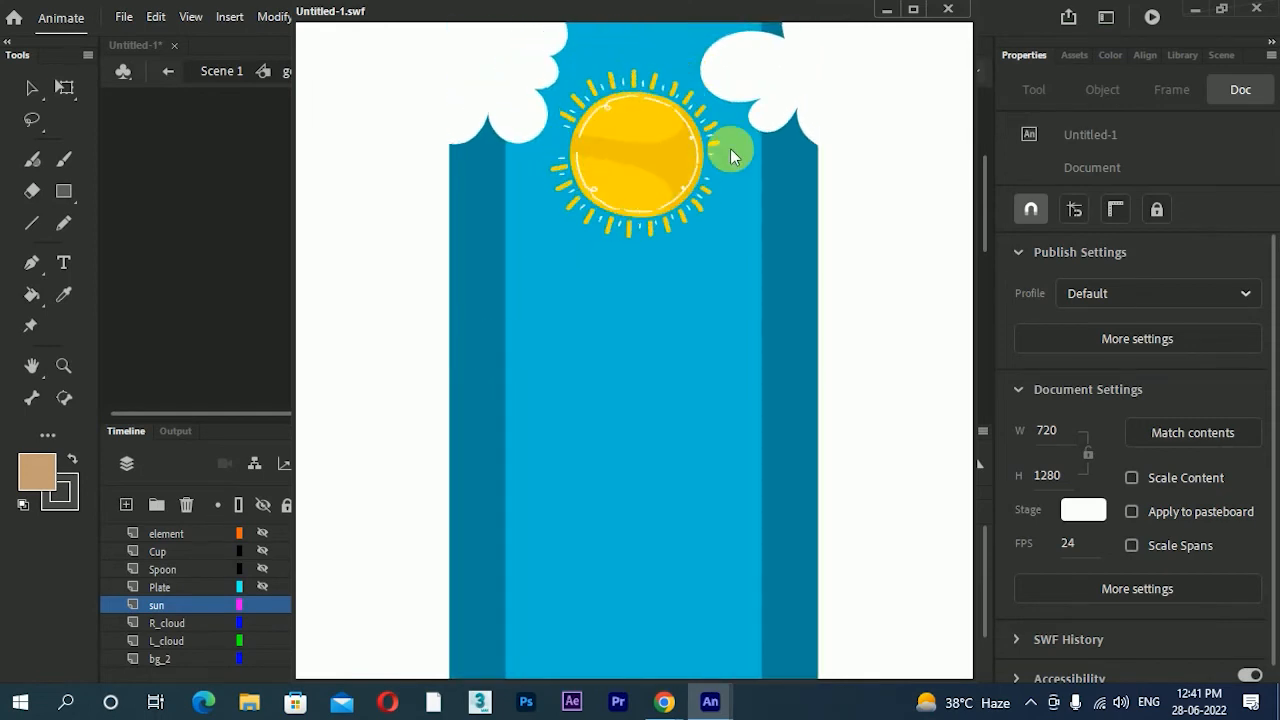
left_click(950, 20)
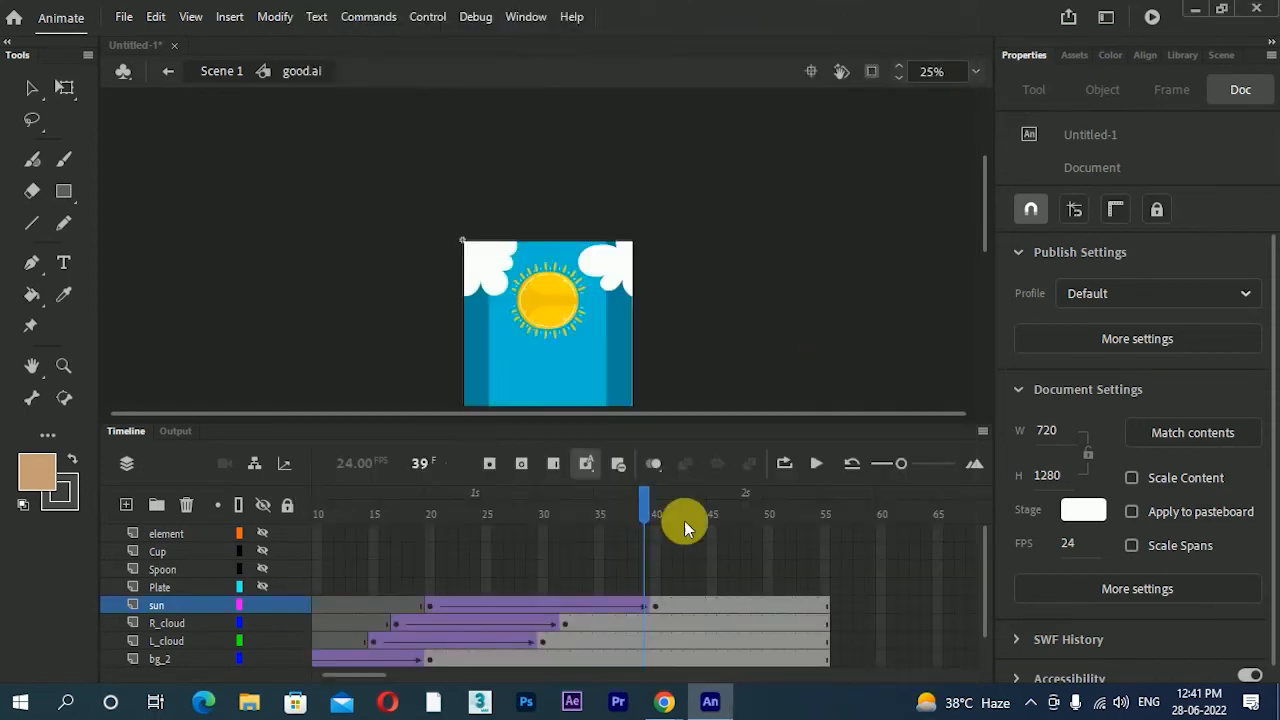
left_click(433, 610)
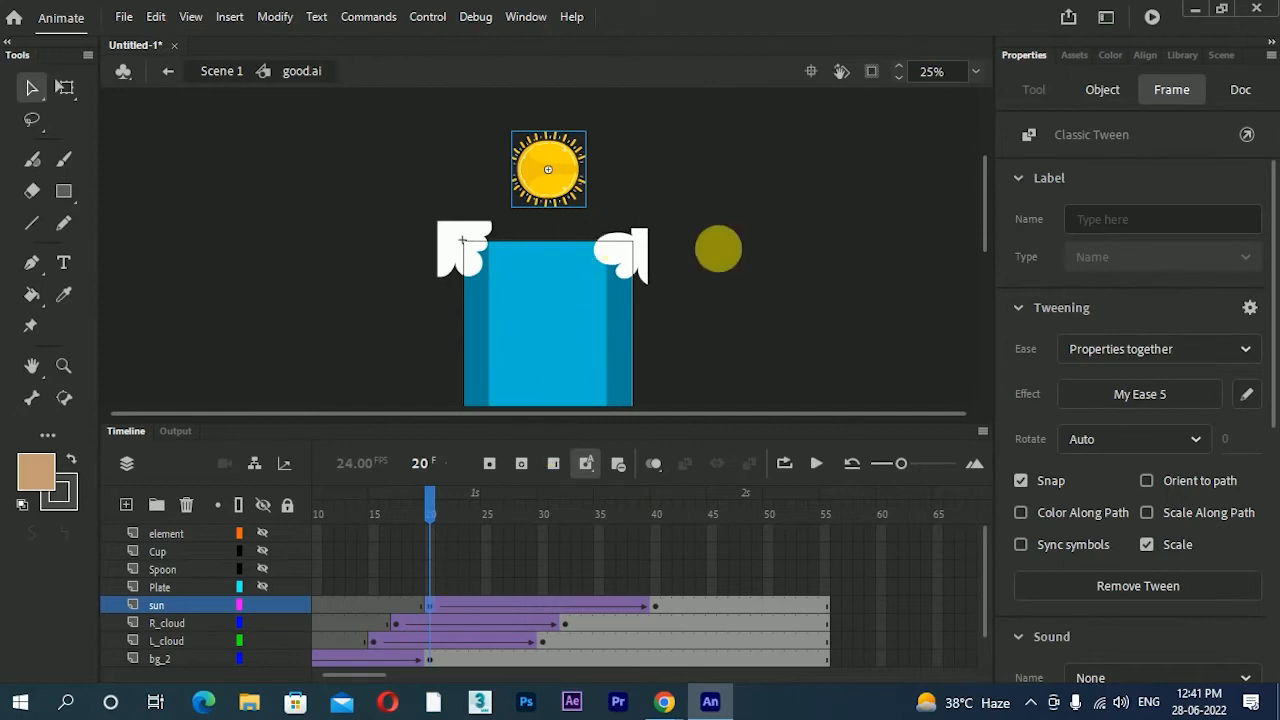
left_click(545, 162)
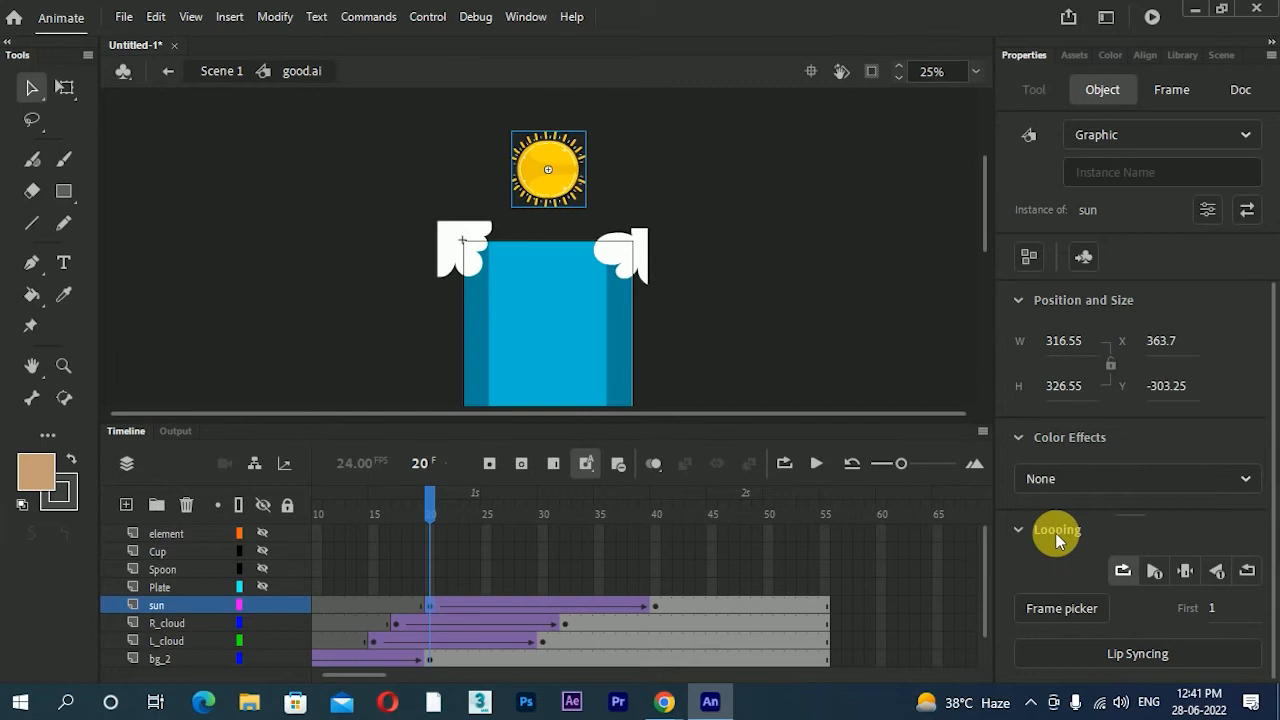
left_click(1124, 572)
mouse_move(686, 703)
- Show the Plate layer and move its first keyframe to frame 21
left_click(167, 589)
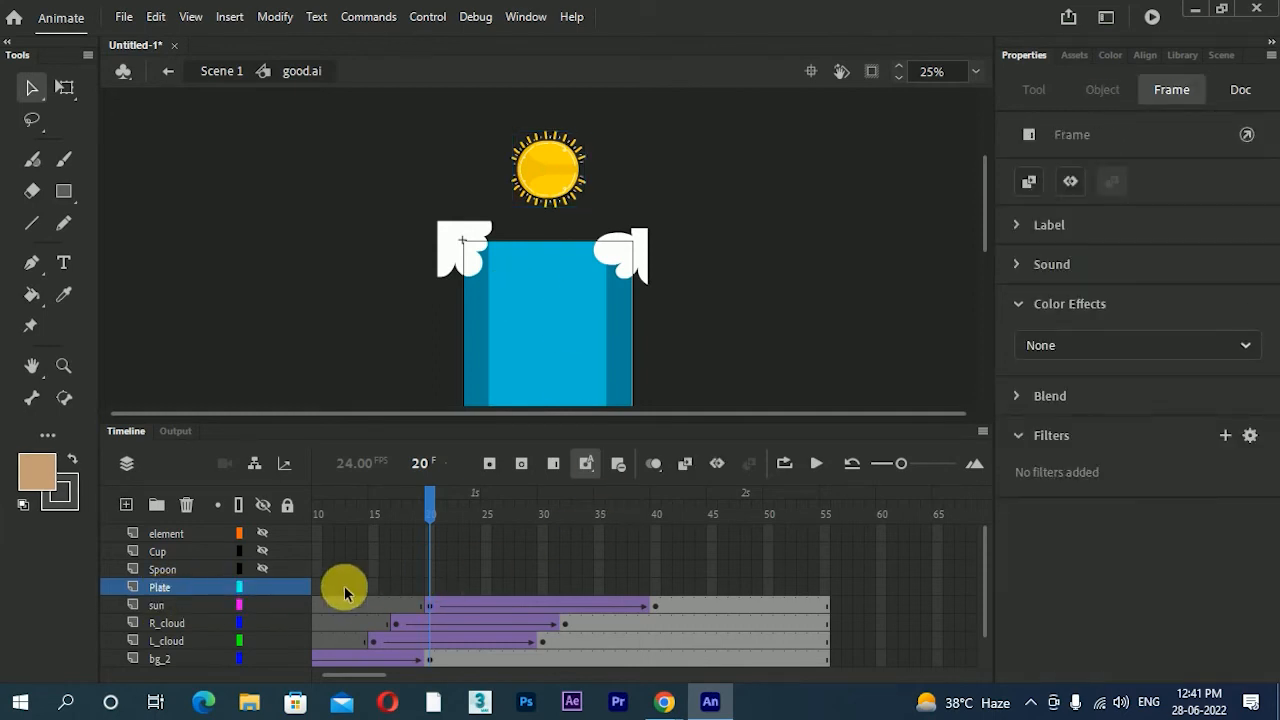
left_click_drag(354, 677, 316, 630)
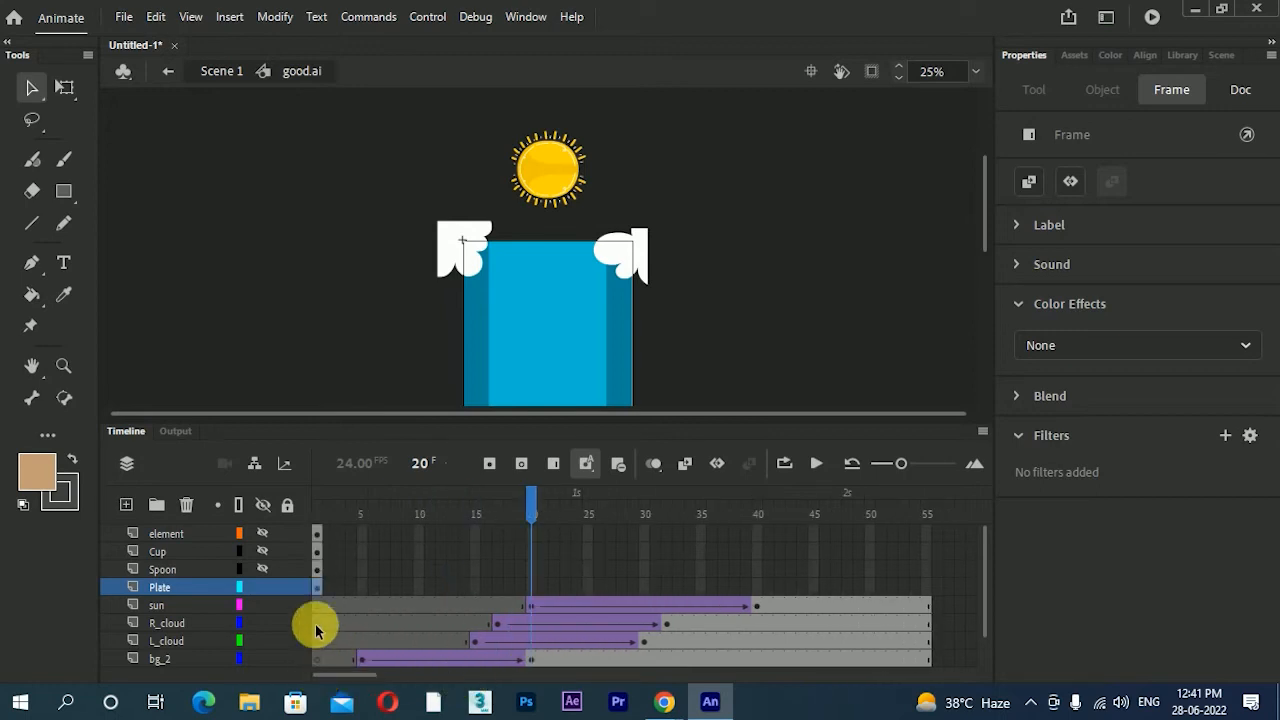
left_click(317, 590)
left_click_drag(539, 589, 541, 588)
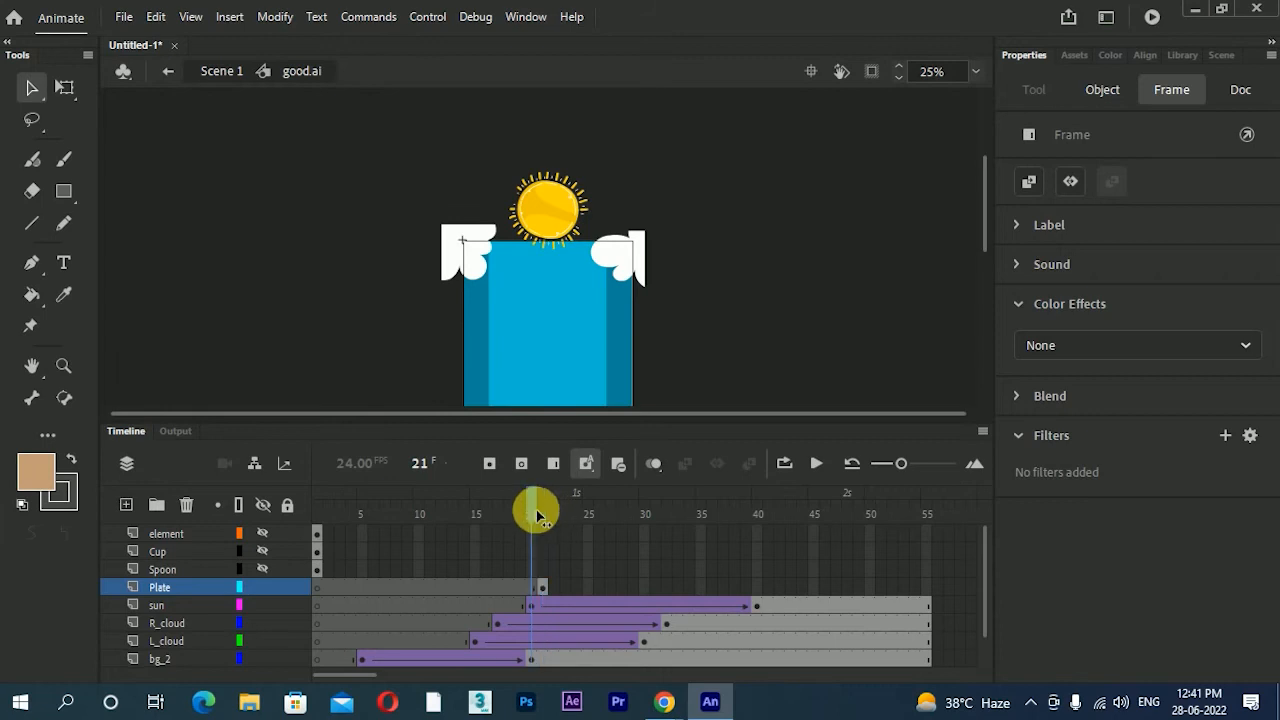
left_click(648, 327)
scroll(633, 285, "up", 3)
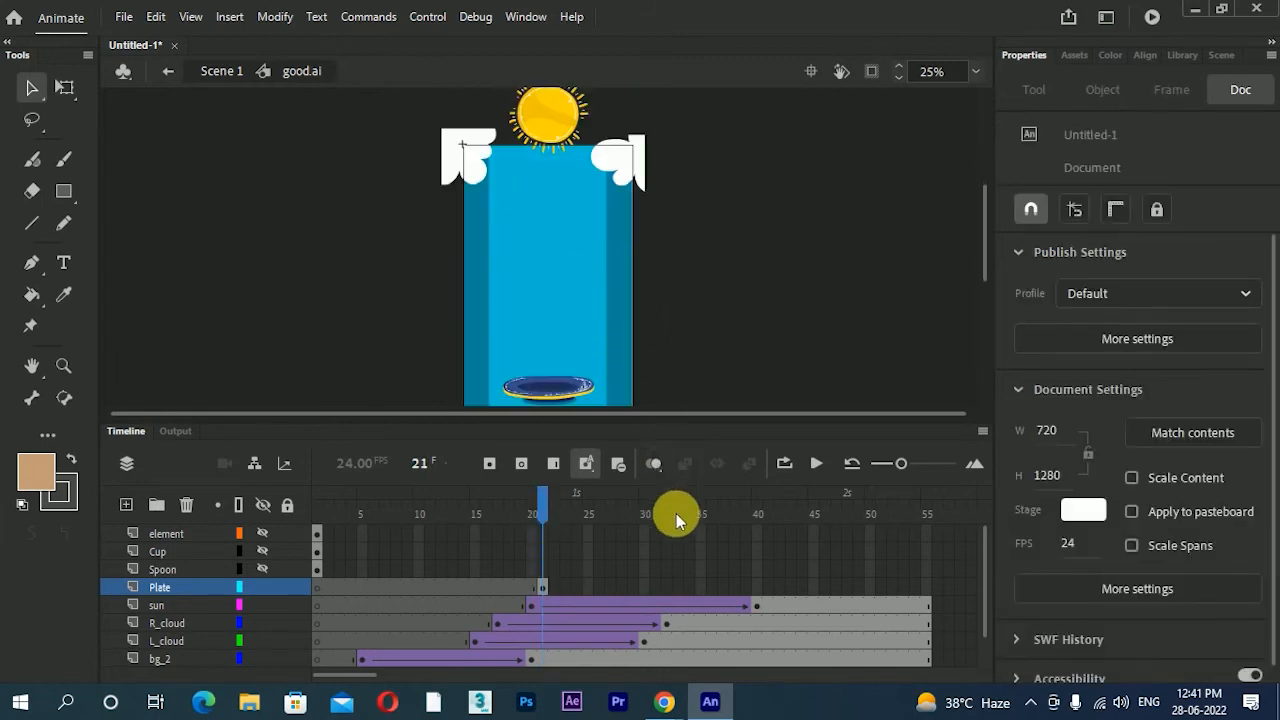
left_click(813, 587)
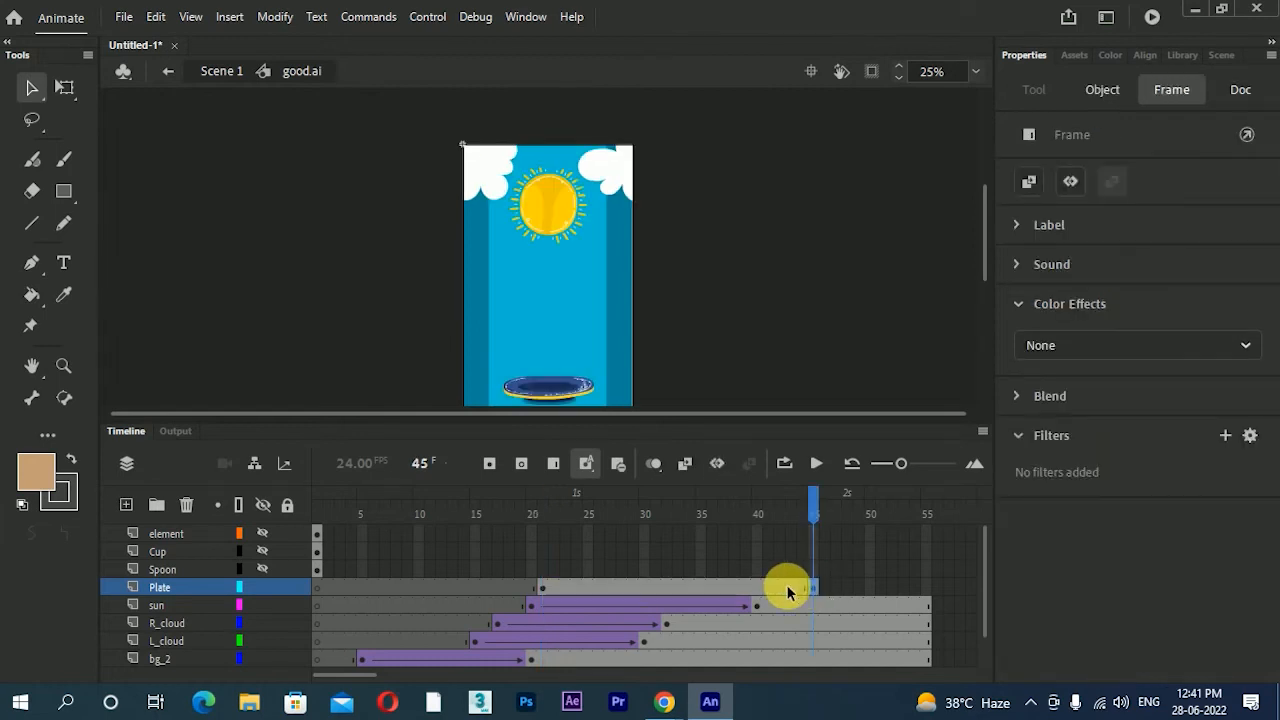
right_click(785, 588)
left_click(714, 528)
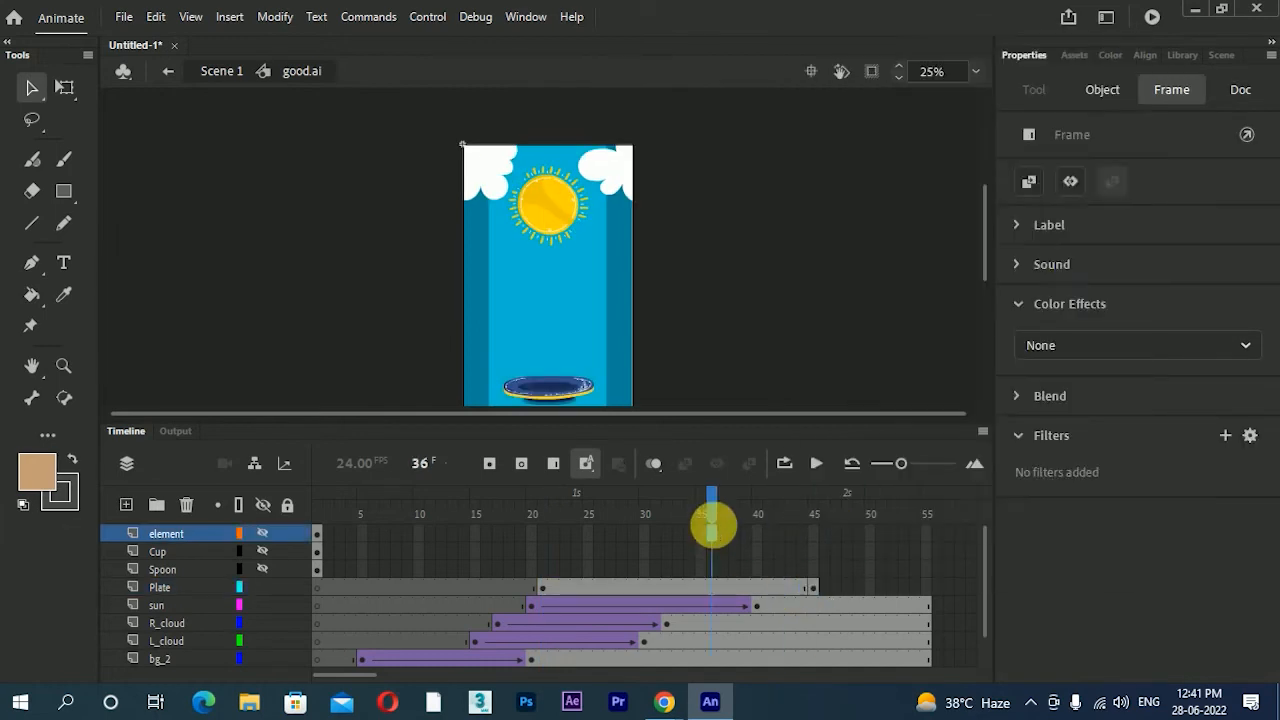
key("ctrl+z")
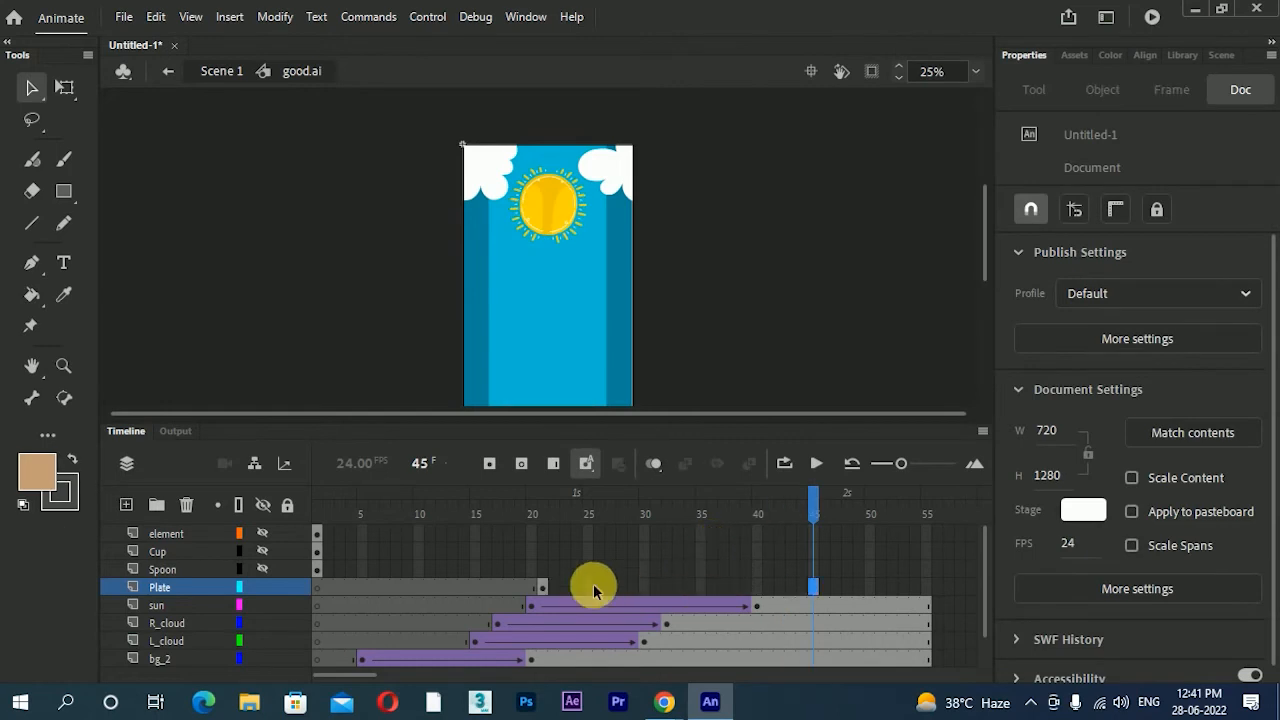
- Convert the plate at frame 21 to a symbol
left_click(544, 590)
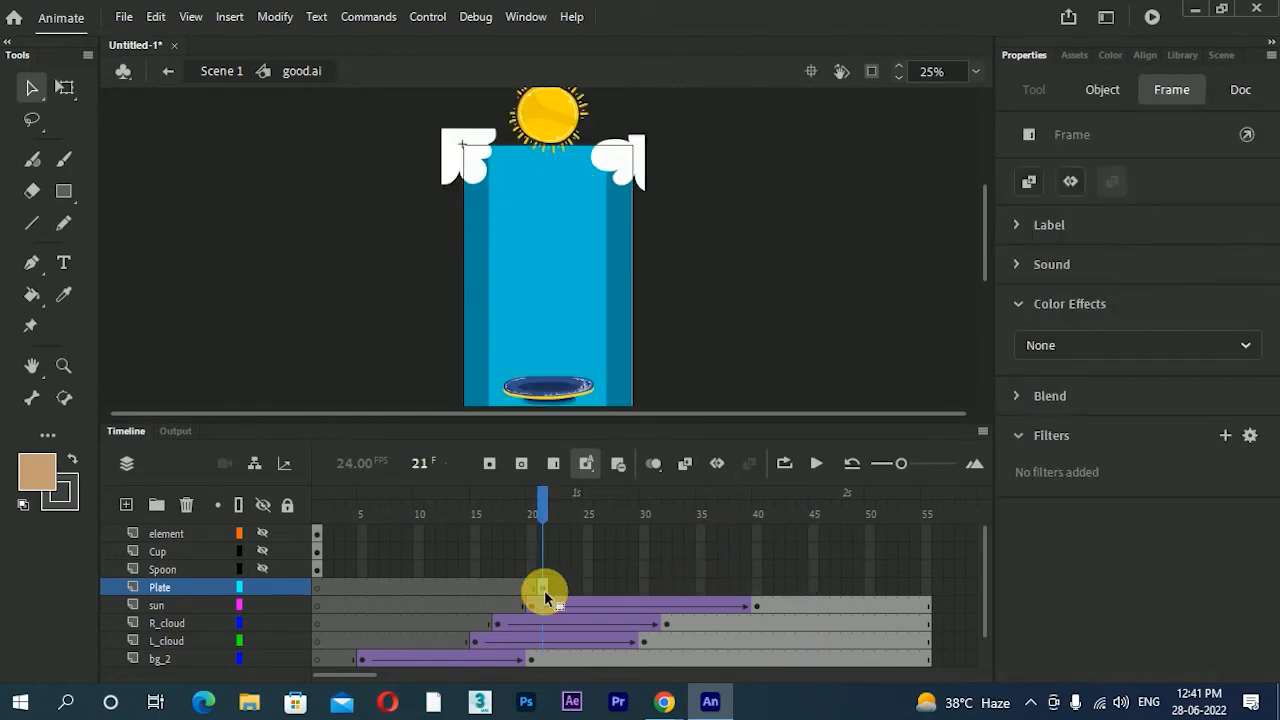
key("F8")
left_click(968, 103)
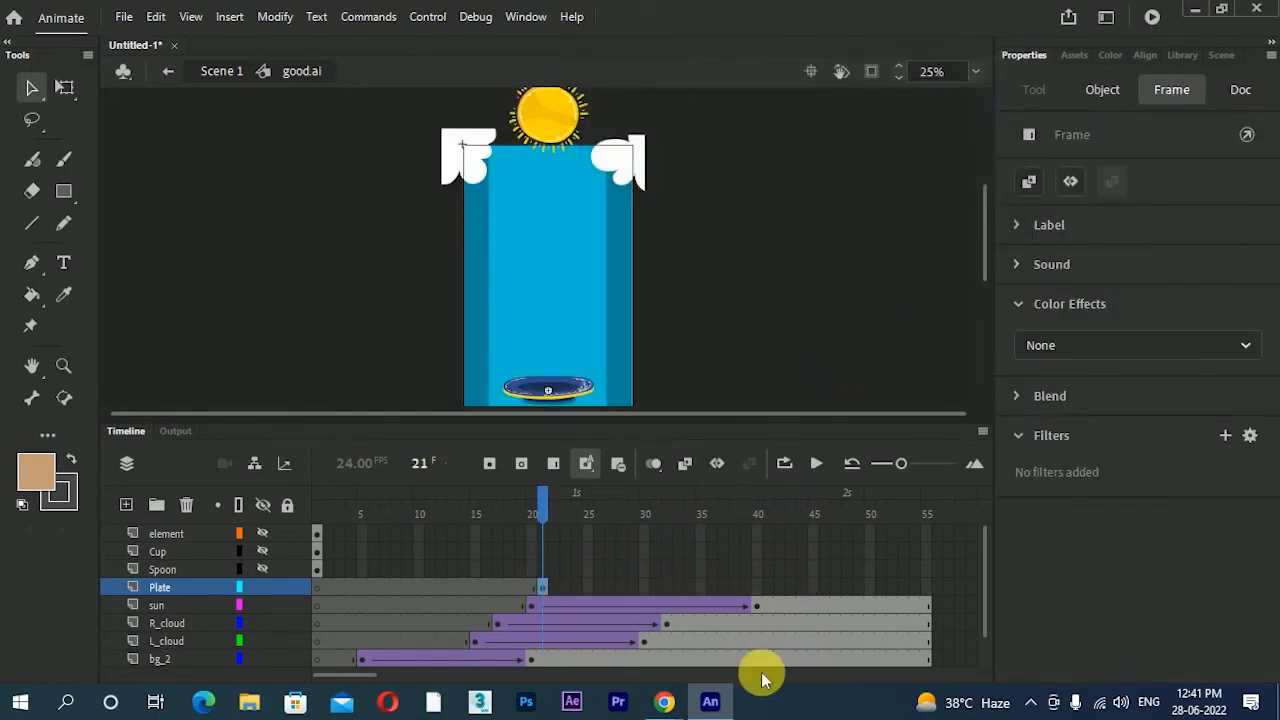
- Add a keyframe at frame 45 of the Plate layer and create a classic tween from frame 21
left_click(815, 588)
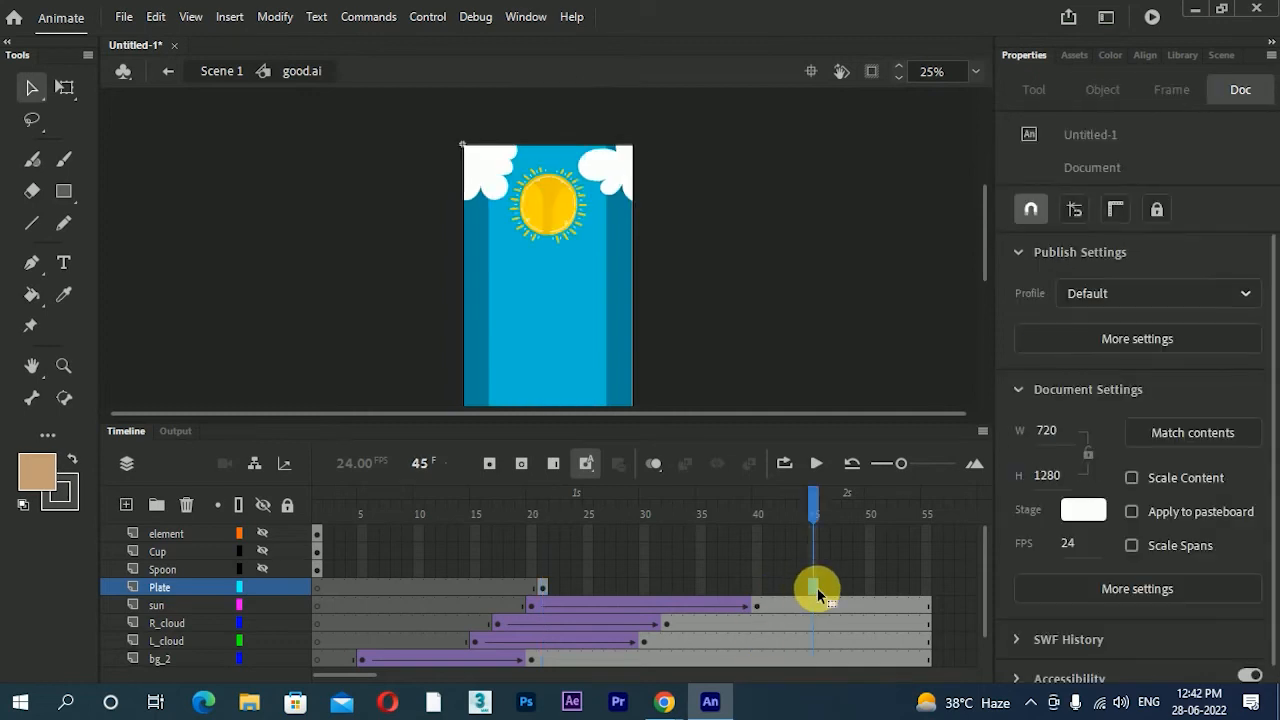
left_click(779, 588)
right_click(781, 588)
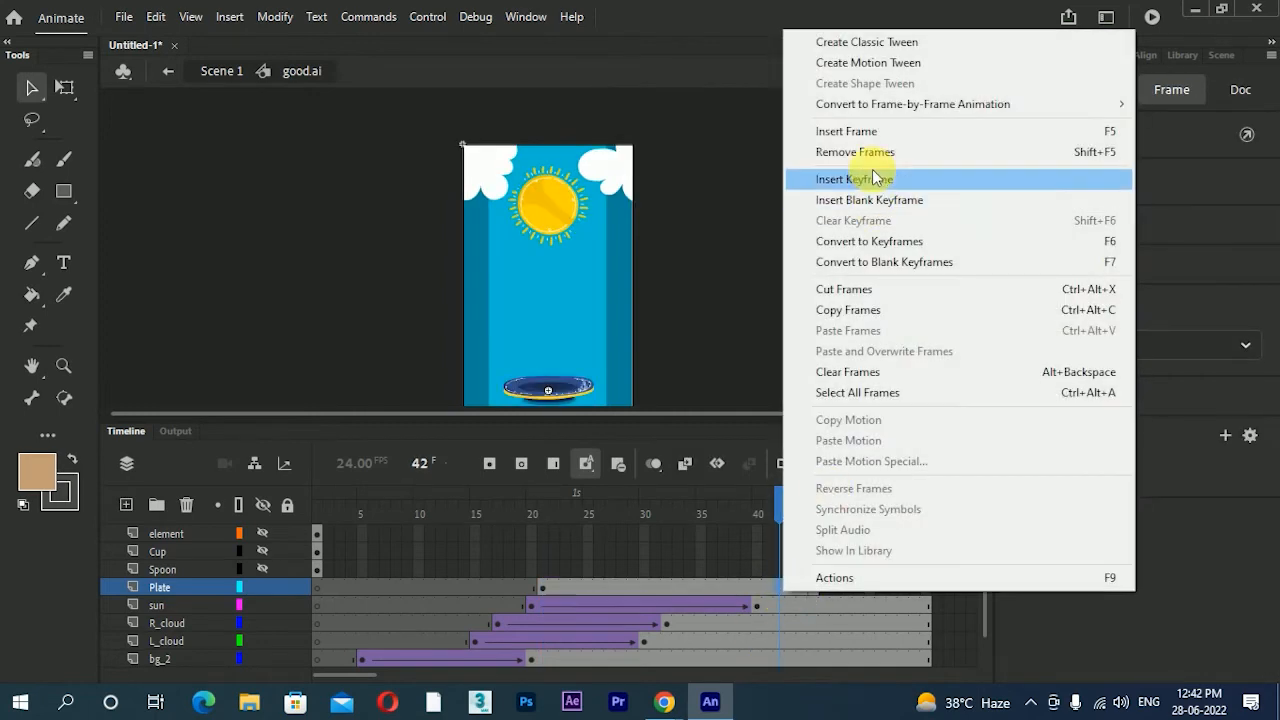
left_click(868, 45)
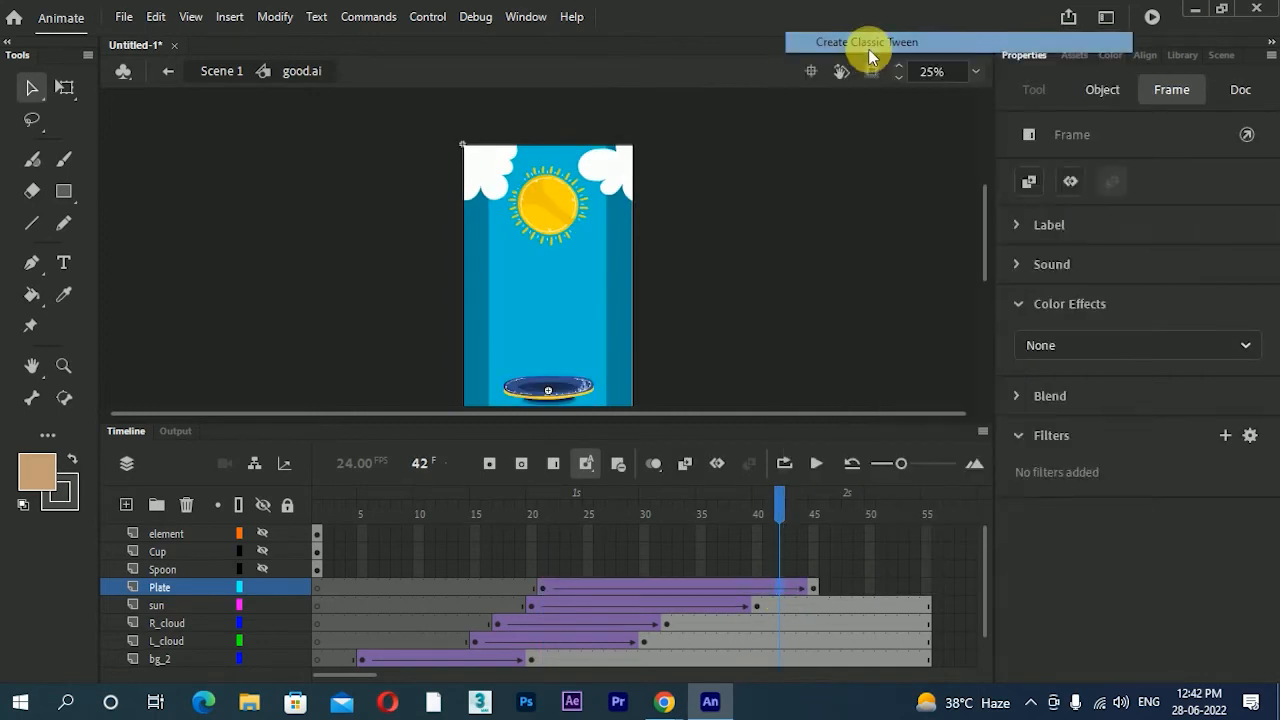
- Move the plate at frame 21 of the Plate layer straight up above the artboard, to Y about -194.5
left_click(541, 596)
key("space")
left_click_drag(583, 320, 637, 272)
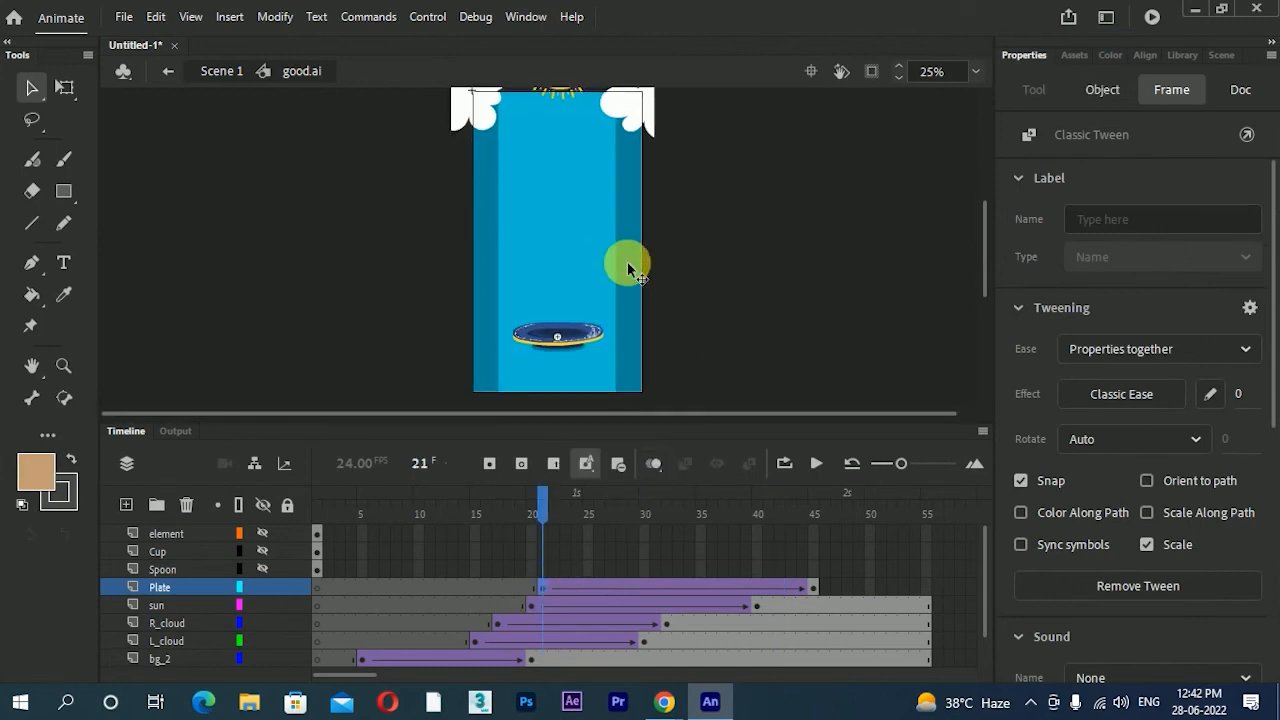
key("ctrl+minus")
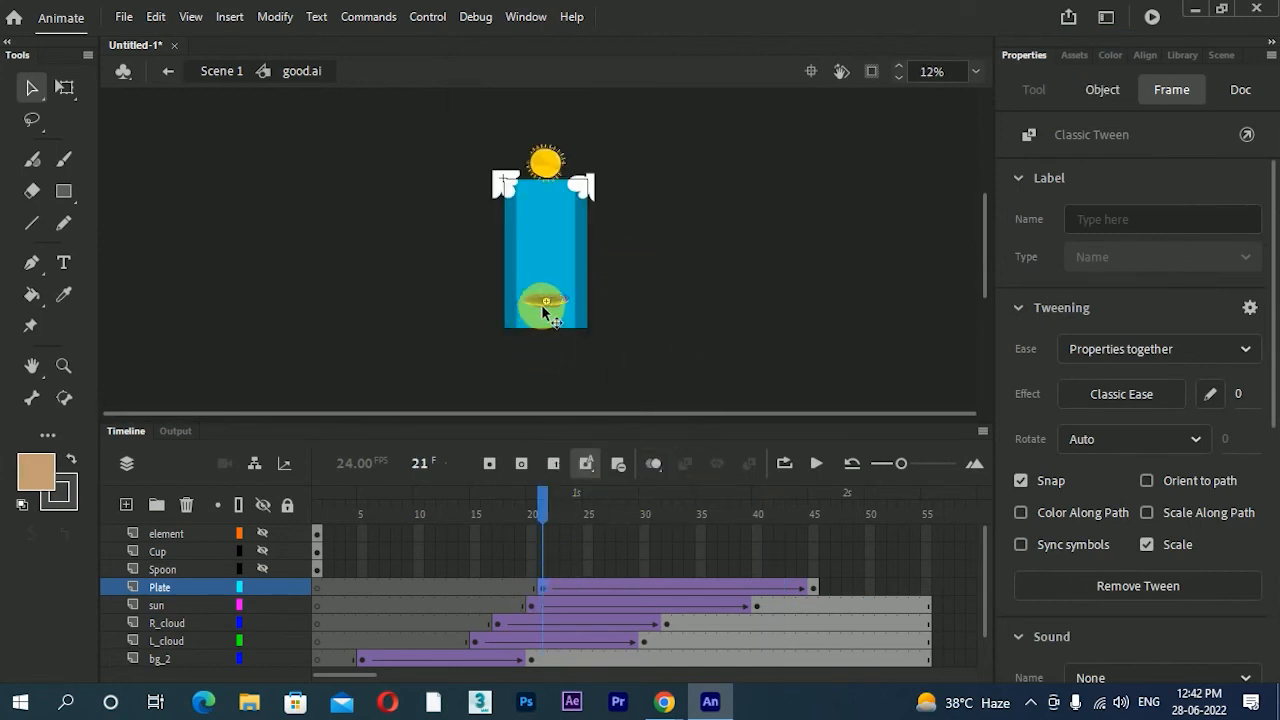
left_click_drag(540, 302, 551, 222)
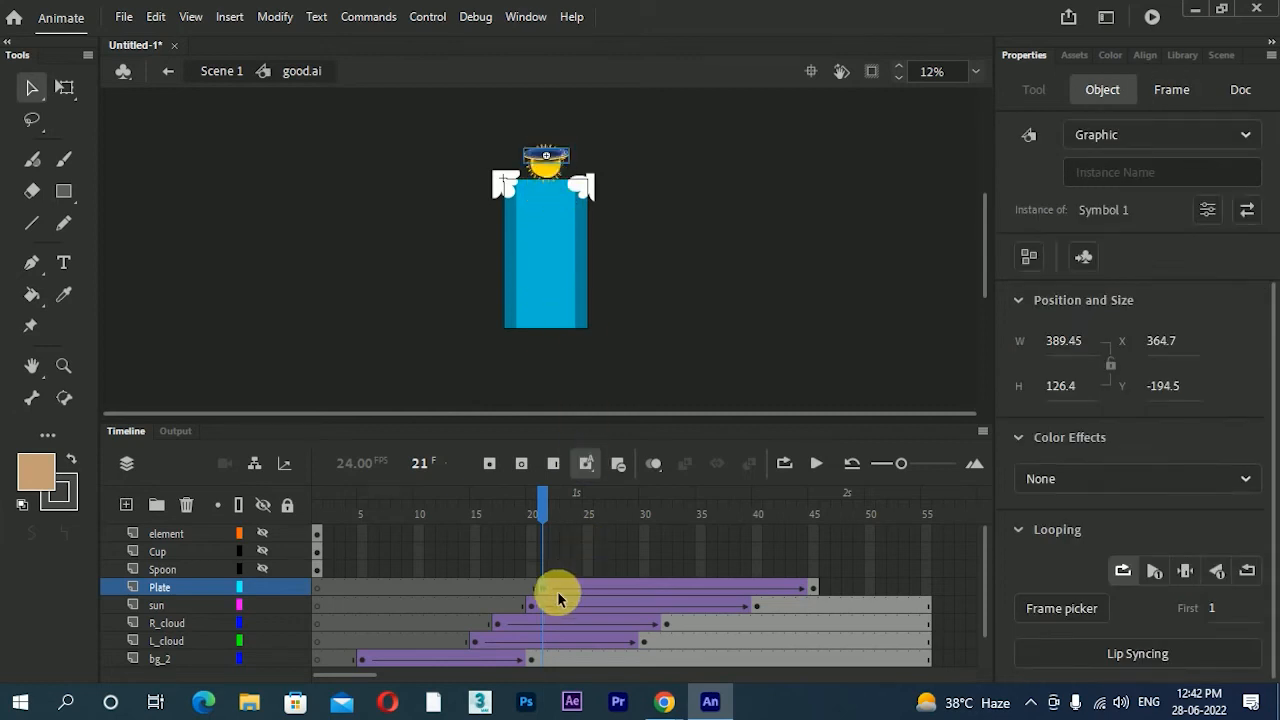
left_click(545, 590)
left_click(560, 155)
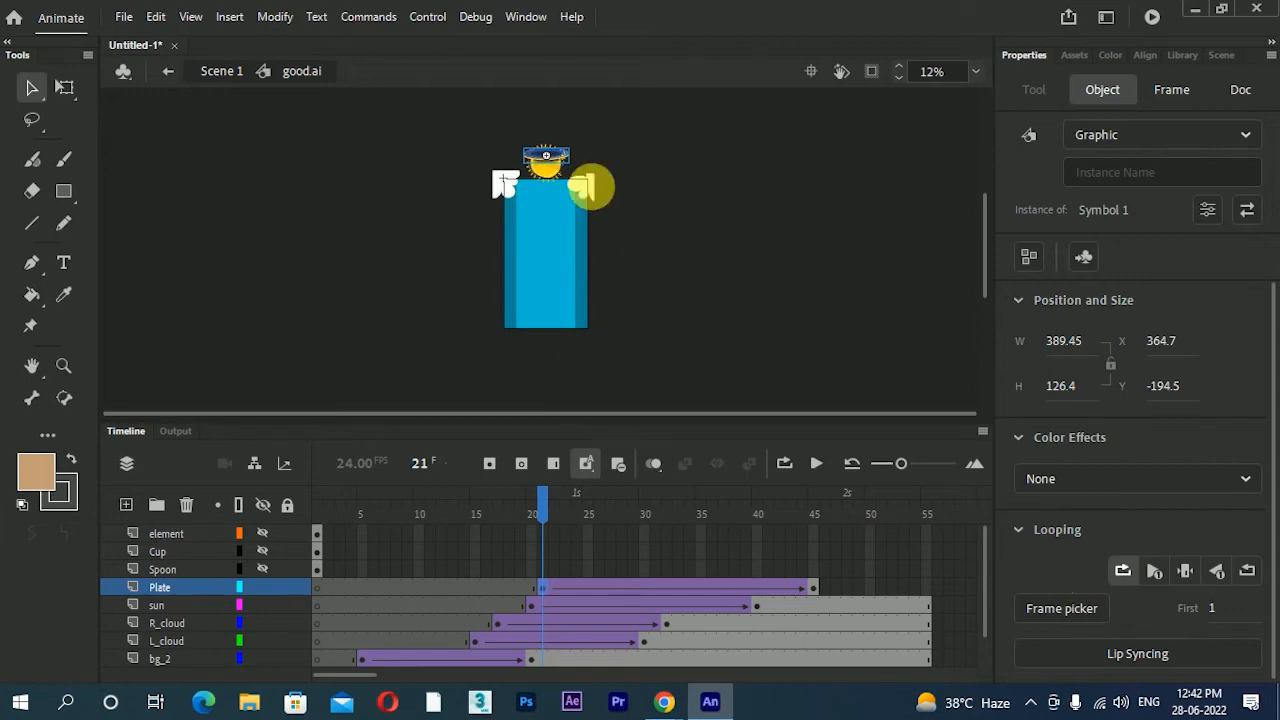
- Apply a custom ease to the plate's classic tween, shaping the curve for a fast start and a gentle finish
left_click(540, 590)
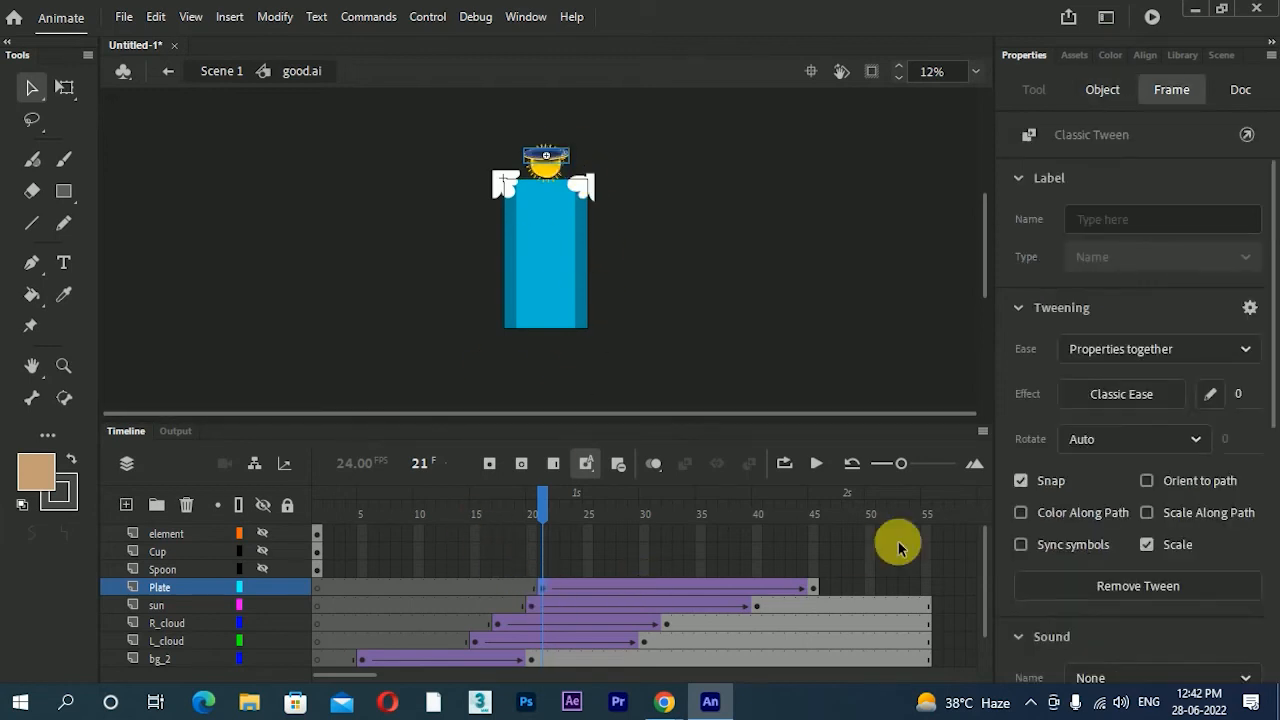
left_click(1210, 394)
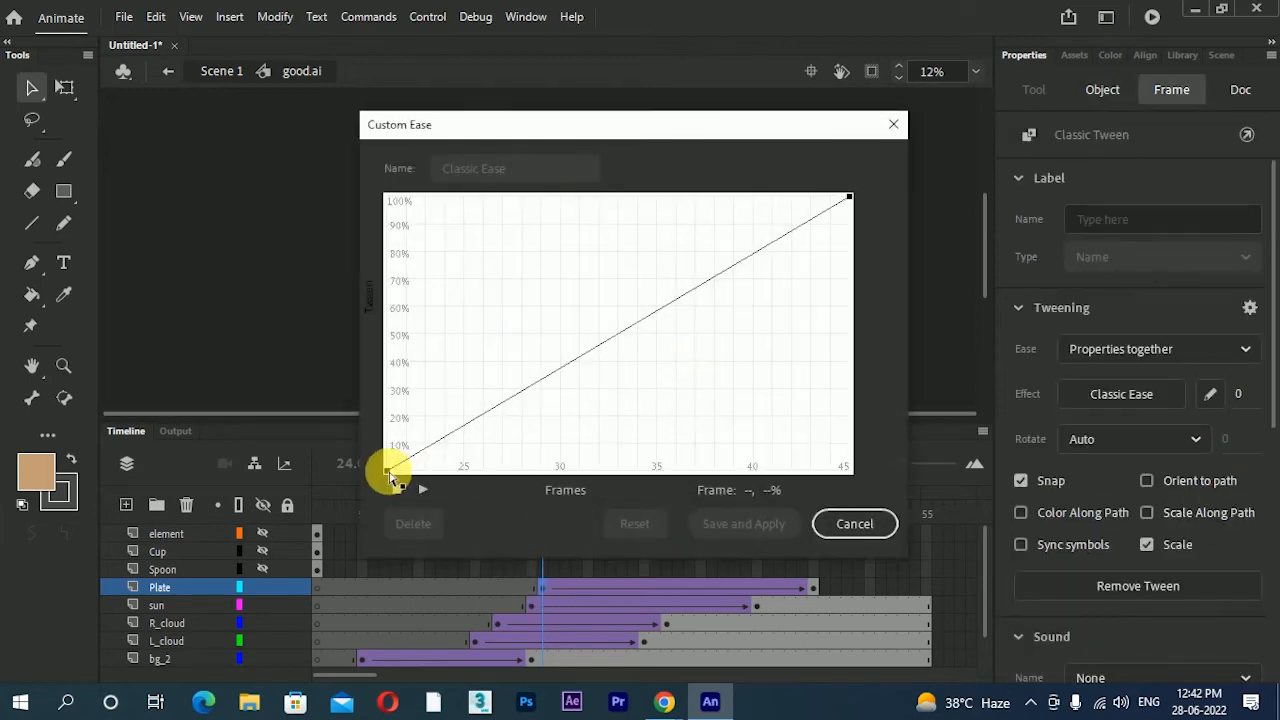
left_click_drag(541, 384, 396, 250)
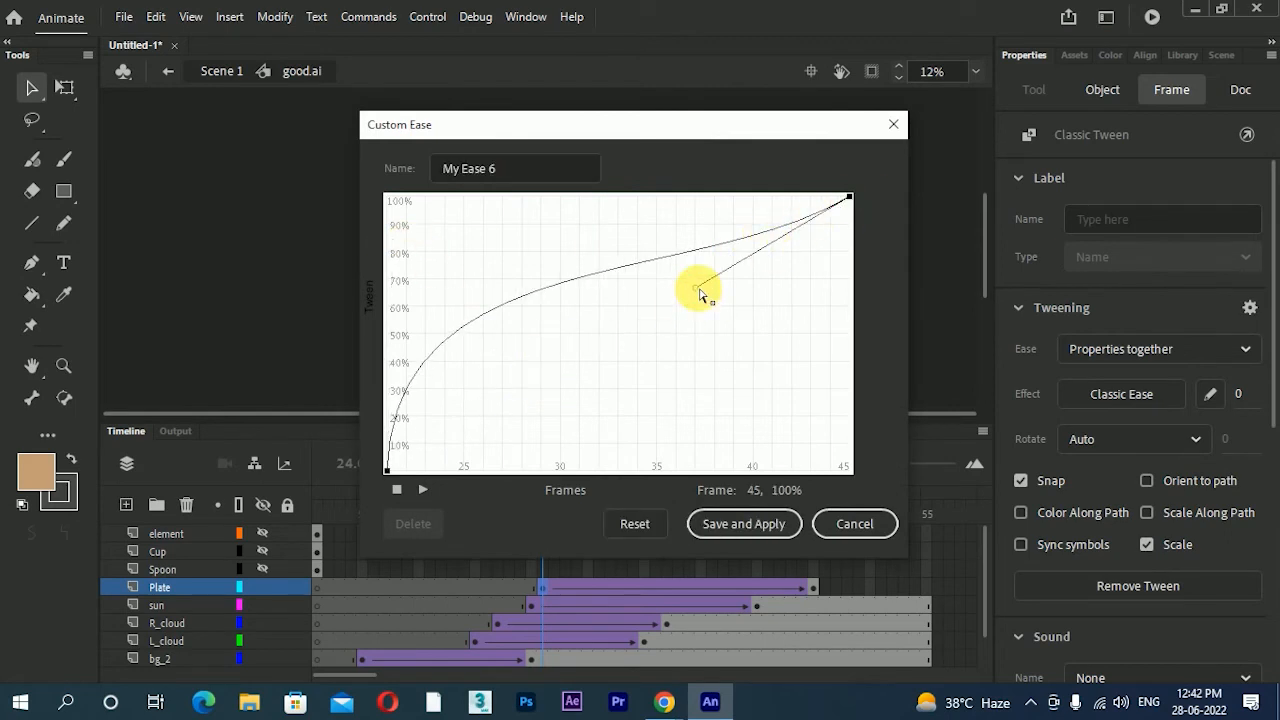
left_click_drag(700, 293, 700, 200)
left_click(700, 523)
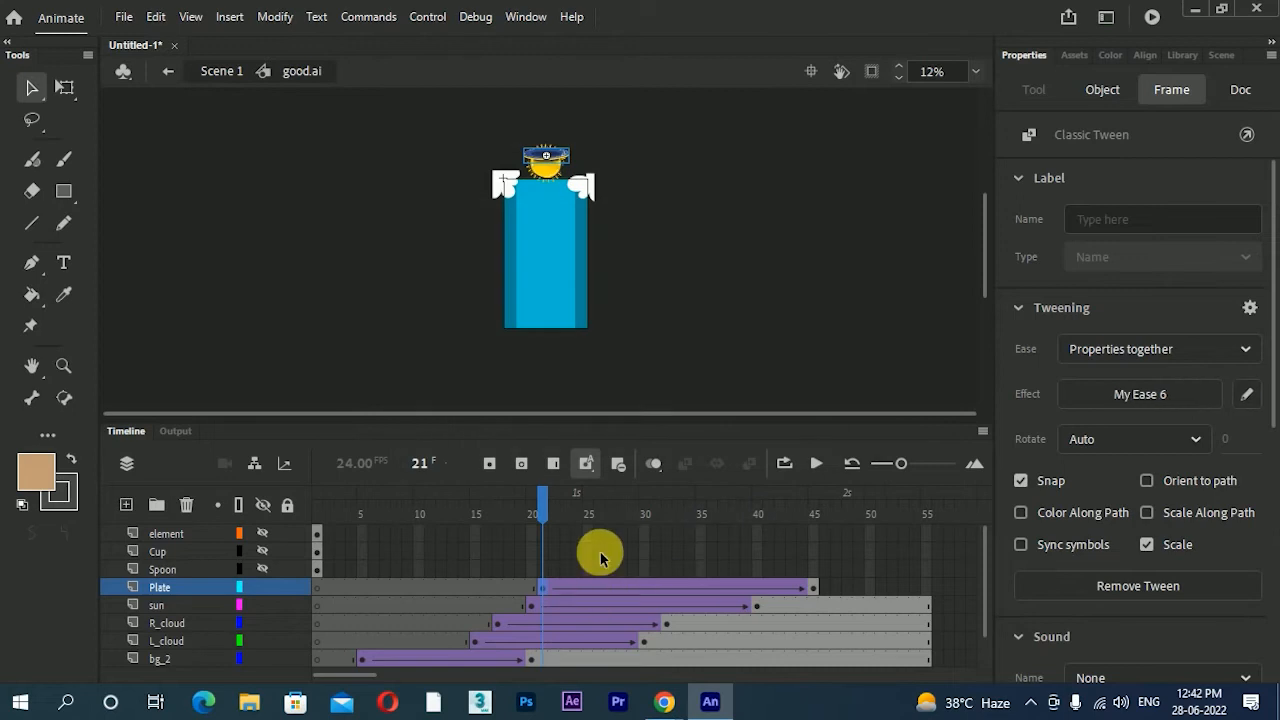
- Add a keyframe at frame 40 of the Plate layer and lower the plate there to Y about 1126.5
left_click_drag(543, 514, 814, 560)
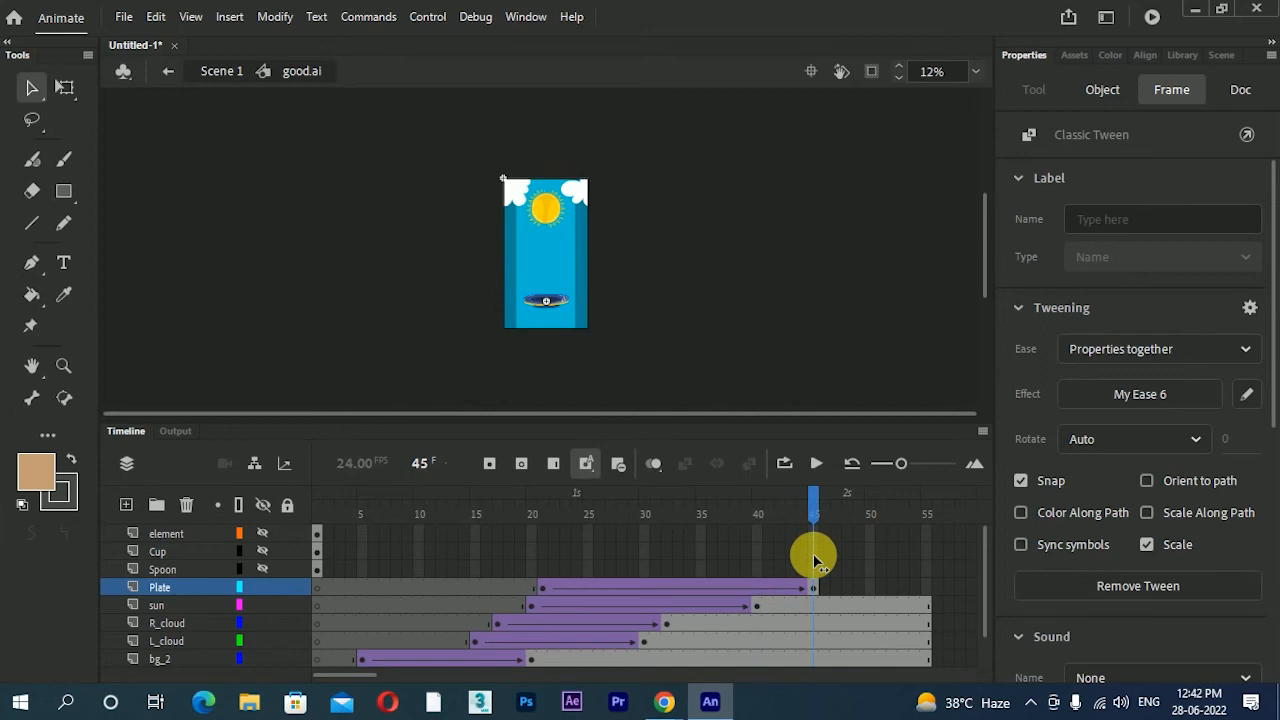
left_click_drag(814, 560, 779, 566)
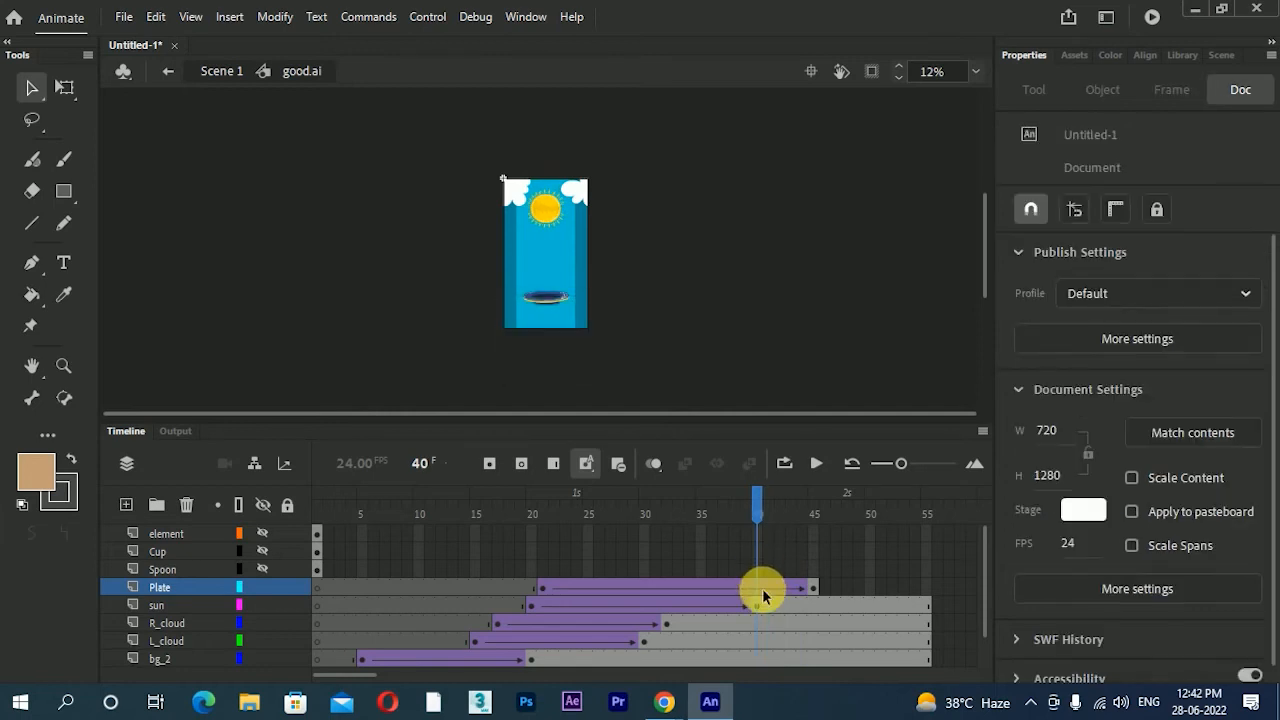
left_click(760, 592)
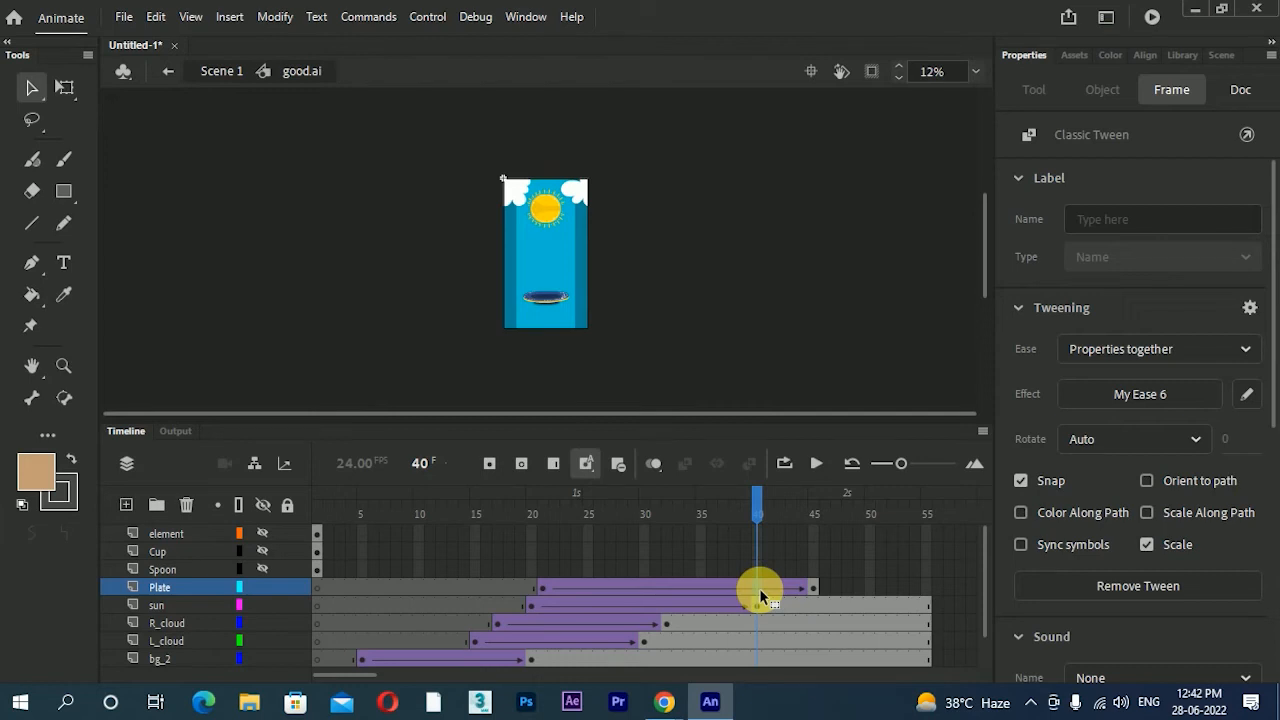
left_click(557, 303)
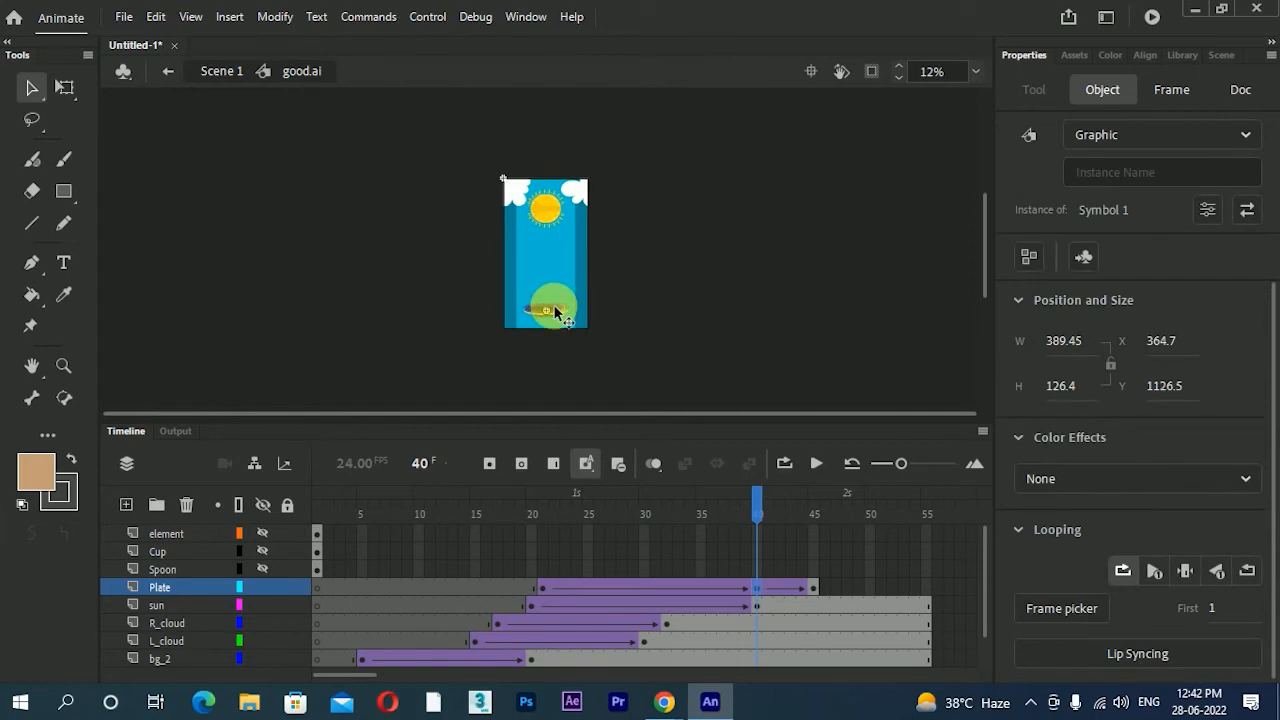
- Preview the plate's drop in a test movie
key("ctrl+shift+Return")
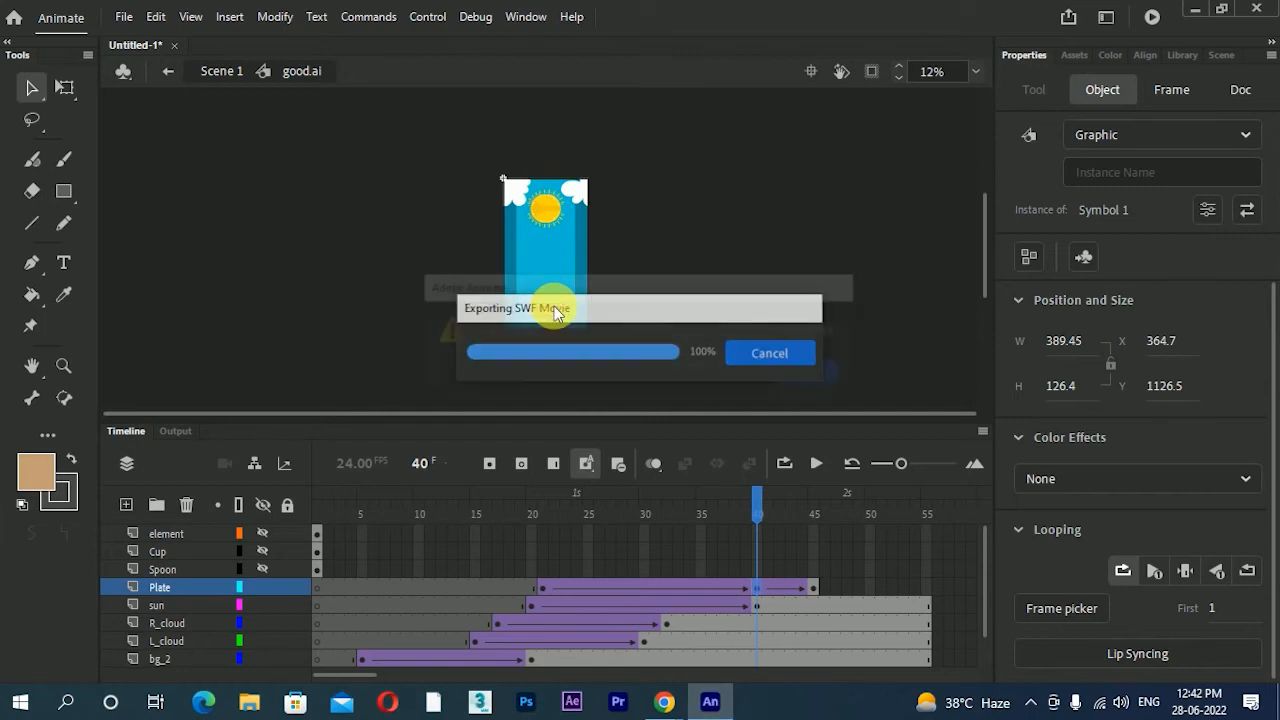
left_click(809, 375)
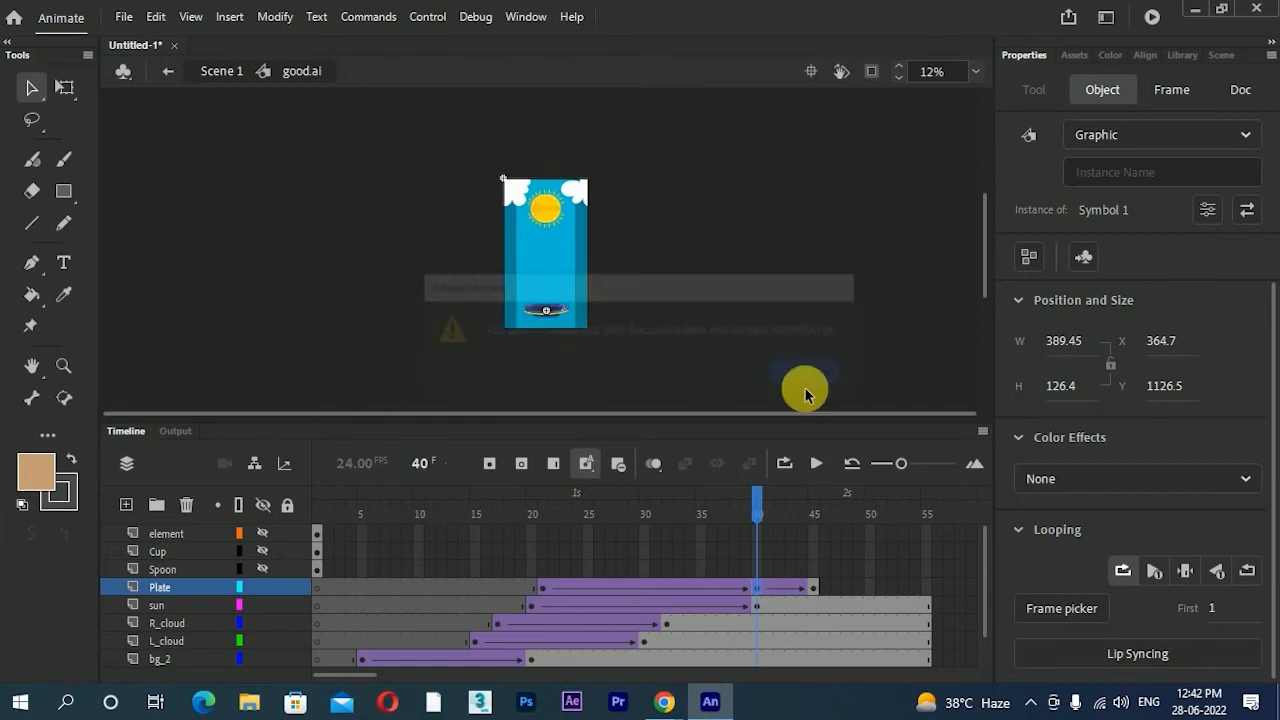
key("ctrl+Return")
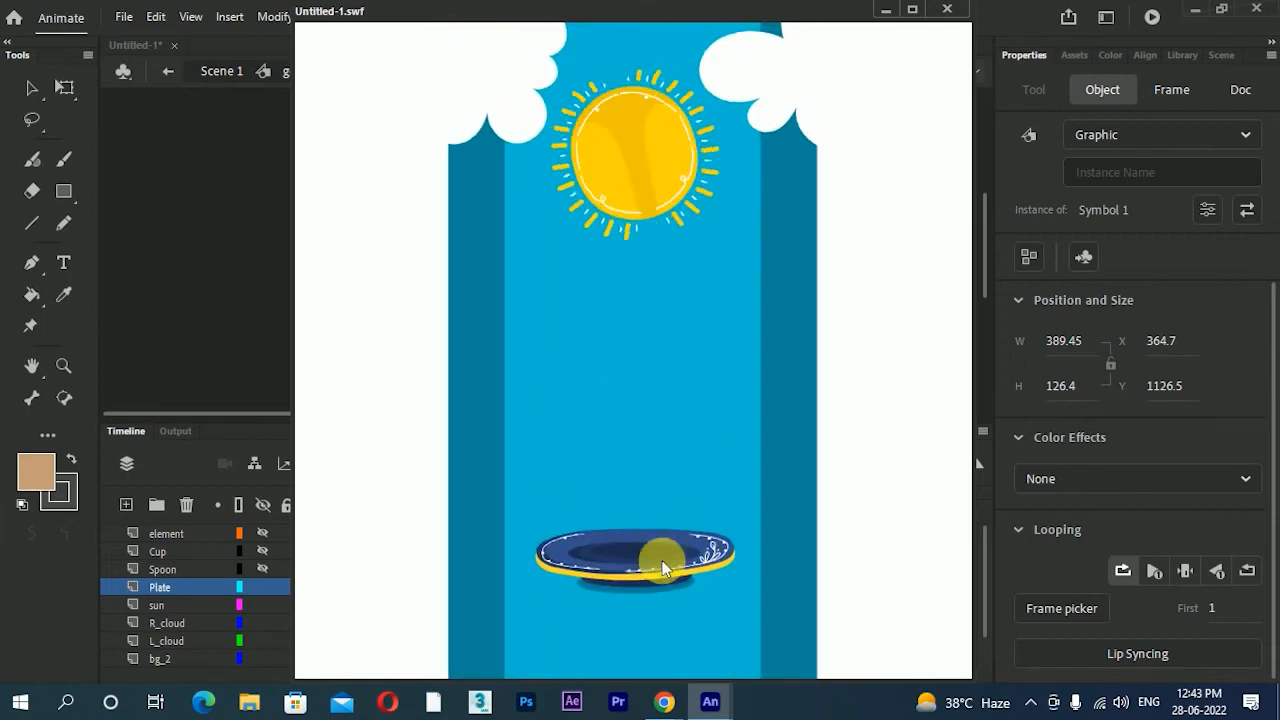
left_click(946, 9)
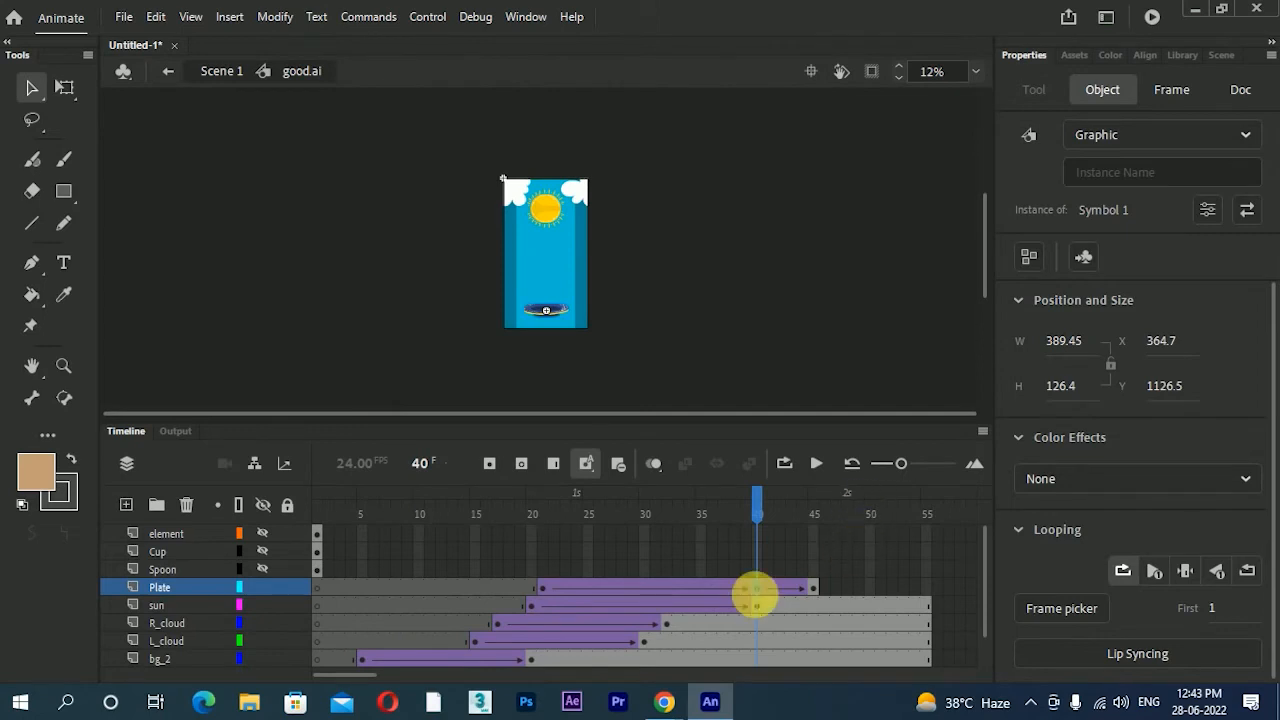
- Raise the plate at frame 40 slightly, to Y about 1106.45
left_click(755, 590)
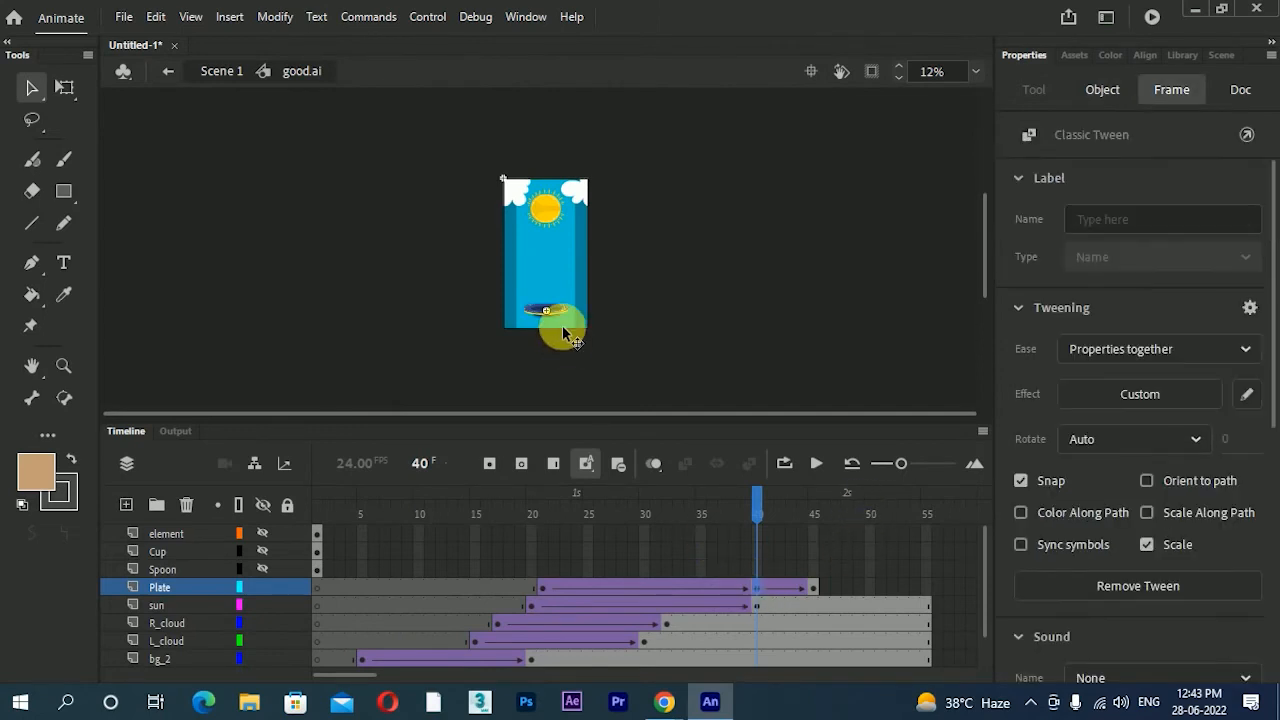
scroll(565, 335, "up", 3)
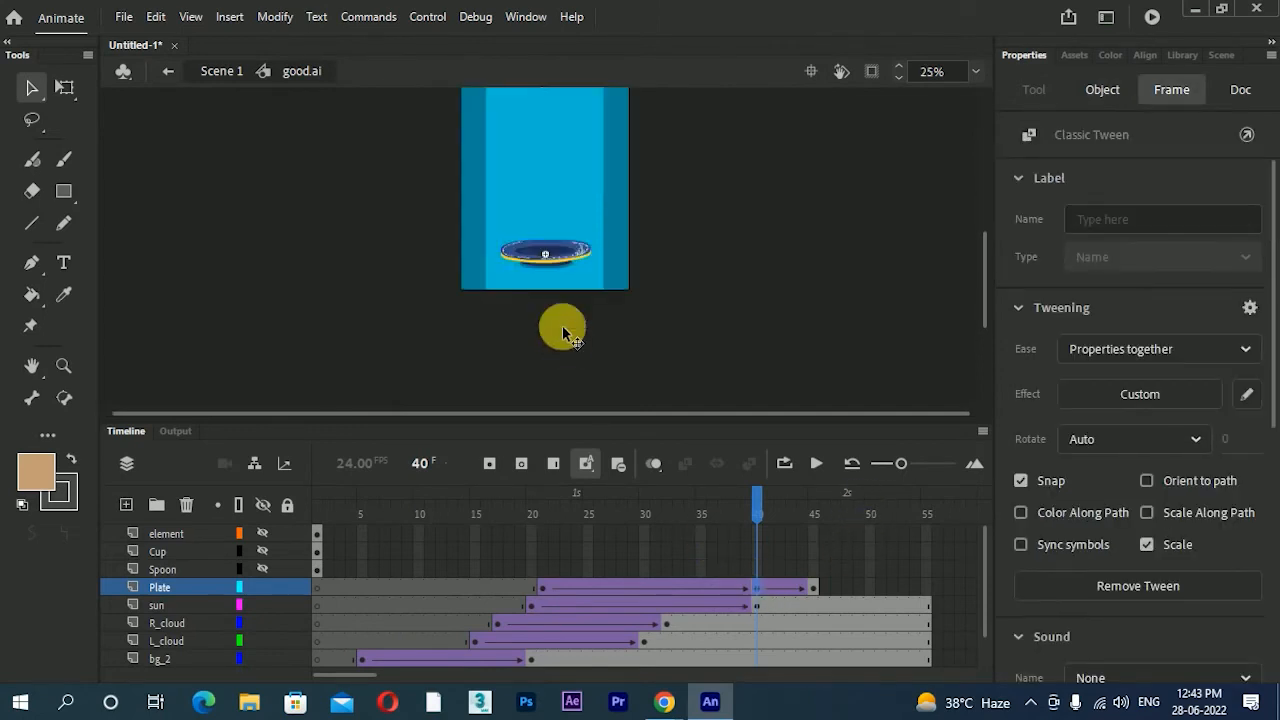
left_click(588, 254)
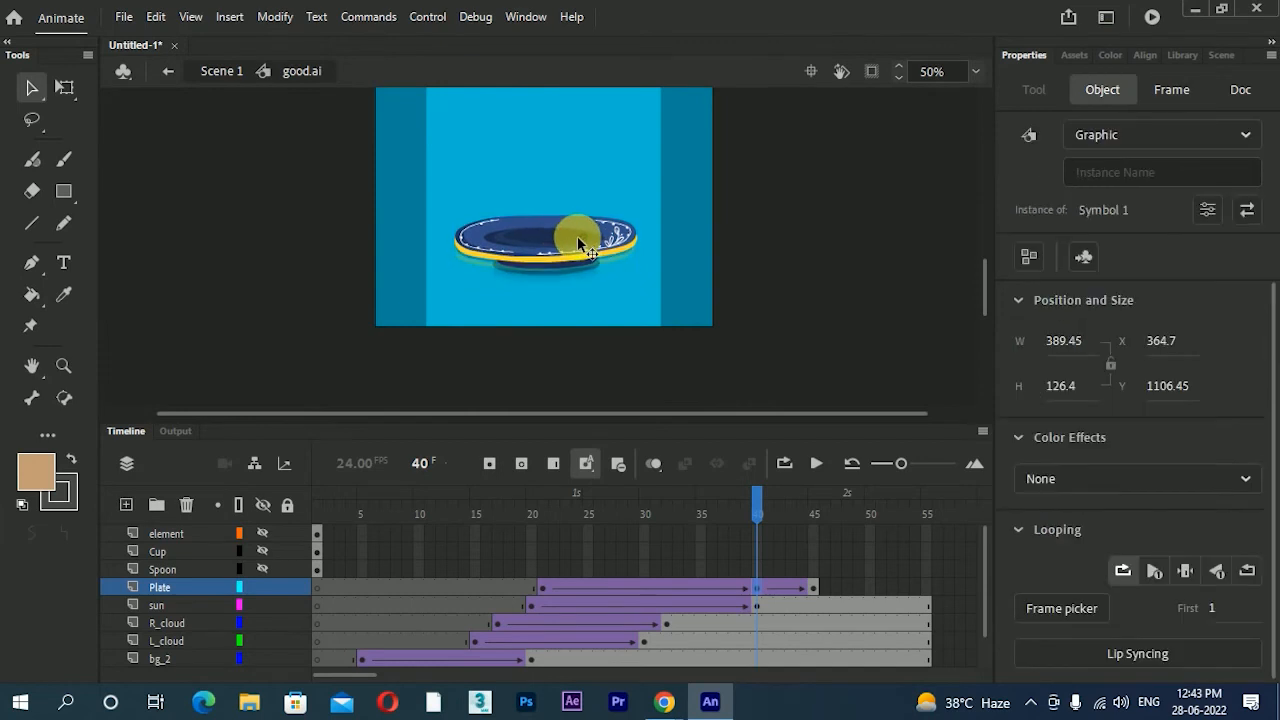
- Try the Plate layer's frame 40 keyframe at frame 42 and preview the timing in a test movie
left_click(757, 594)
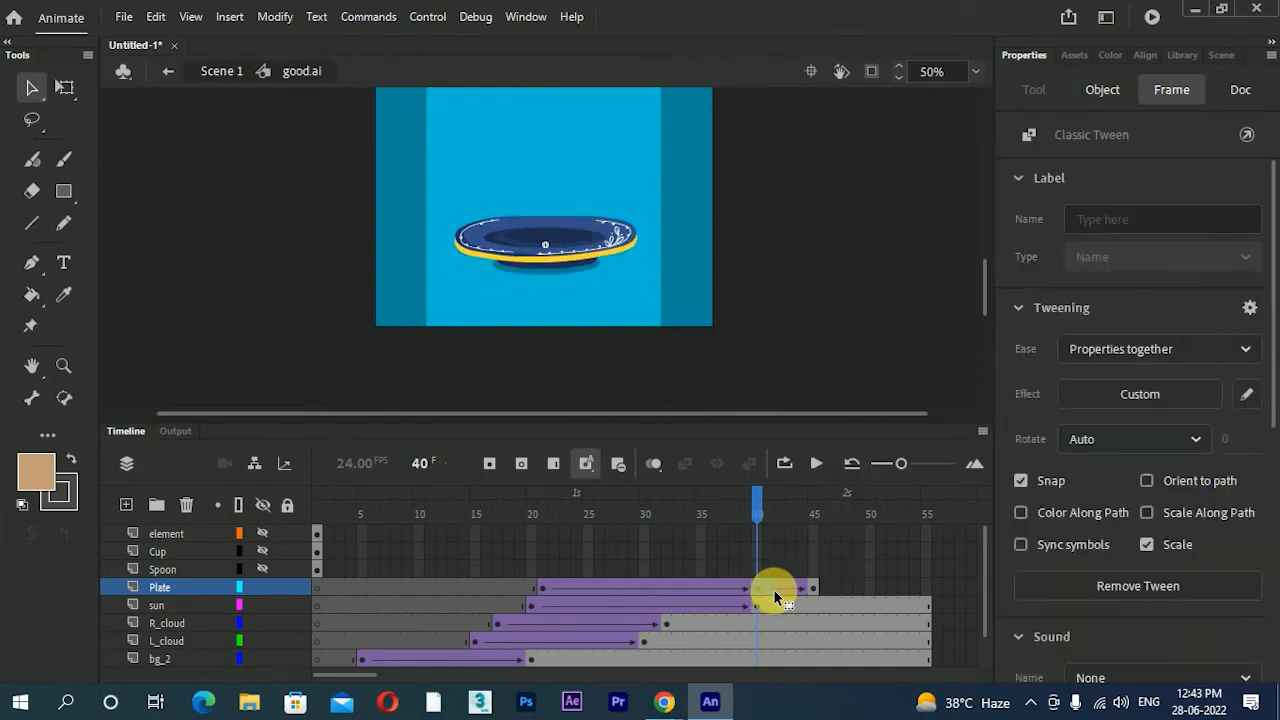
left_click(779, 588)
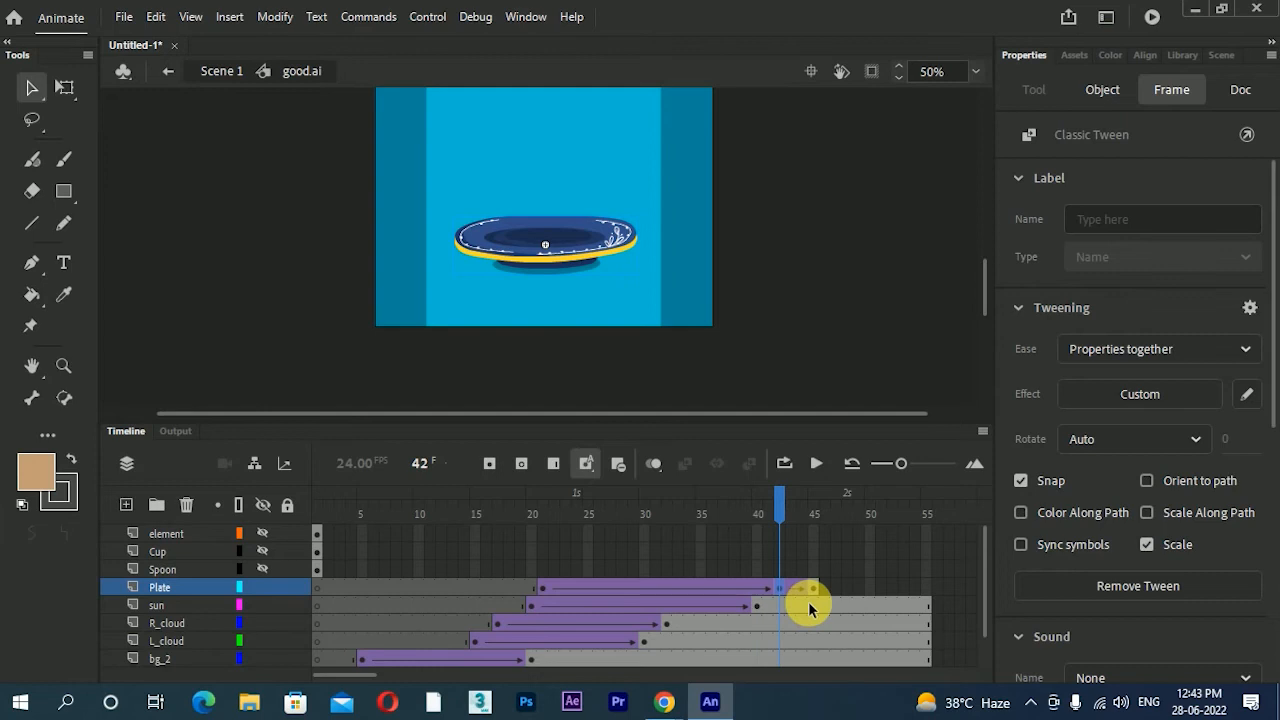
key("ctrl+Return")
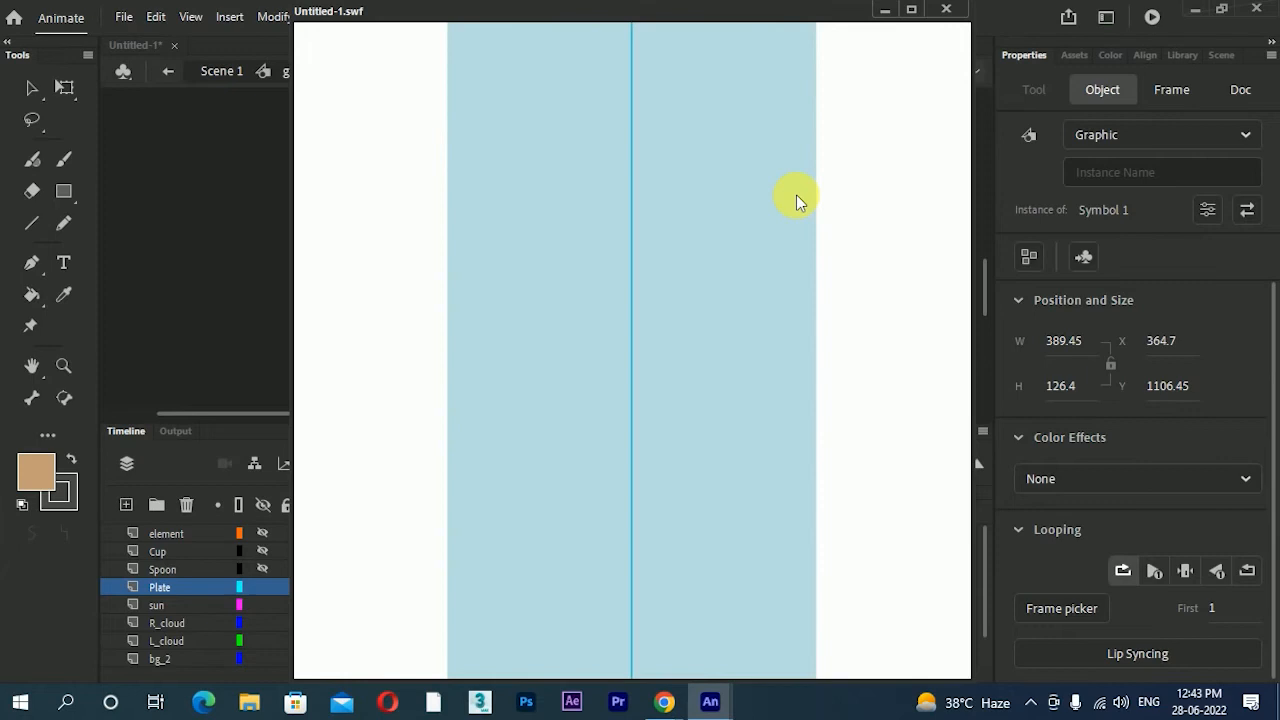
left_click(946, 9)
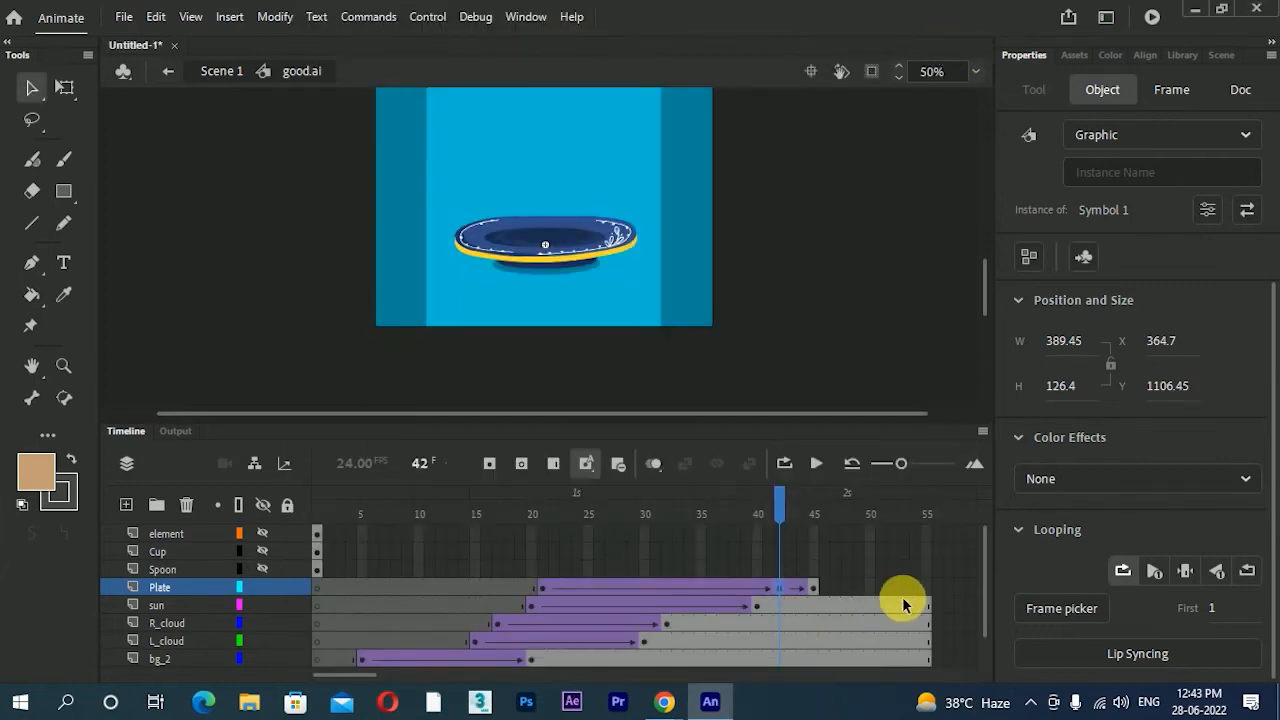
- Extend the Plate layer to frame 55 and preview the animation in a test movie
left_click(929, 591)
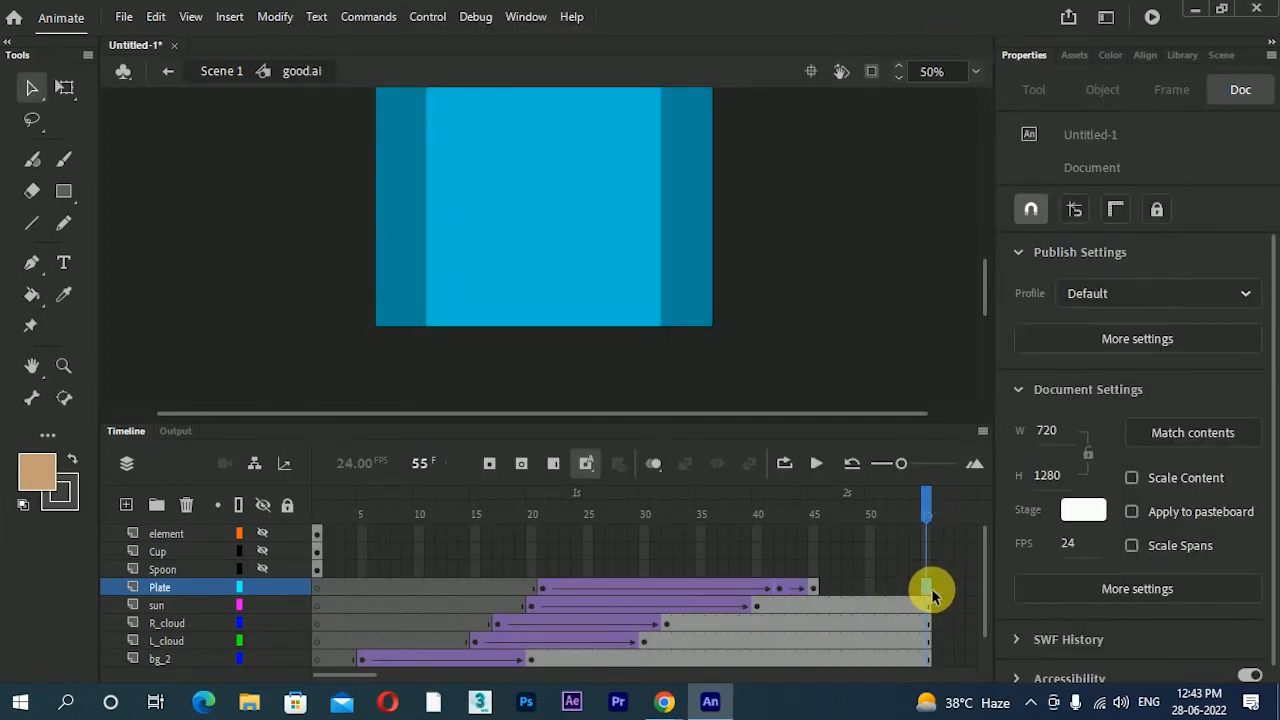
key("F6")
key("ctrl+Return")
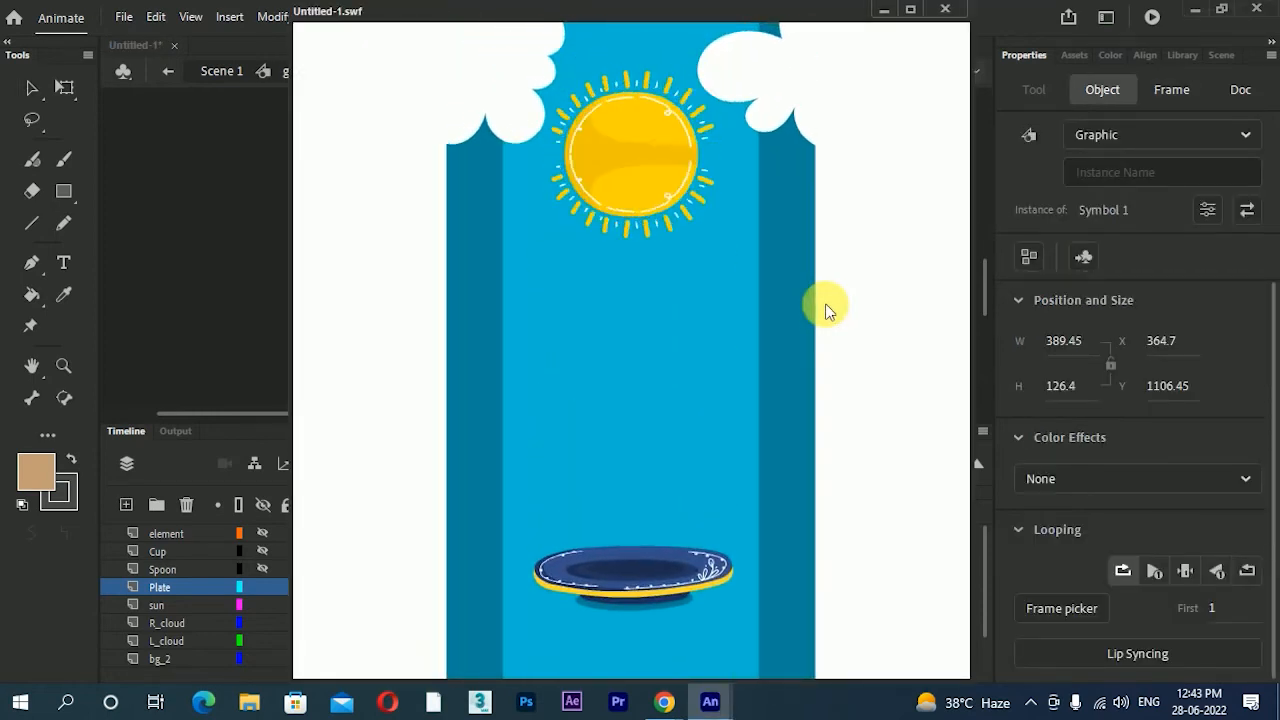
left_click(948, 9)
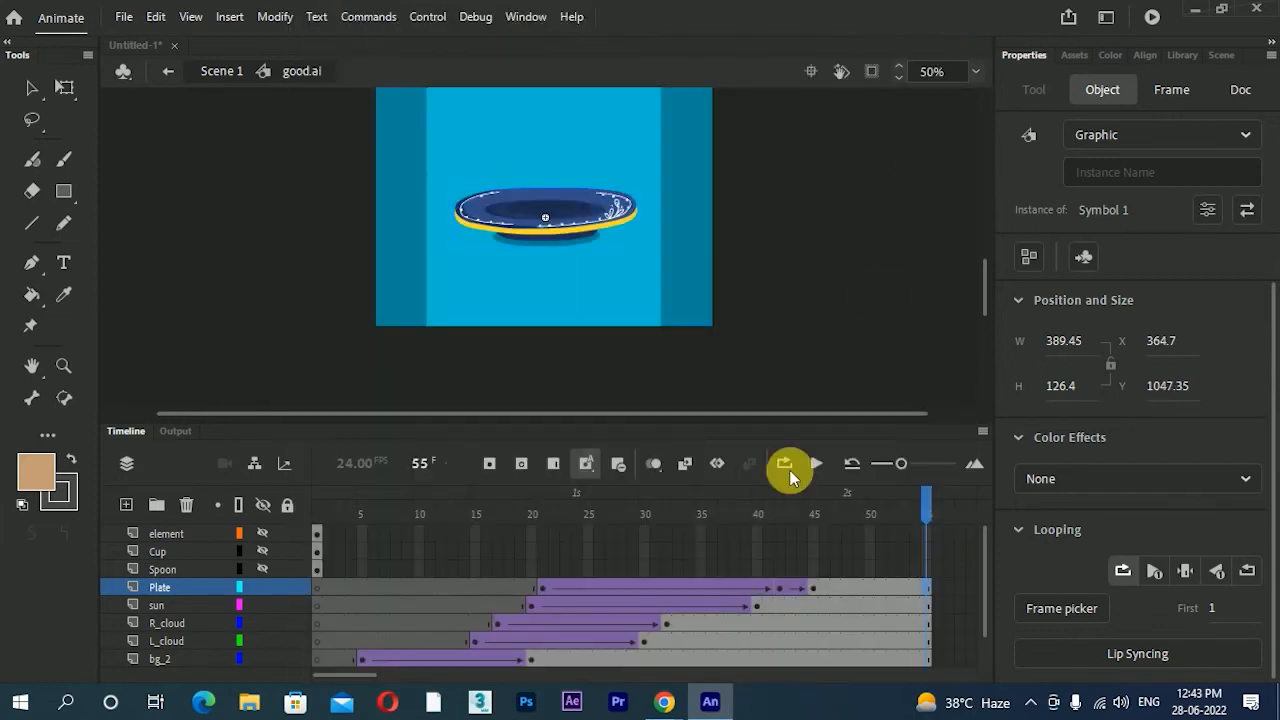
- Move the Plate layer's keyframe from frame 42 back to frame 40 and preview the animation
left_click(778, 589)
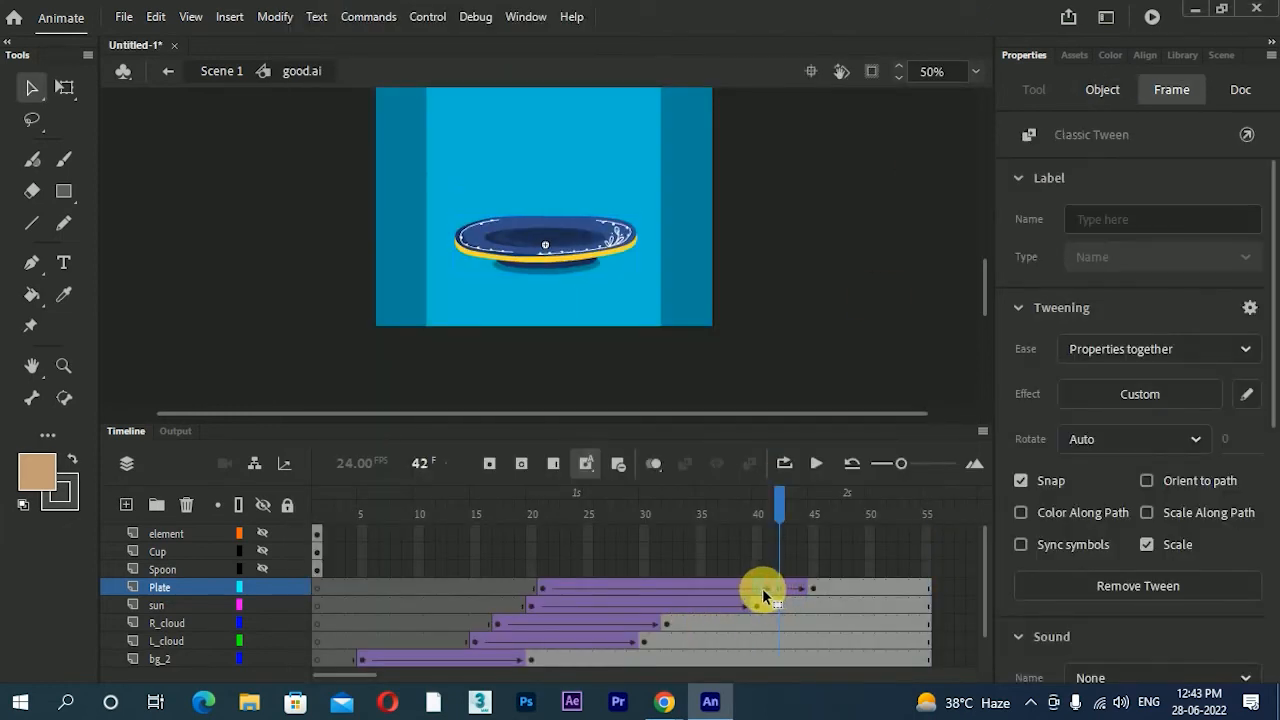
left_click(762, 588)
key("ctrl+Return")
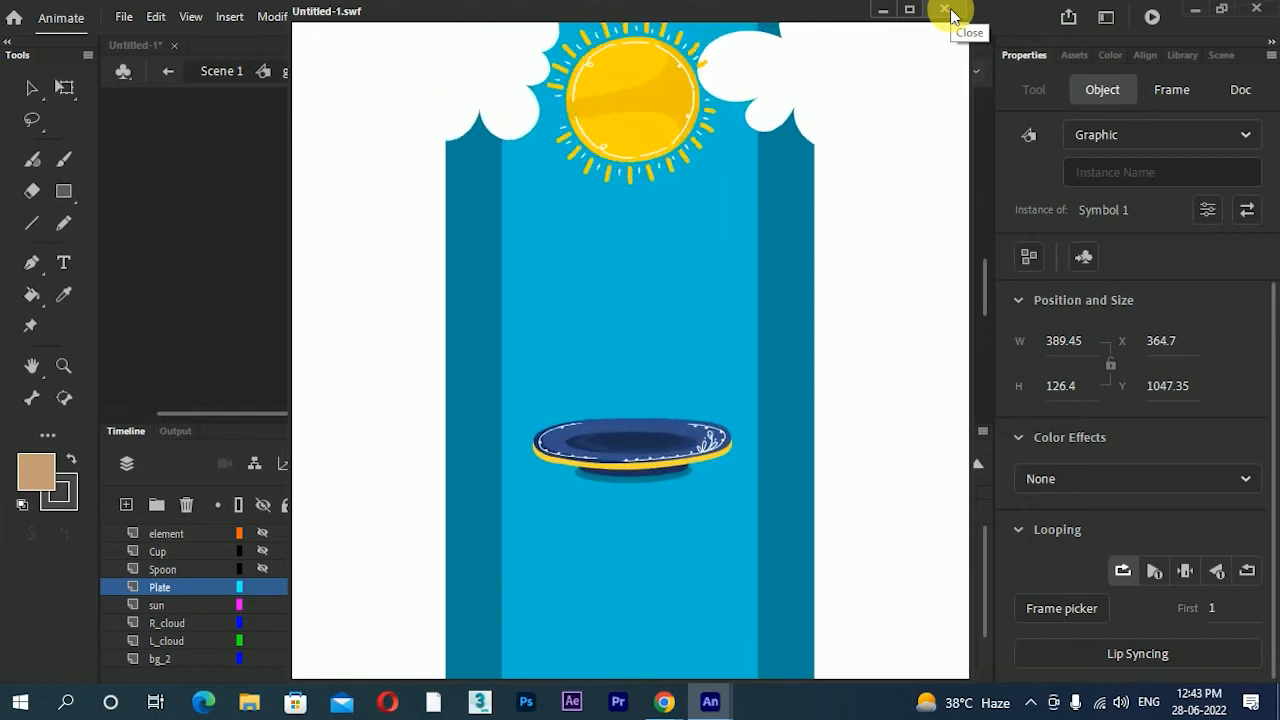
left_click(950, 14)
- Rotate the plate at frame 40 slightly clockwise with Free Transform and preview the tilt in a test movie
left_click(759, 588)
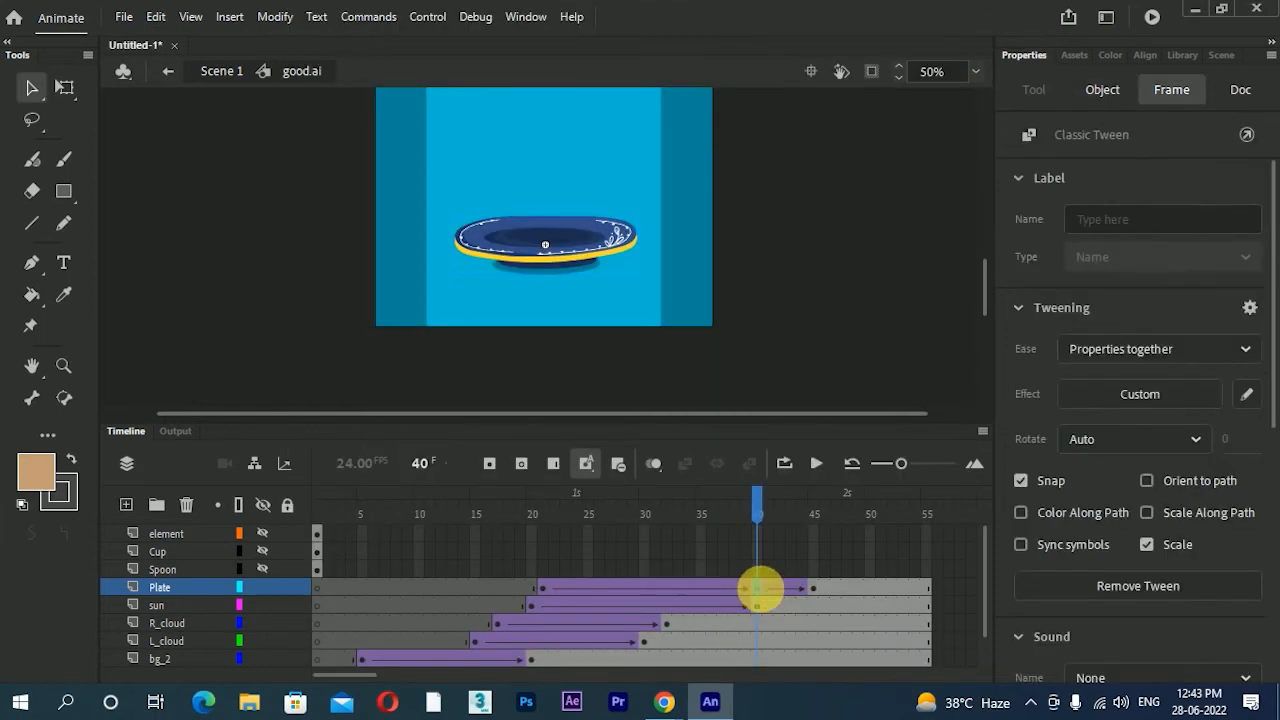
left_click(621, 247)
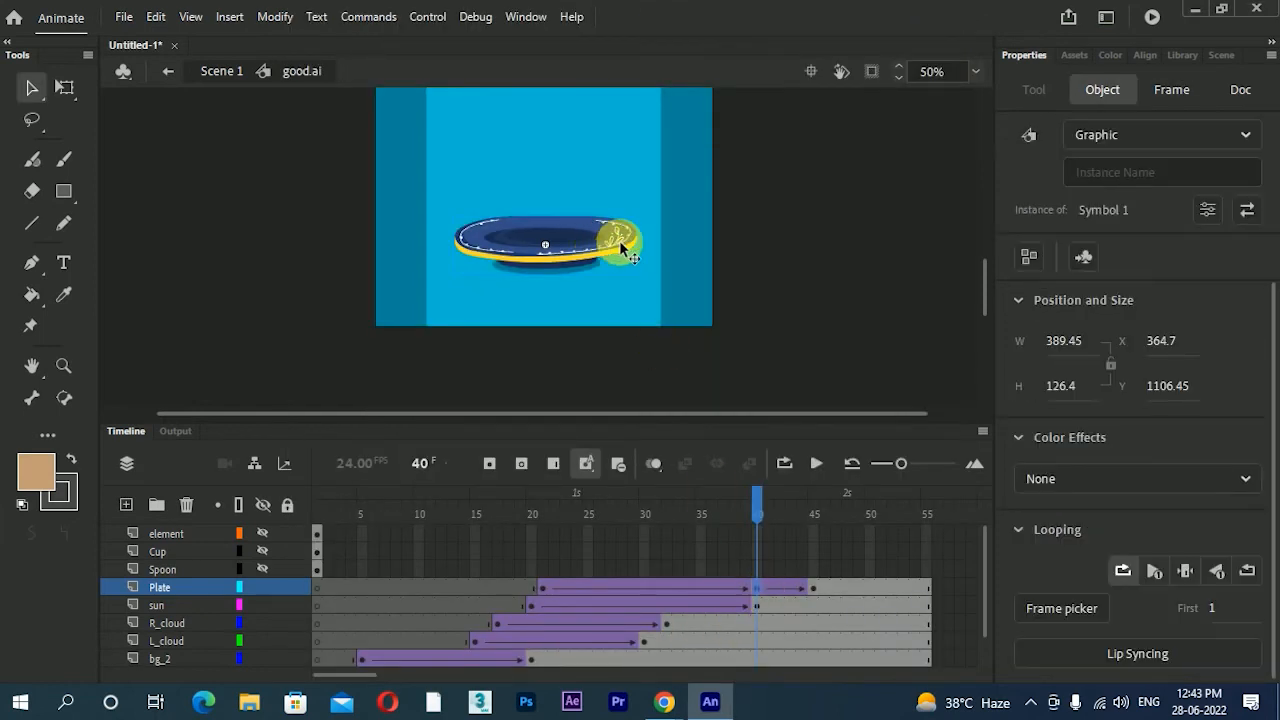
left_click(72, 88)
left_click_drag(655, 222, 655, 226)
key("ctrl+Return")
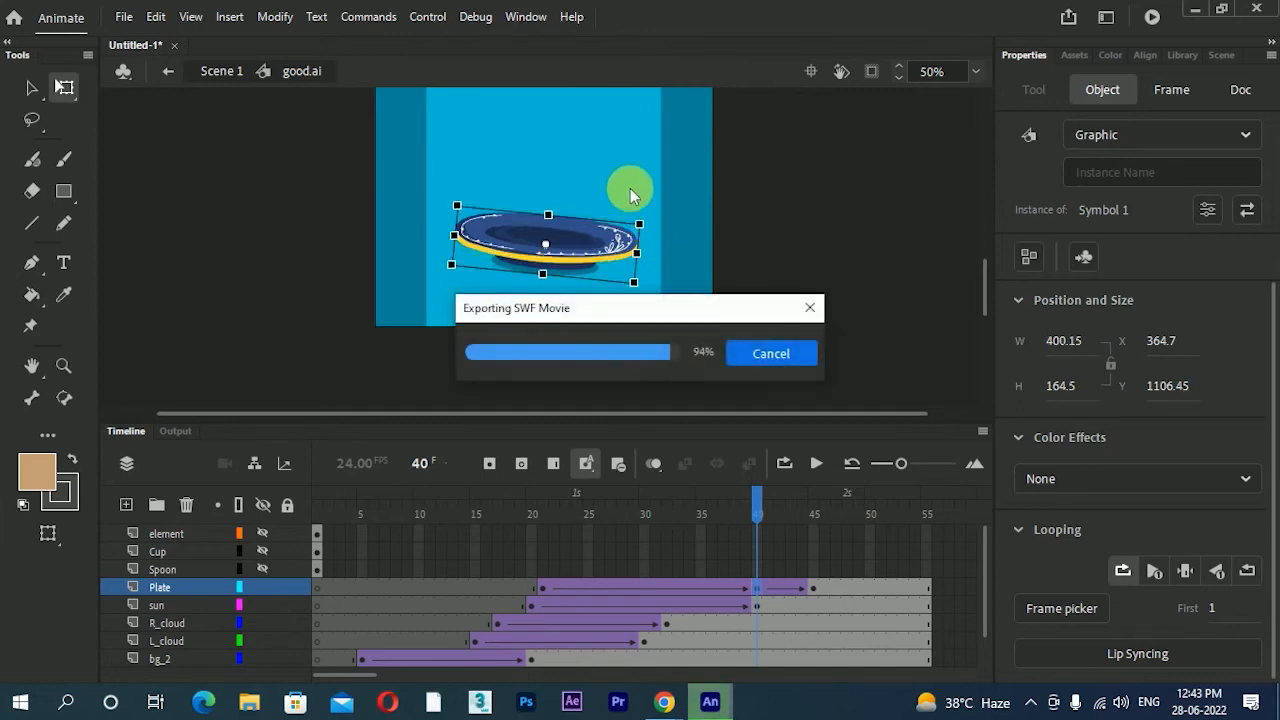
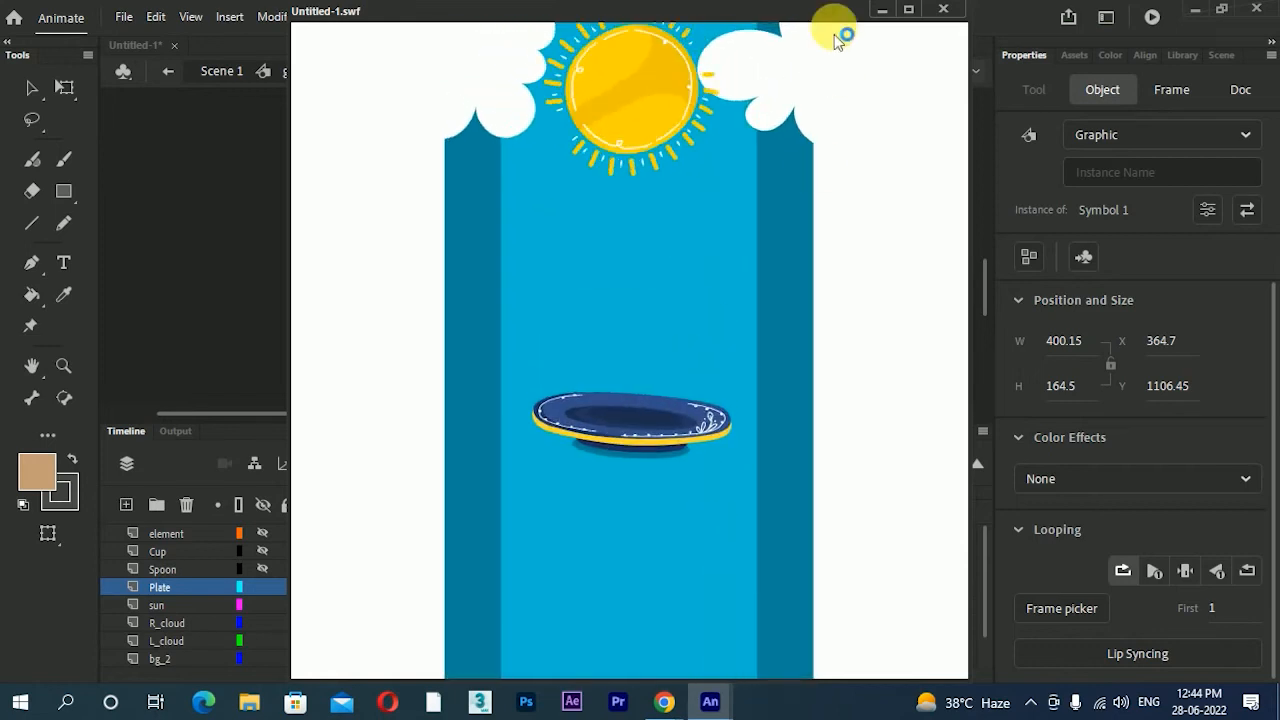
left_click(943, 10)
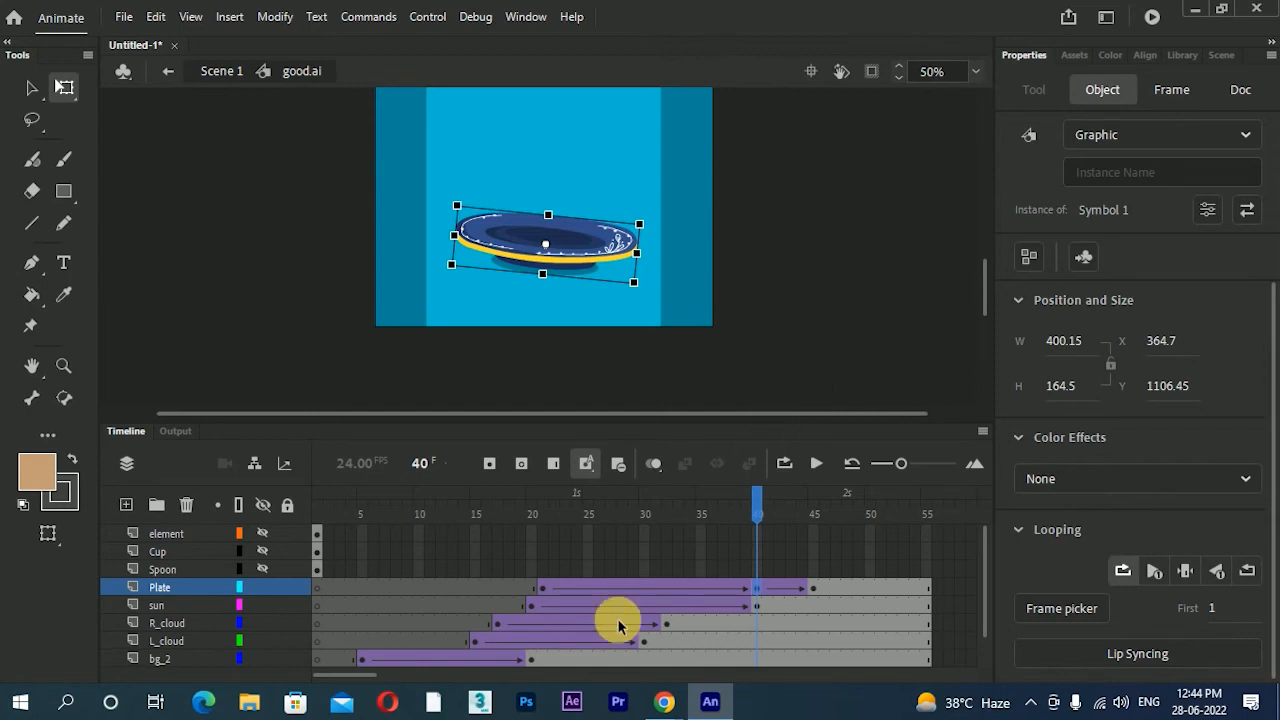
- Rotate the plate at frame 21 slightly counterclockwise with Free Transform
left_click(543, 594)
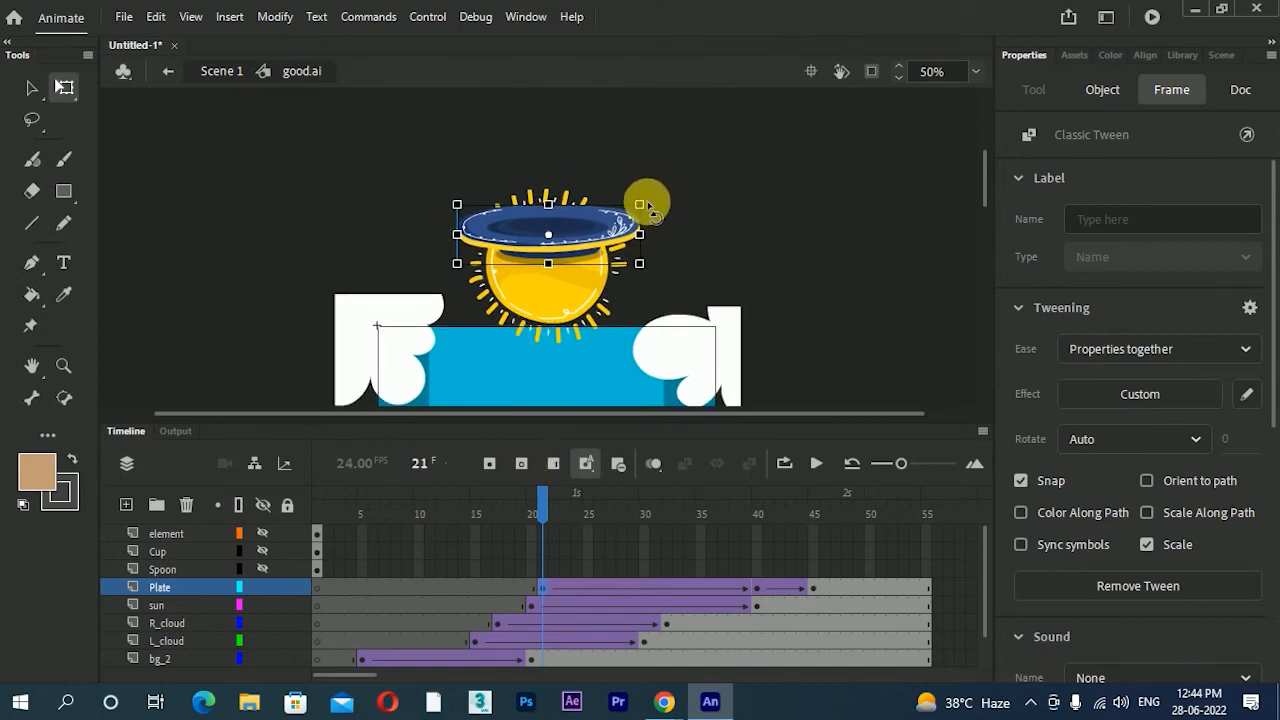
left_click_drag(648, 206, 645, 200)
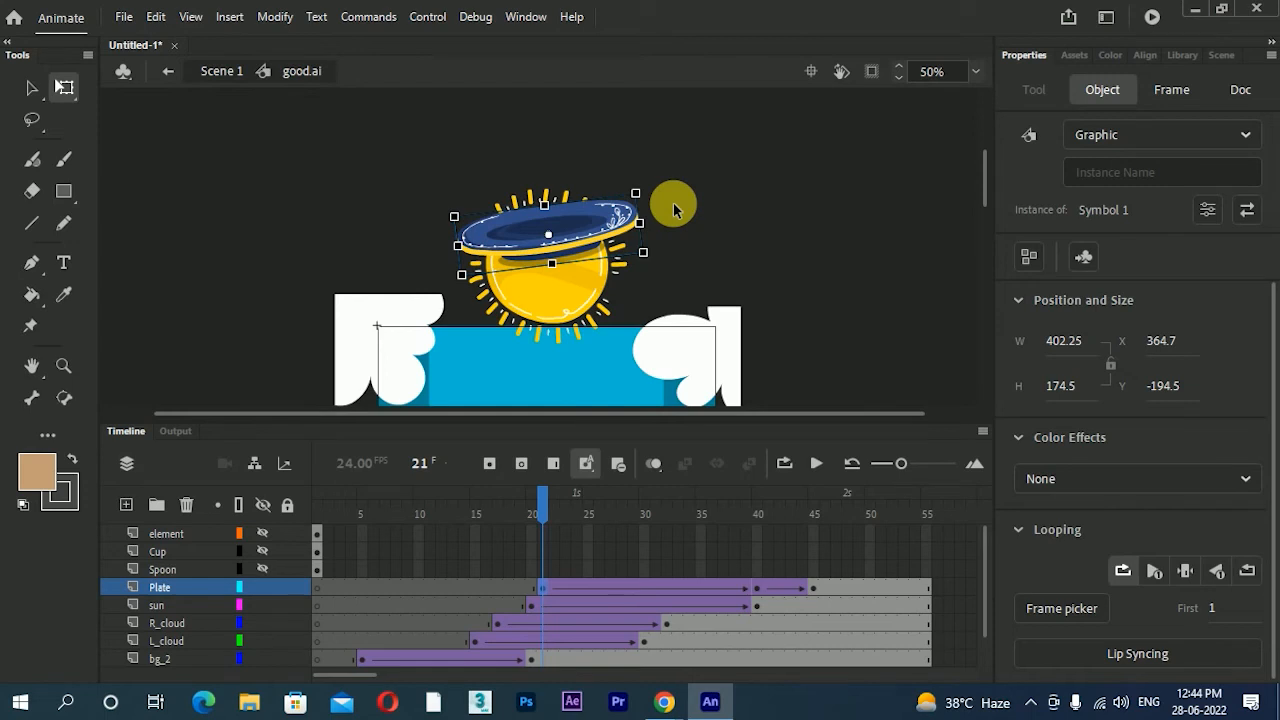
- Preview the plate's tilting drop in a test movie
key("ctrl+Return")
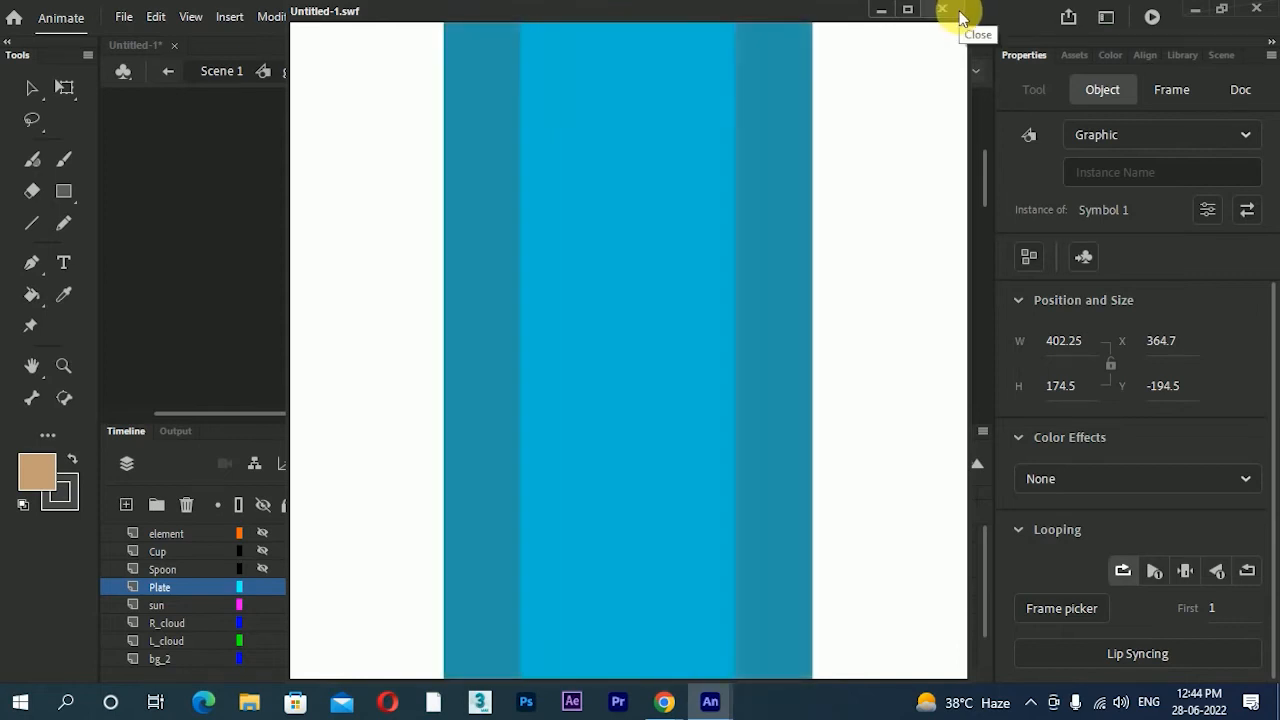
left_click(958, 15)
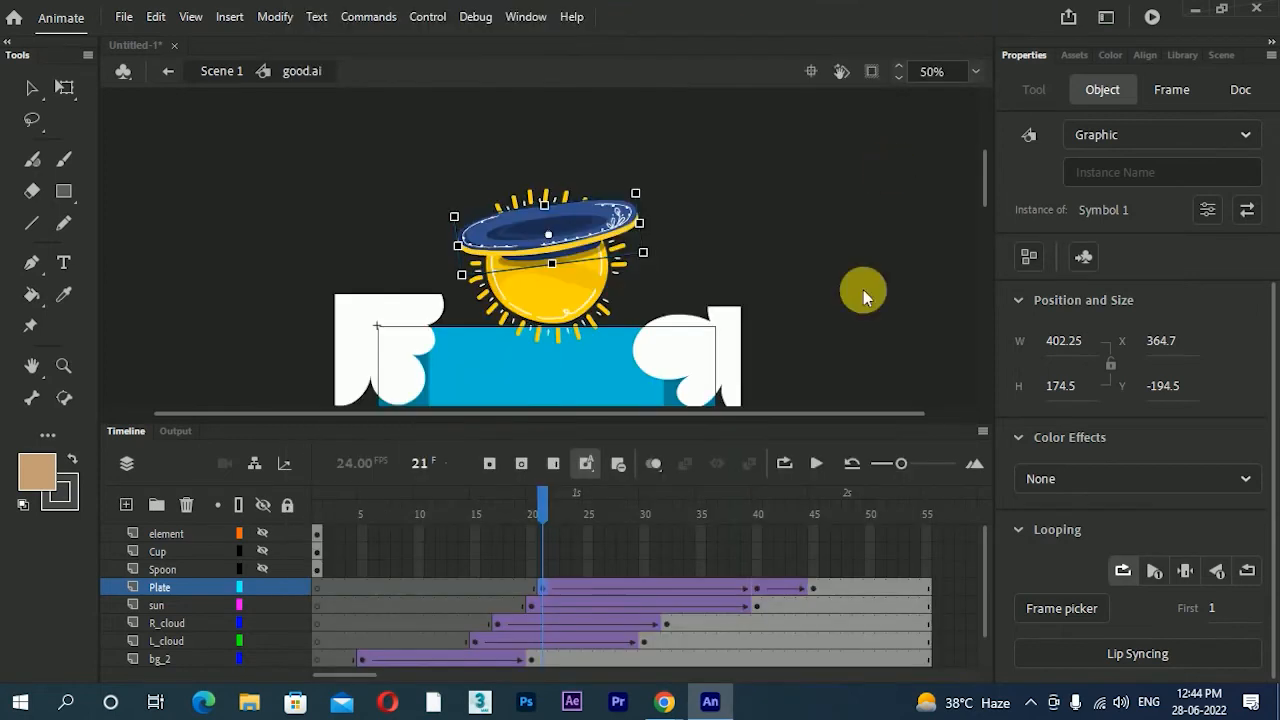
- Show the Spoon layer and move its first keyframe to frame 24
left_click(266, 569)
left_click_drag(316, 567, 573, 568)
left_click_drag(686, 366, 692, 122)
left_click_drag(668, 310, 649, 200)
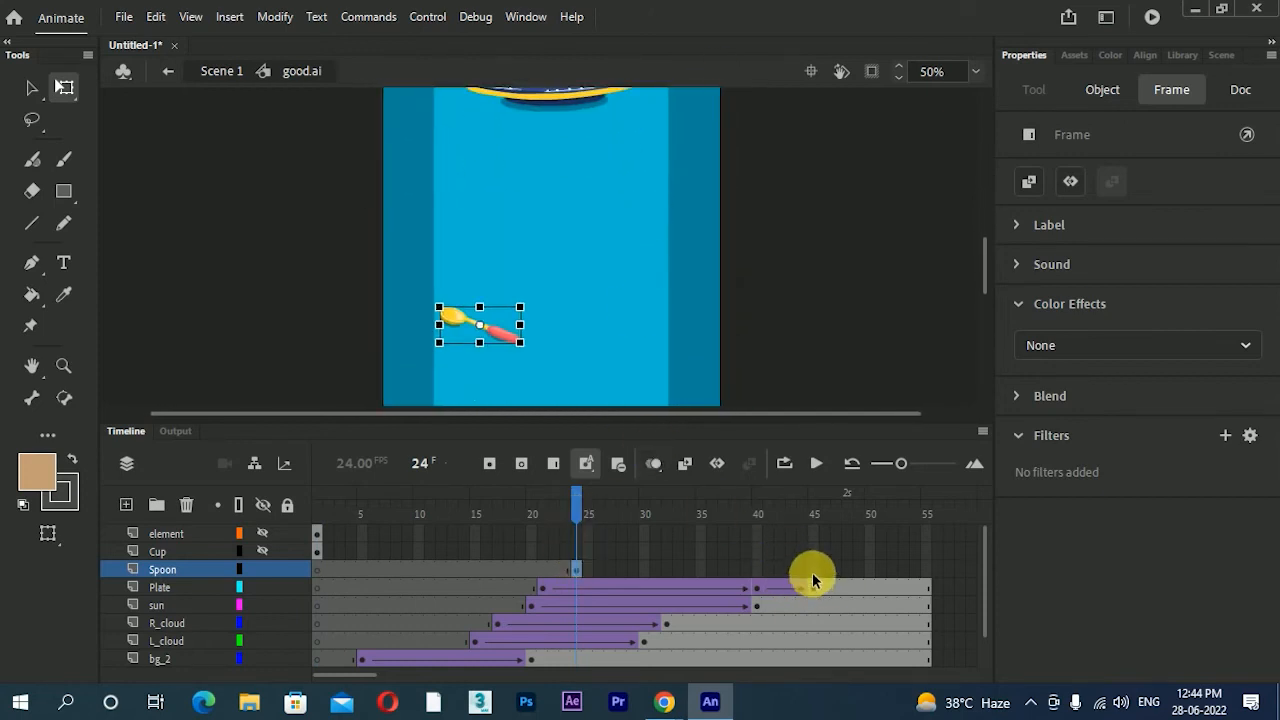
- Insert a keyframe at frame 48 on the Spoon layer and create a classic tween from frame 24, converting the content to a symbol
left_click(848, 572)
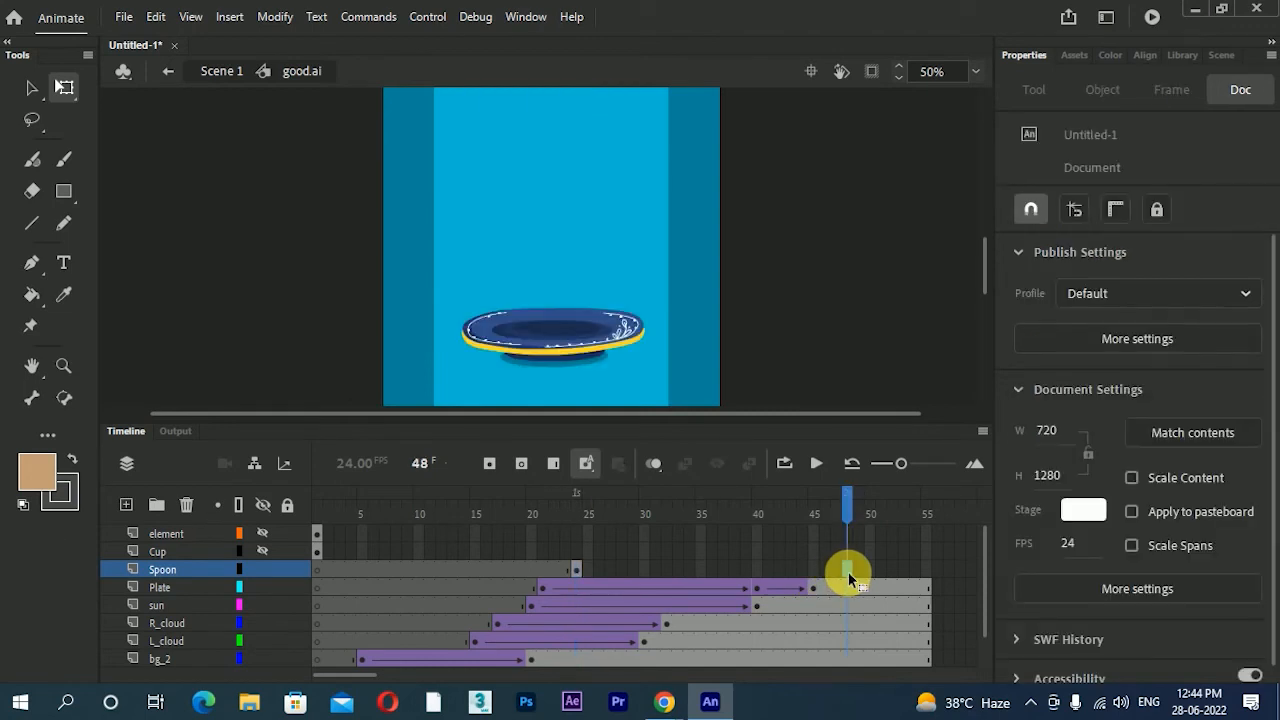
key("F6")
right_click(804, 570)
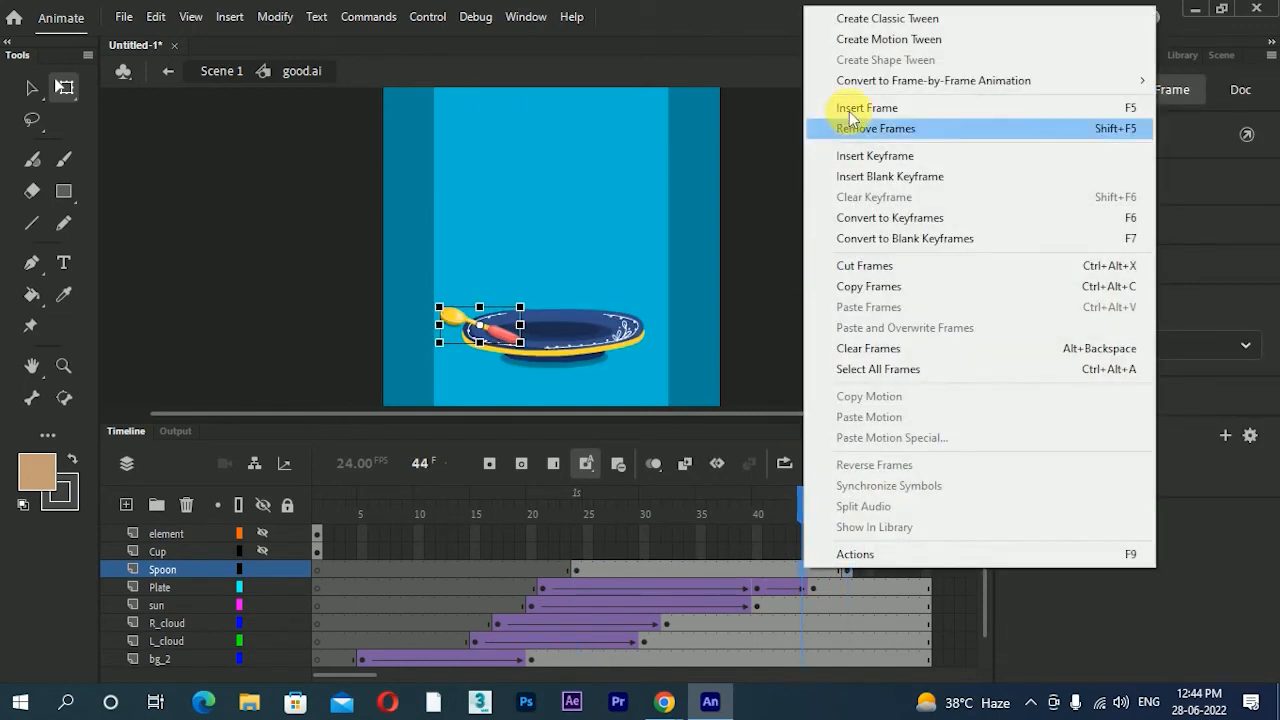
left_click(918, 20)
left_click(728, 402)
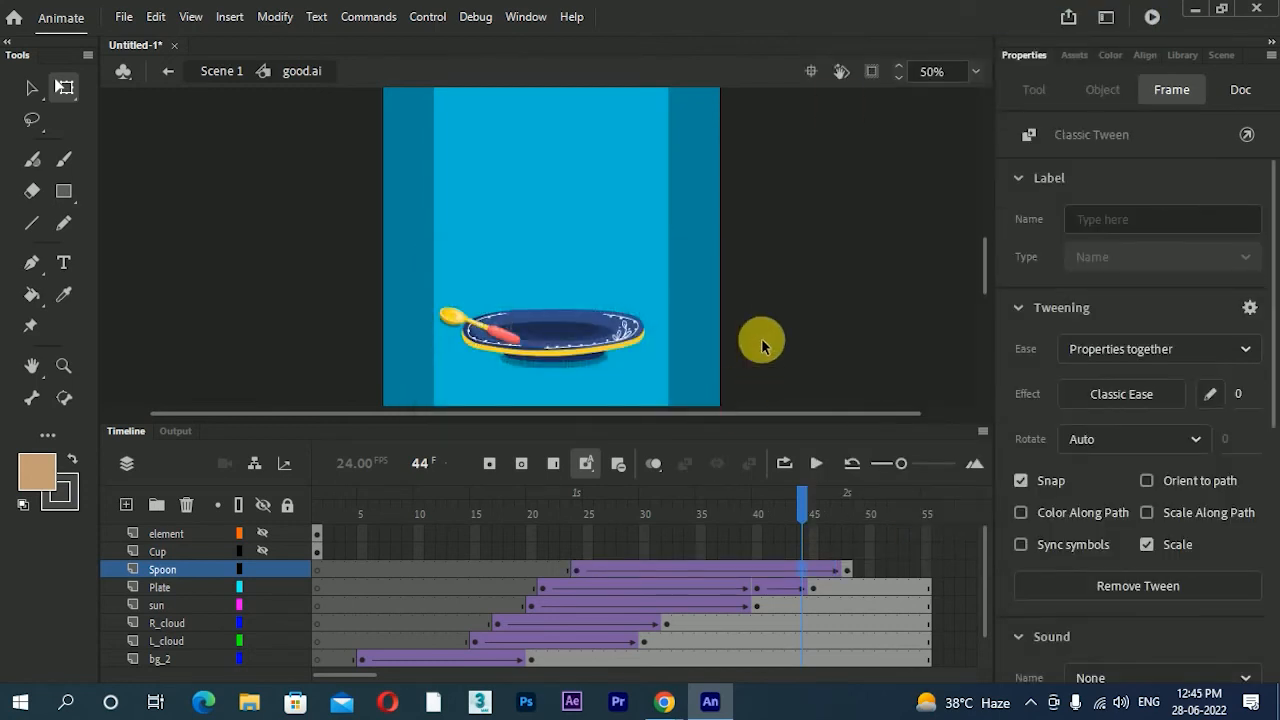
- Move the spoon at frame 24 above the stage, beside the sun, to about X 144.4, Y -120.25
left_click(578, 570)
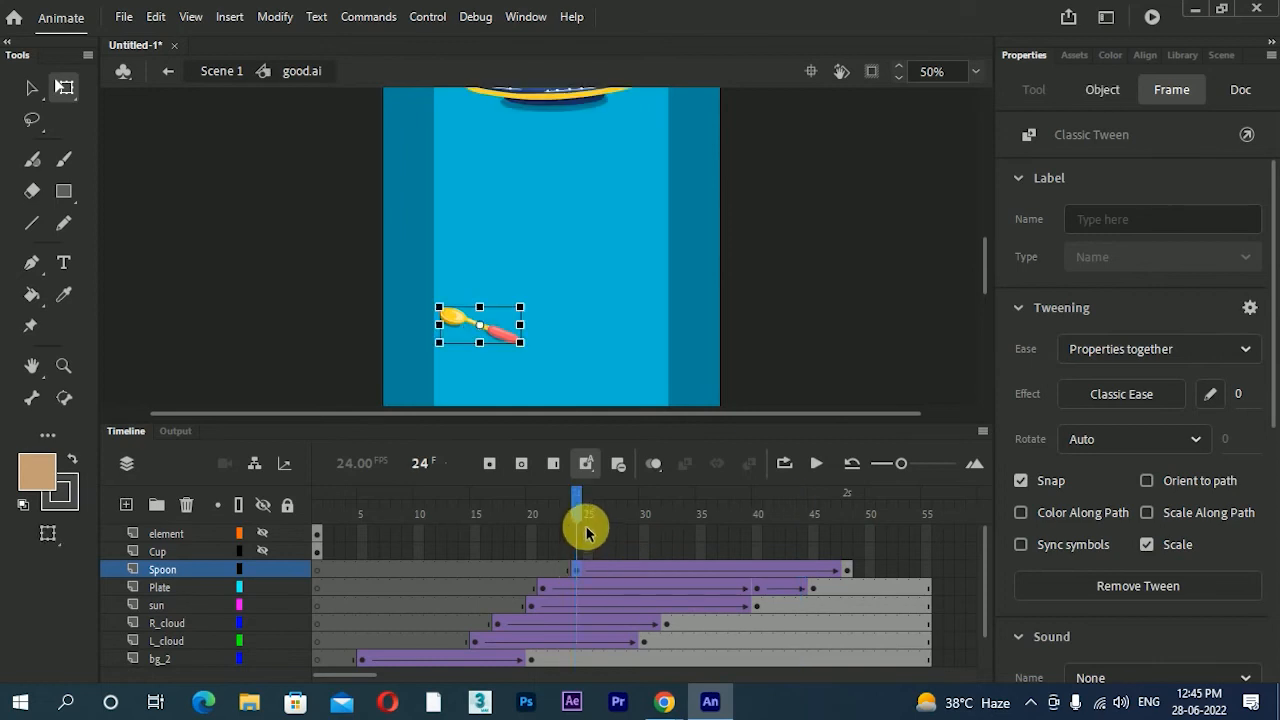
left_click_drag(640, 200, 668, 266)
key("ctrl+minus")
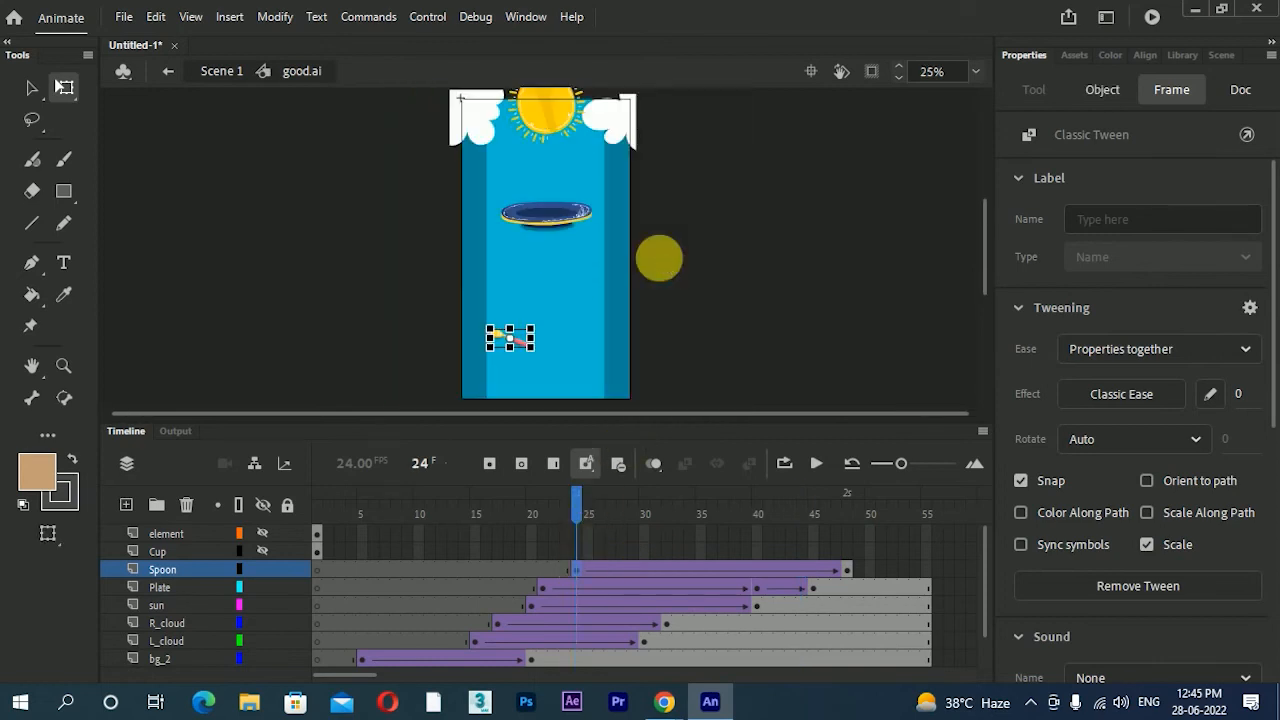
left_click_drag(578, 228, 588, 276)
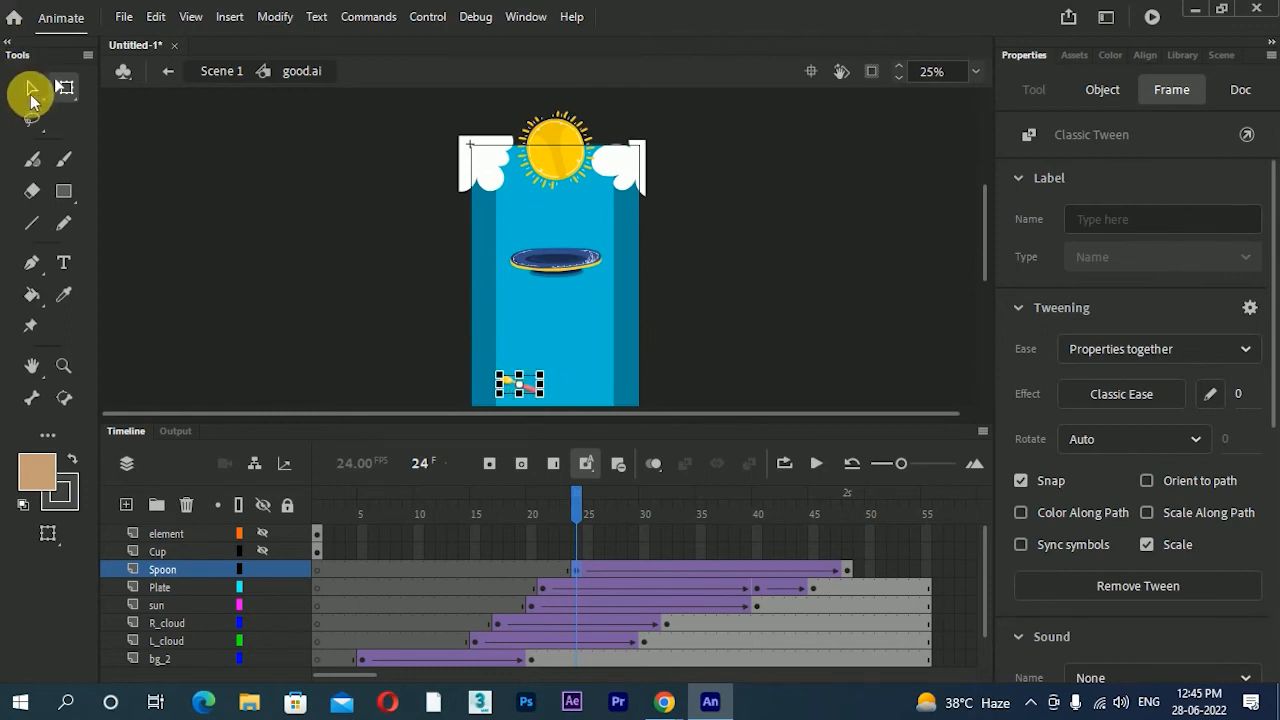
left_click(30, 90)
left_click(519, 386)
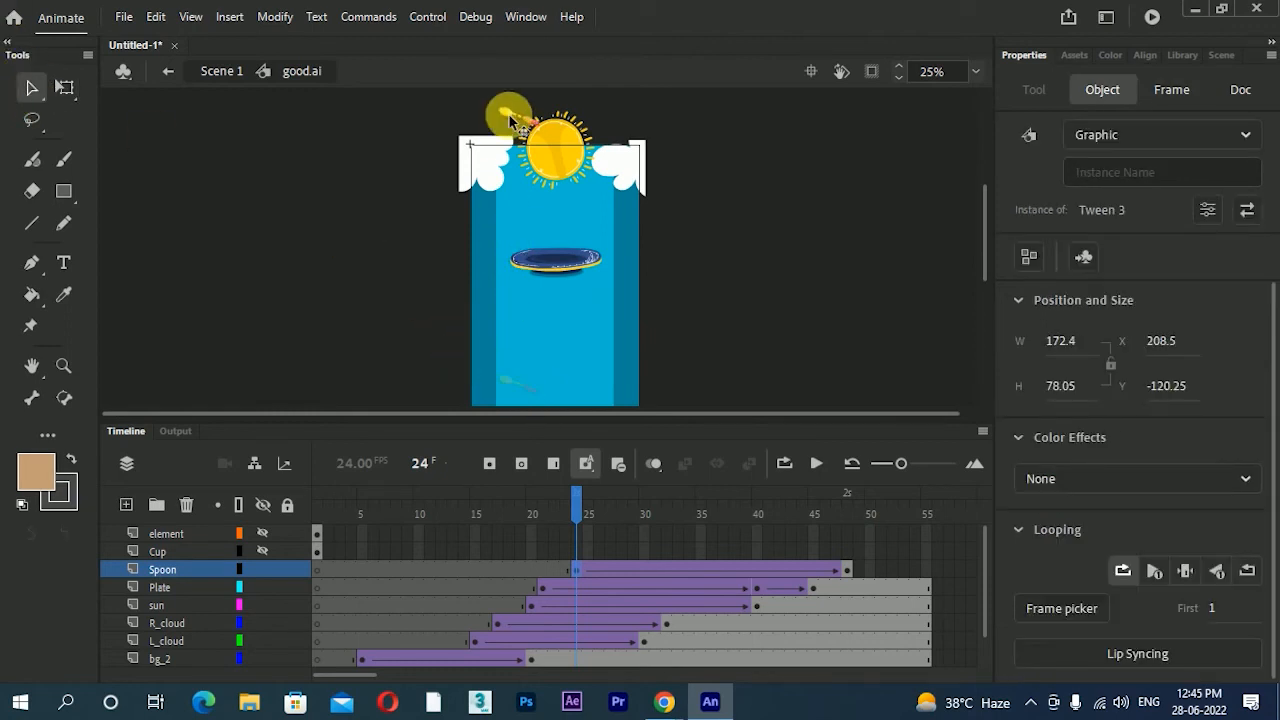
- Apply a custom ease to the Spoon tween, with a curve that rises steeply at the start and flattens towards the end
left_click(578, 570)
left_click(1210, 393)
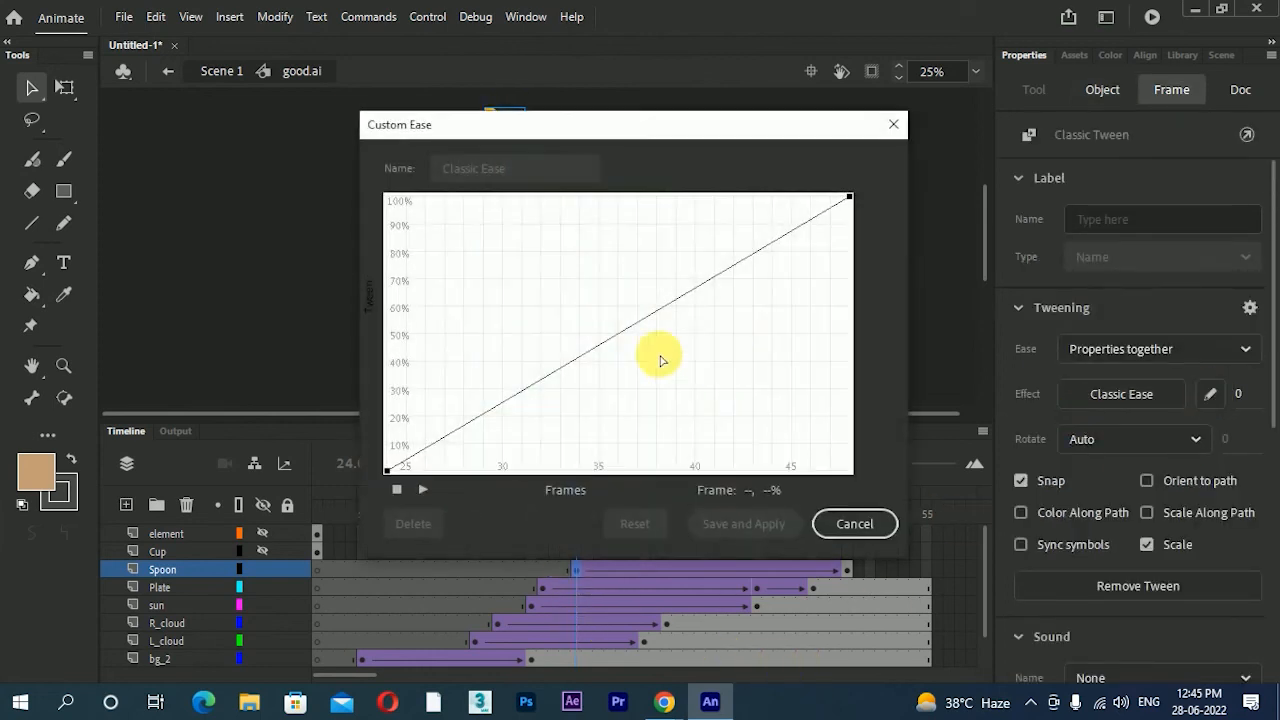
left_click_drag(541, 379, 329, 222)
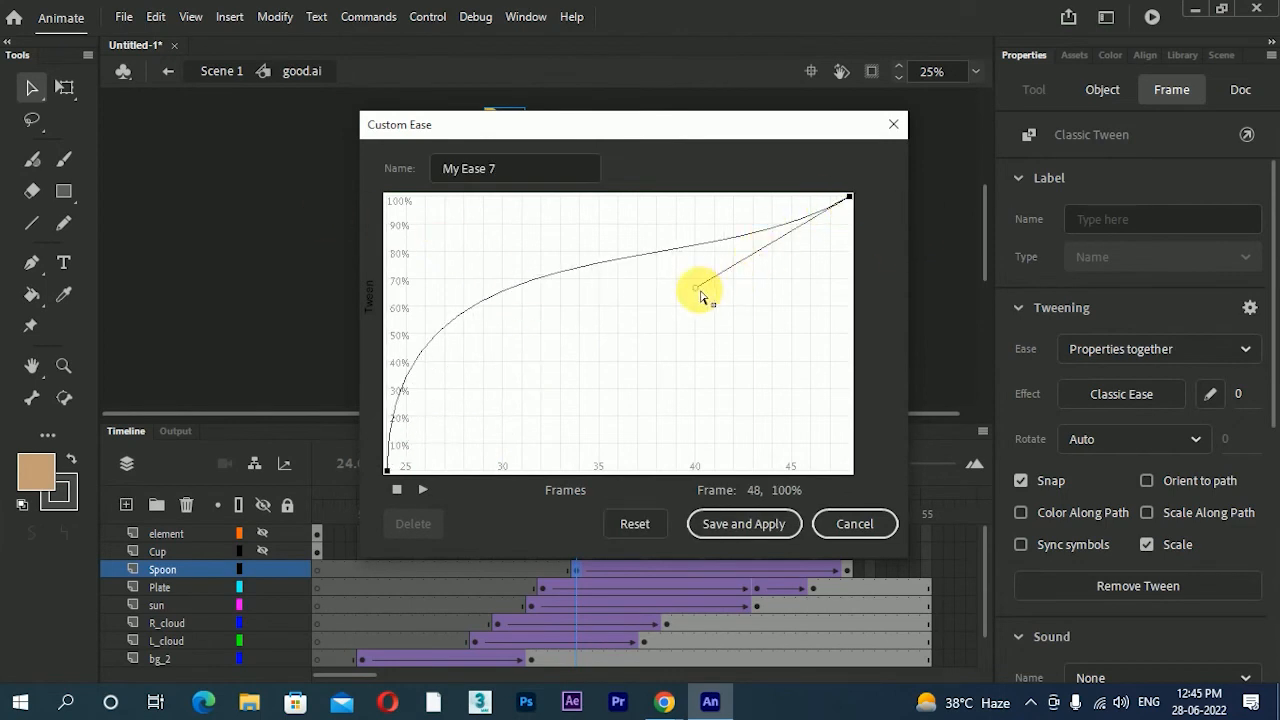
left_click_drag(697, 288, 757, 202)
left_click(743, 524)
- Set the Spoon tween's rotation to Clockwise and preview the spinning spoon in a test movie
left_click_drag(651, 533, 571, 567)
left_click(573, 568)
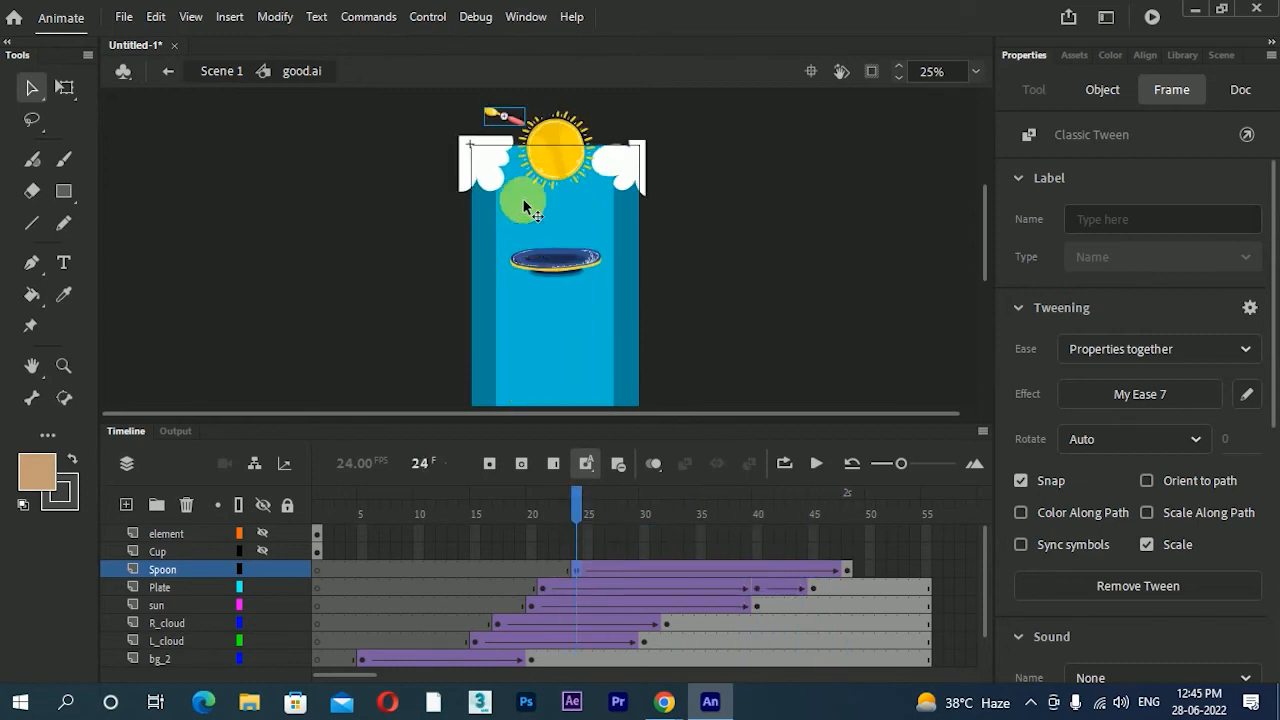
left_click(1145, 441)
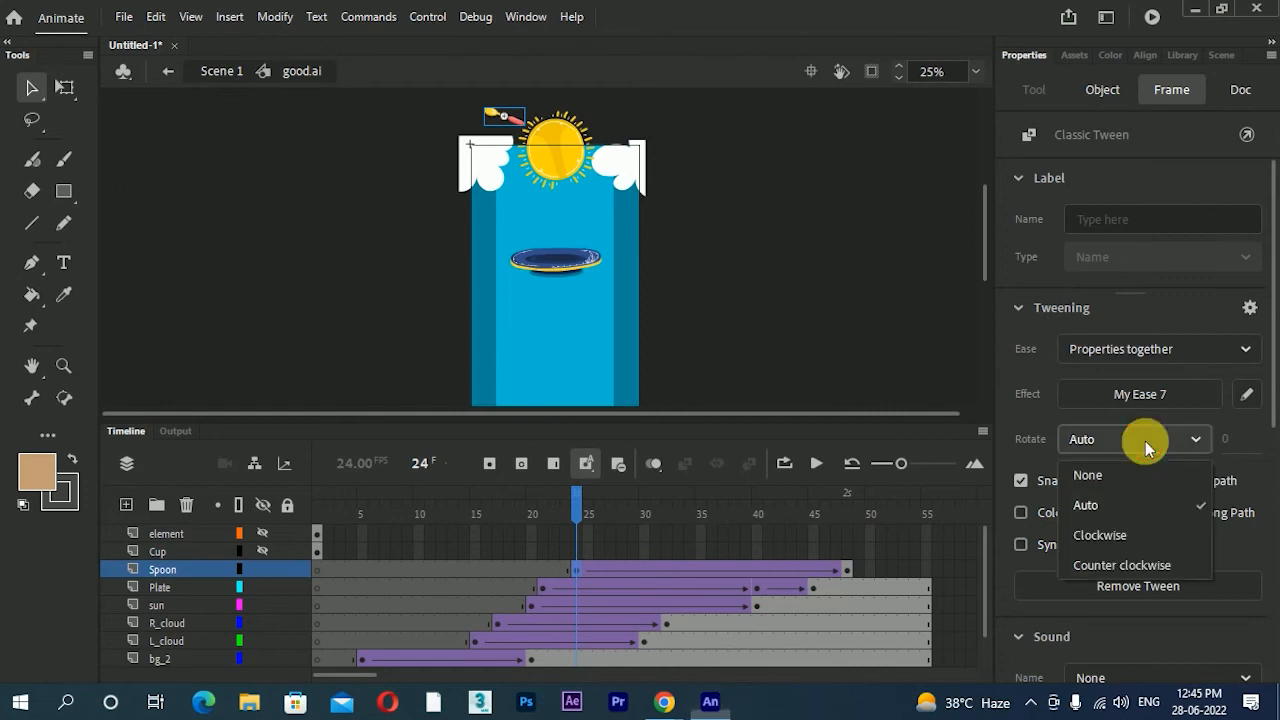
left_click(1100, 536)
key("ctrl+Return")
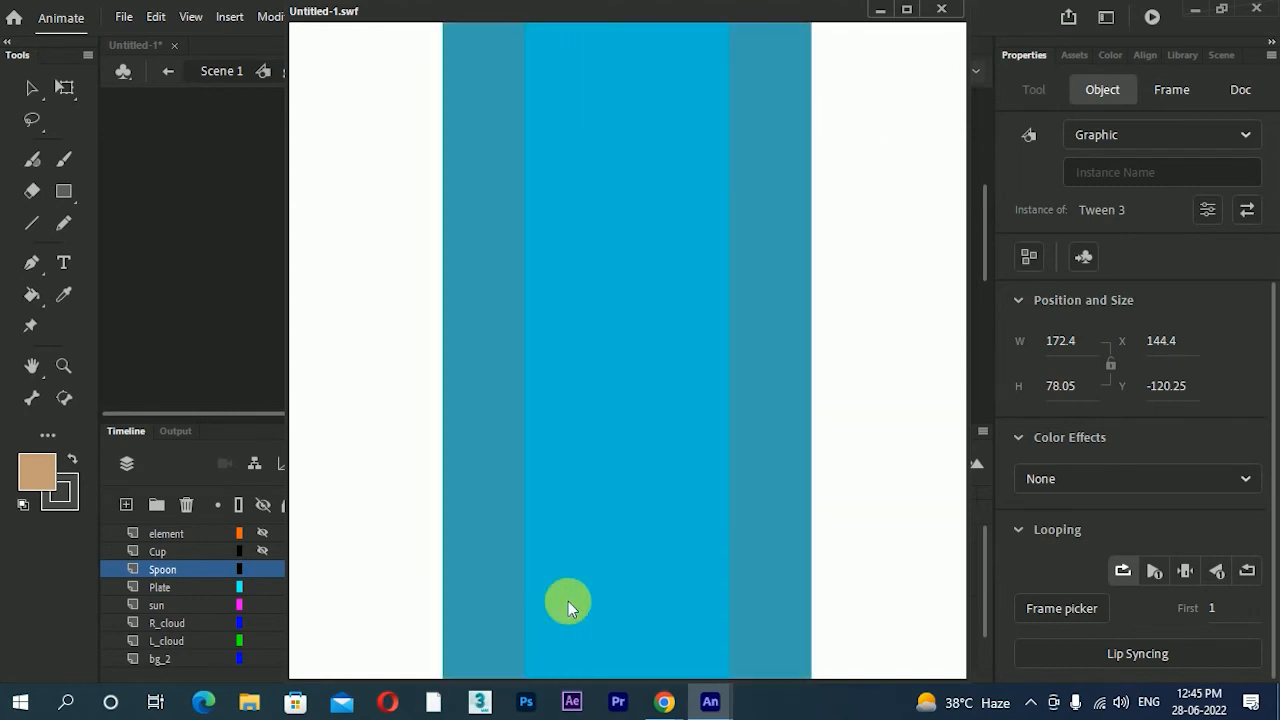
left_click(941, 10)
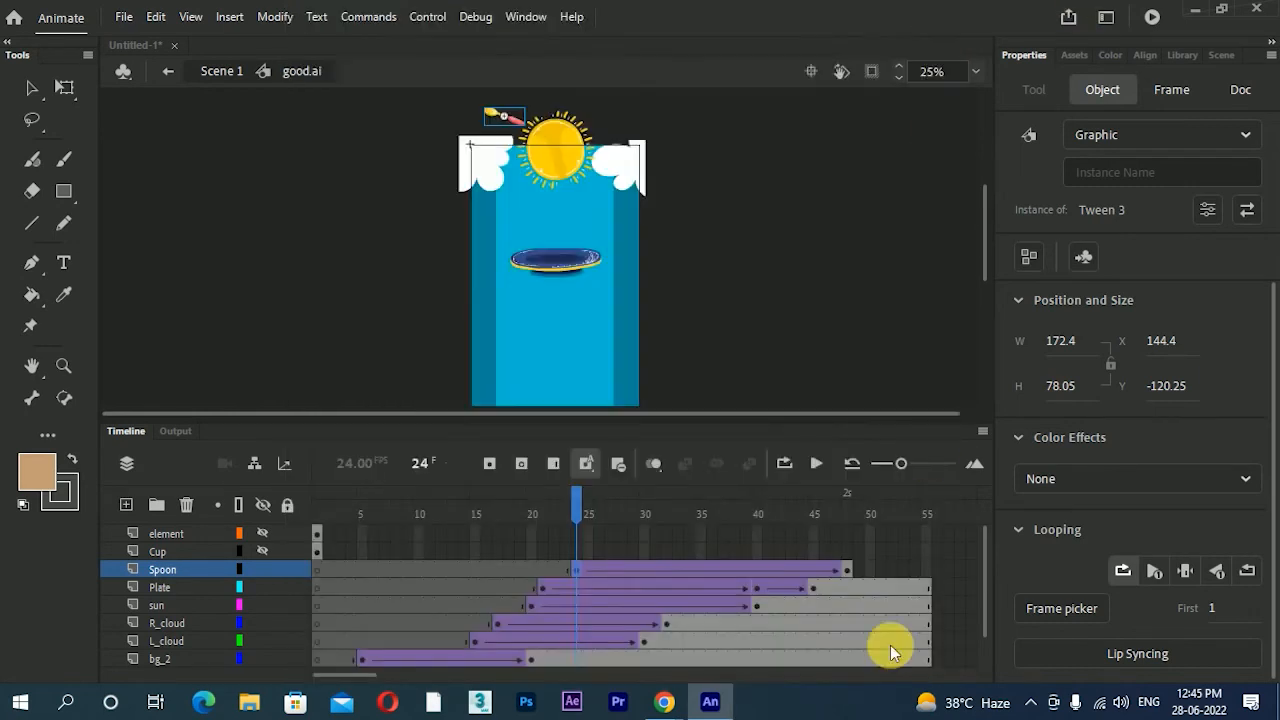
- Extend the Spoon layer to frame 55 and preview the animation in a test movie
left_click(928, 572)
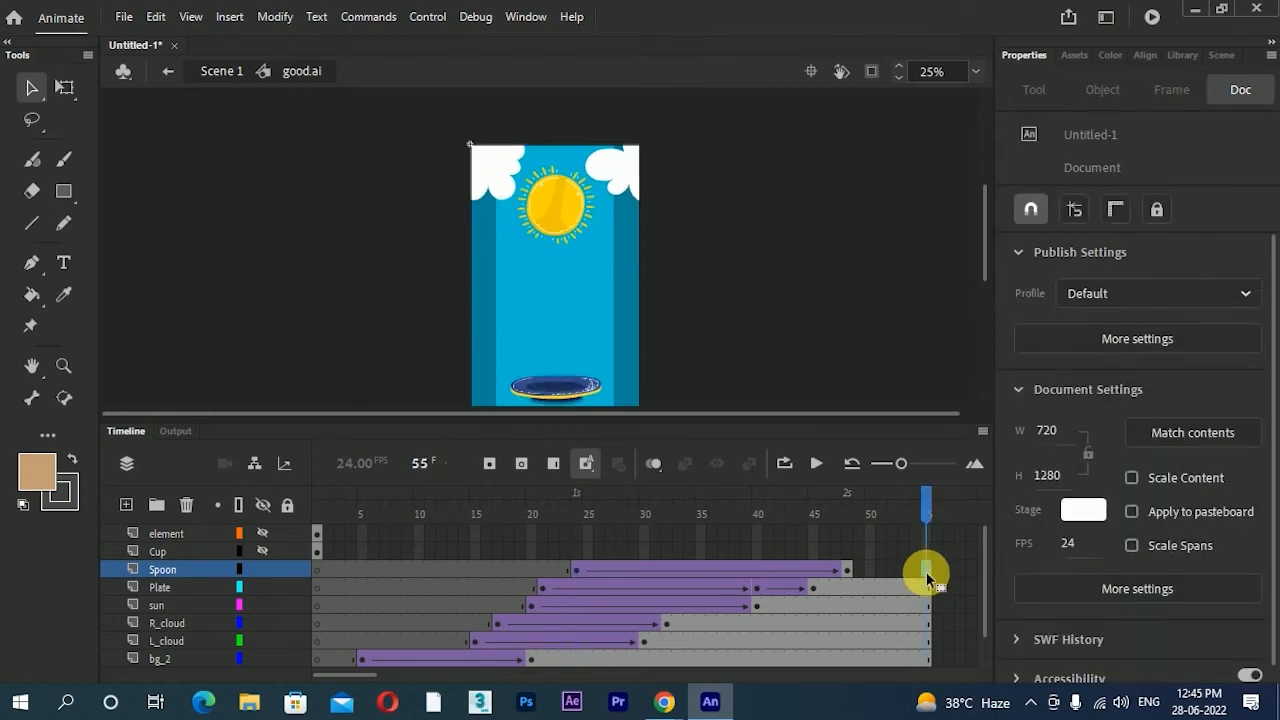
key("ctrl+Return")
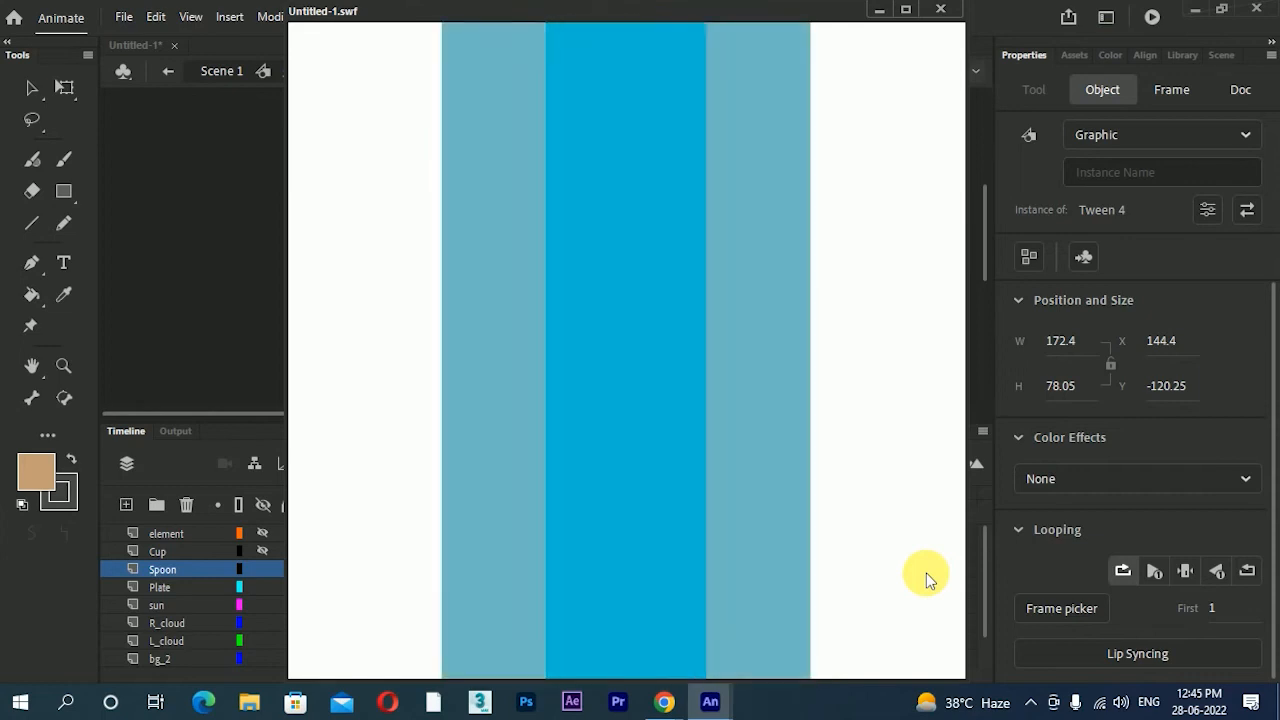
left_click(961, 9)
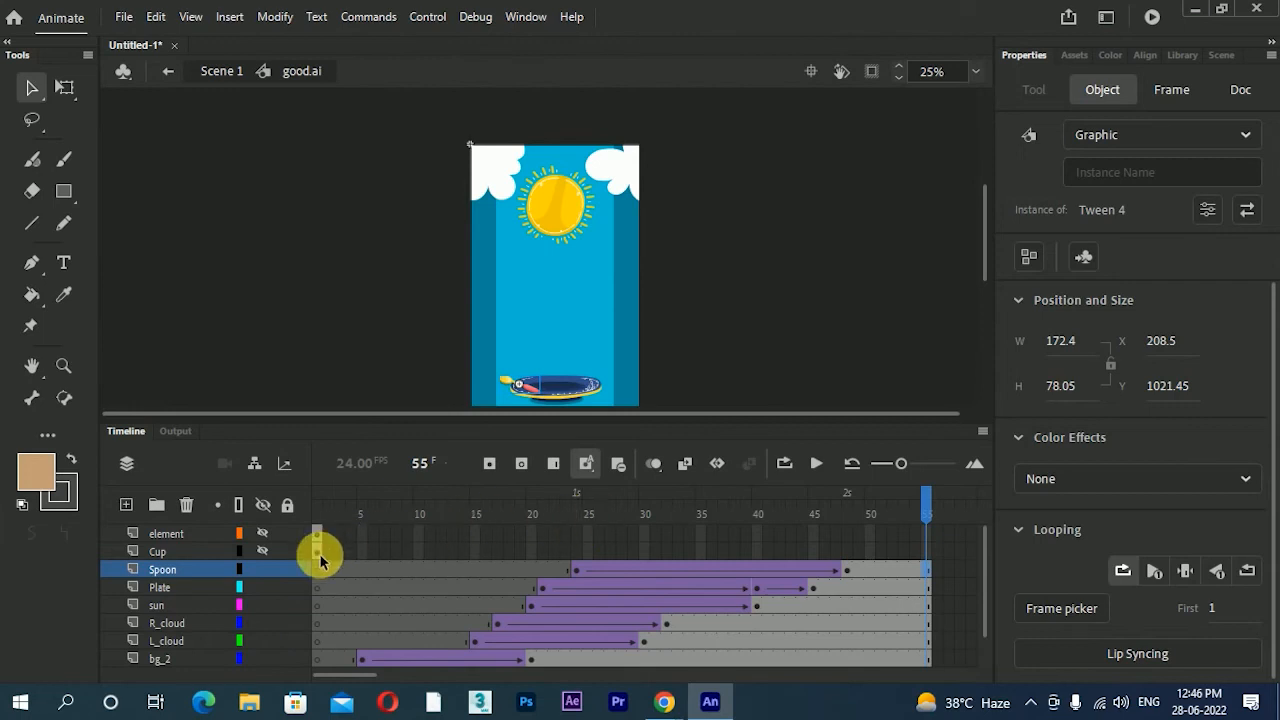
- Show the Cup layer and move its first keyframe to frame 26
left_click(260, 550)
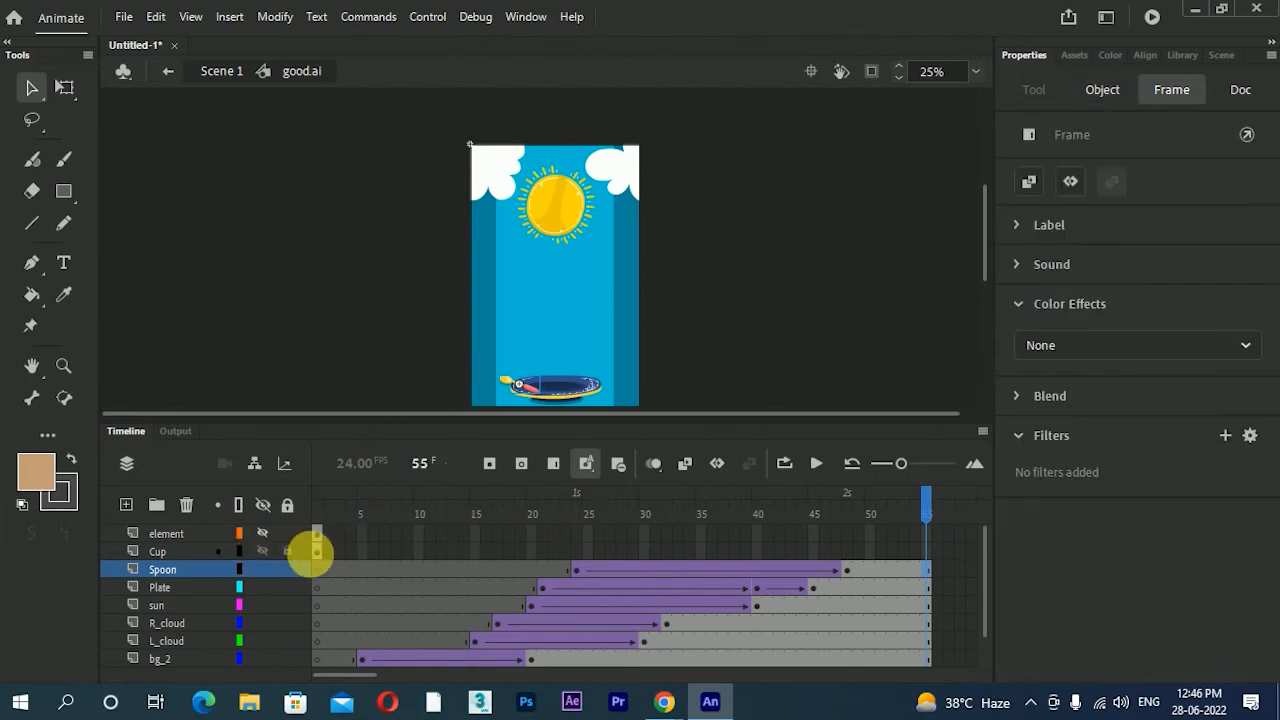
left_click(318, 554)
left_click_drag(338, 552, 603, 556)
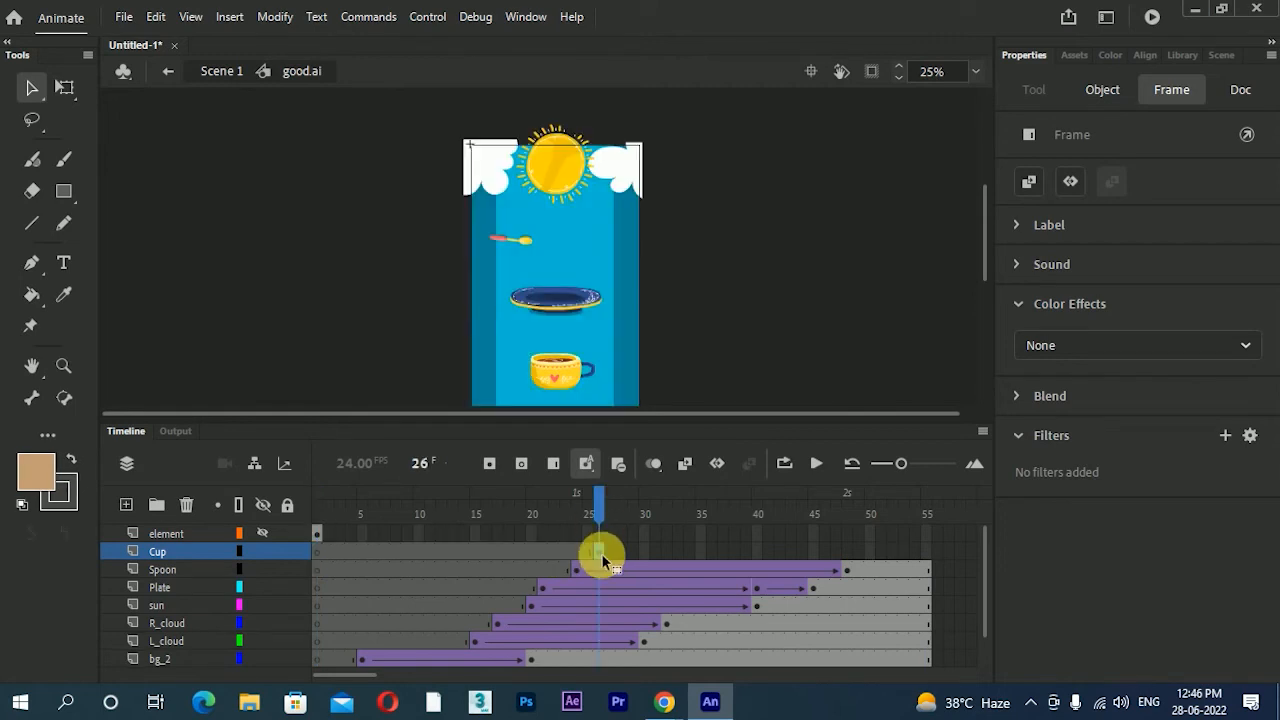
- Review the Spoon tween's rotation setting and the spoon's starting position at frame 24
left_click(578, 572)
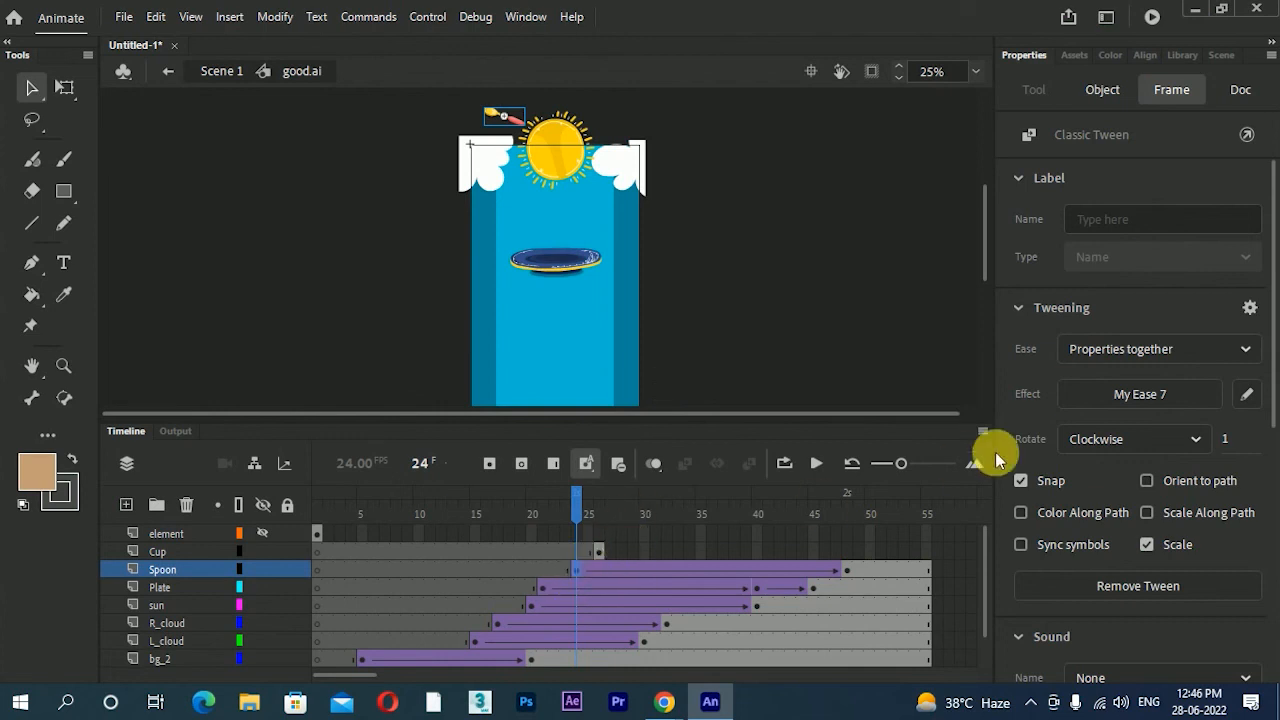
left_click(503, 118)
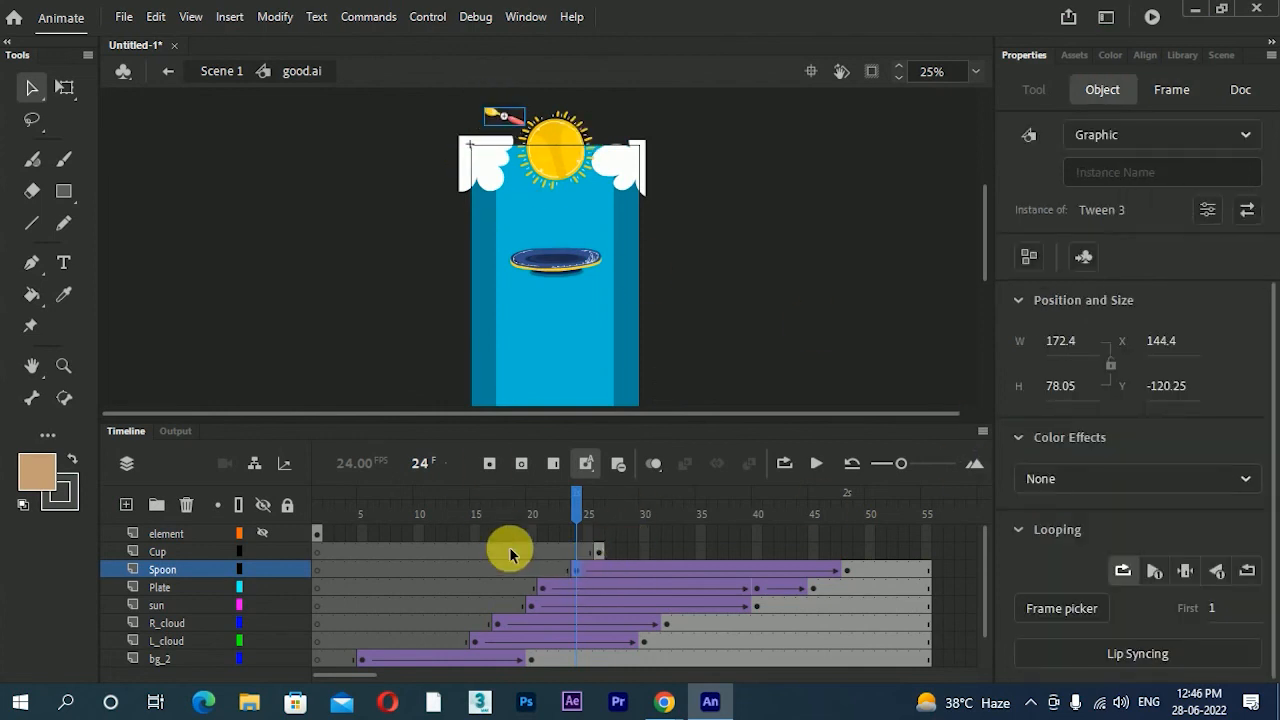
left_click(578, 572)
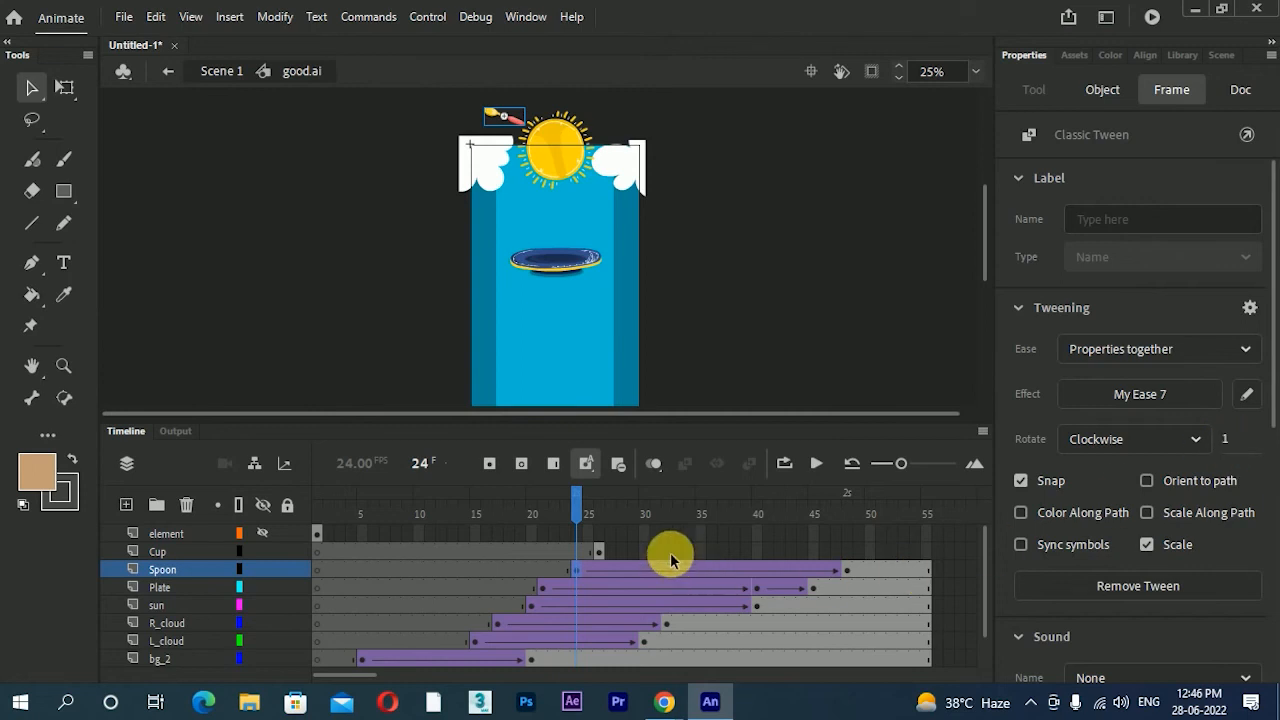
- Insert a keyframe at frame 50 on the Cup layer and create a classic tween from frame 26, converting the content to a symbol
left_click(599, 551)
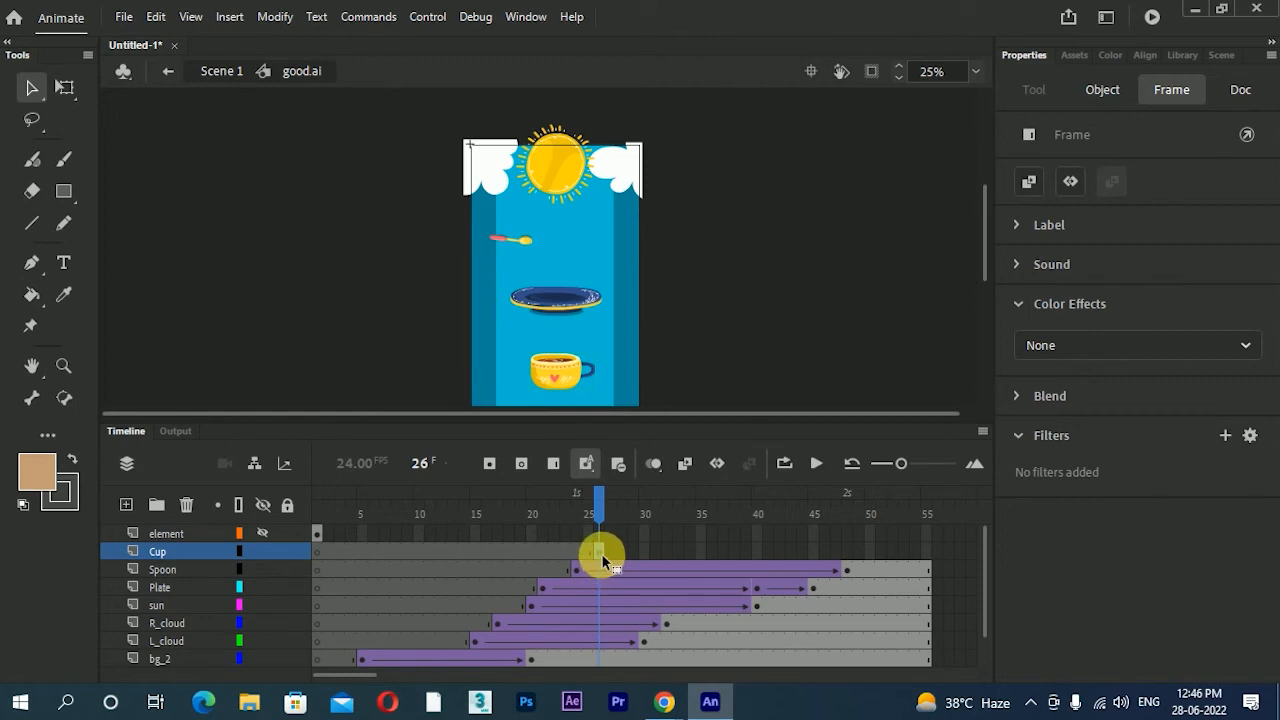
left_click(873, 556)
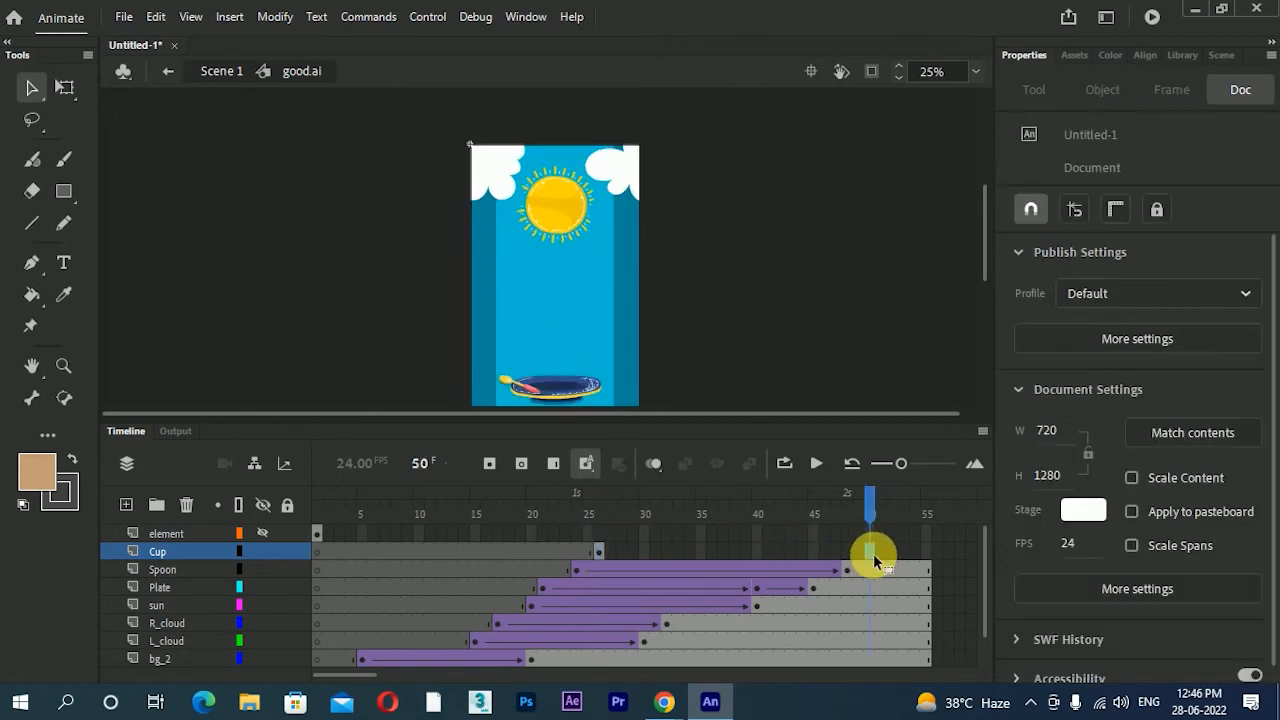
key("F6")
right_click(824, 557)
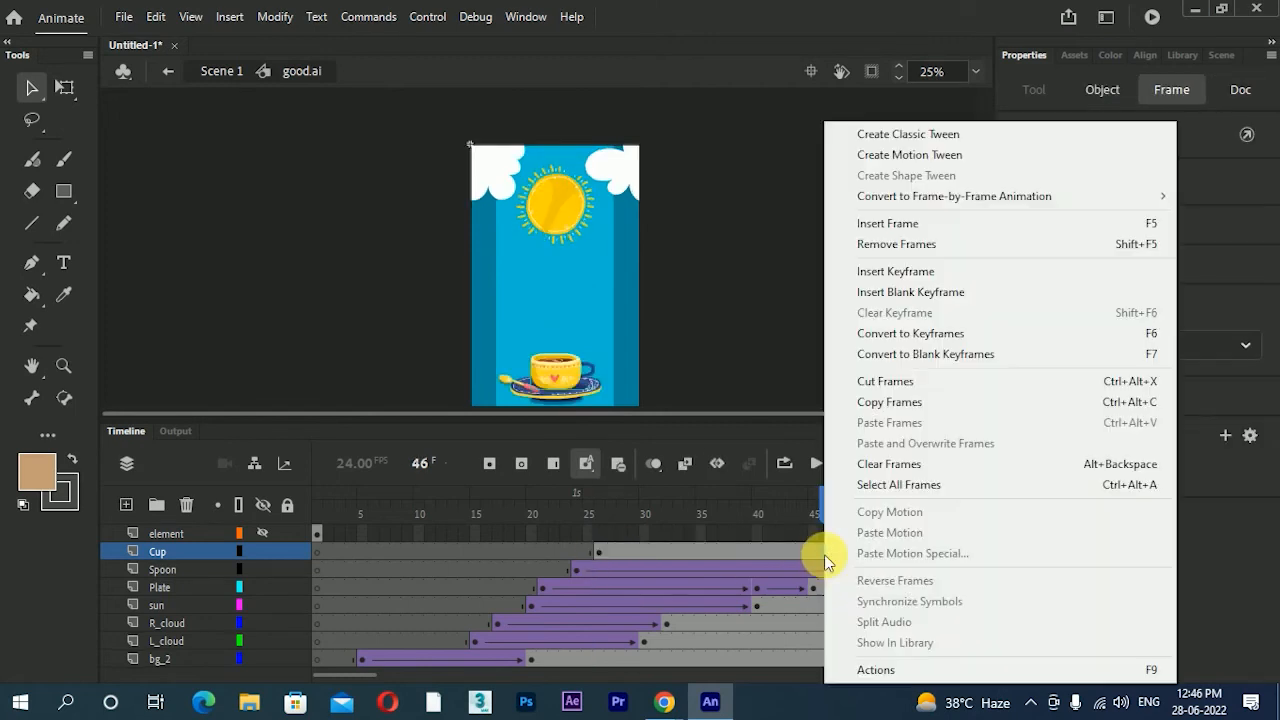
left_click(852, 129)
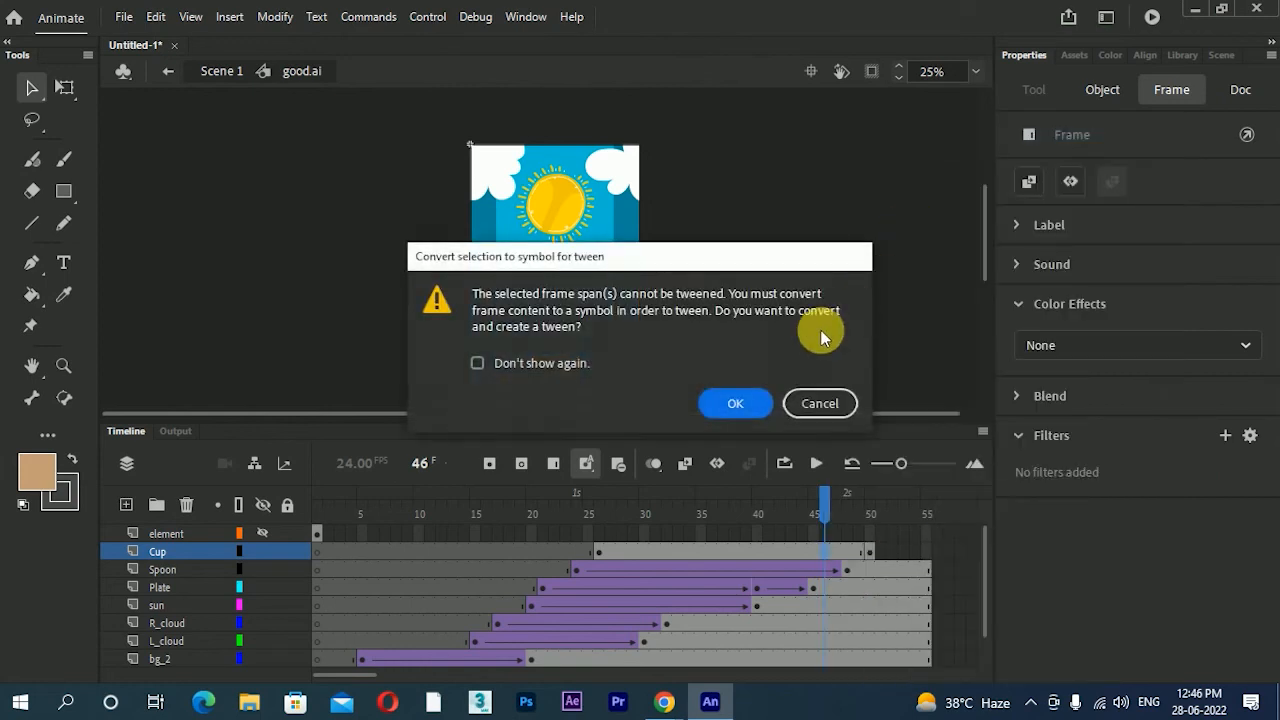
left_click(734, 404)
- Move the cup at frame 26 straight up above the sun, outside the stage, to about Y -235.75
left_click(600, 556)
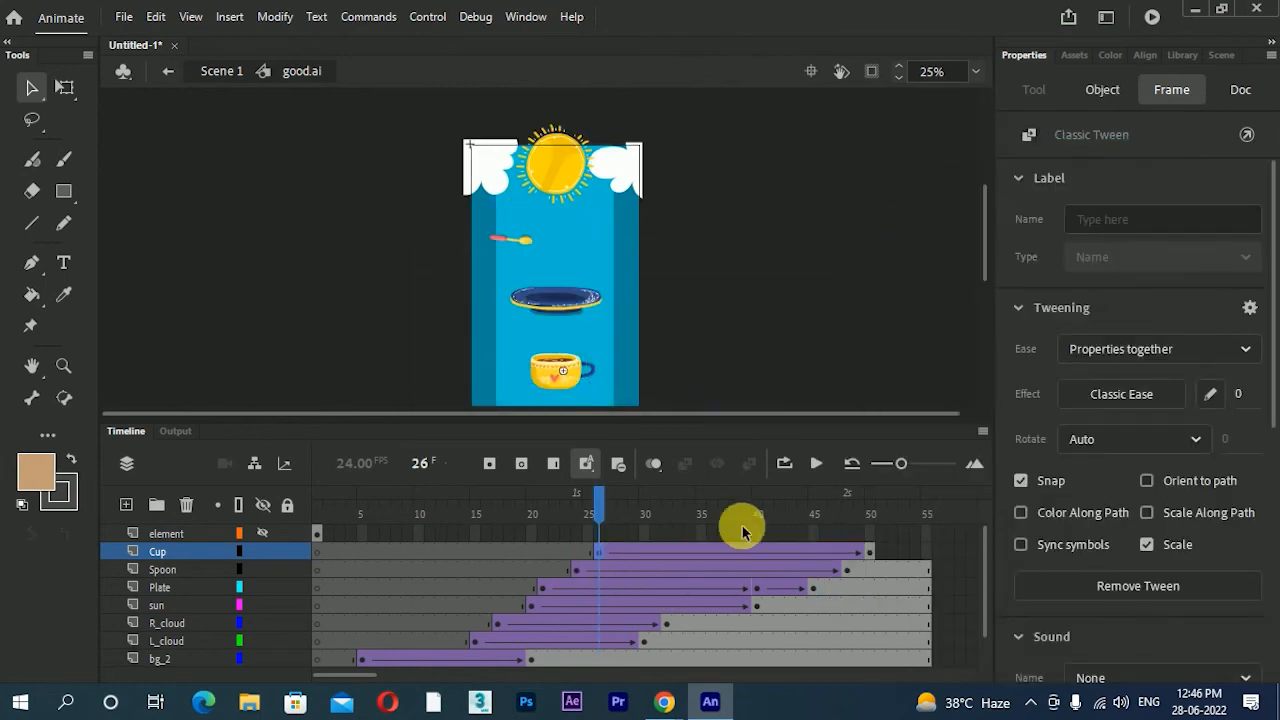
left_click_drag(609, 503, 599, 530)
scroll(628, 328, "down", 1)
left_click_drag(572, 376, 563, 118)
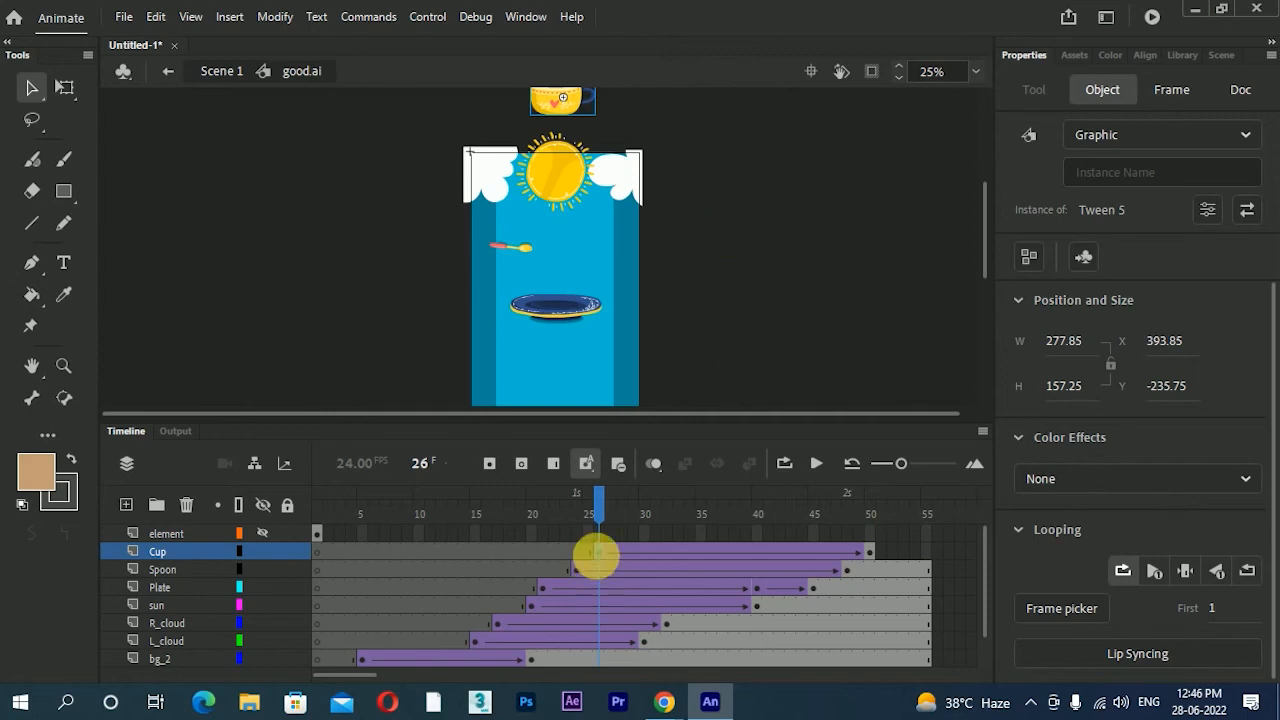
- Apply a custom ease to the Cup tween, with a steep start and a curve that flattens towards frame 50
left_click(596, 553)
left_click(1210, 393)
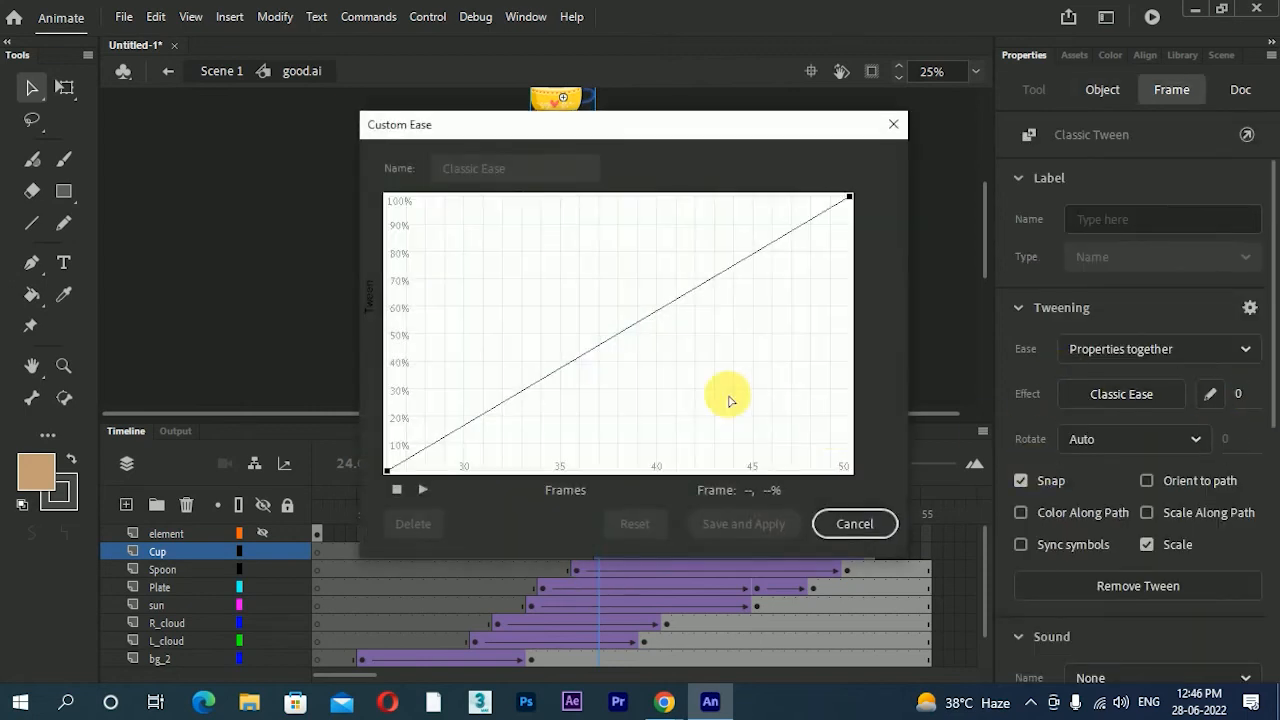
left_click_drag(533, 388, 343, 251)
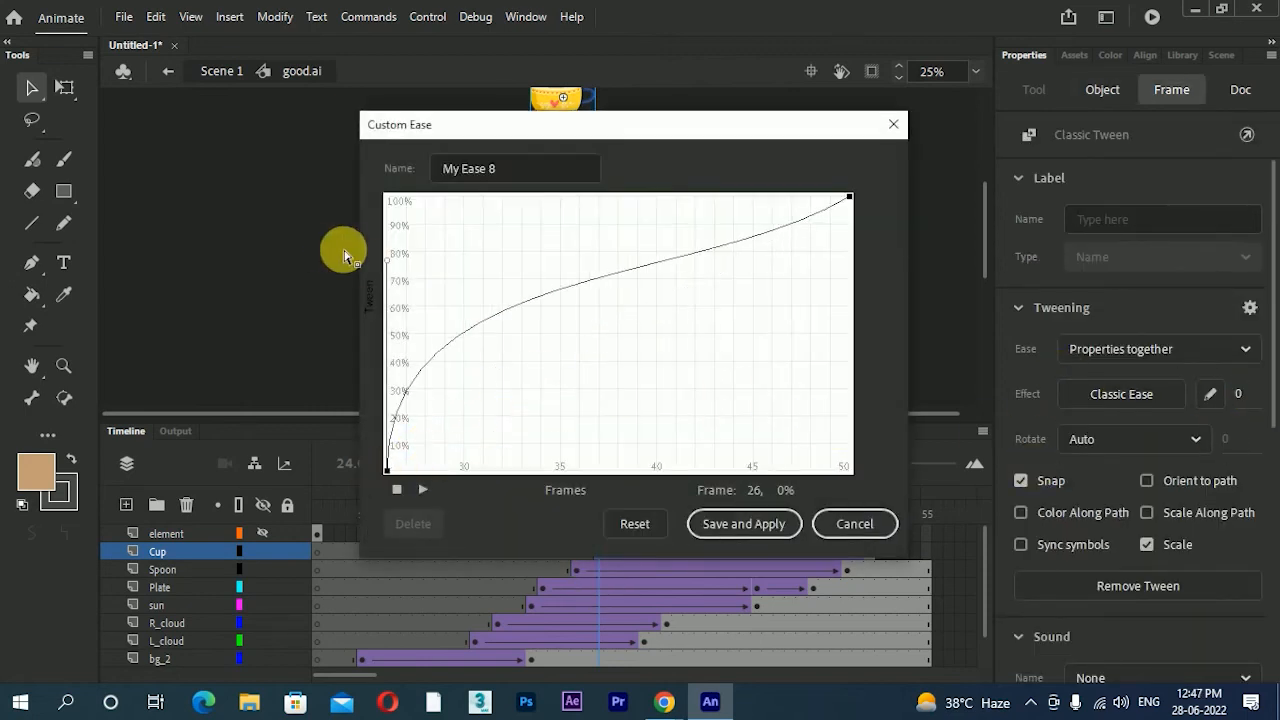
left_click(850, 198)
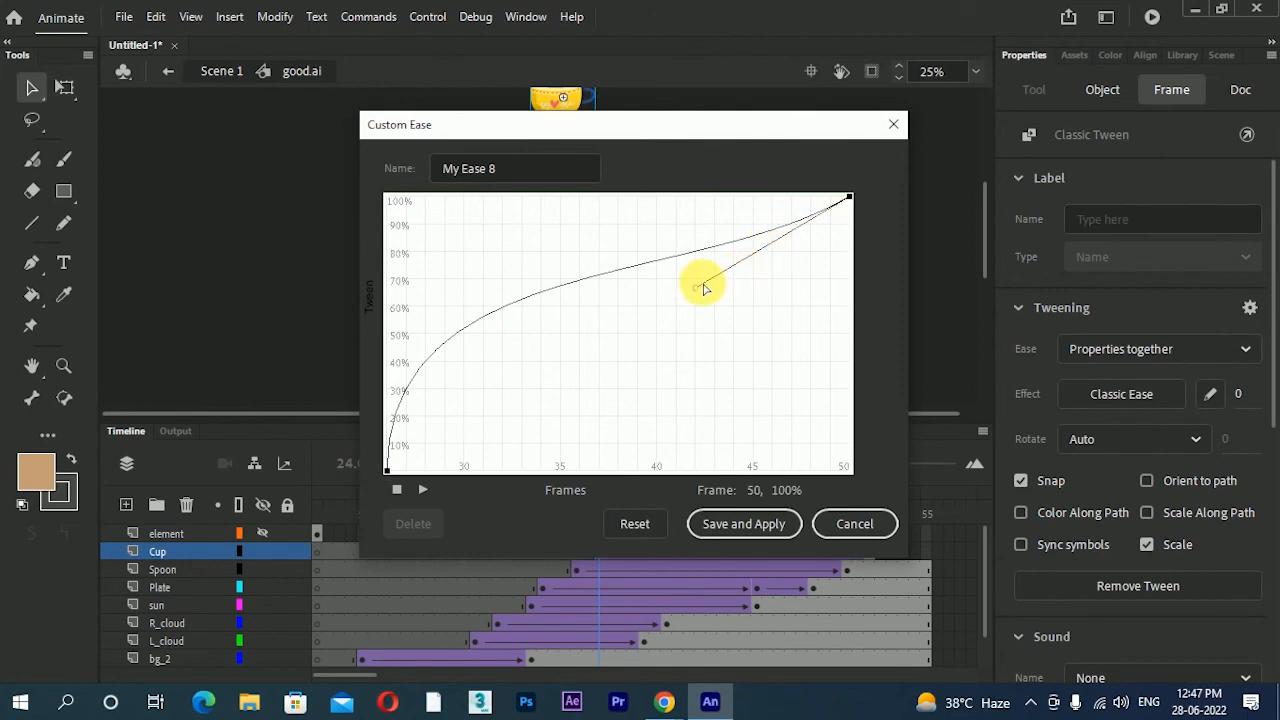
left_click_drag(702, 294, 733, 200)
left_click(740, 523)
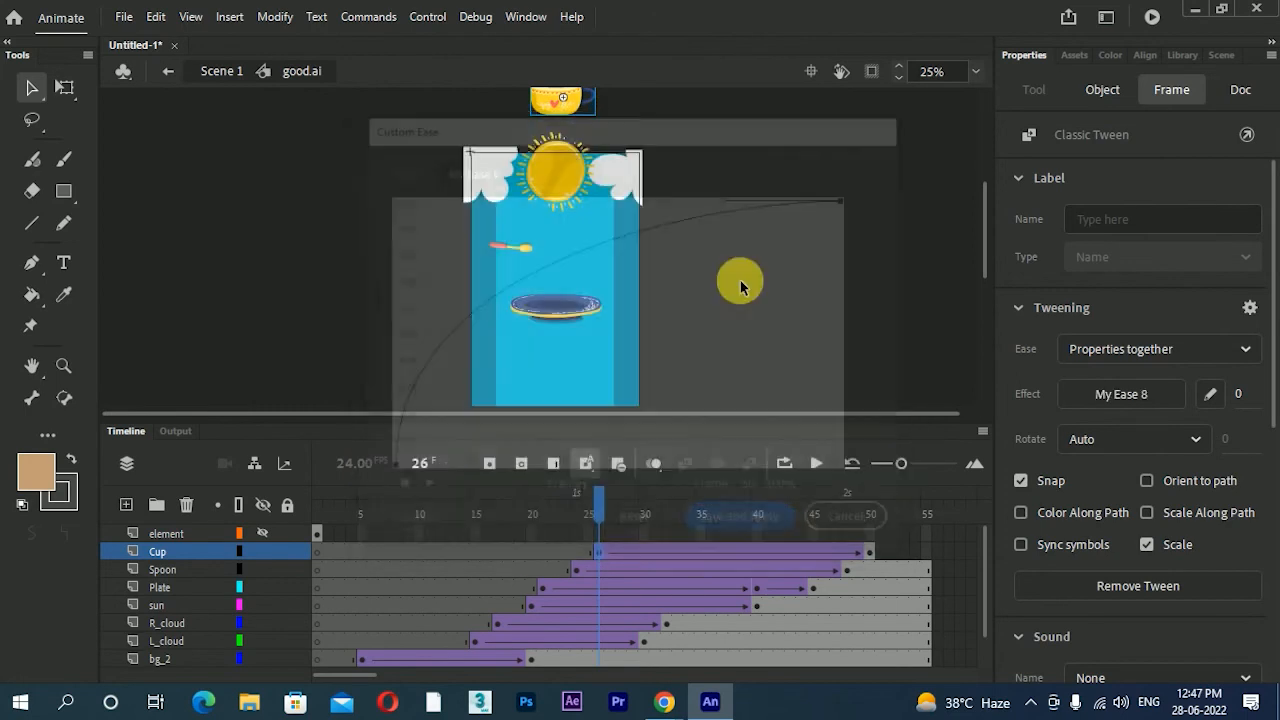
- Extend the Cup layer to frame 55 and preview the cup's drop in a test movie
left_click(928, 552)
key("F5")
key("ctrl+Return")
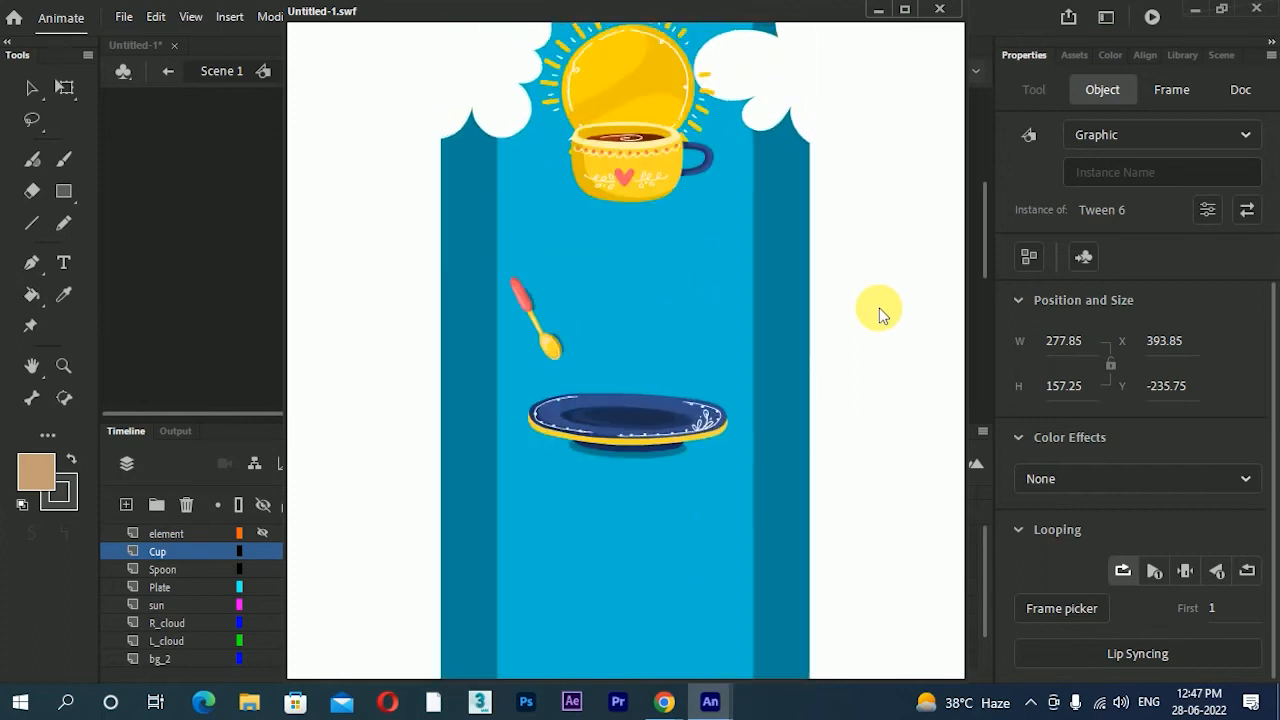
- Move the cup down onto the plate at frame 40 of its tween, to about Y 1028.1, and preview the bounce
left_click(939, 9)
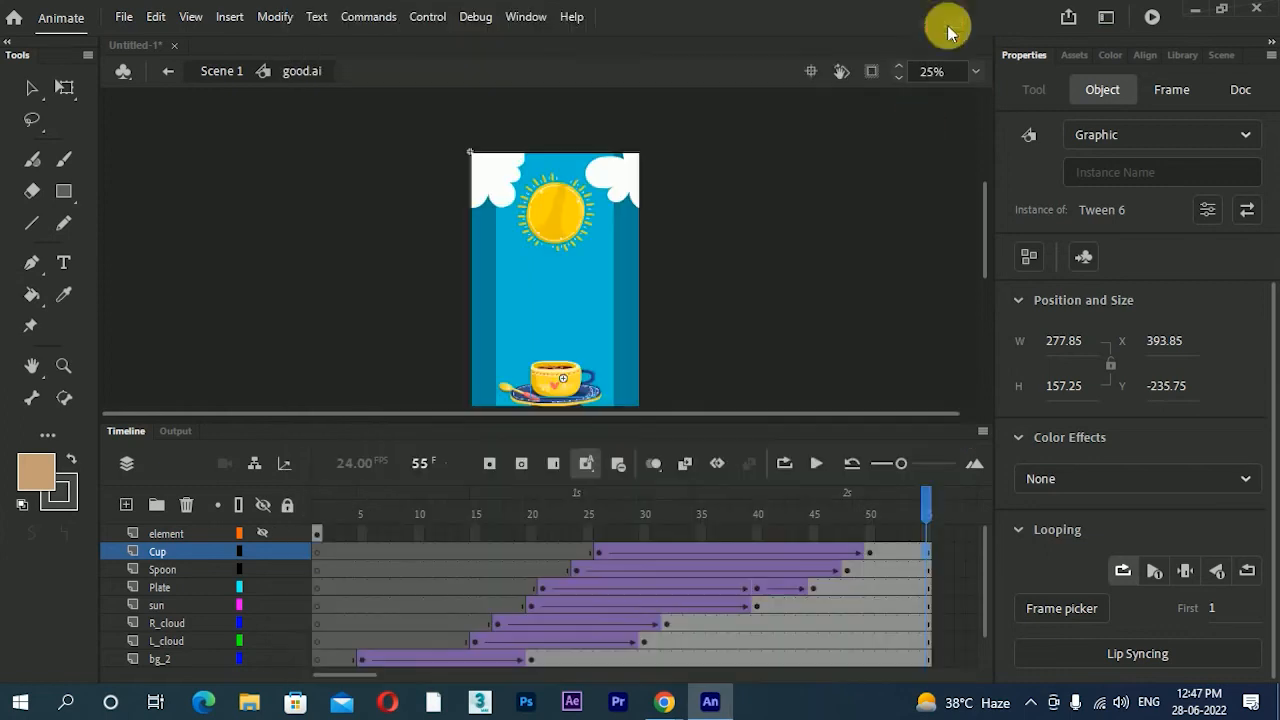
left_click(848, 514)
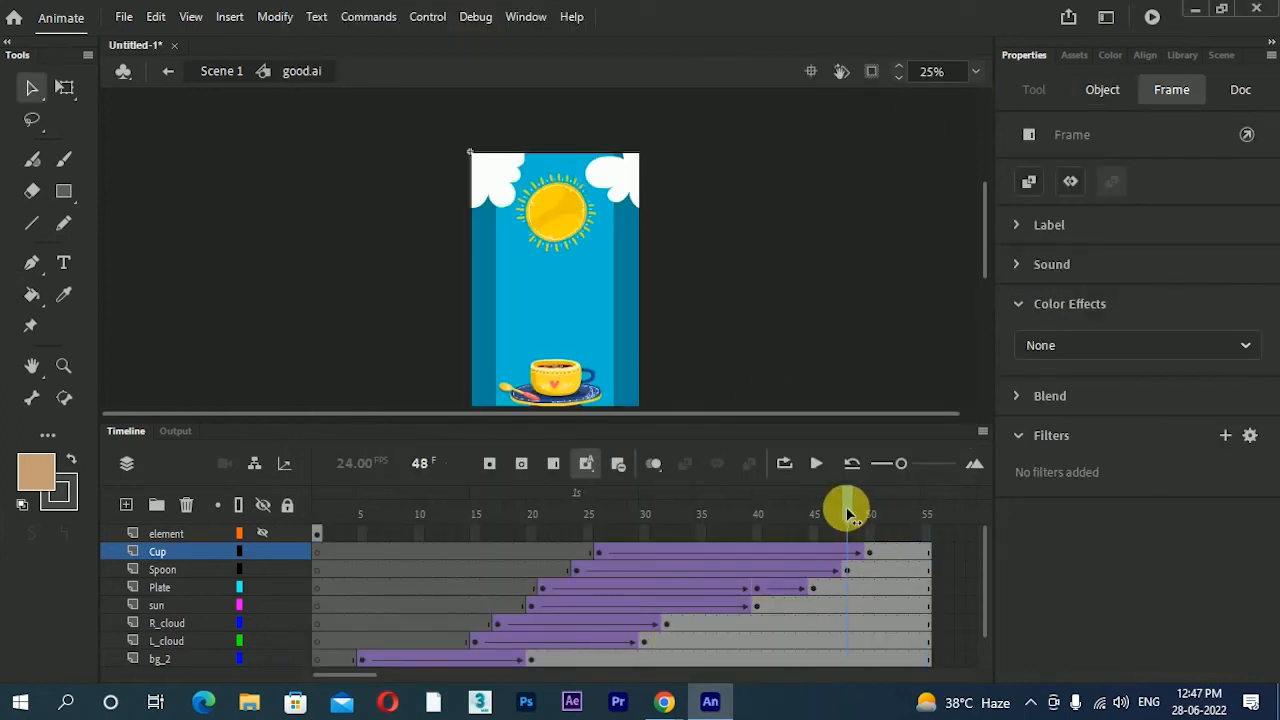
left_click_drag(845, 514, 760, 528)
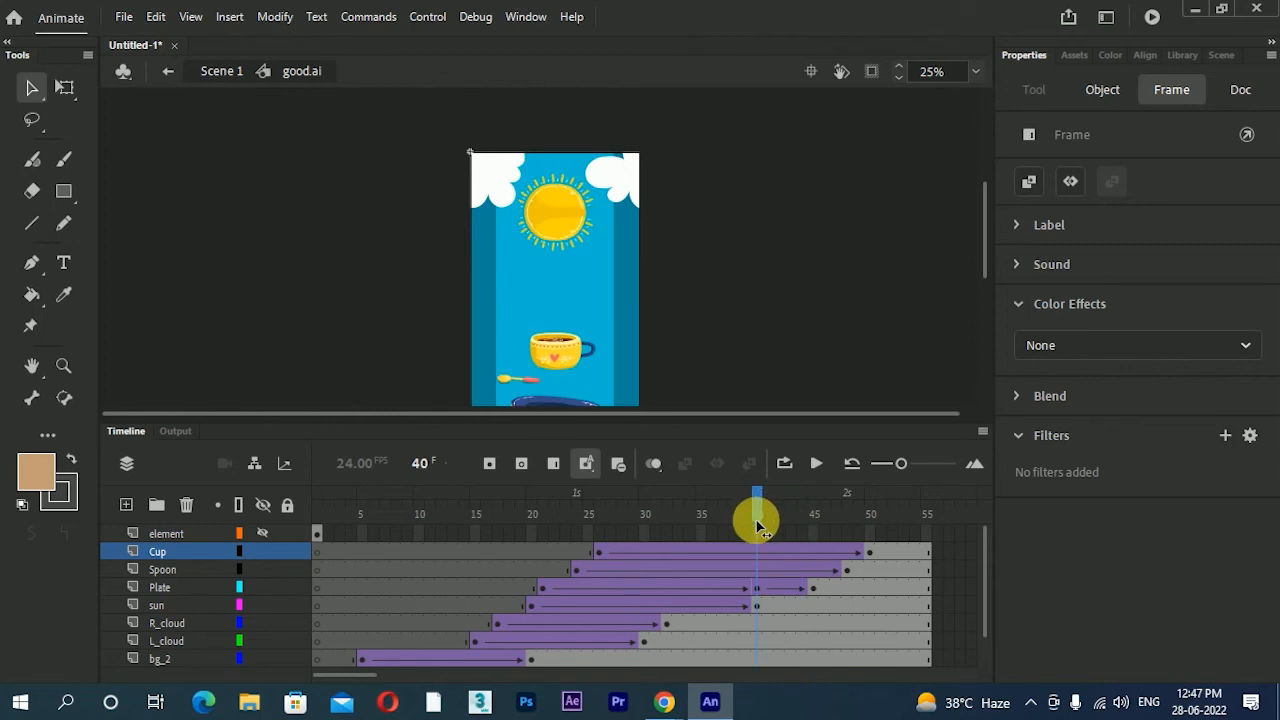
left_click(651, 351)
scroll(651, 270, "down", 2)
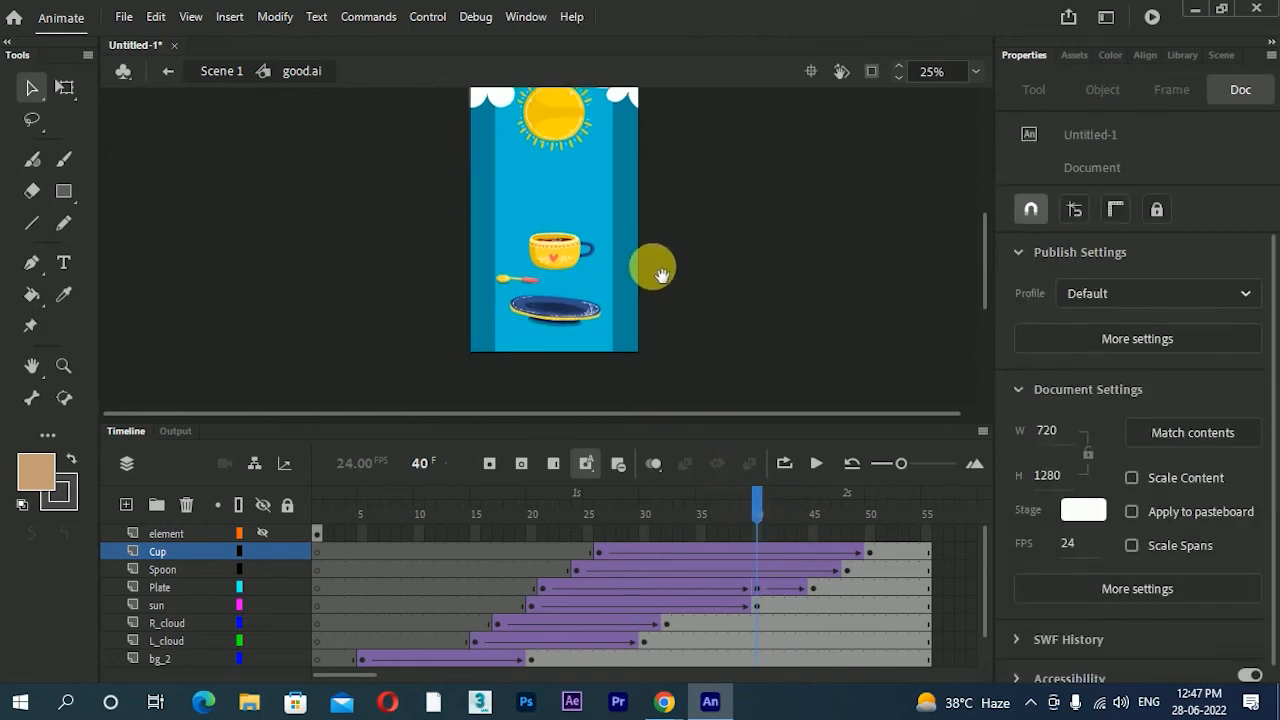
left_click_drag(548, 254, 548, 288)
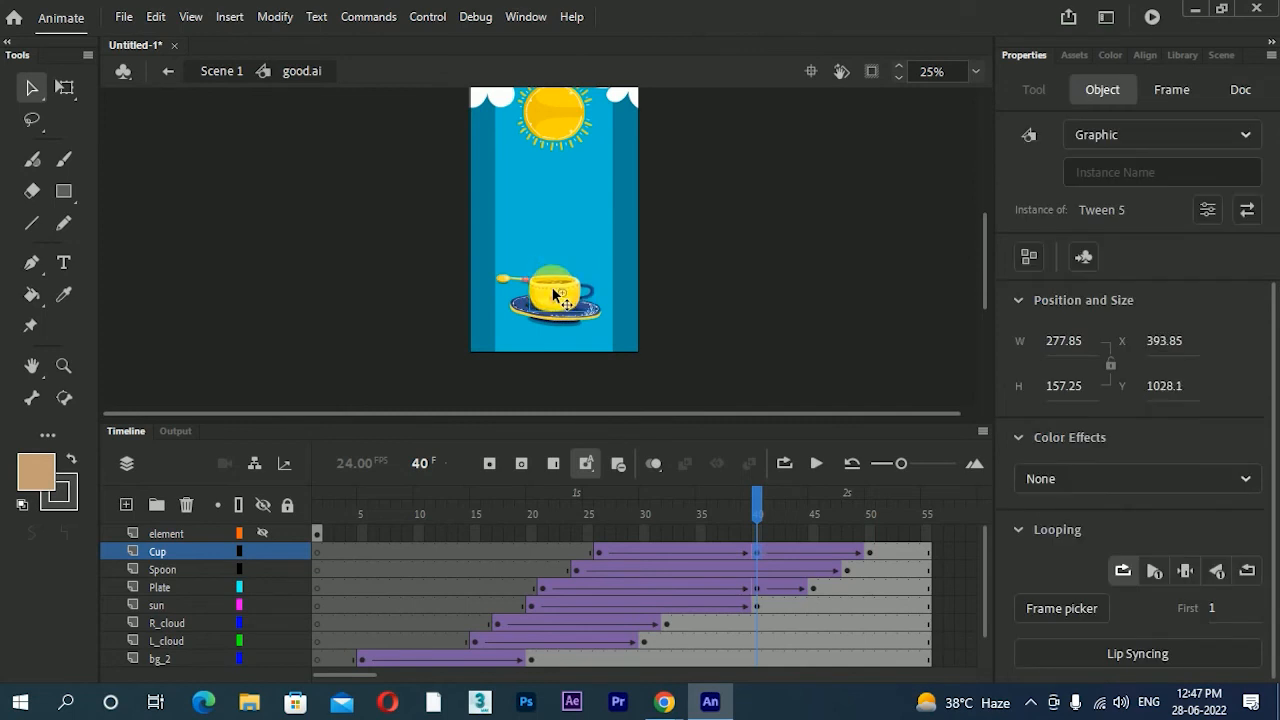
left_click(607, 408)
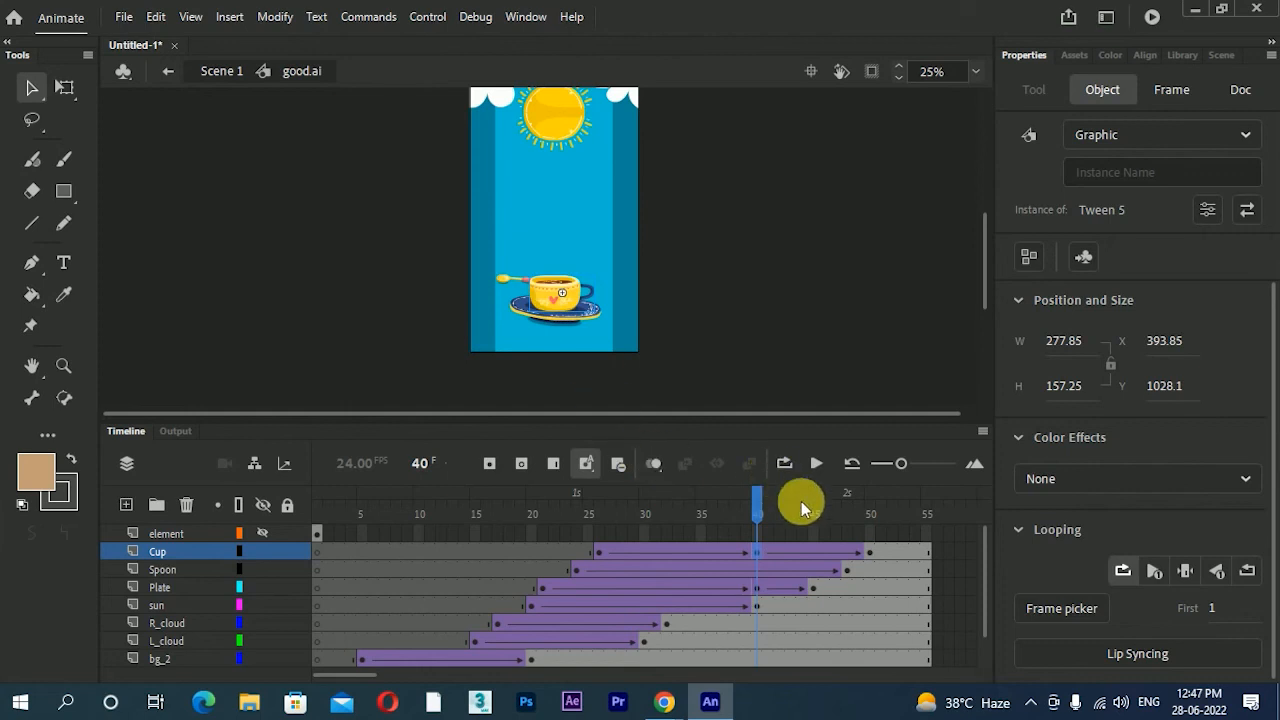
key("ctrl+Return")
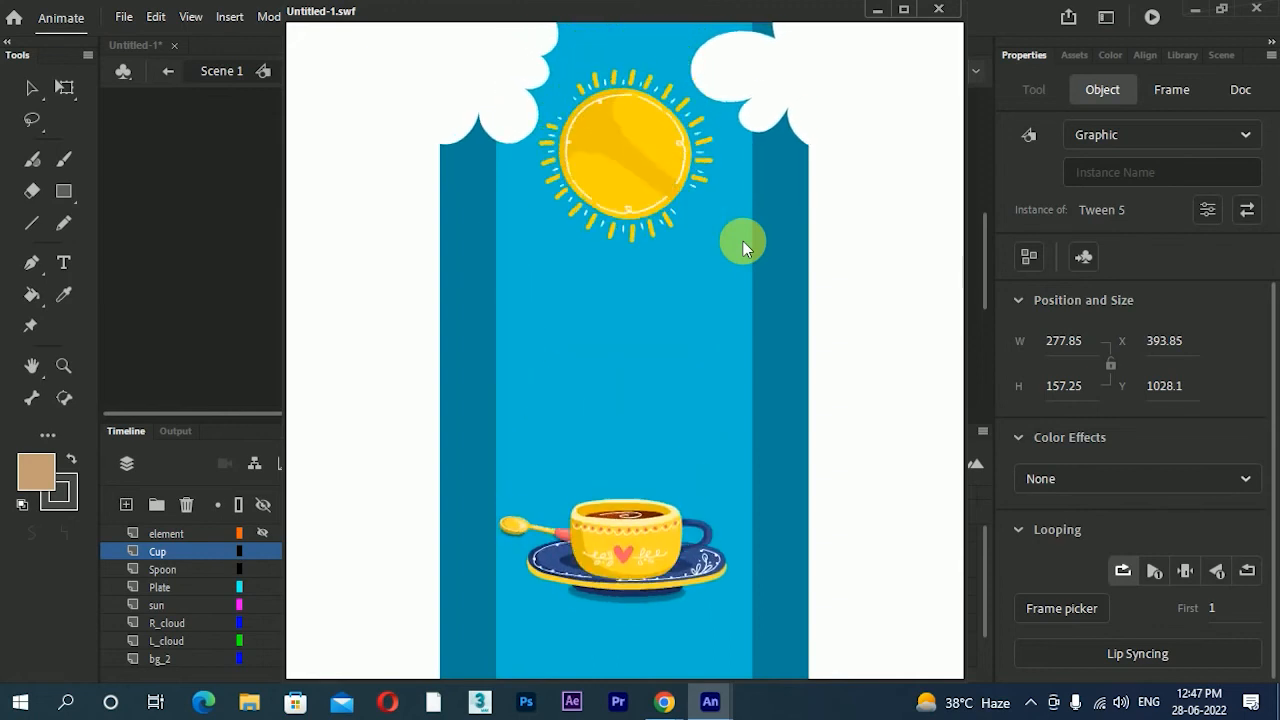
left_click(936, 8)
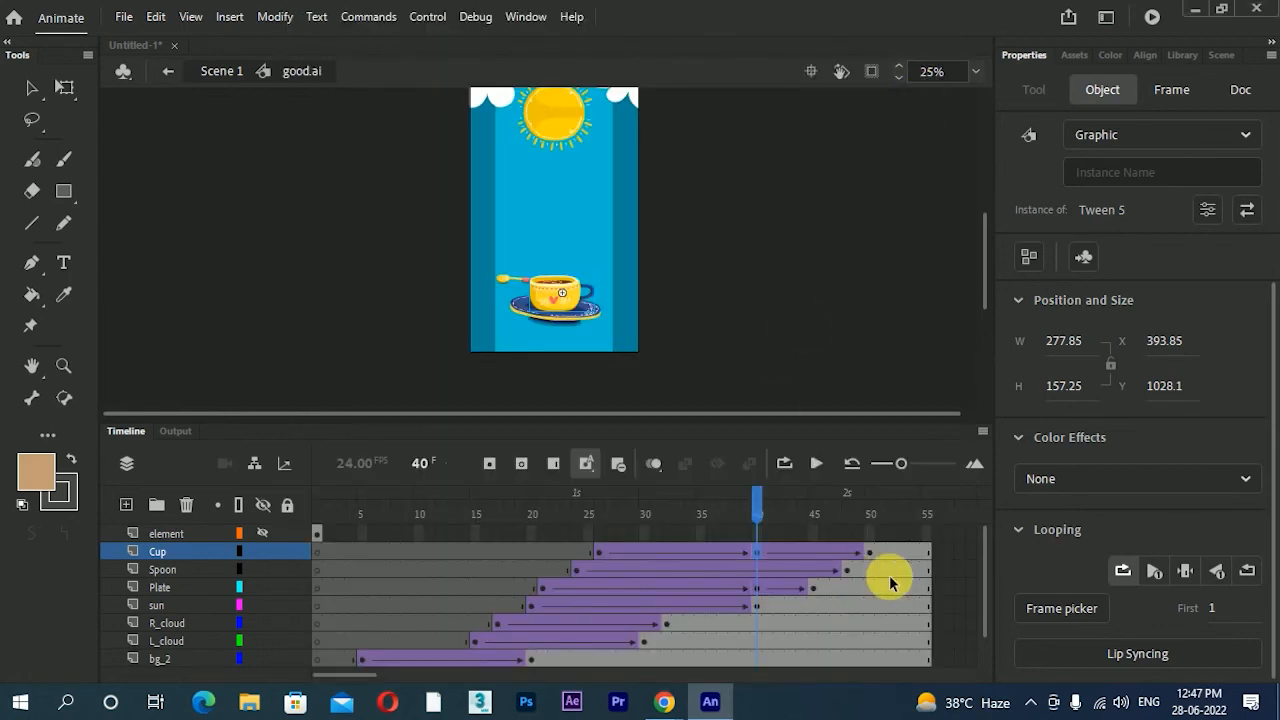
- Inspect the cup's position on the plate at frame 50 close up and preview the animation again
left_click(873, 554)
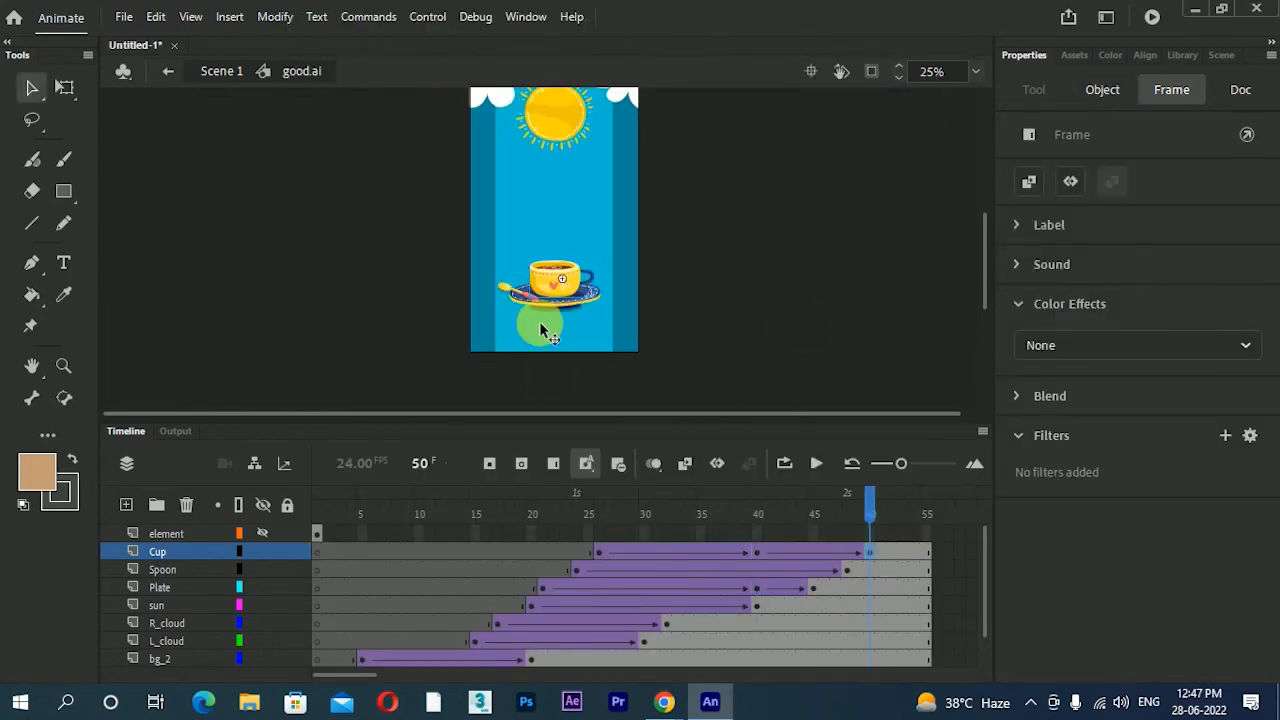
key("ctrl+equal")
key("ctrl+equal")
key("ctrl+equal")
left_click_drag(541, 323, 550, 208)
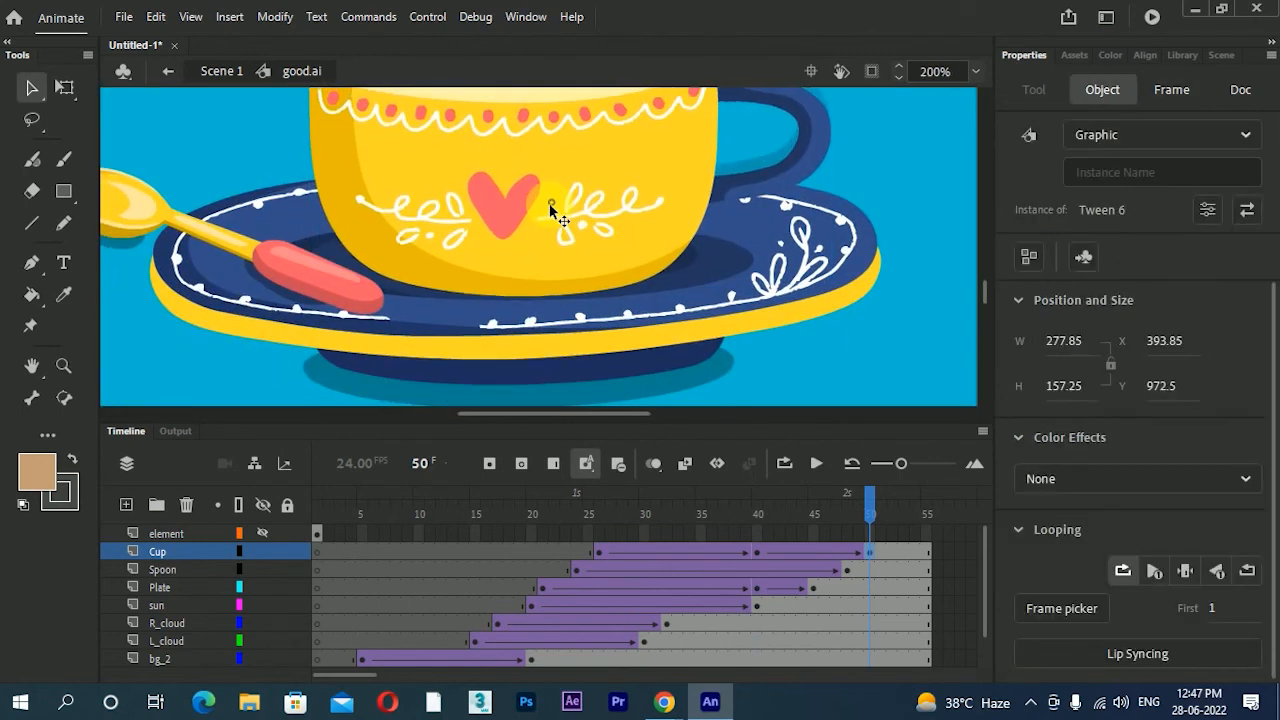
key("ctrl+Return")
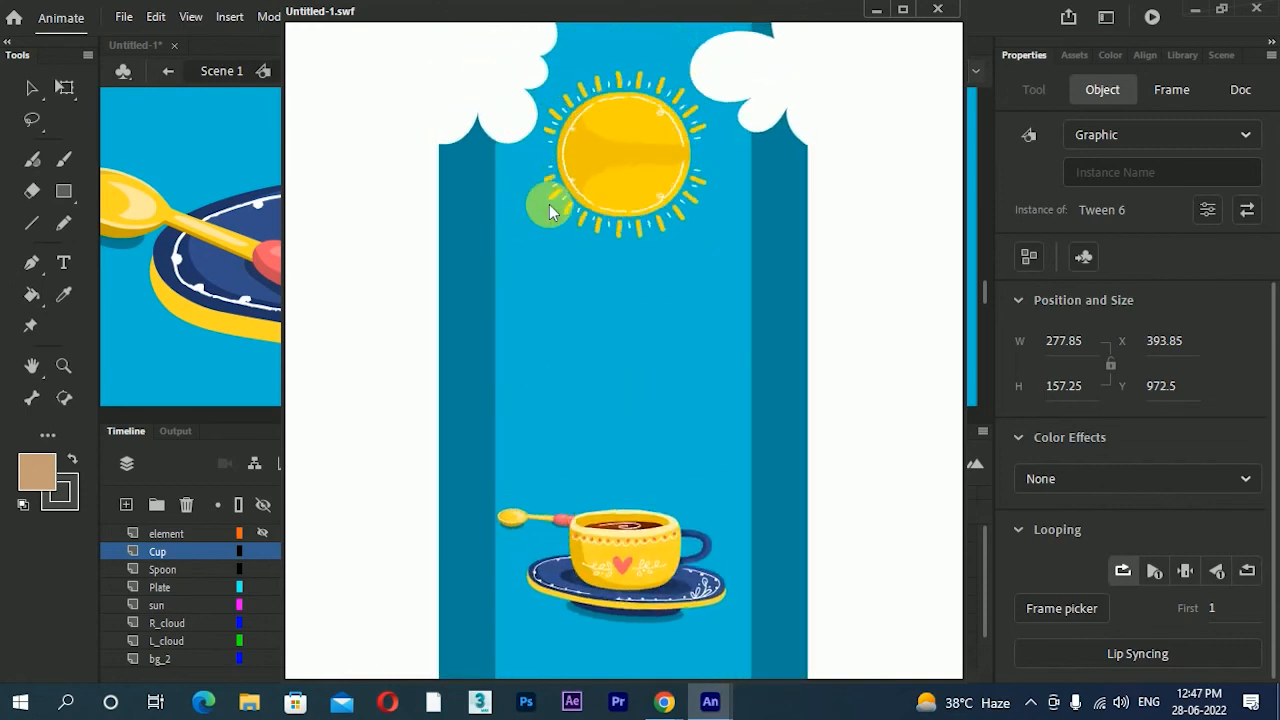
left_click(937, 12)
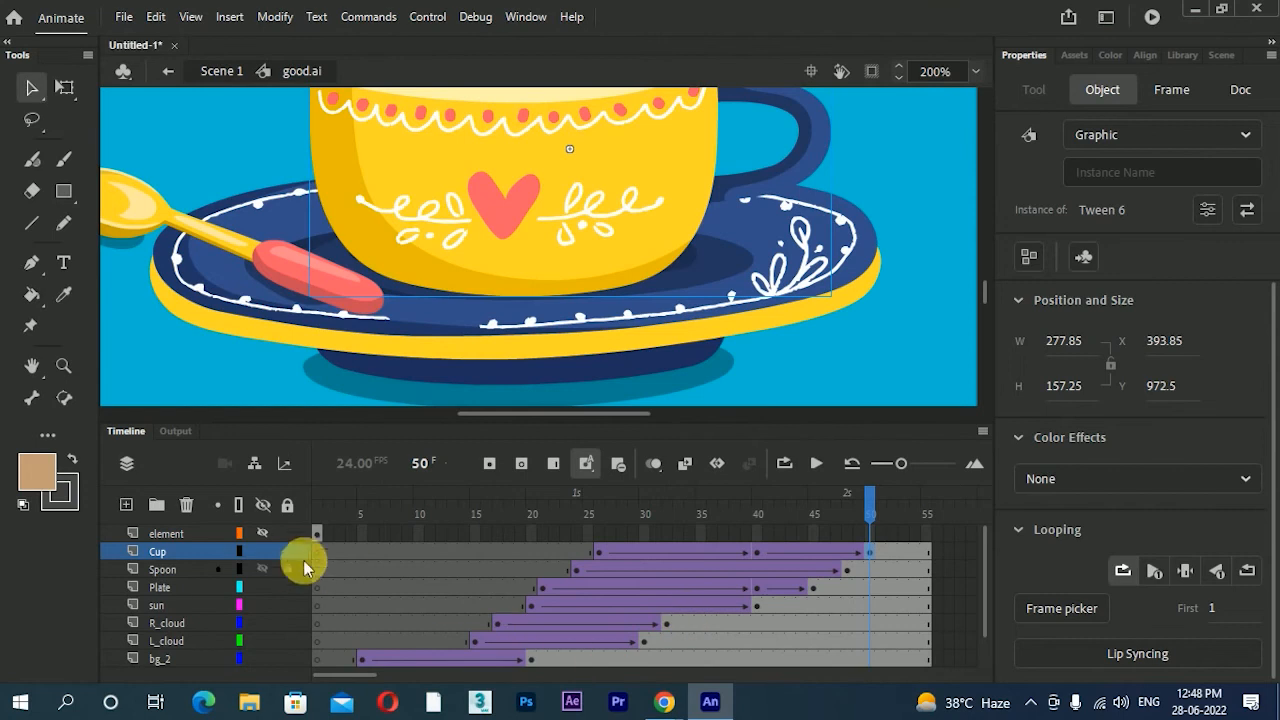
- Show the element layer and move its first keyframe from frame 1 to frame 27
left_click(264, 535)
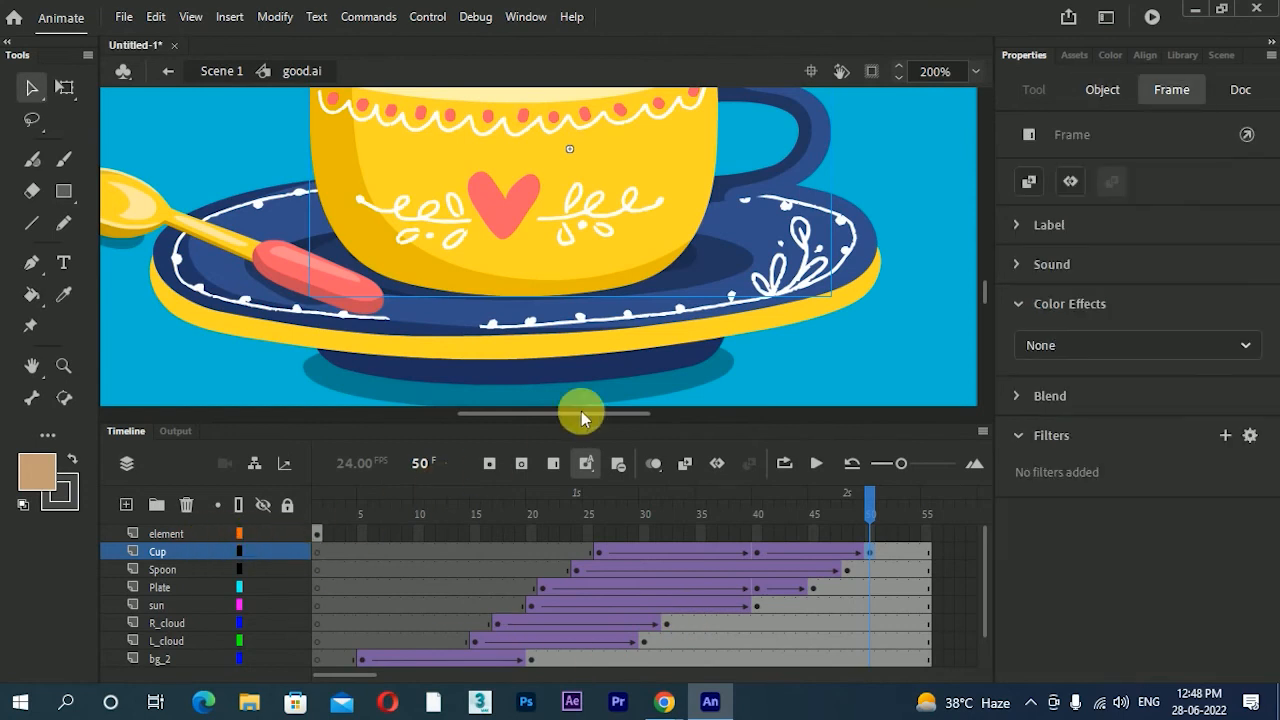
mouse_move(320, 531)
left_mouse_down()
mouse_move(580, 531)
mouse_move(318, 540)
left_mouse_up()
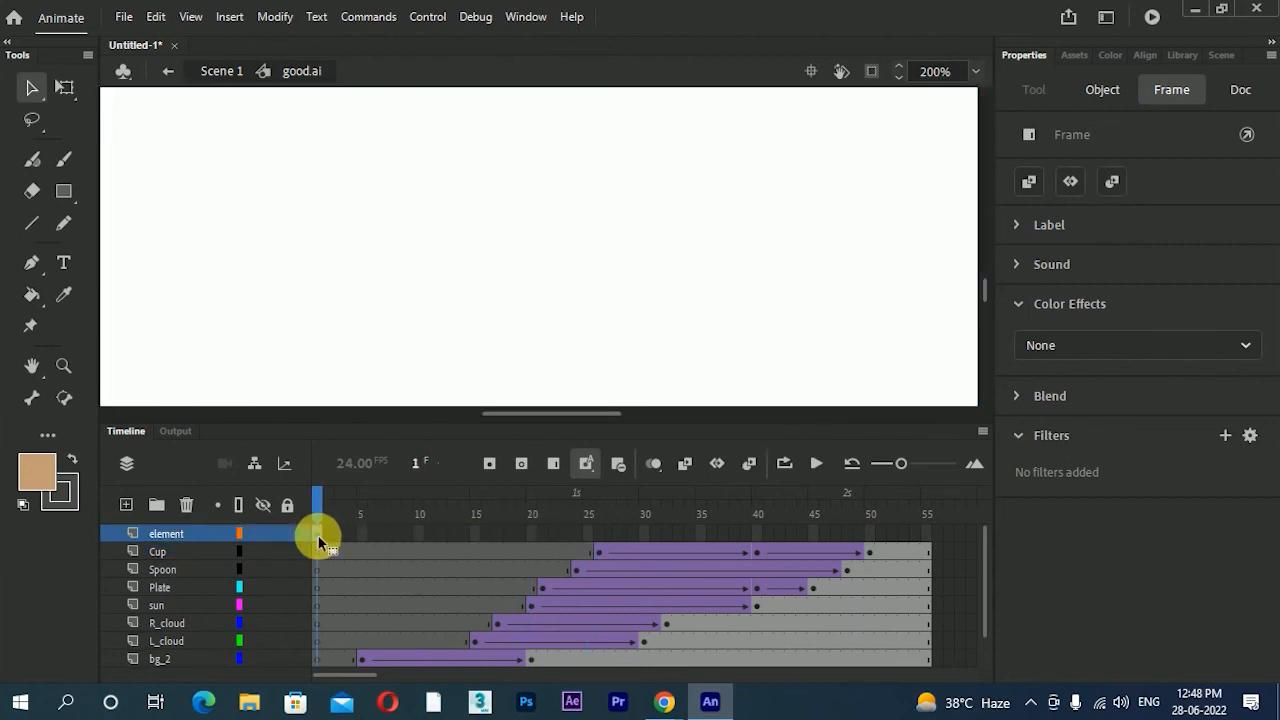
left_click(610, 535)
scroll(633, 313, "down", 3)
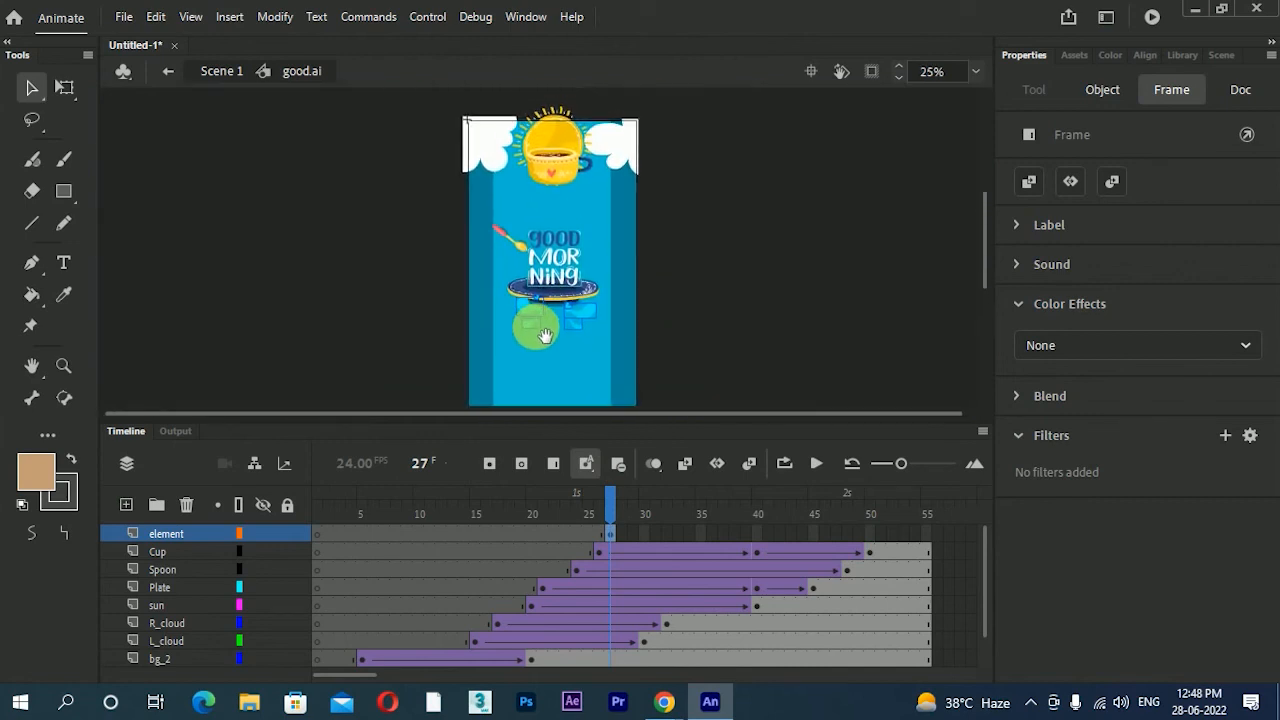
- Delete the splash shapes below the plate and move the Good Morning text up to about X 249.75, Y 375.7
left_click(557, 325)
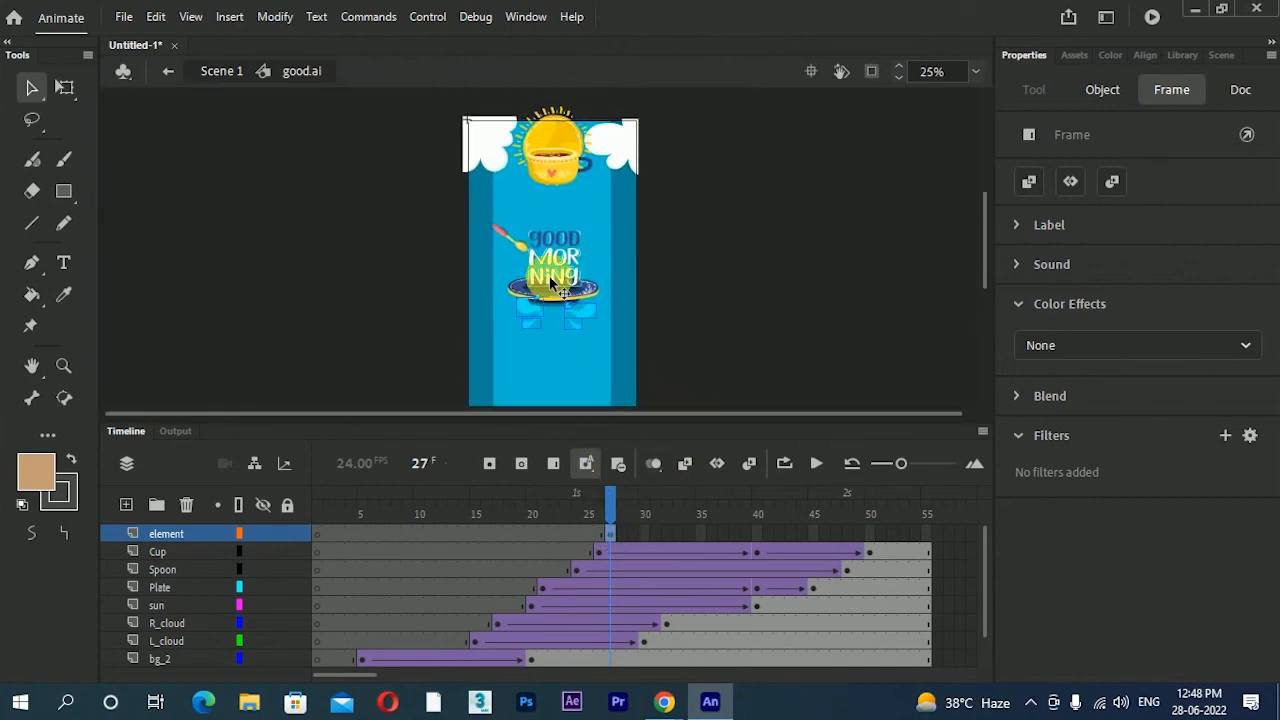
left_click(655, 285)
left_click(563, 275)
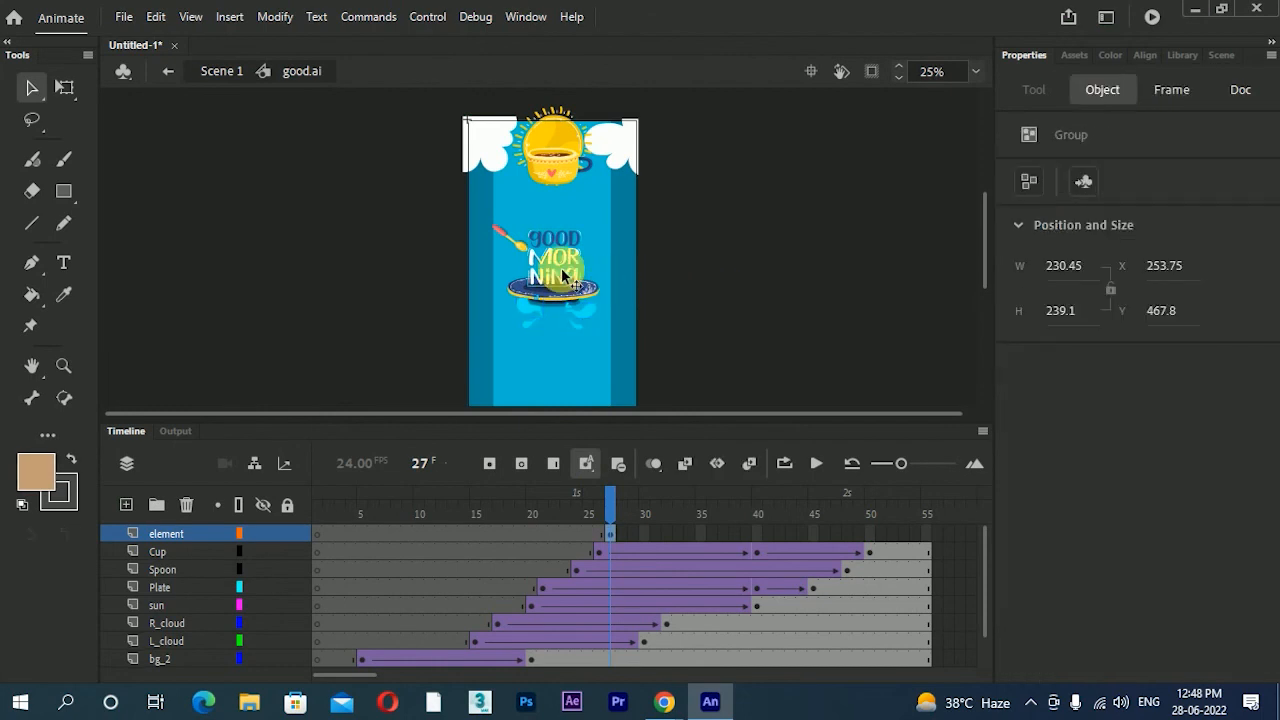
mouse_move(561, 229)
left_mouse_down()
mouse_move(596, 305)
mouse_move(590, 340)
mouse_move(546, 336)
mouse_move(563, 317)
mouse_move(586, 334)
mouse_move(567, 314)
mouse_move(574, 323)
mouse_move(514, 303)
mouse_move(540, 285)
mouse_move(535, 300)
left_mouse_up()
left_click(536, 299)
key("Delete")
left_click(554, 253)
left_click(612, 533)
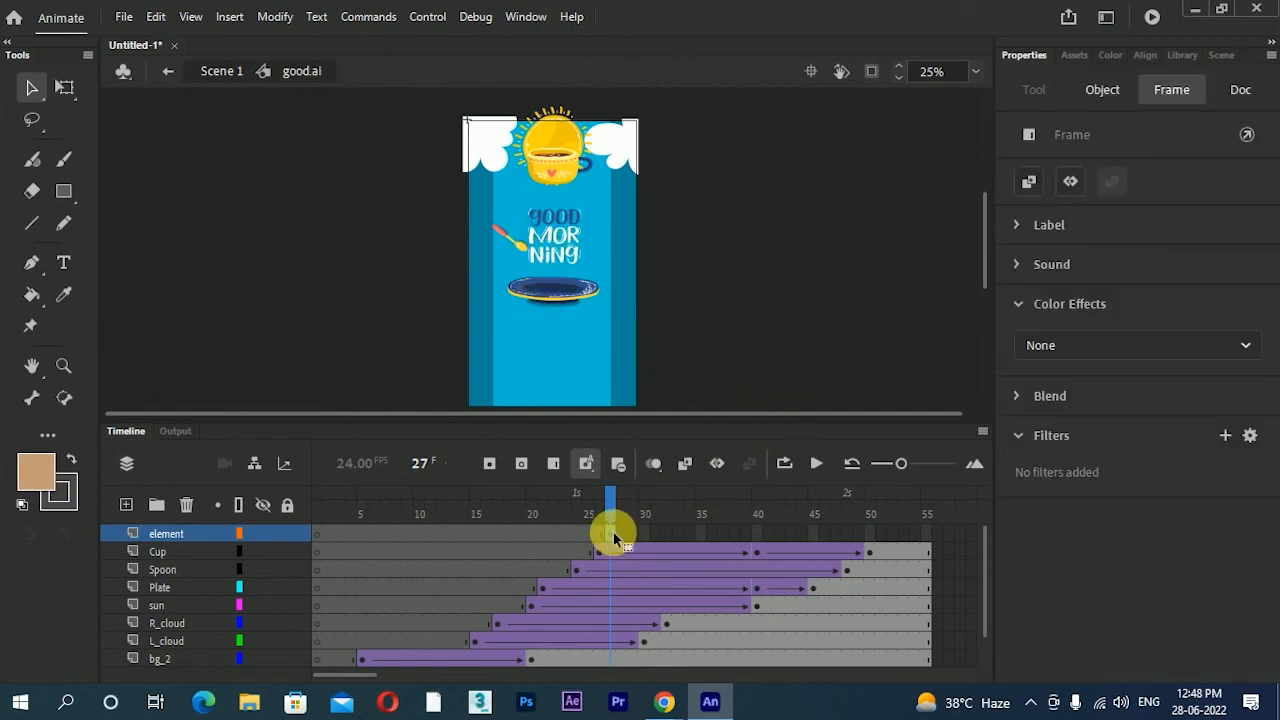
- Try moving the whole Good Morning text group sideways, and undo the move
left_click_drag(613, 256, 583, 264)
left_click(704, 254)
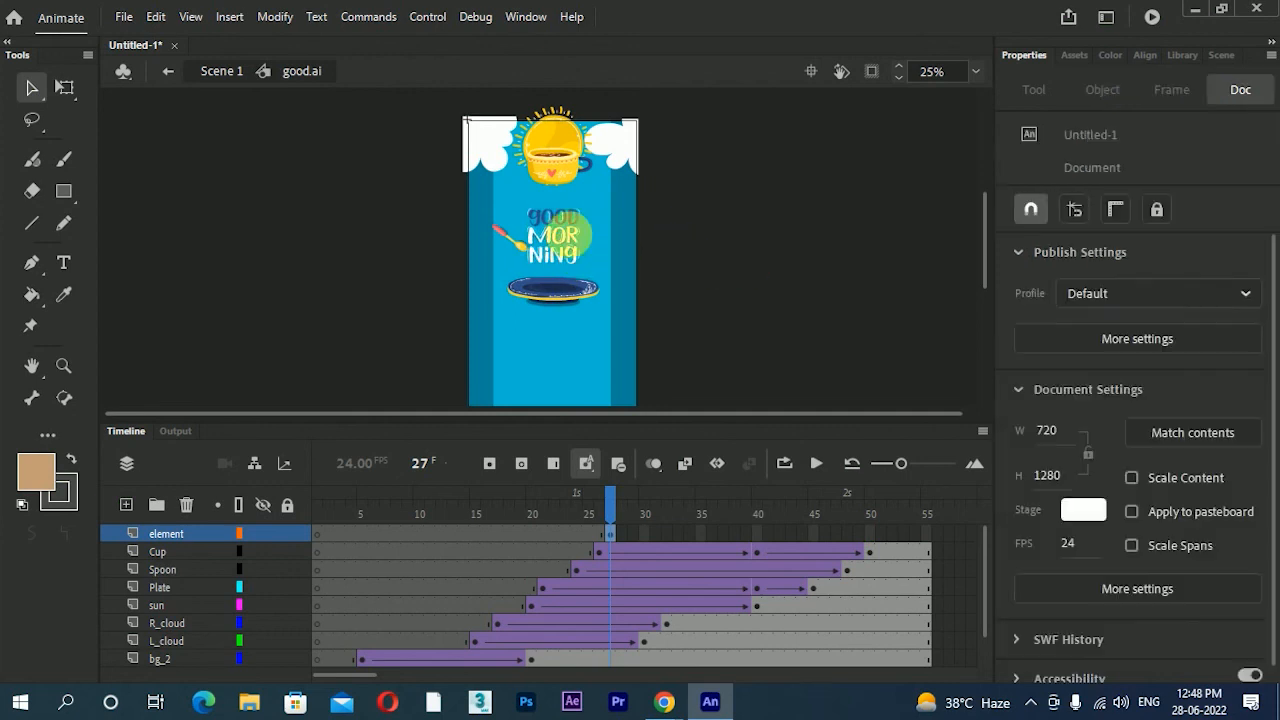
left_click(554, 222)
left_click_drag(554, 218, 585, 218)
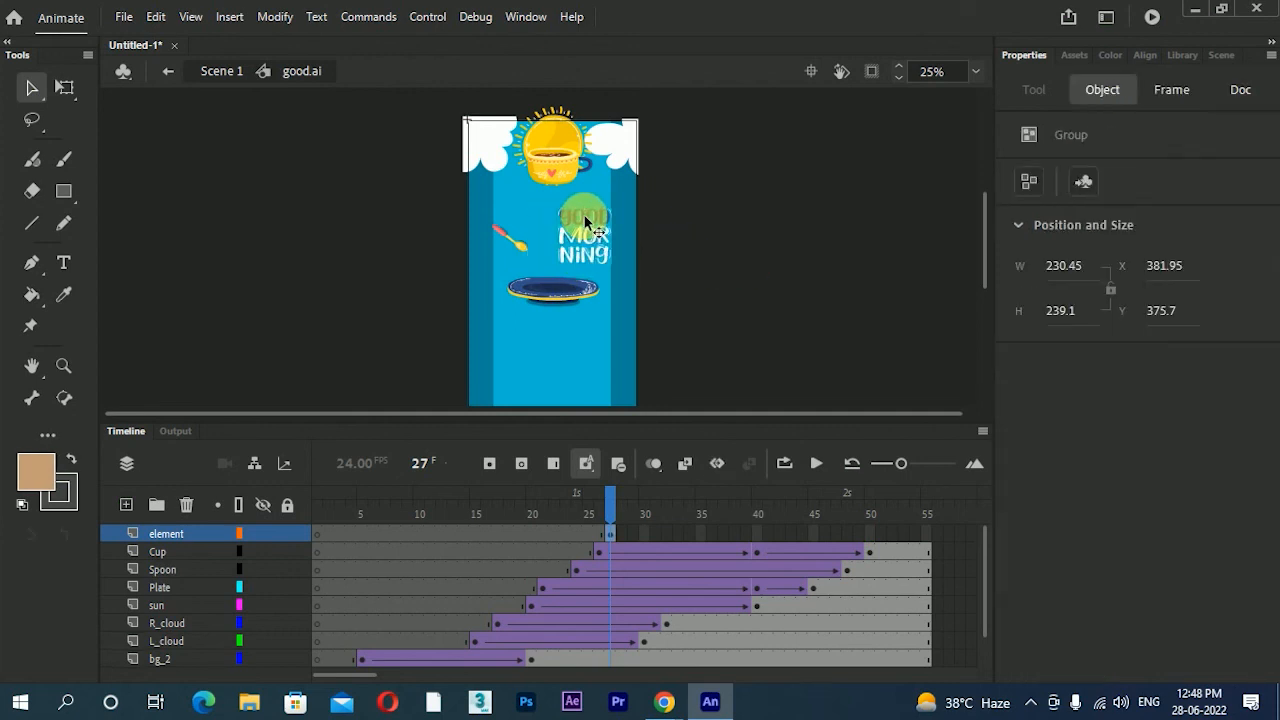
key("ctrl+z")
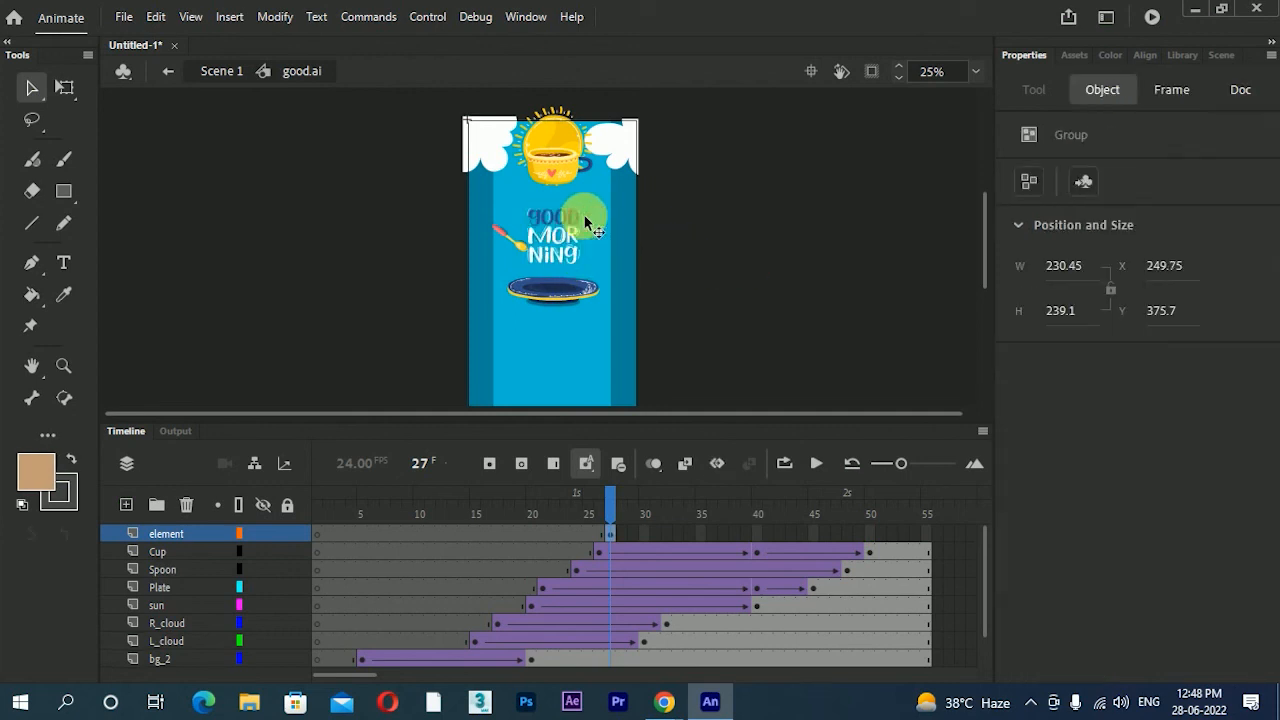
- Break the Good Morning text group apart into separate GOOD and MORNING groups
left_click(64, 87)
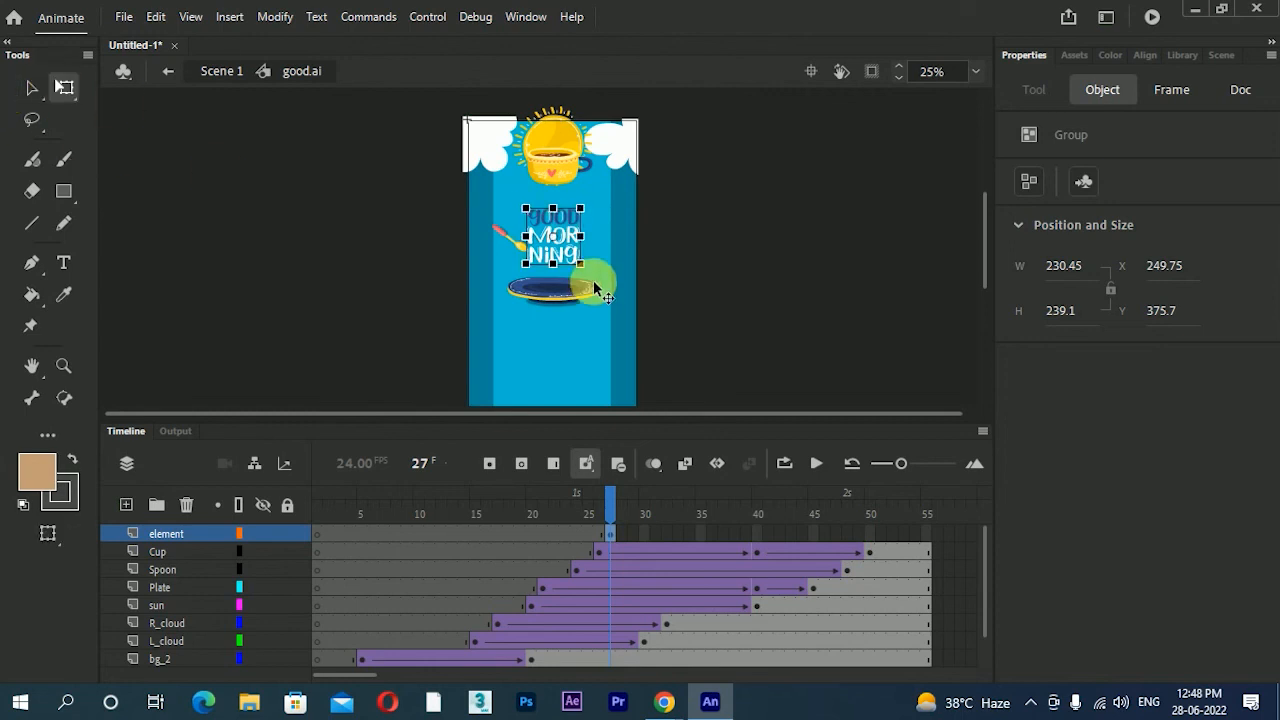
key("ctrl+=")
left_click(791, 240)
left_click(572, 212)
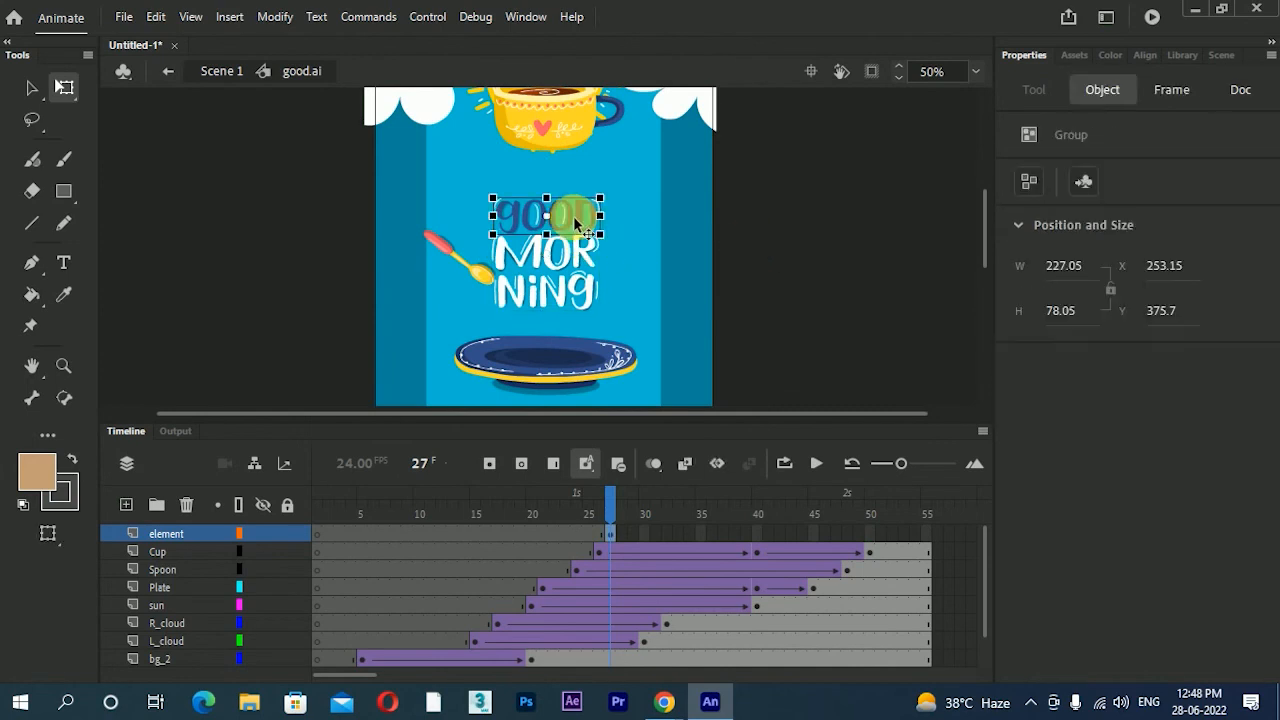
left_click(570, 298)
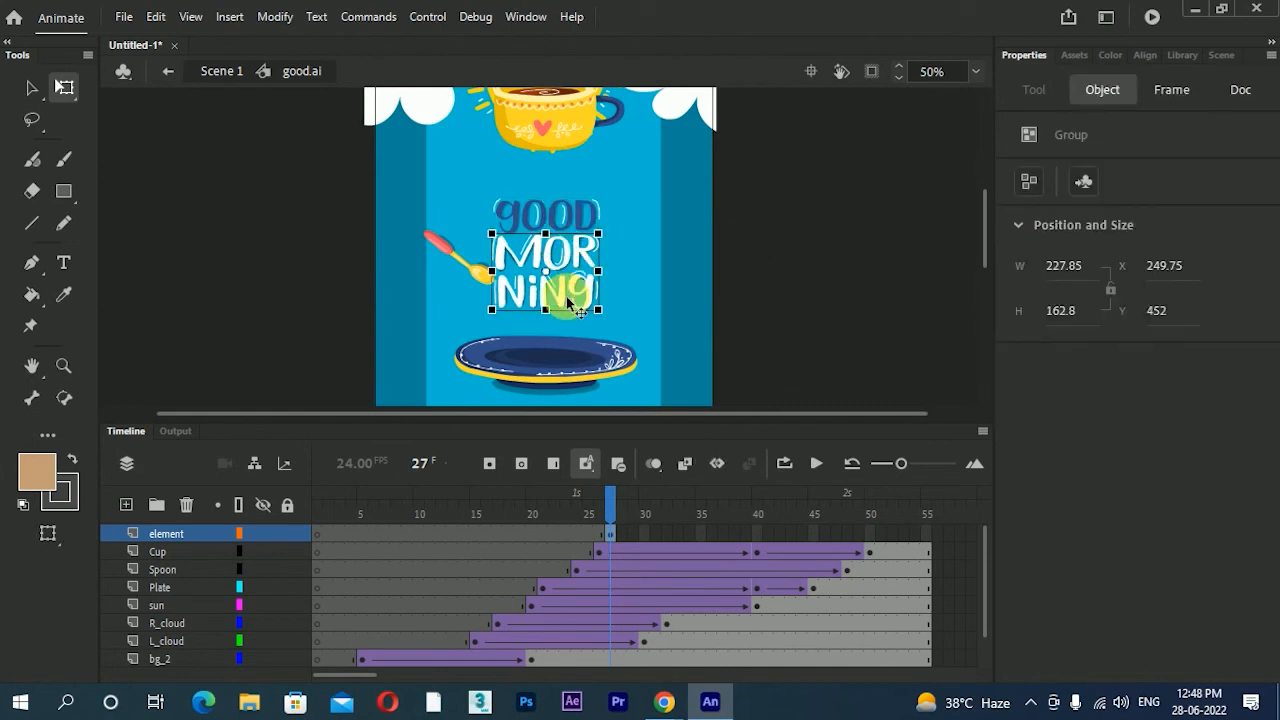
left_click(573, 213)
left_click(568, 272)
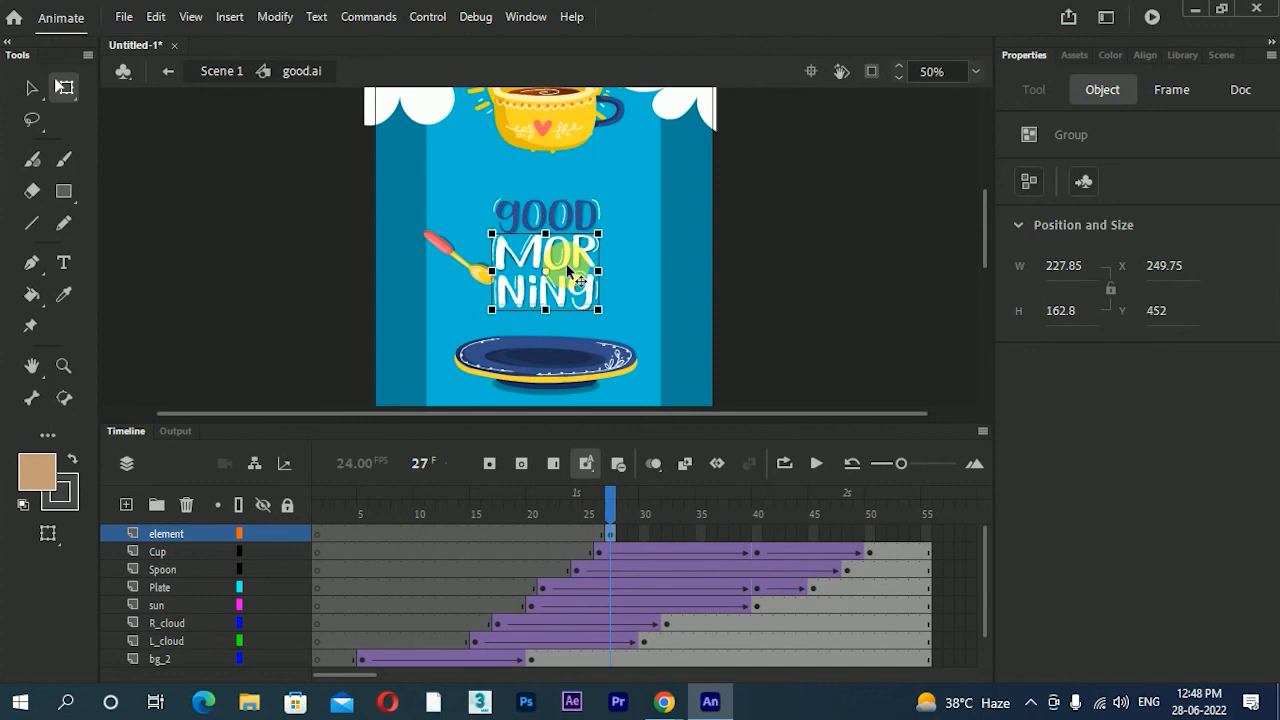
- Break the MORNING group apart further, separating the lettering from the strokes around it
left_click(783, 257)
left_click(584, 285)
left_click(590, 290)
left_click_drag(590, 290, 663, 267)
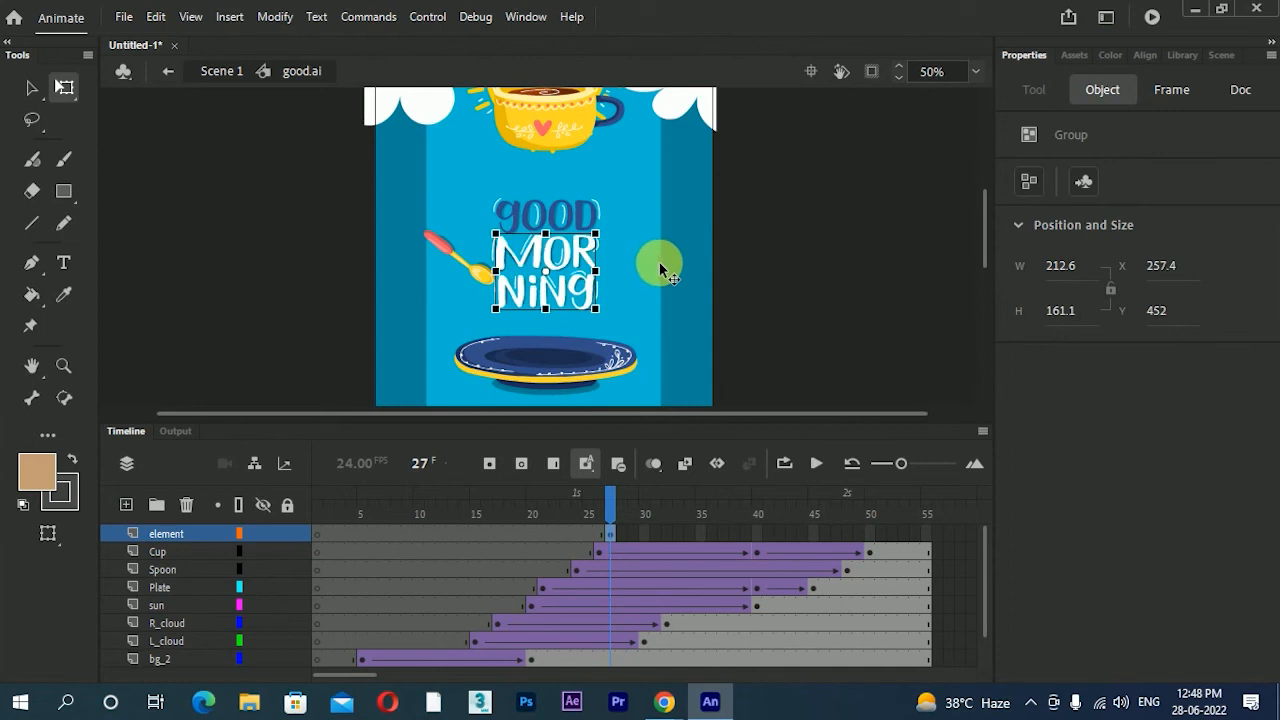
left_click(660, 266)
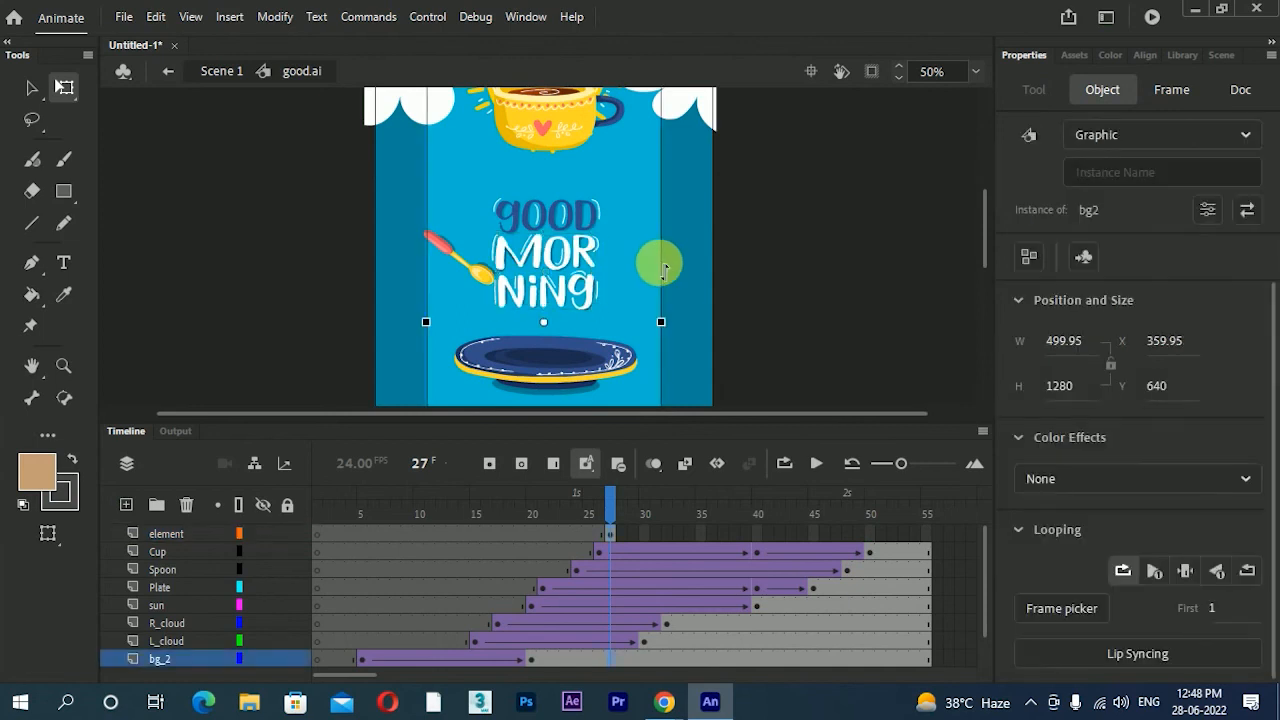
- Try moving the MORNING lettering and the GOOD group sideways to test their separation, undoing each move
left_click(31, 87)
left_click(287, 230)
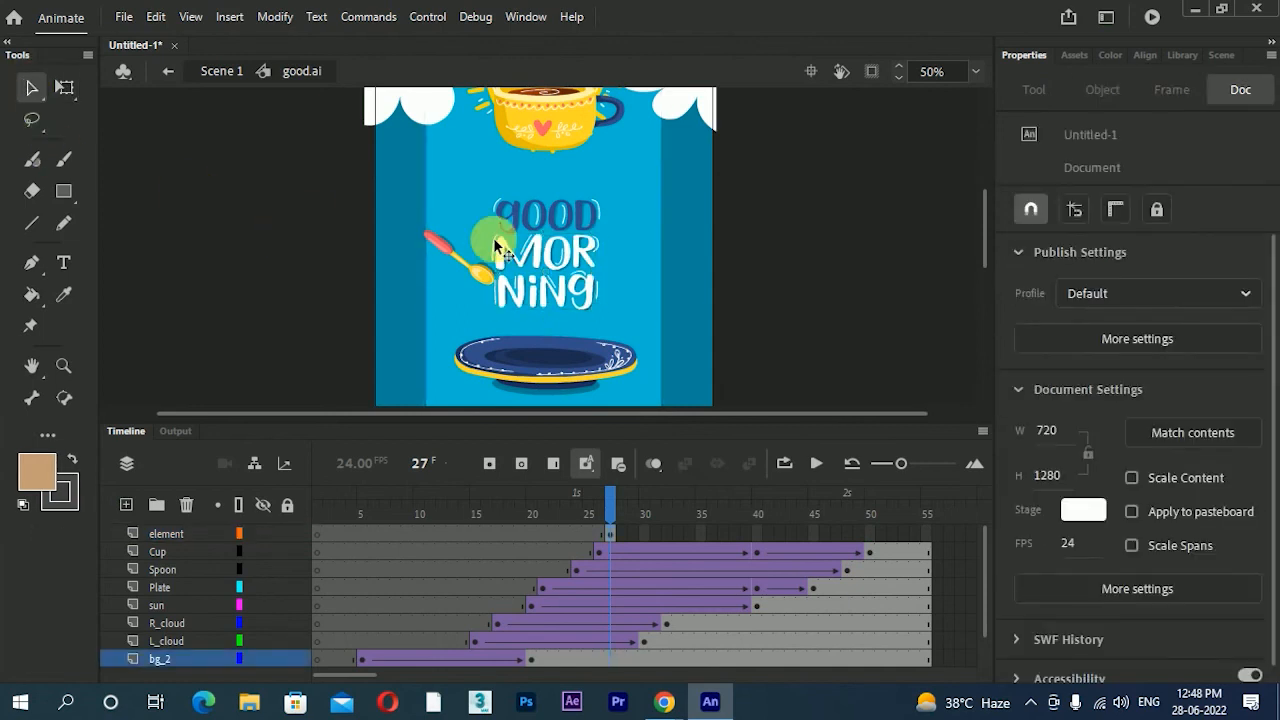
left_click(555, 252)
left_click_drag(555, 257, 606, 258)
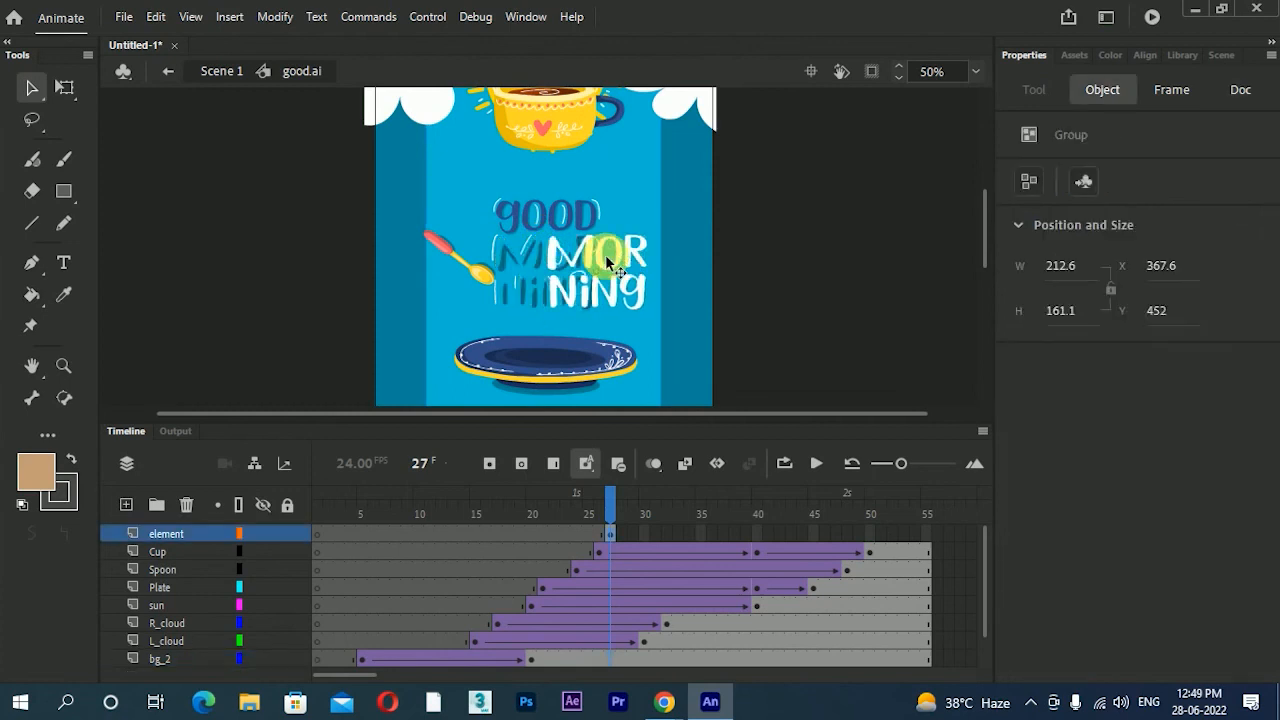
key("ctrl+z")
left_click_drag(553, 207, 596, 206)
key("ctrl+z")
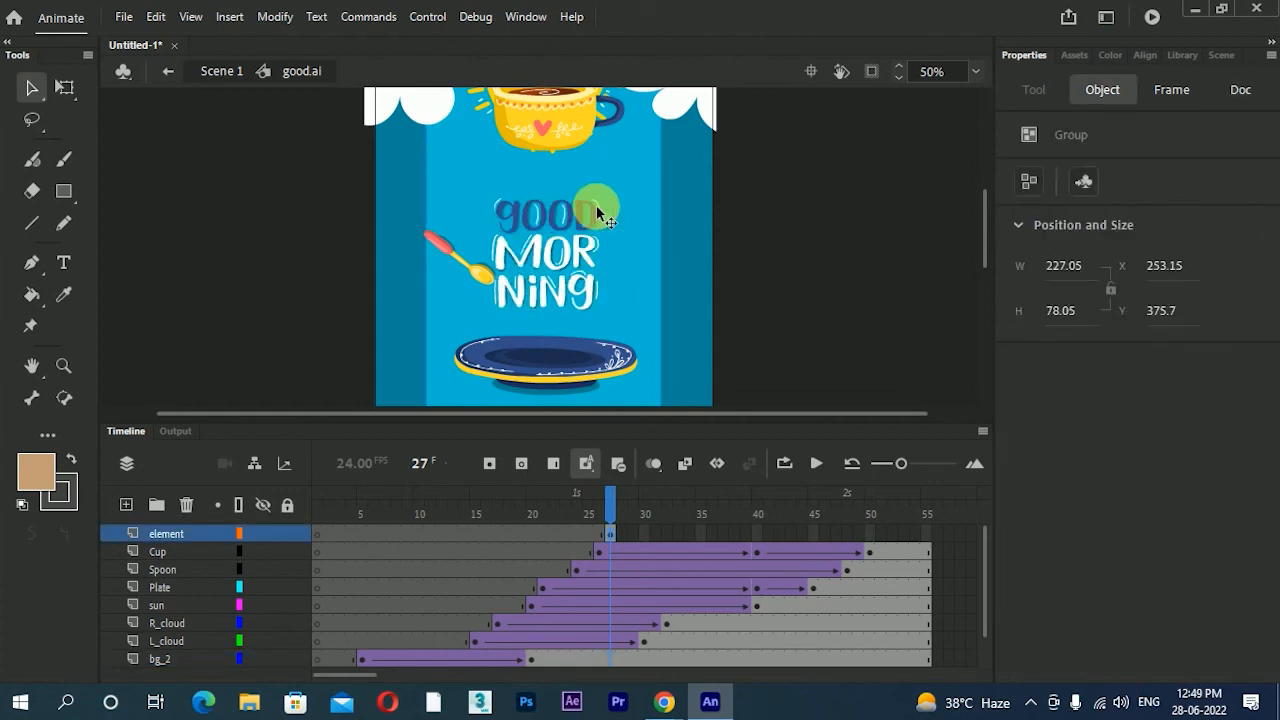
left_click_drag(585, 264, 514, 259)
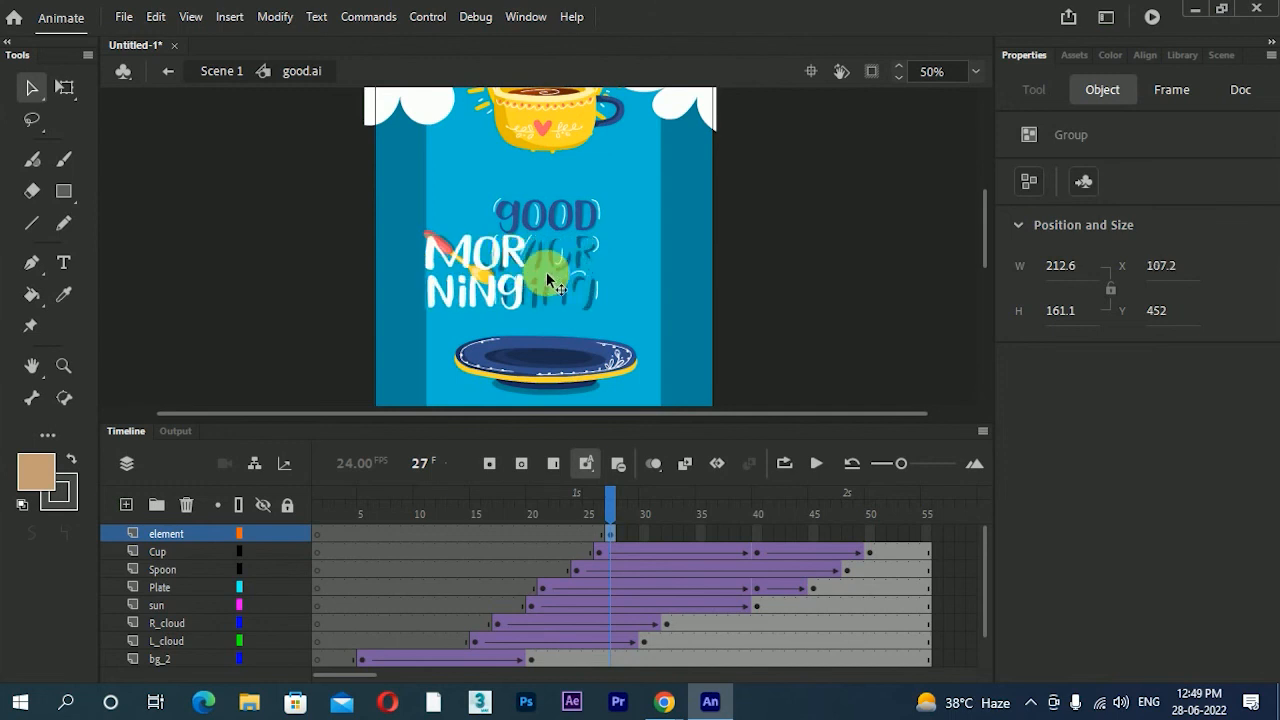
key("ctrl+z")
- Lock every layer except element so that only the text pieces can be selected, and clear the selection
left_click_drag(340, 235, 676, 318)
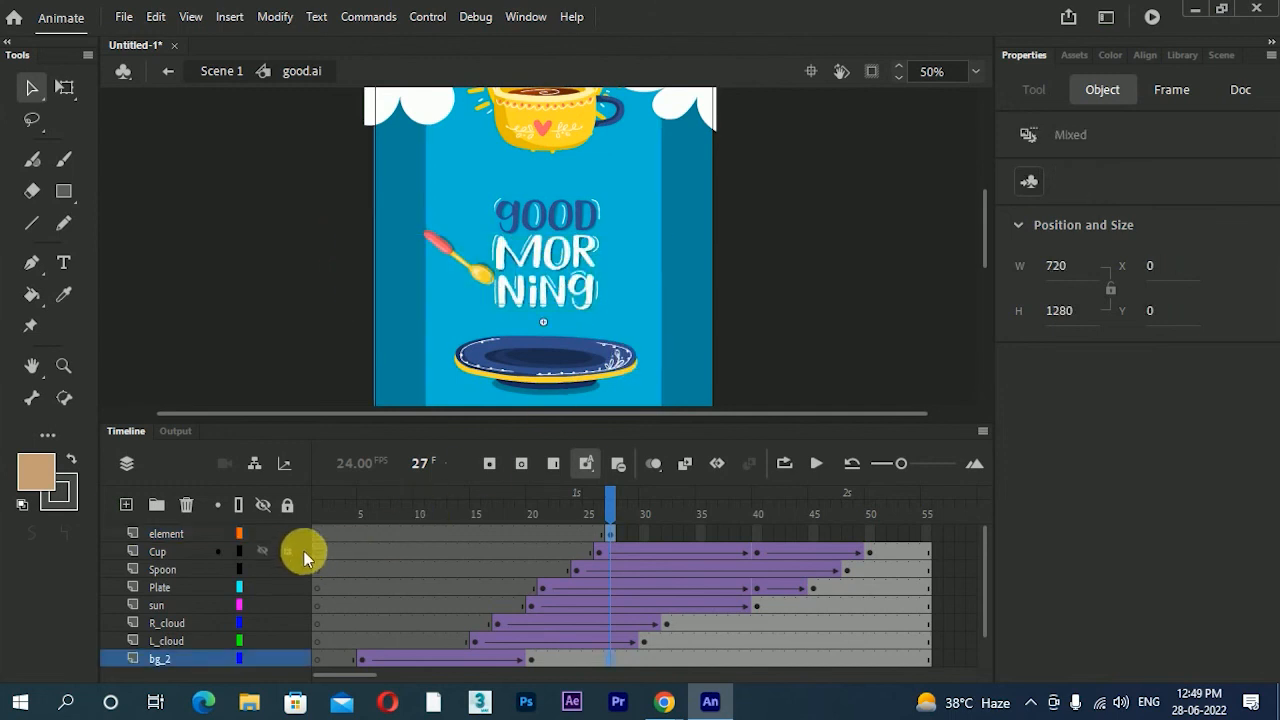
left_click_drag(286, 240, 648, 299)
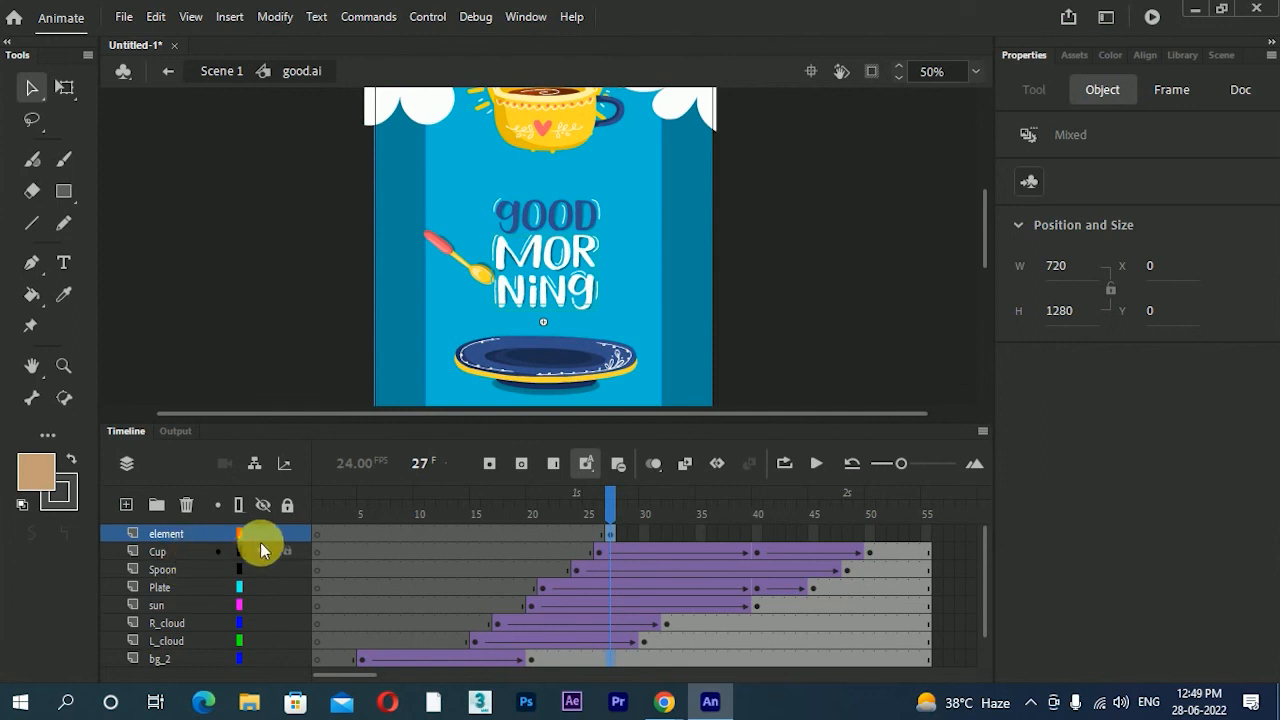
left_click(286, 540, "alt")
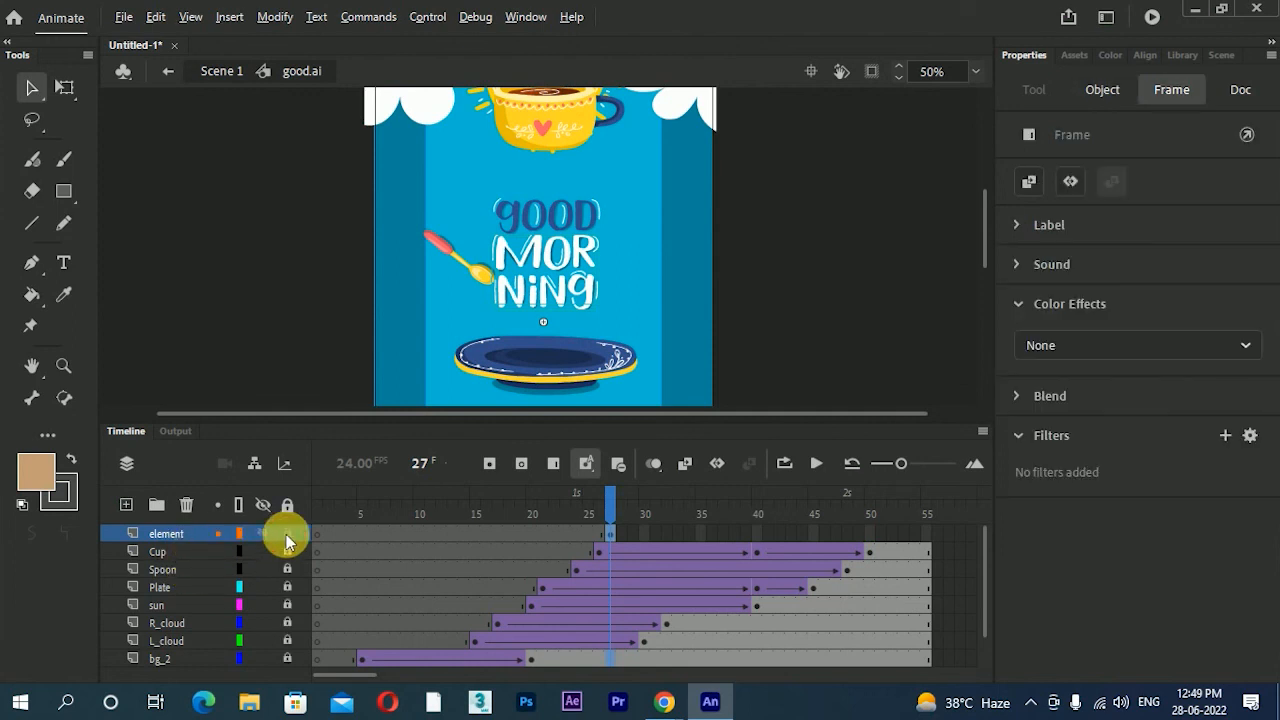
left_click(277, 308)
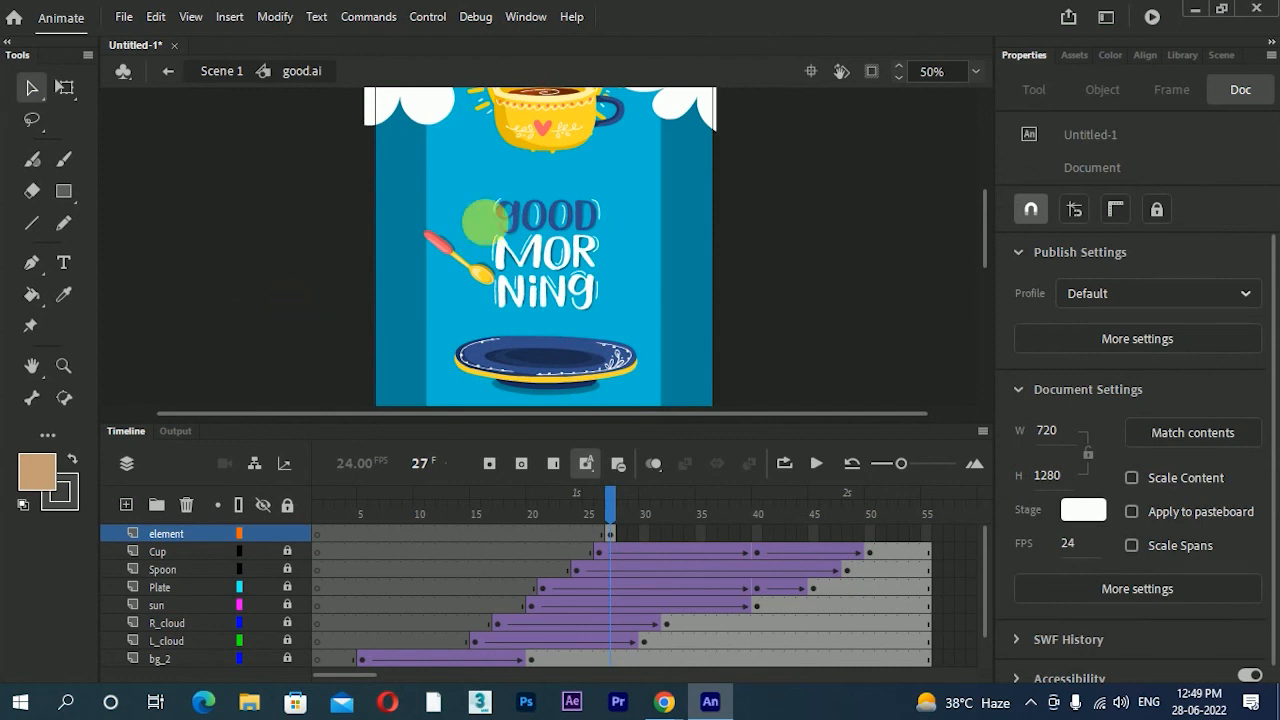
- Try moving the MORNING group sideways once more, and undo the move
left_click_drag(364, 243, 735, 310)
left_click_drag(534, 261, 498, 258)
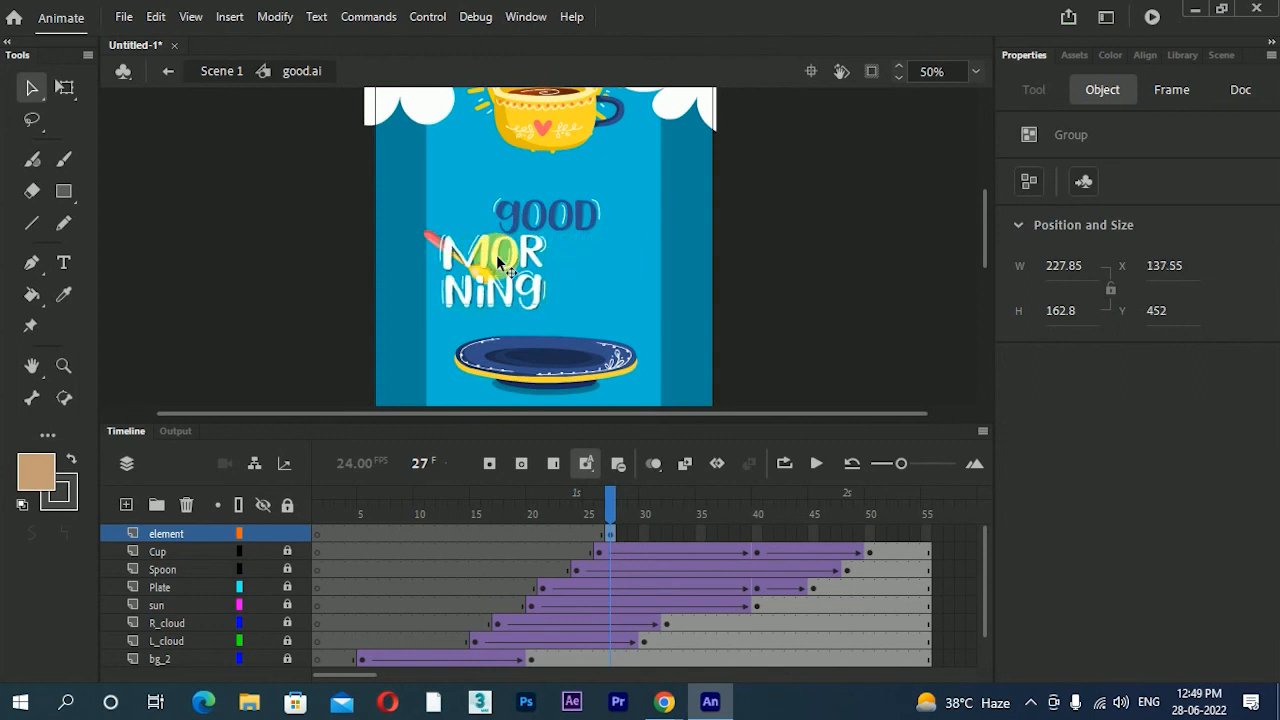
key("ctrl+z")
key("ctrl+z")
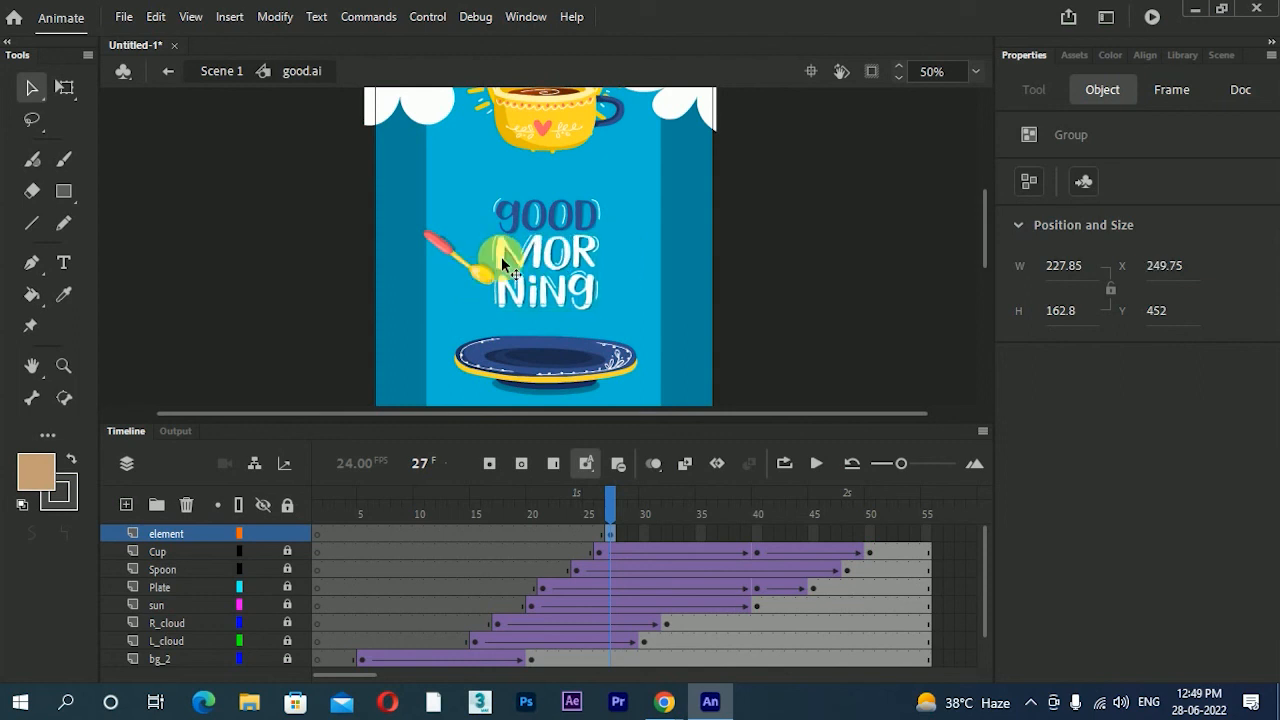
- Convert the MORNING group on the element layer to a Graphic symbol named Symbol 2
left_click(64, 87)
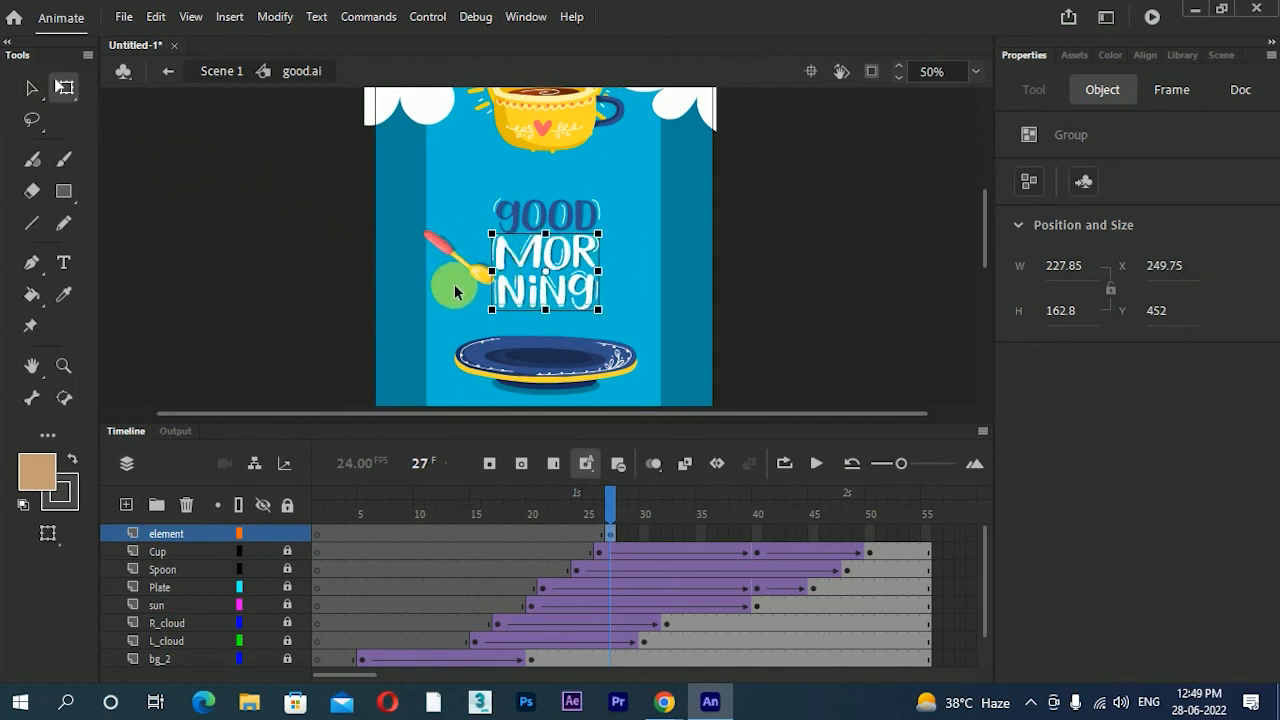
key("F9")
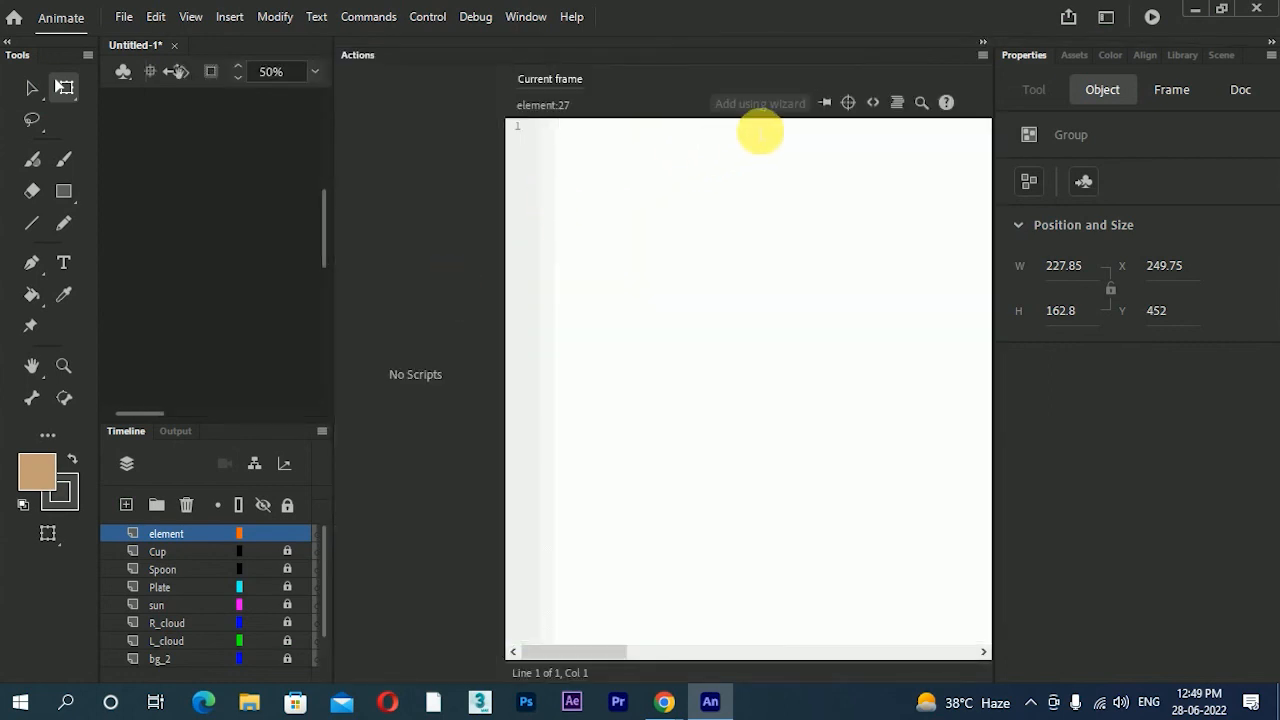
left_click(983, 45)
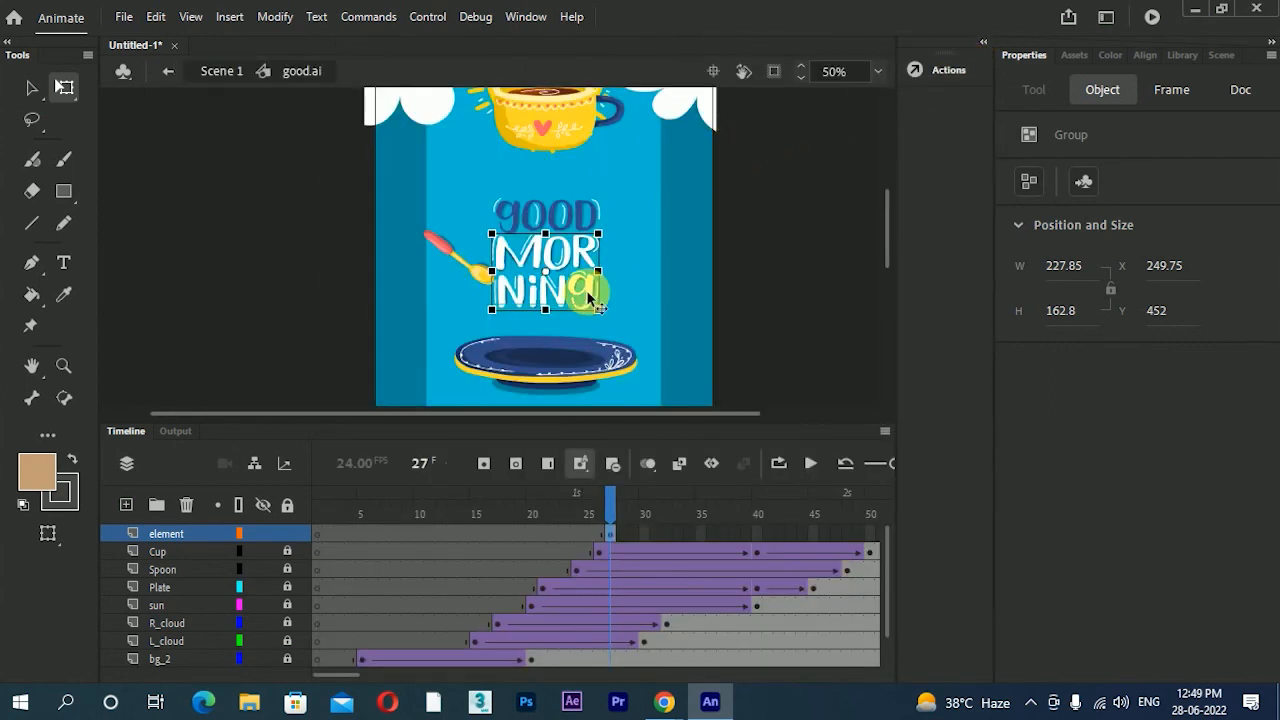
key("F8")
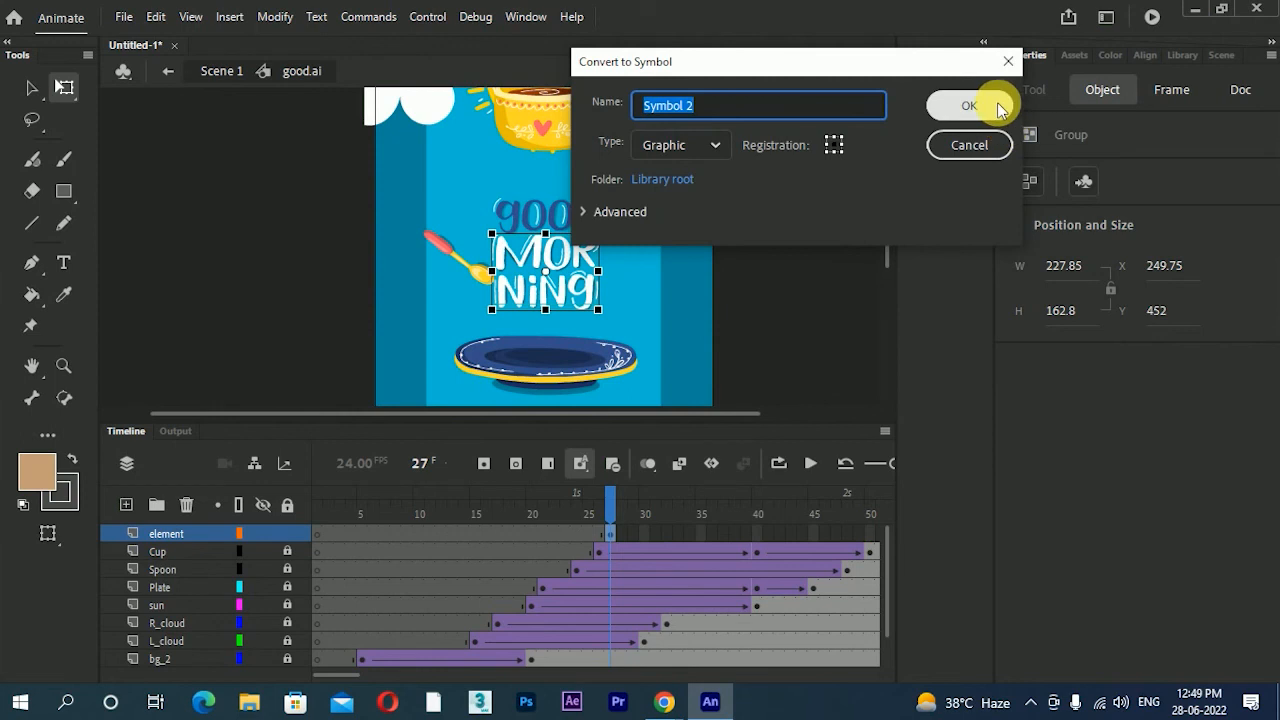
left_click(968, 106)
- Convert the GOOD group to a Graphic symbol named Symbol 3
left_click(530, 218)
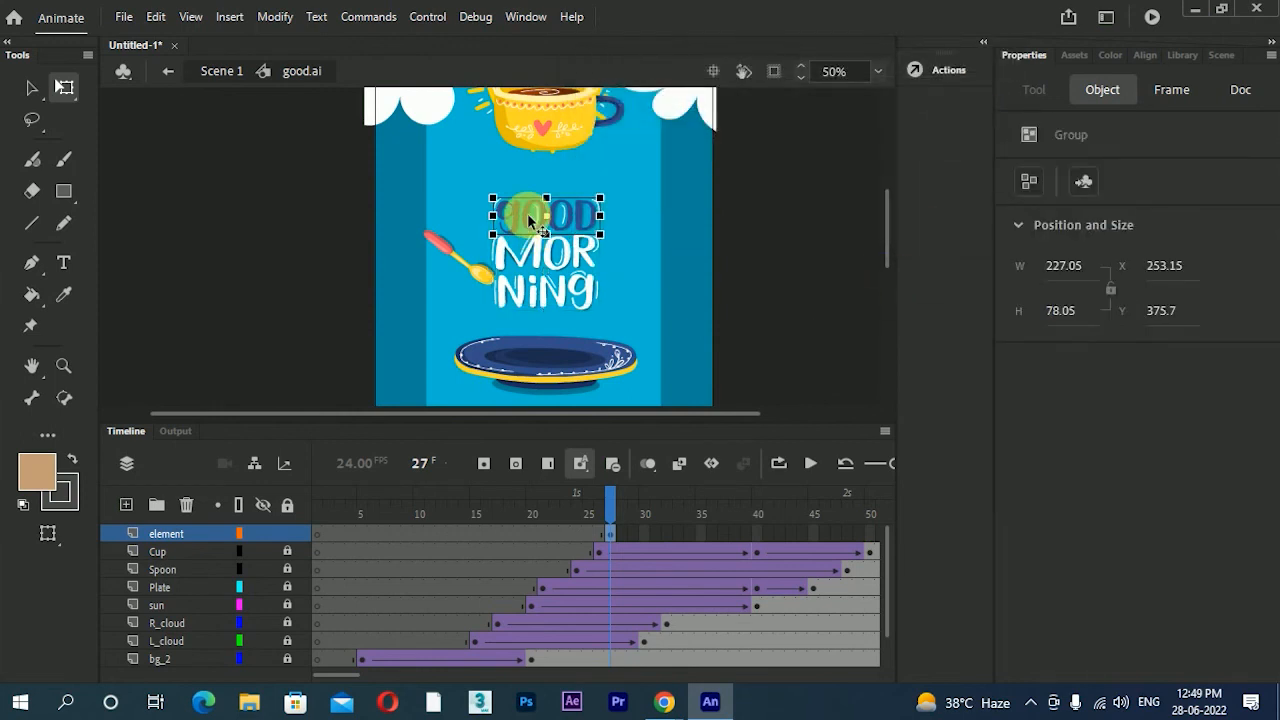
left_click_drag(530, 218, 602, 218)
key("ctrl+z")
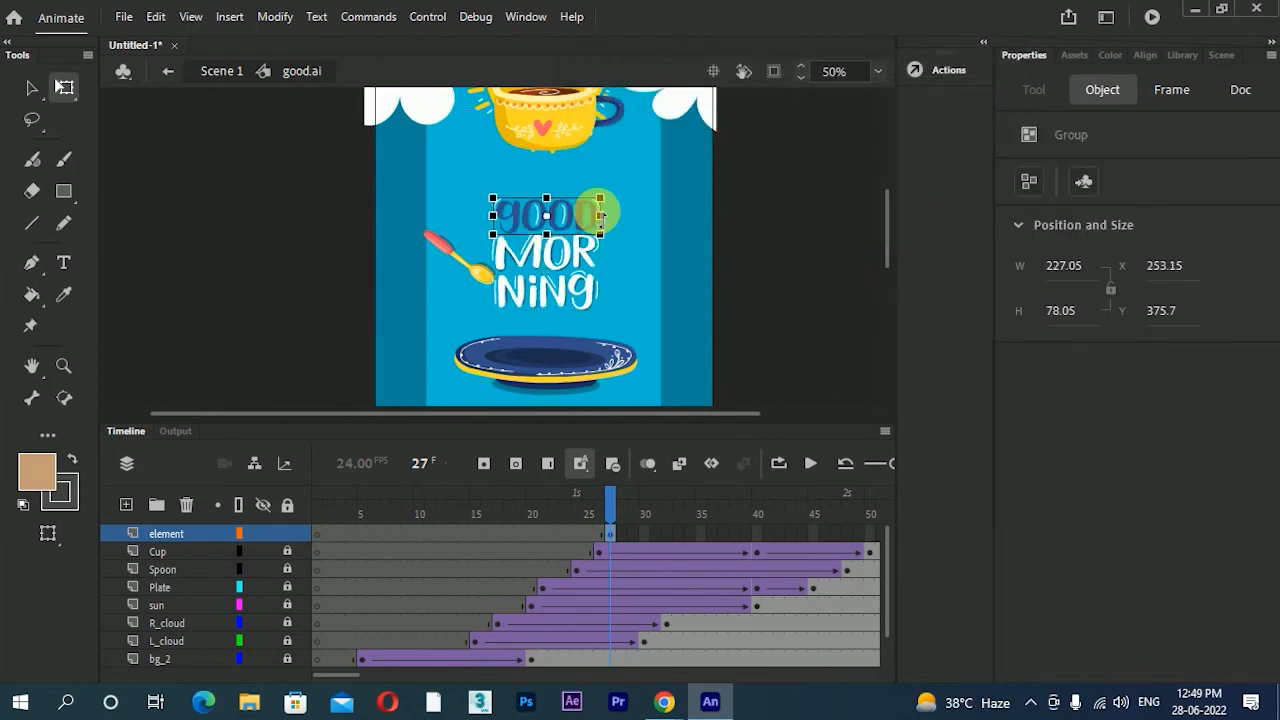
key("F8")
left_click(966, 106)
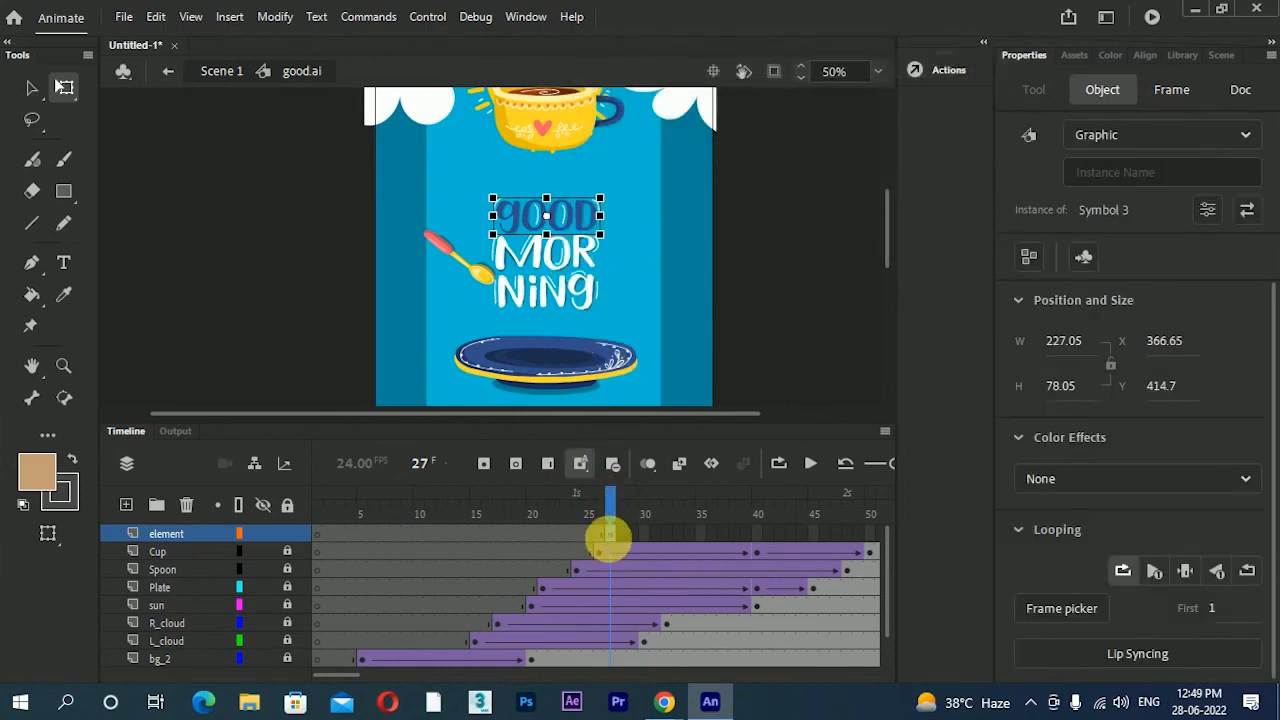
- Select both text symbols at frame 27 and distribute them to separate layers
left_click(608, 535)
right_click(553, 275)
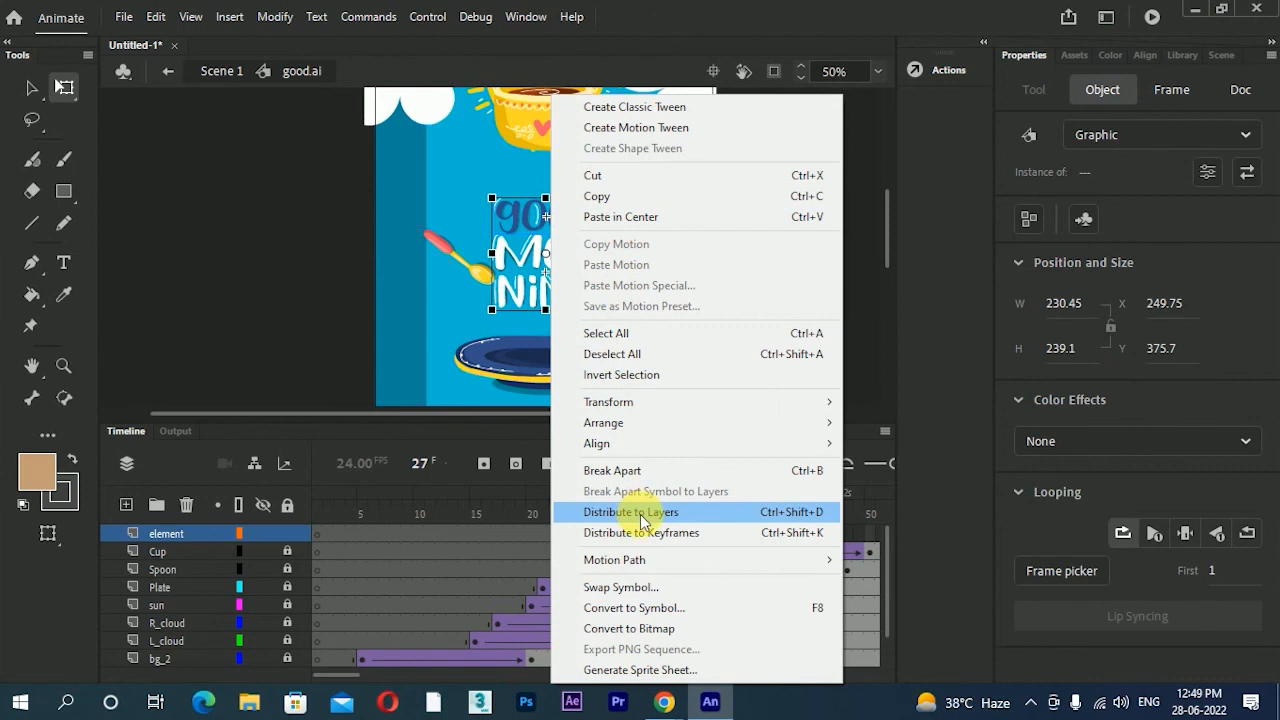
left_click(641, 515)
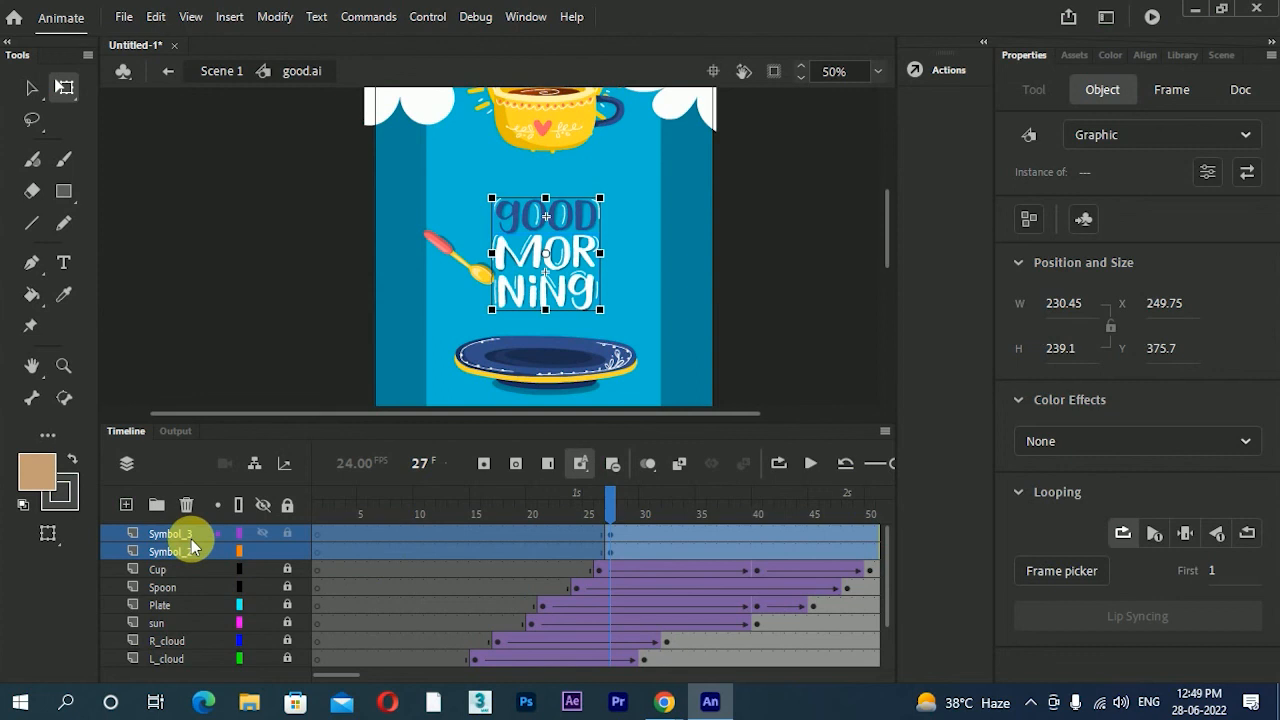
- Add a keyframe at frame 50 of the Symbol_2 layer and create a classic tween from frame 27
left_click(610, 551)
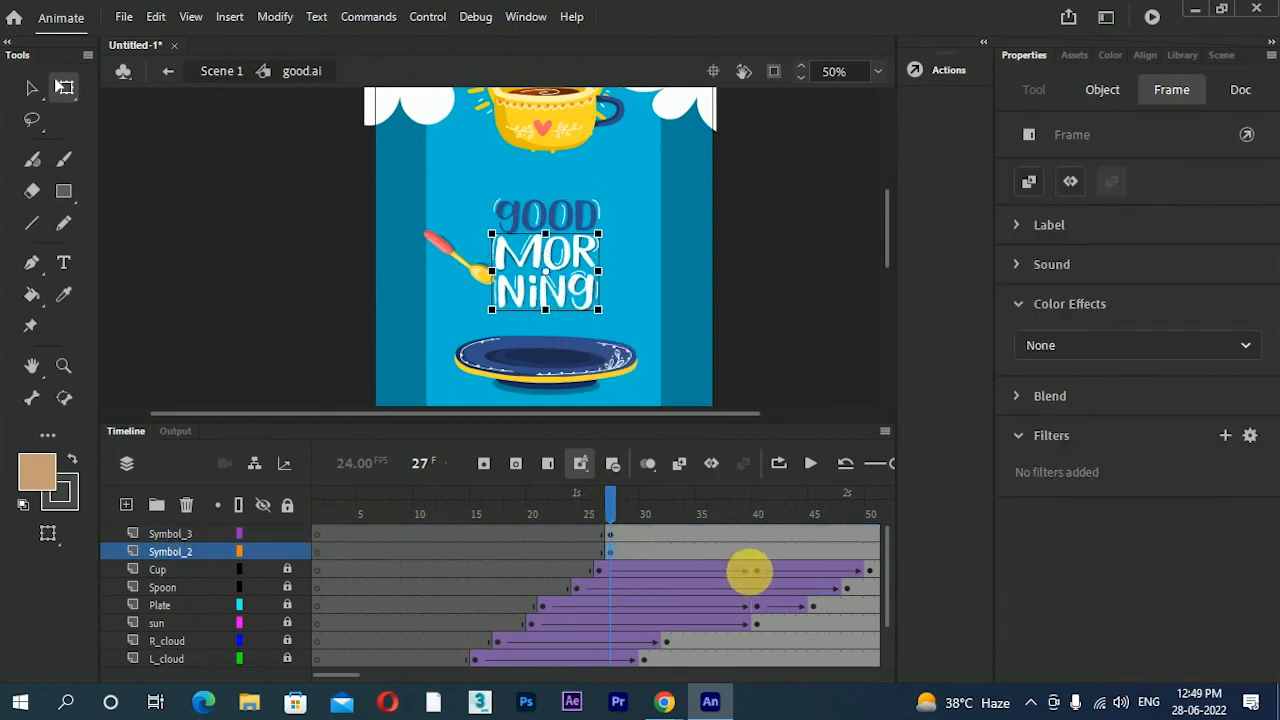
left_click_drag(341, 683, 351, 676)
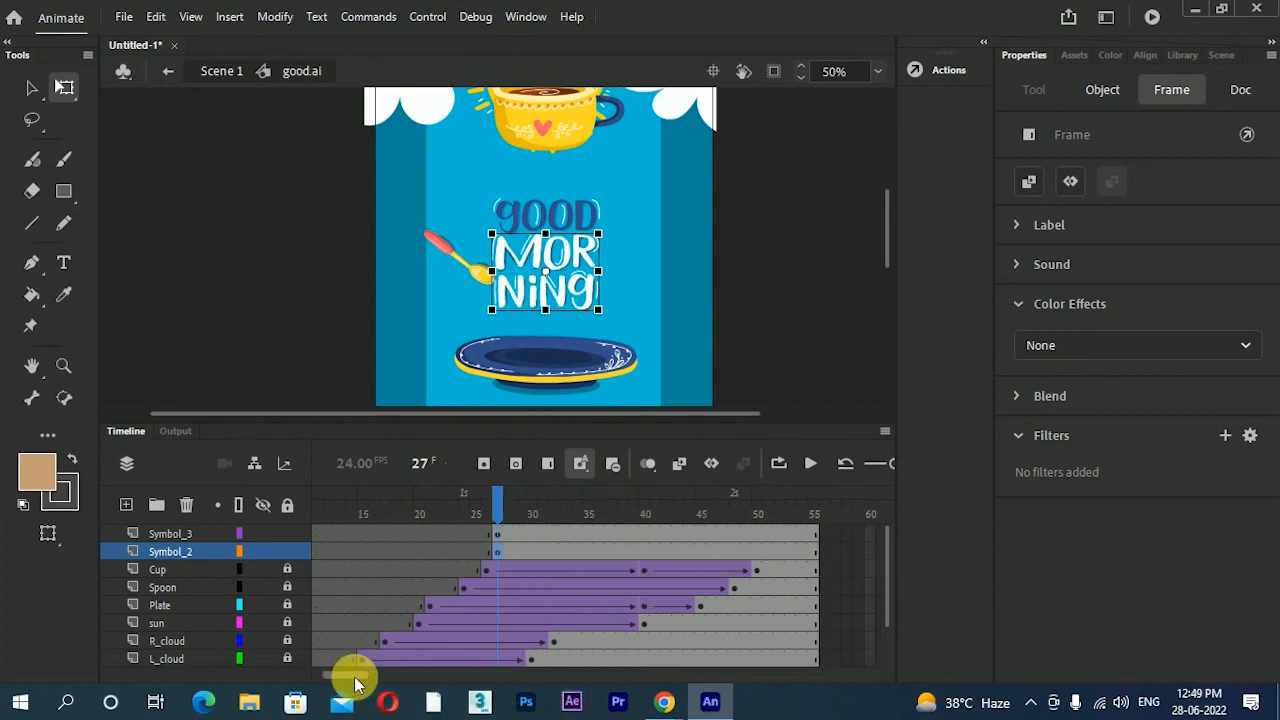
left_click(756, 553)
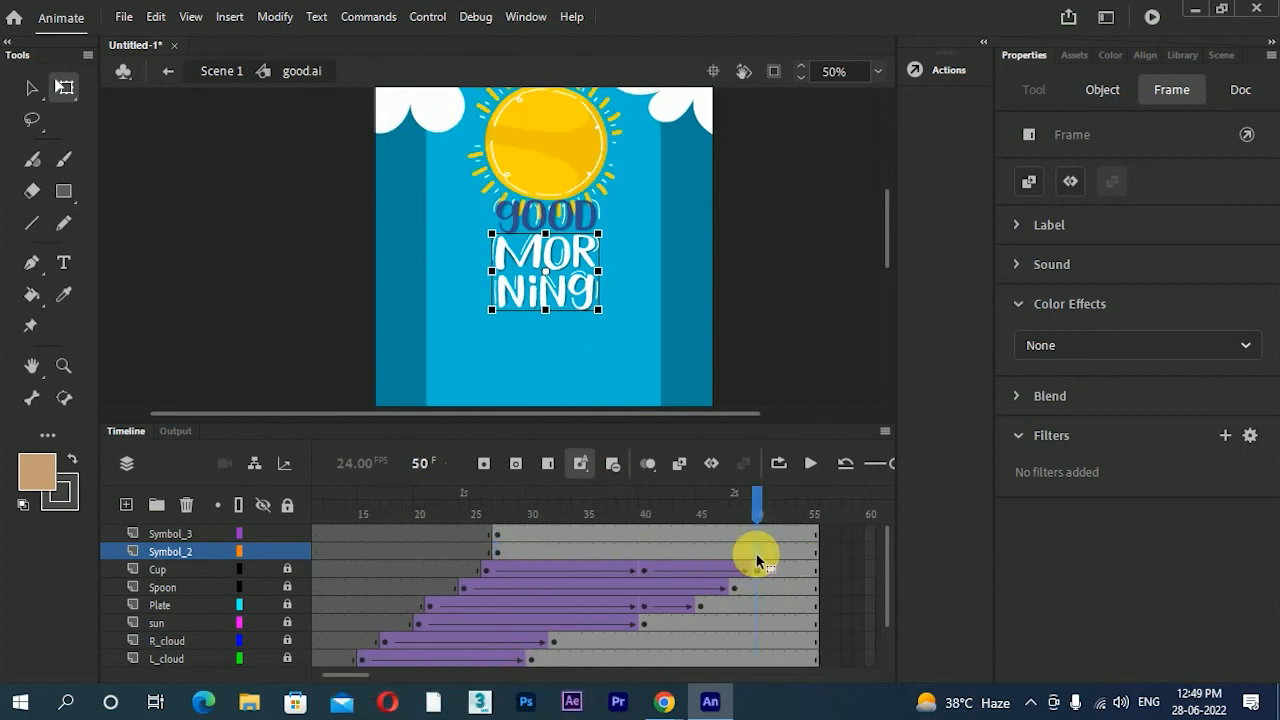
right_click(726, 553)
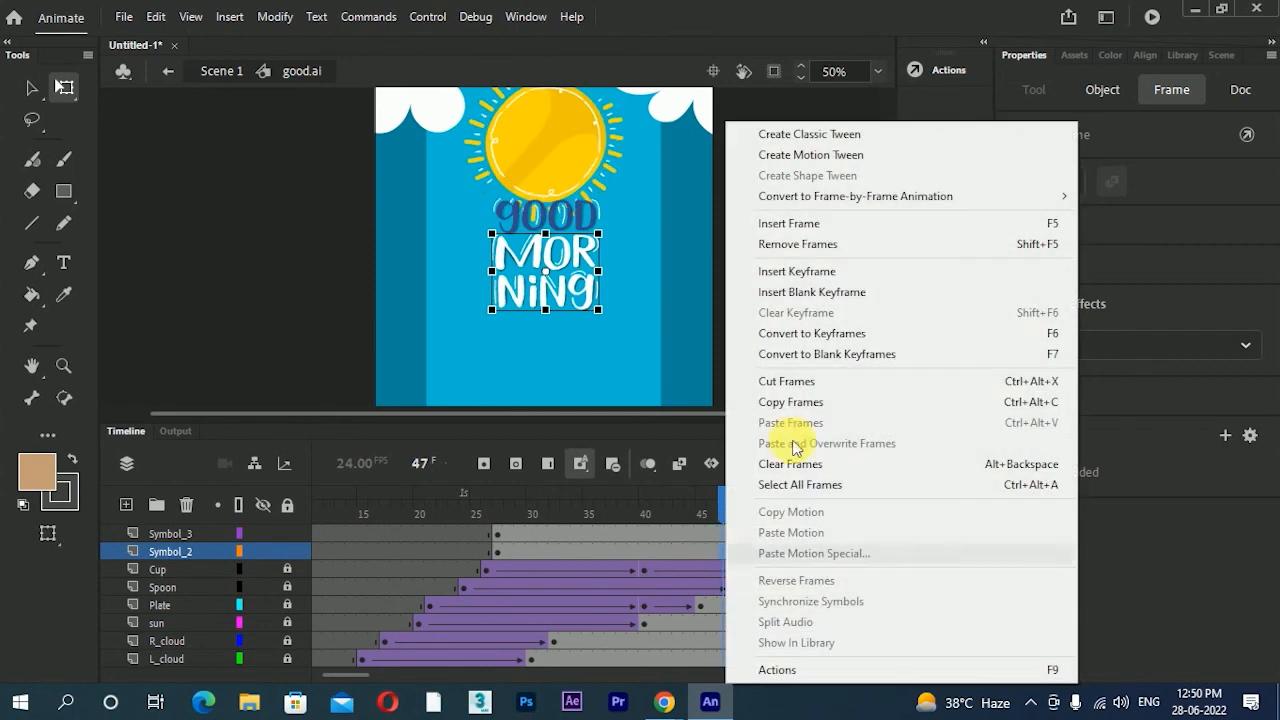
left_click(846, 134)
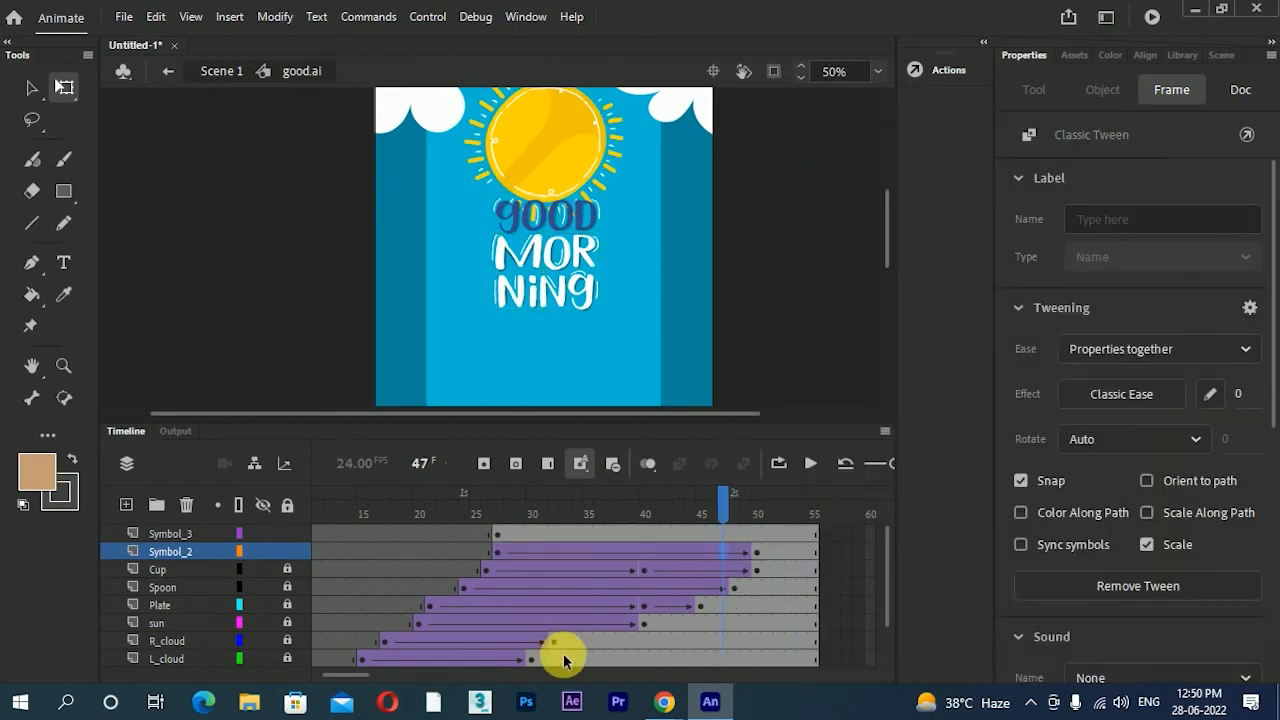
- Move the MORNING symbol at frame 27 horizontally off the stage, past its right edge
left_click(497, 551)
left_click(595, 303)
left_click_drag(585, 298, 784, 293)
- Give the MORNING tween a custom ease with a steep start and the end handle at about 90%, and preview it up to frame 50
left_click(500, 552)
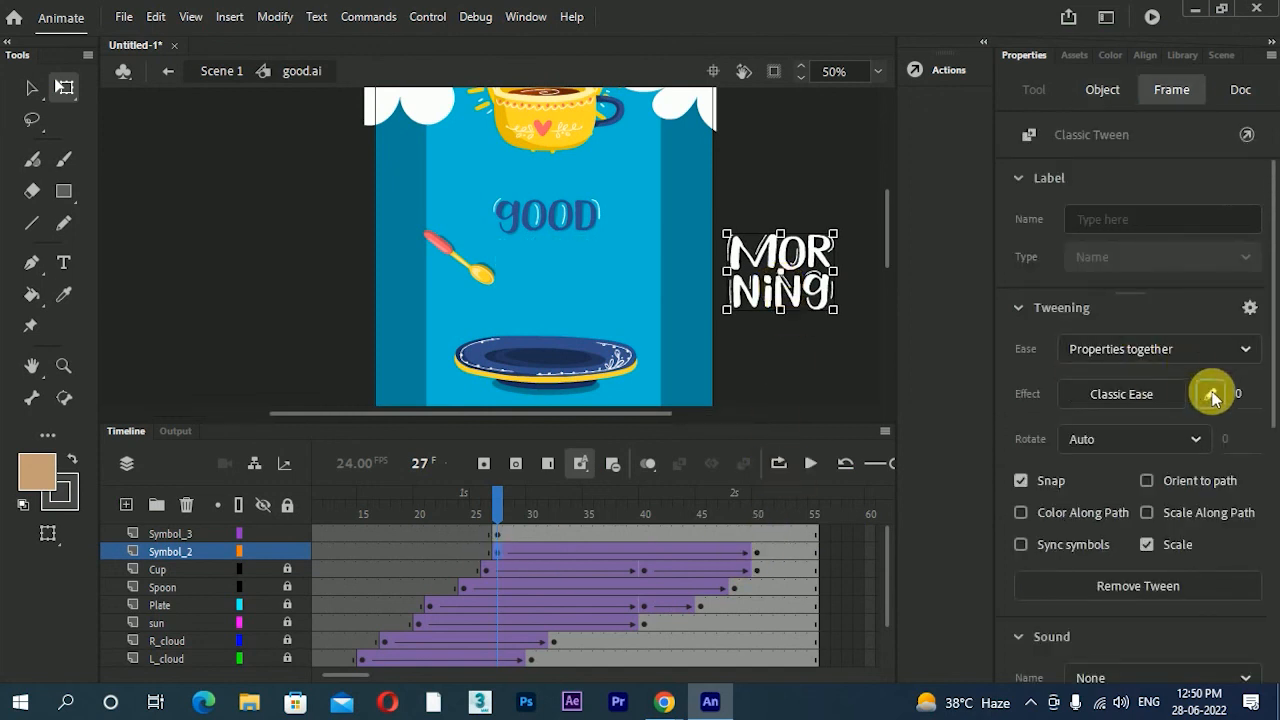
left_click(1211, 395)
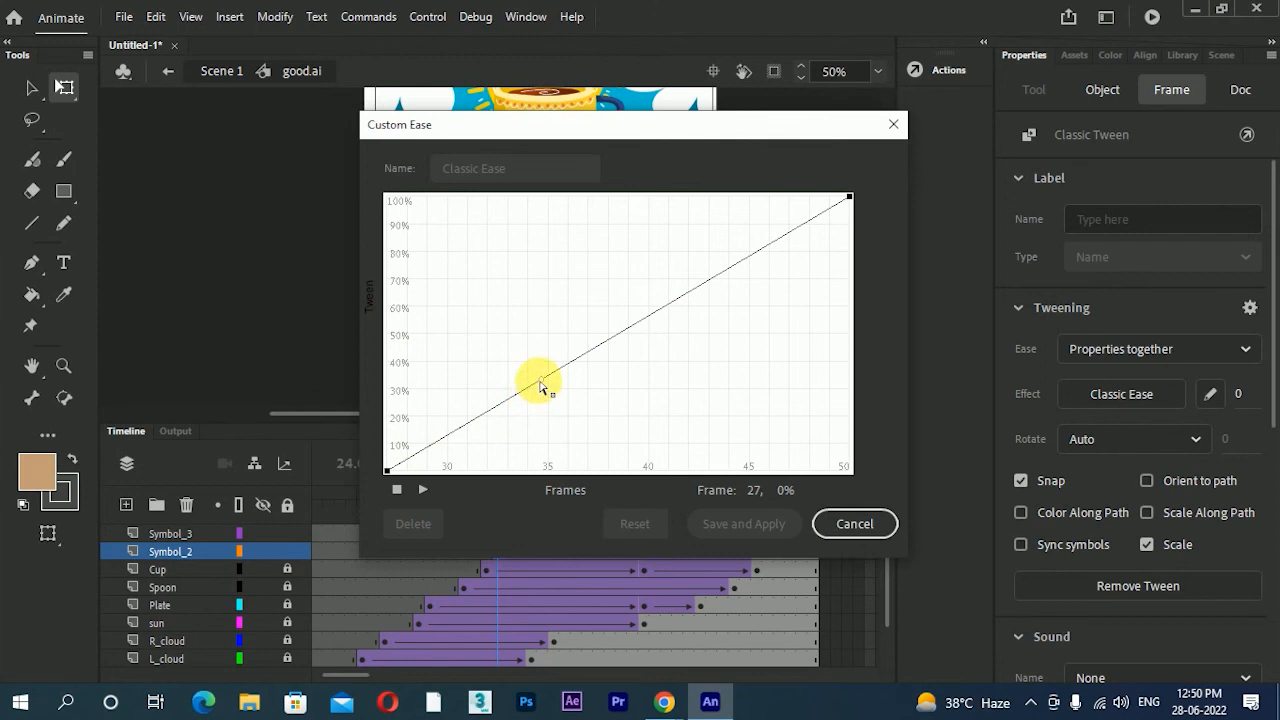
left_click_drag(541, 381, 329, 300)
left_click_drag(850, 205, 791, 256)
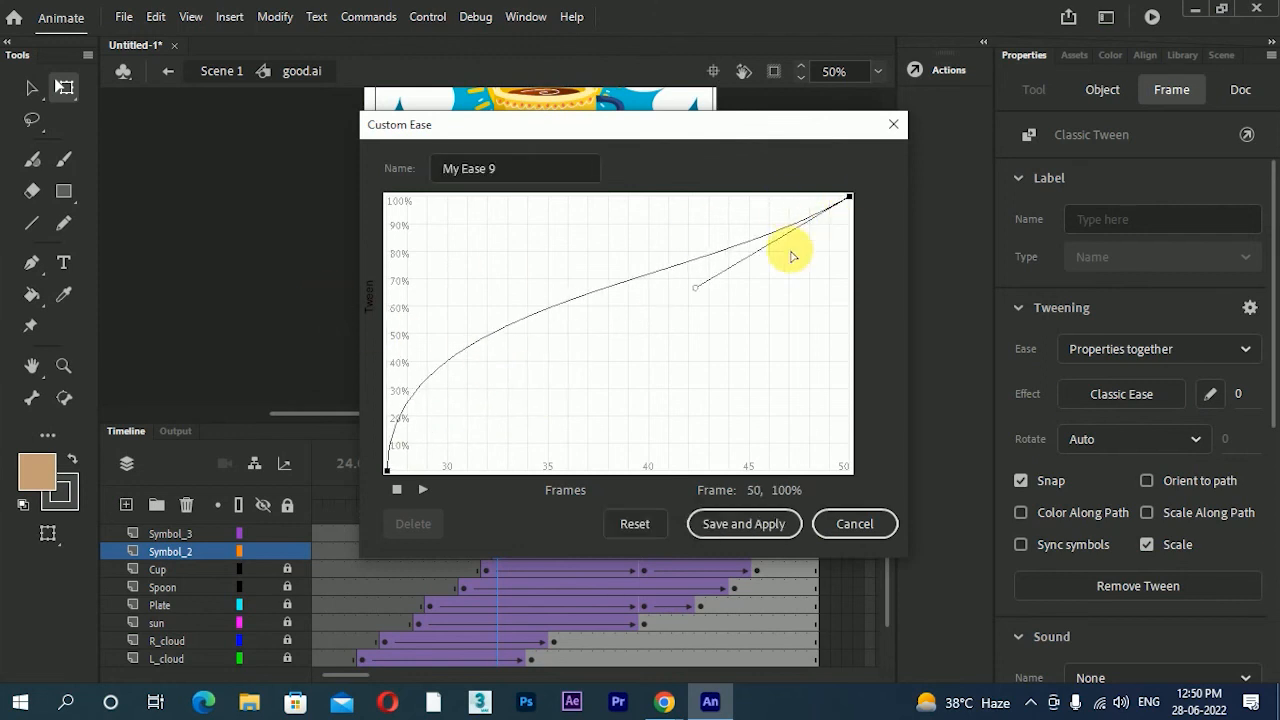
left_click_drag(695, 297, 691, 229)
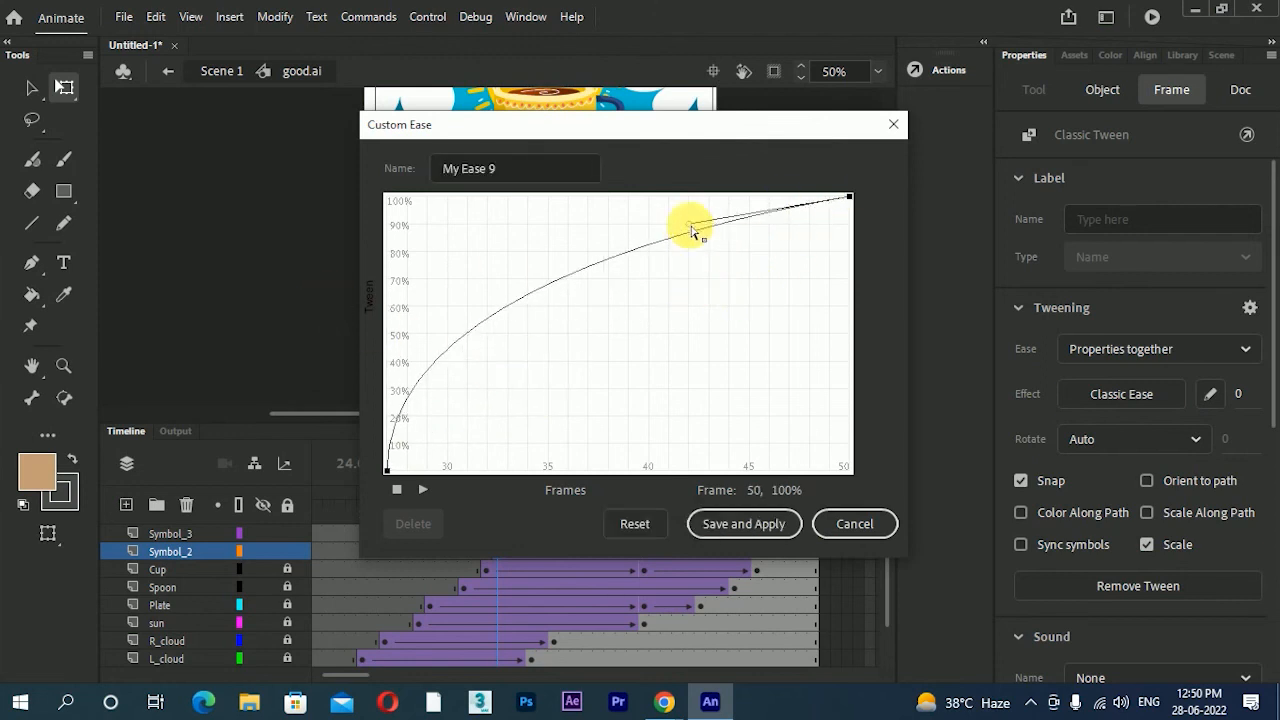
left_click(733, 523)
left_click_drag(497, 517, 757, 514)
- Add a keyframe at frame 50 of the Symbol_3 layer and create a classic tween from frame 27
left_click(498, 535)
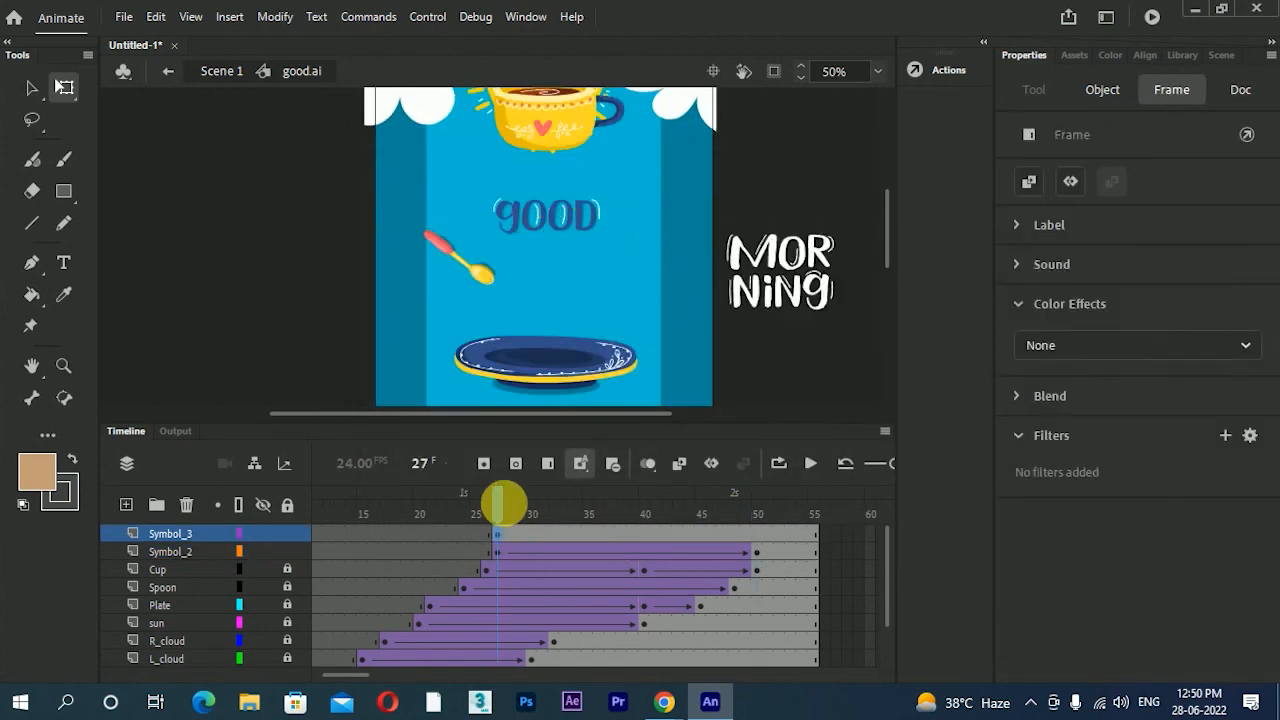
left_click(759, 536)
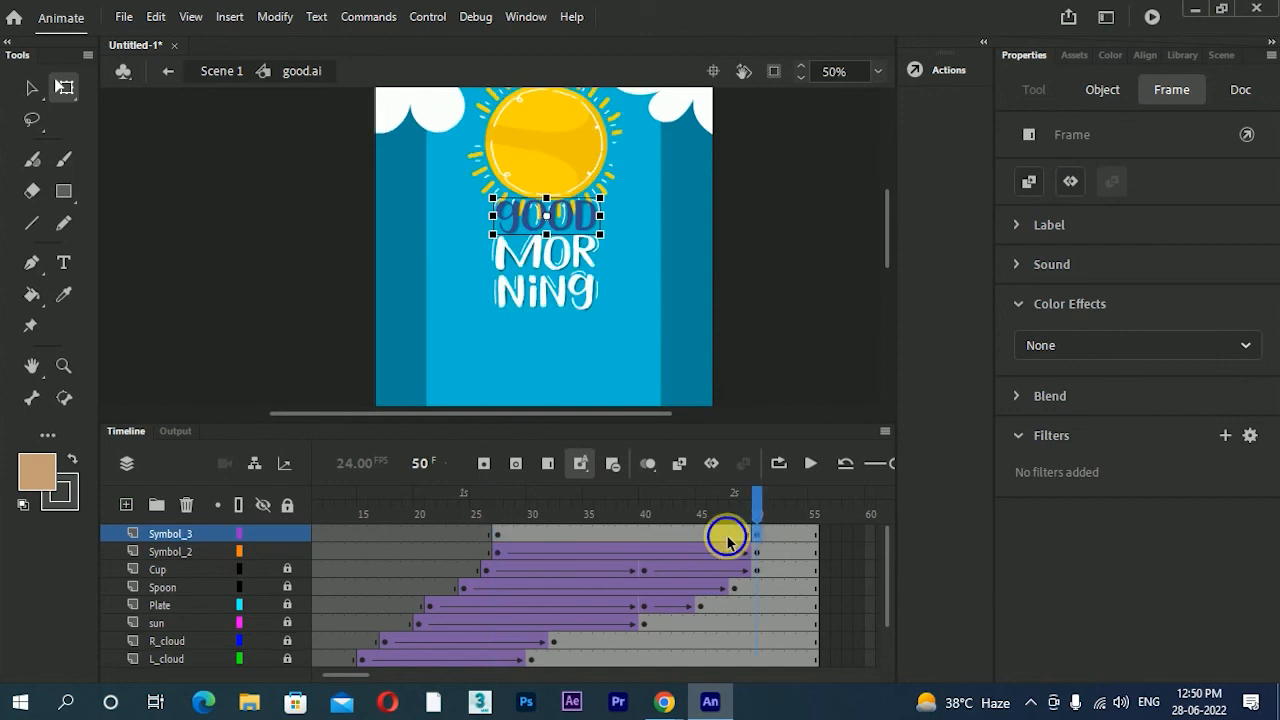
right_click(727, 541)
left_click(829, 131)
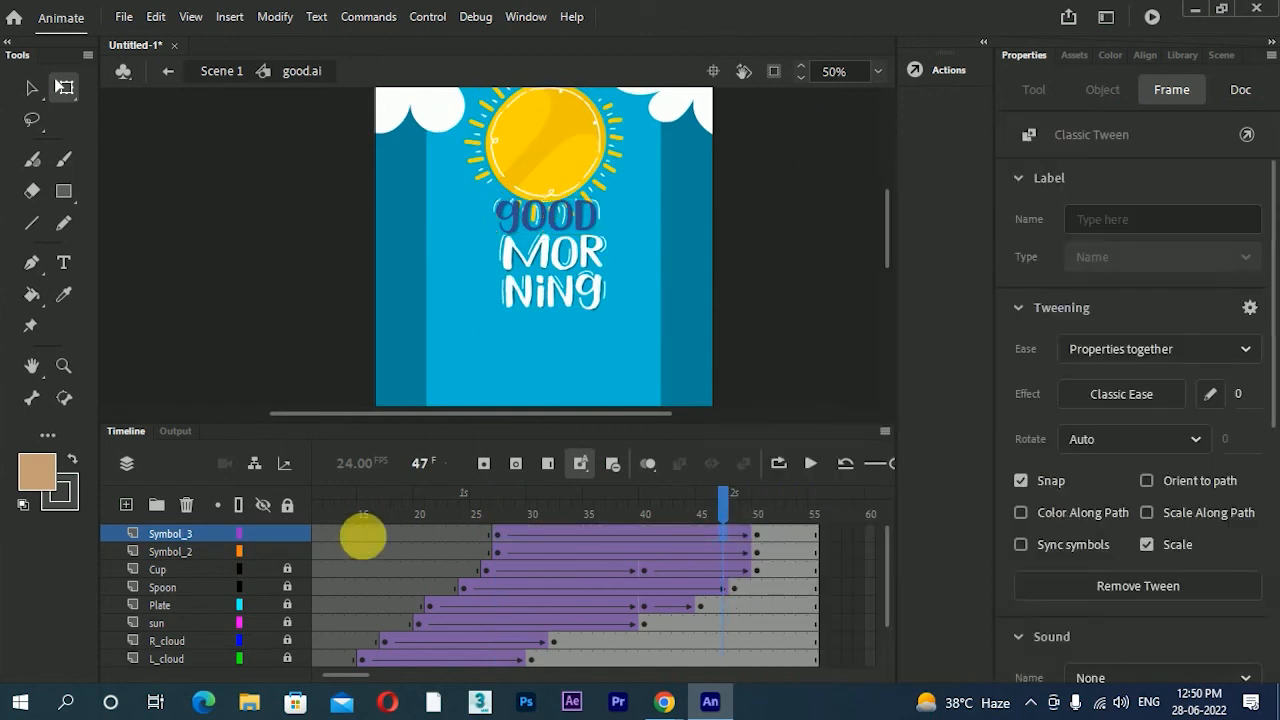
- Move the GOOD symbol at frame 27 off the stage past its left edge, to about X -156
left_click(498, 535)
left_click_drag(565, 238, 318, 235)
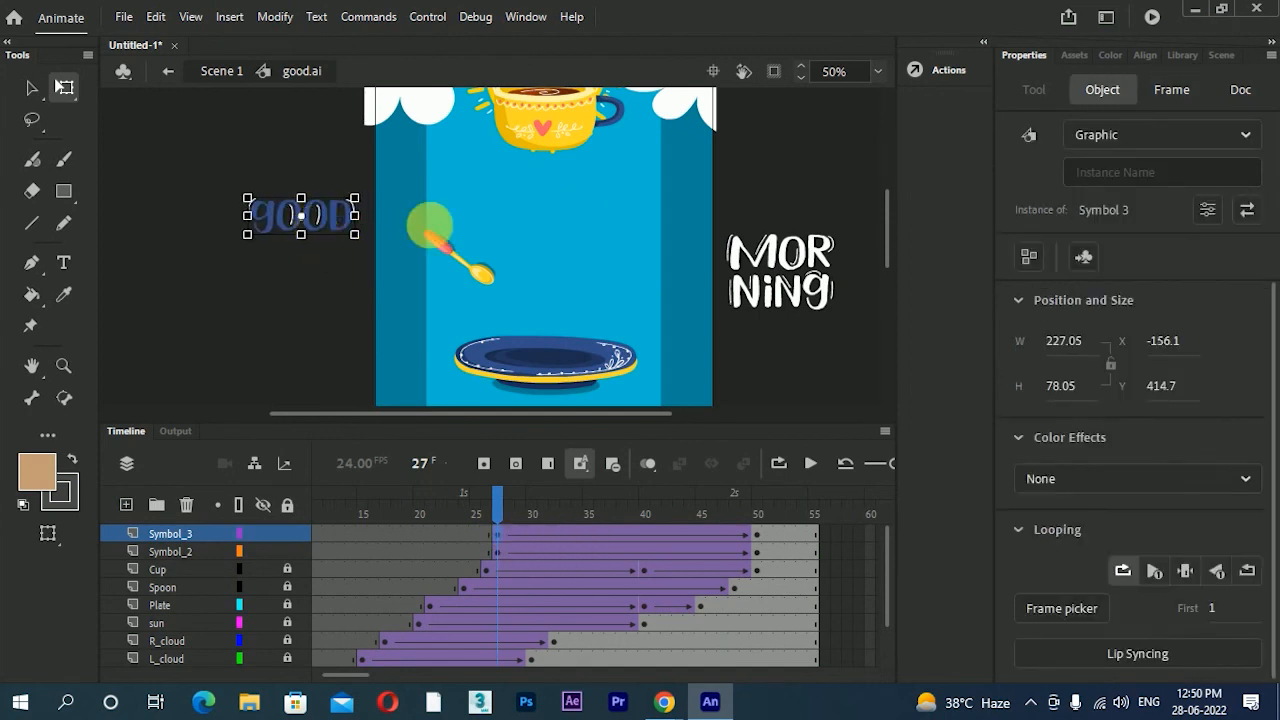
- Give the GOOD tween a custom ease with the start handle raised to about 50% and the end handle at 100%, and test the movie
left_click(498, 540)
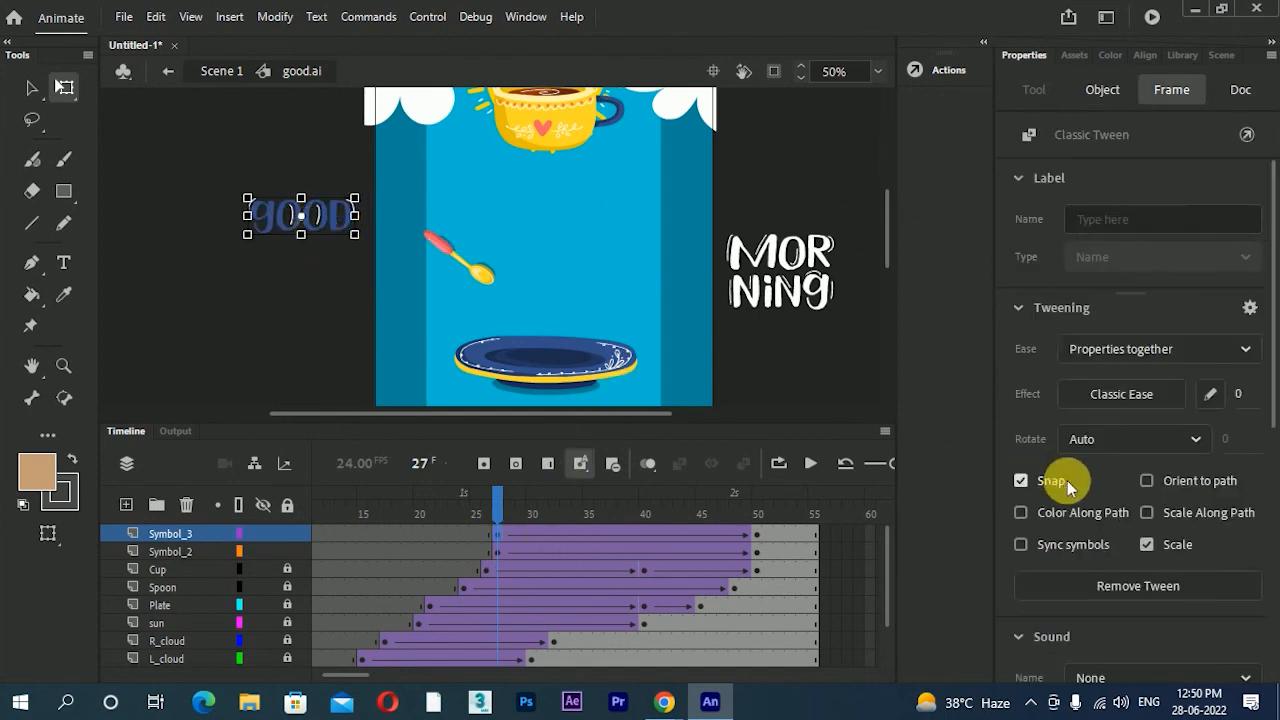
left_click(1212, 391)
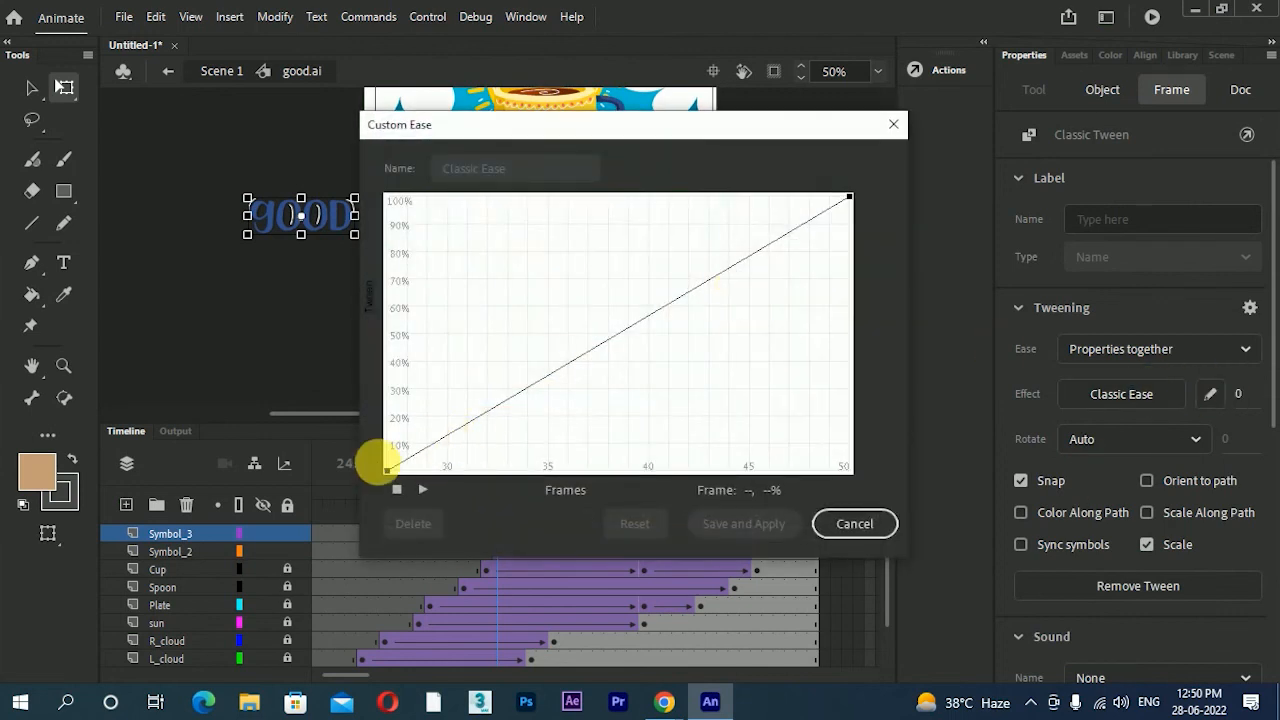
left_click(387, 472)
left_click_drag(547, 389, 357, 334)
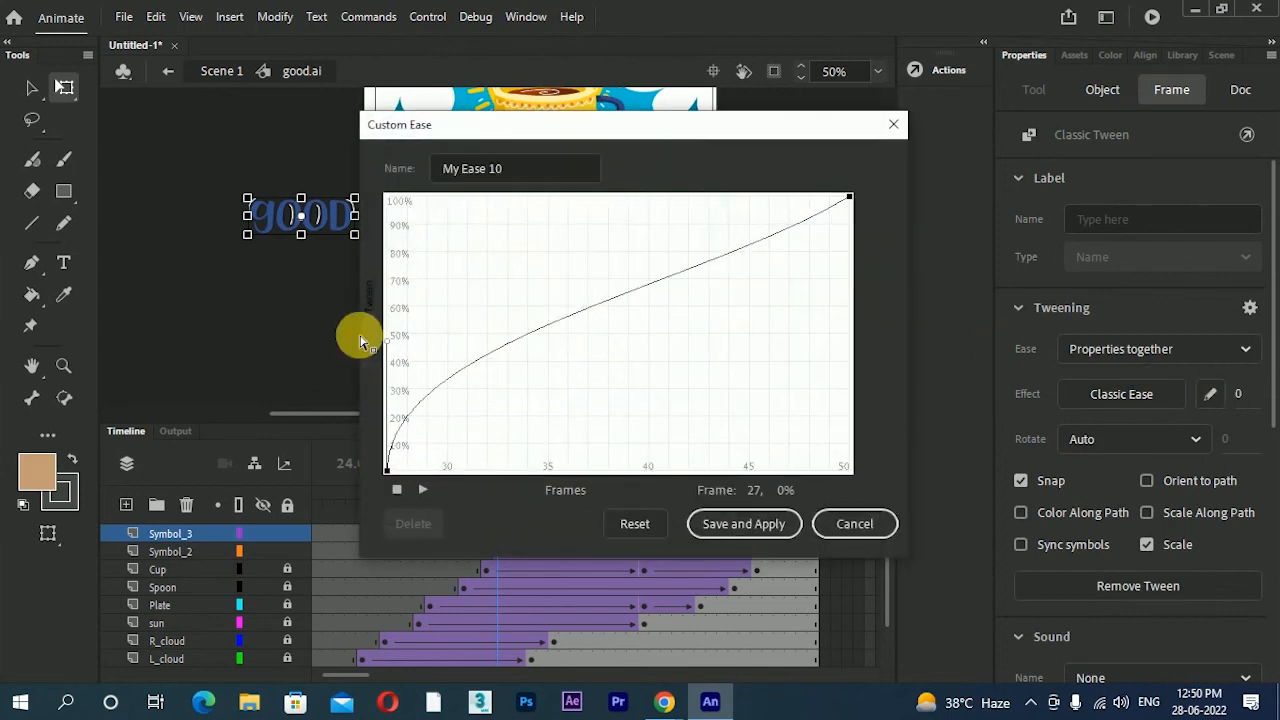
left_click_drag(695, 287, 696, 197)
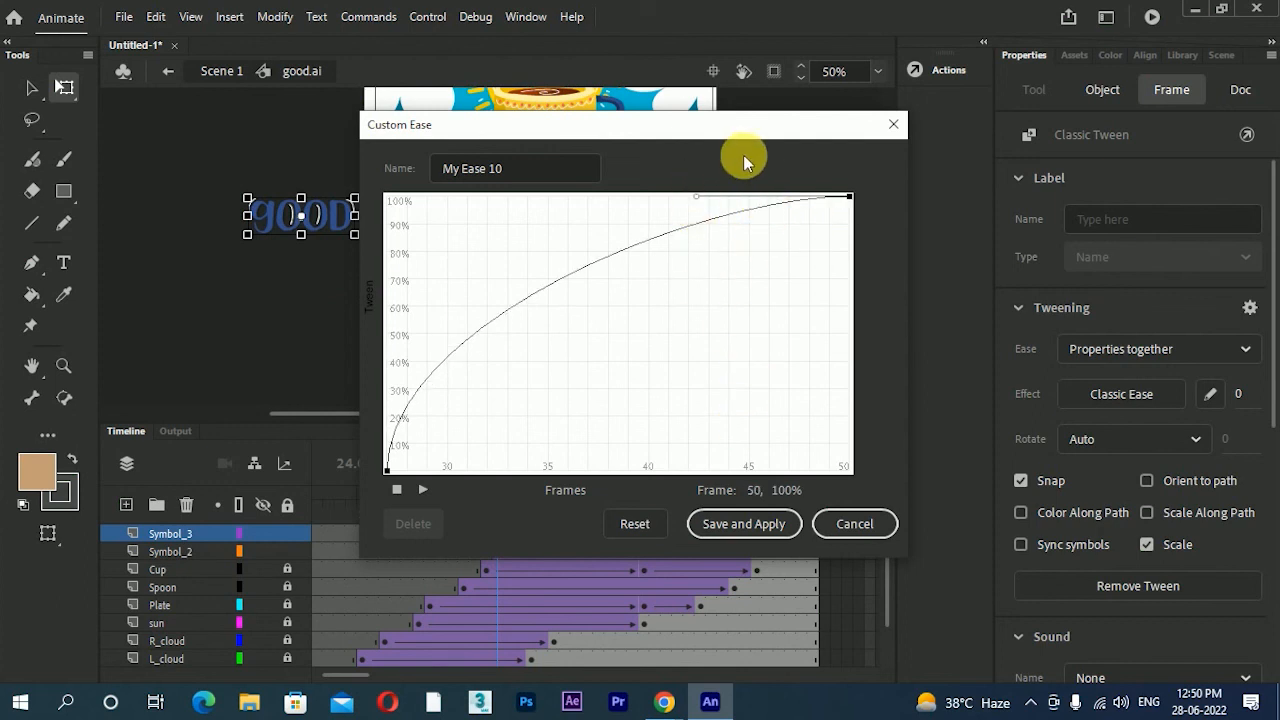
left_click_drag(733, 130, 646, 117)
left_click(660, 490)
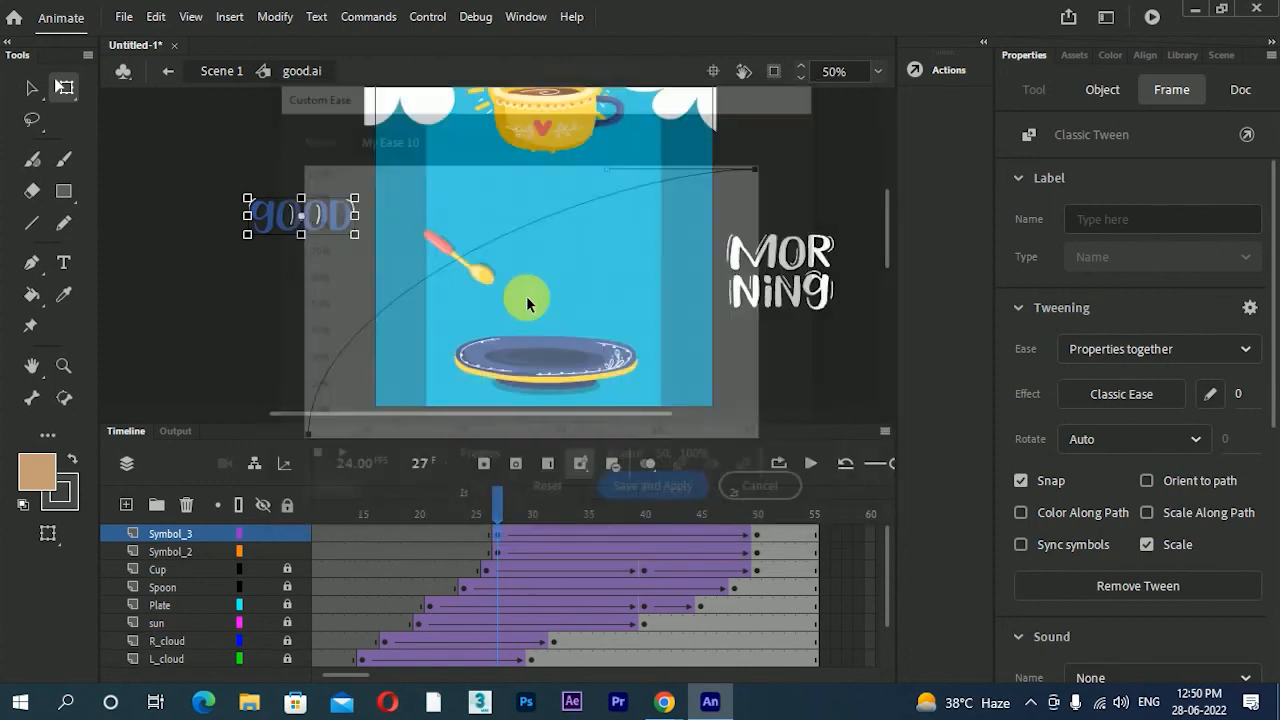
key("ctrl+Return")
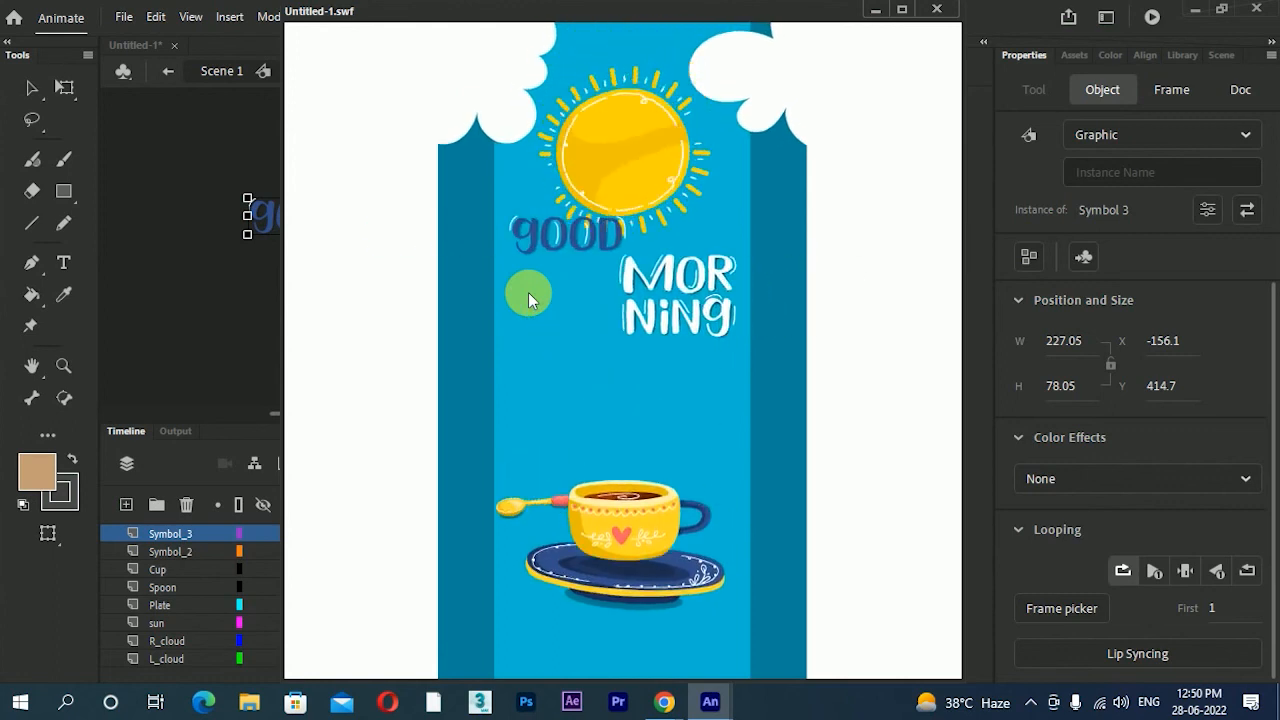
left_click(936, 9)
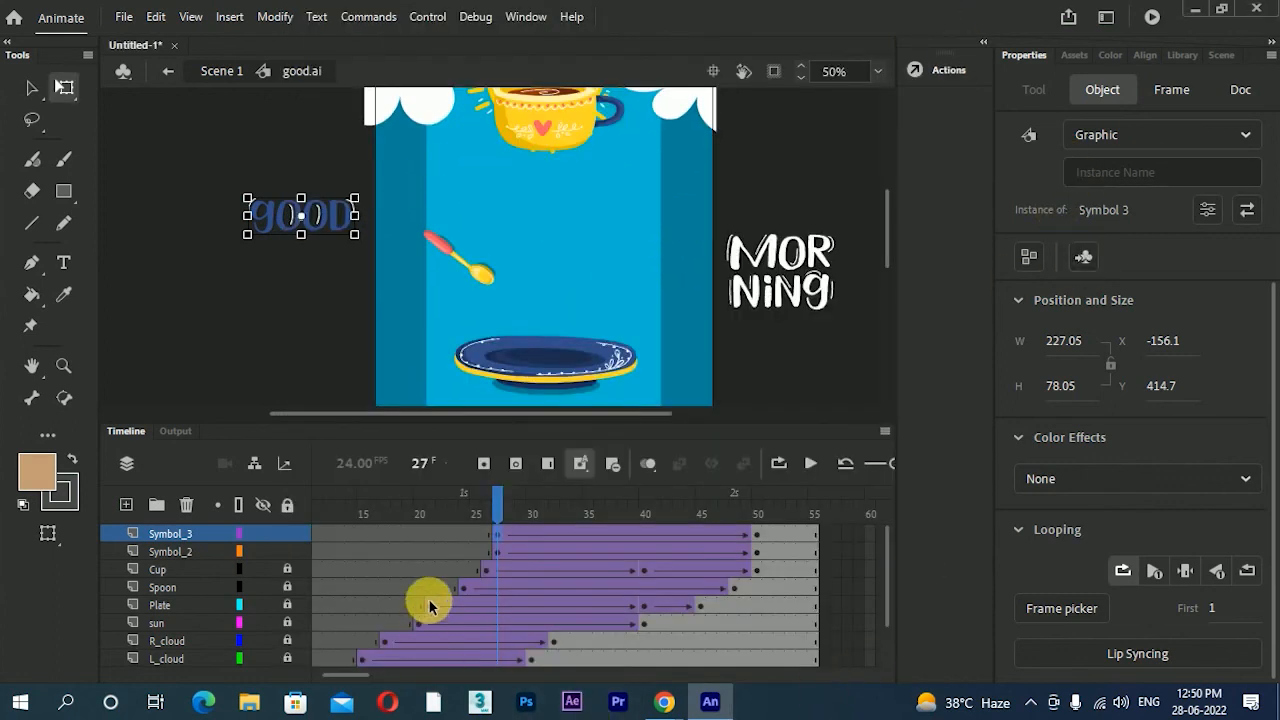
- At frame 50, move MORNING and GOOD down clear of the sun, with GOOD at about Y 499, and test the movie
left_click(494, 552)
left_click_drag(519, 519, 758, 510)
left_click(586, 236)
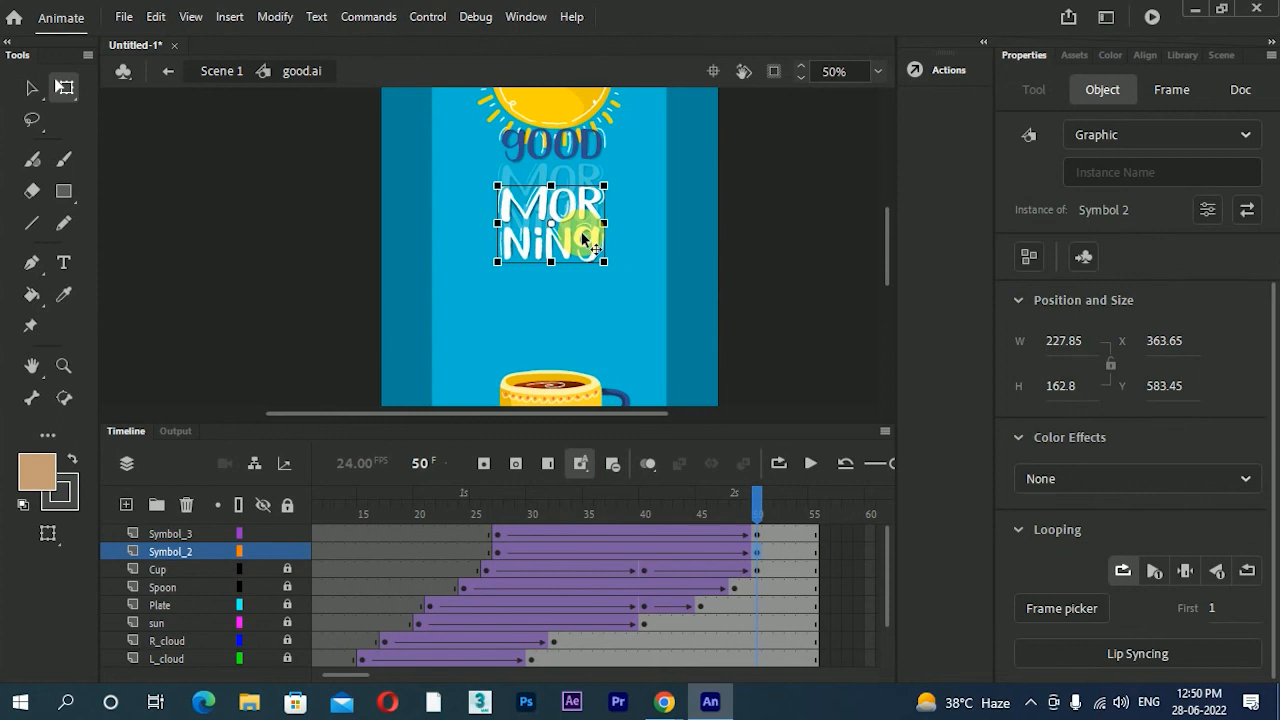
left_click_drag(576, 153, 580, 182)
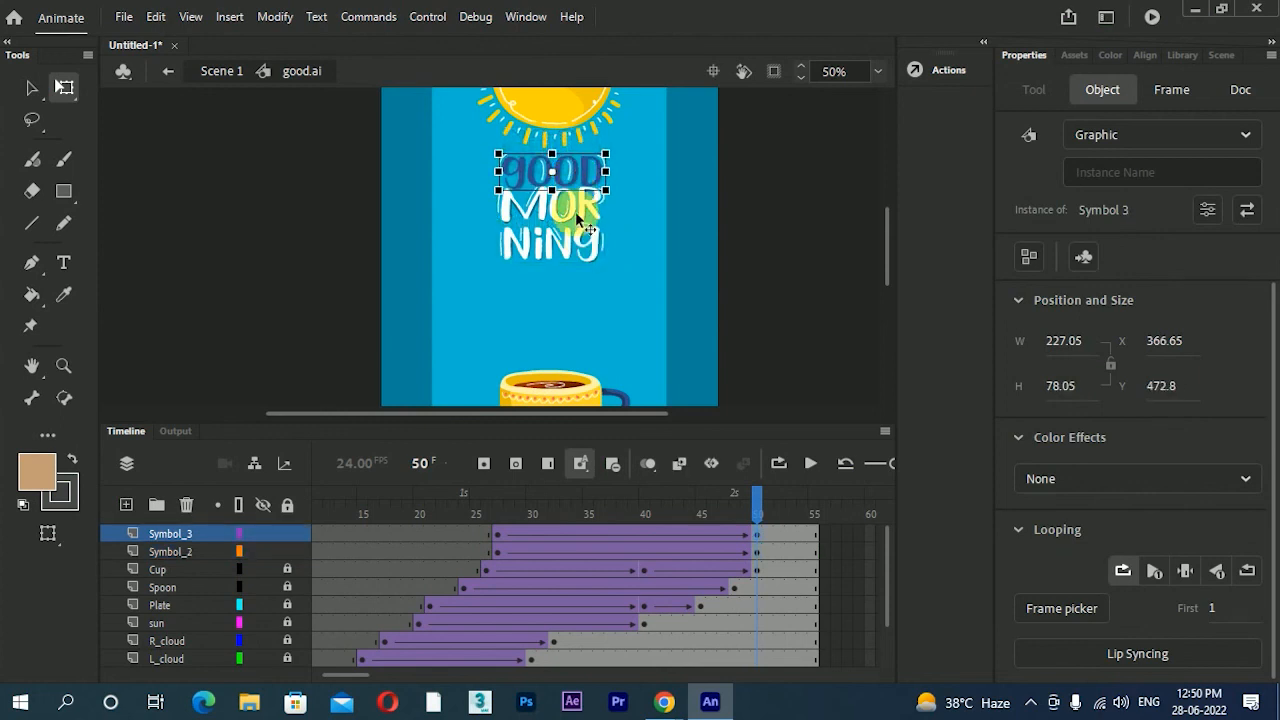
left_click_drag(573, 260, 572, 280)
left_click_drag(574, 177, 575, 190)
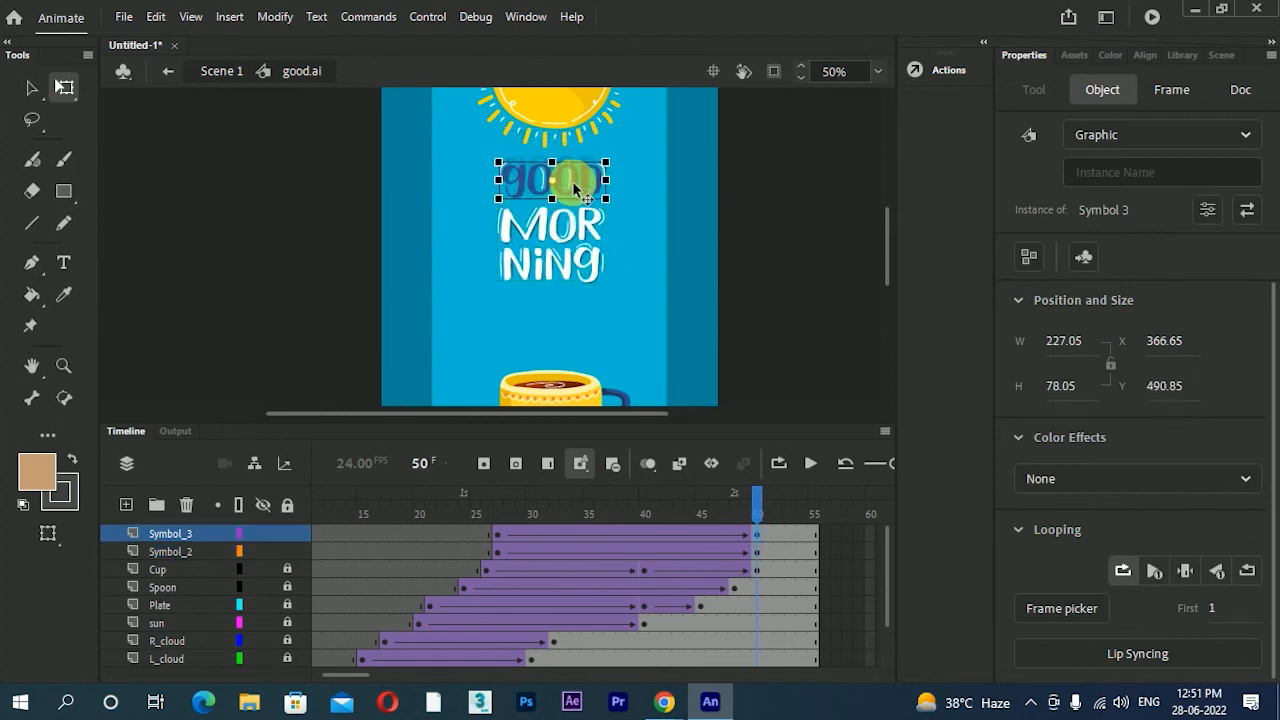
key("ctrl+Return")
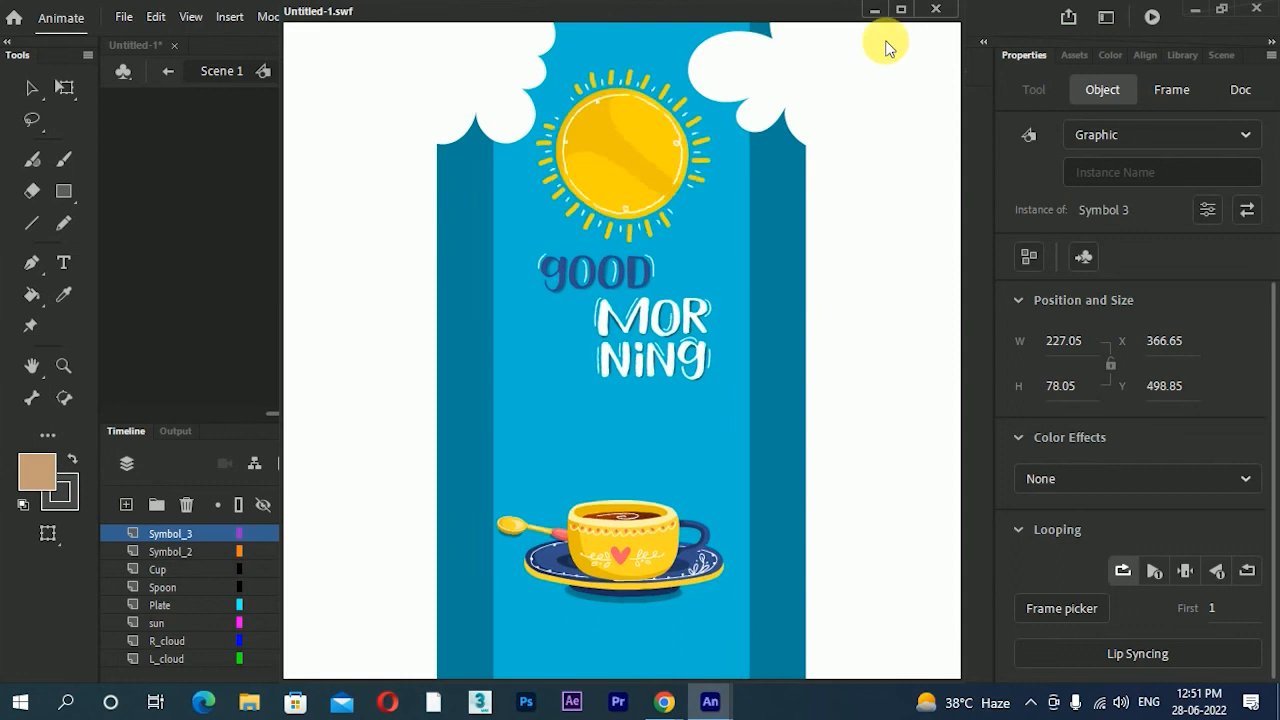
- Extend the layers from Symbol_3 down to L_cloud inside the good.ai symbol to frame 60 and check the artwork at that frame
left_click(936, 9)
left_click_drag(783, 537, 795, 659)
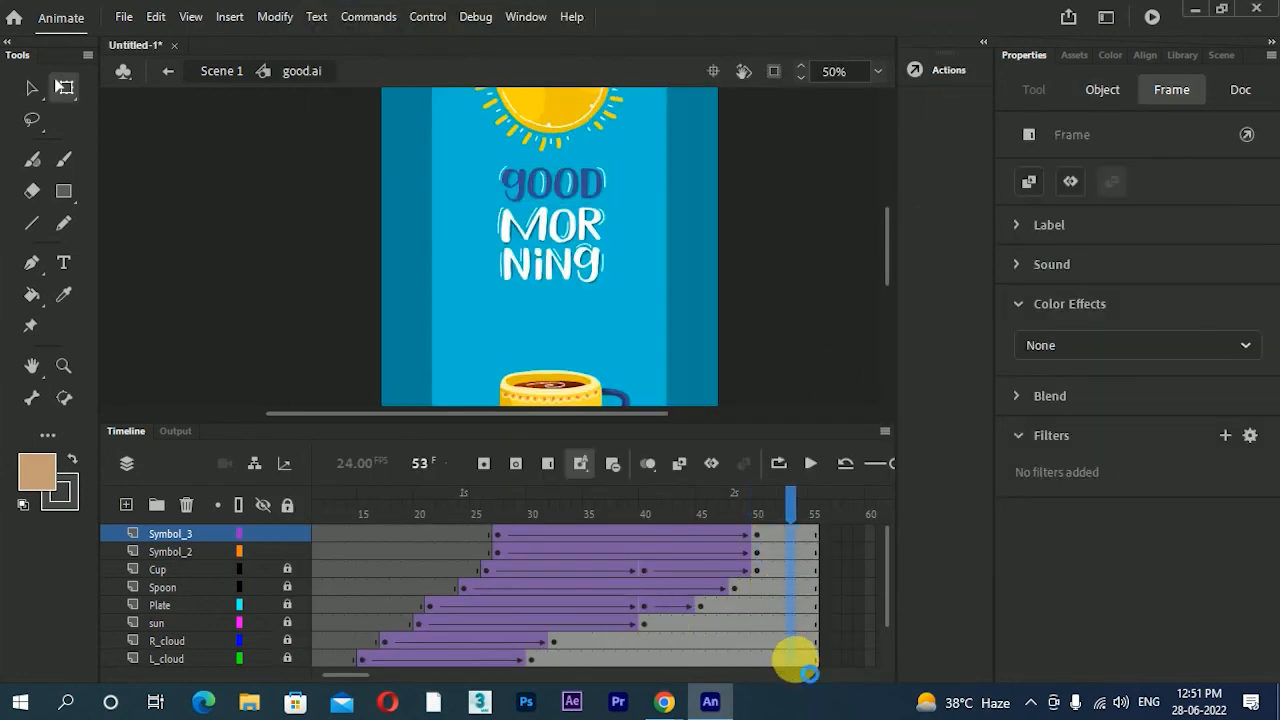
key("F5")
key("F5")
key("F5")
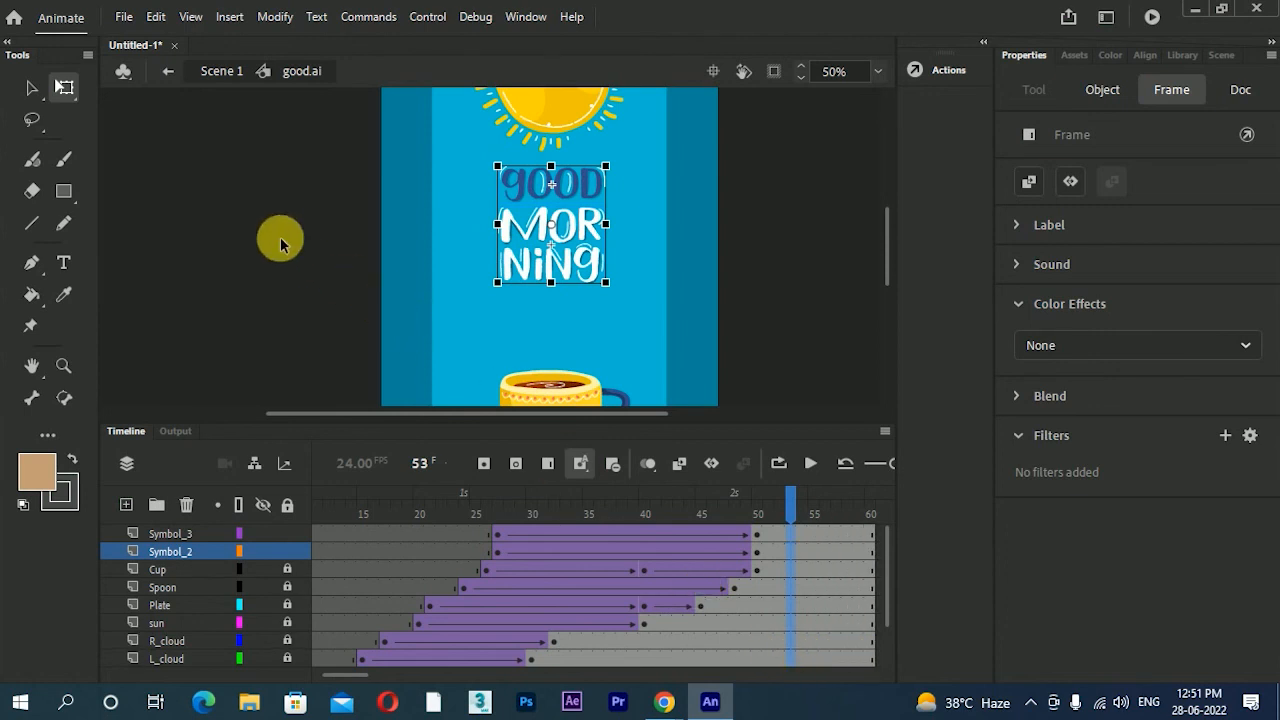
left_click_drag(821, 499, 863, 509)
left_click(251, 154)
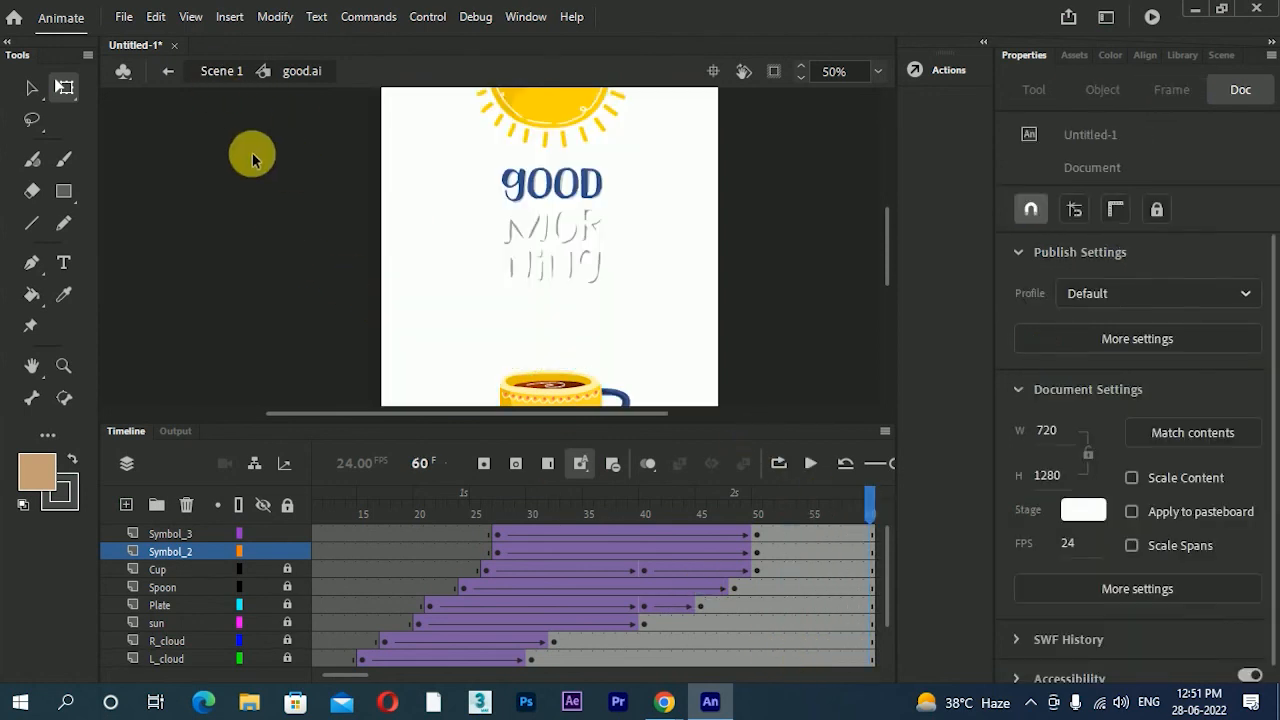
- Return to Scene 1, extend Layer_1 to frame 60, and test the movie
left_click(216, 68)
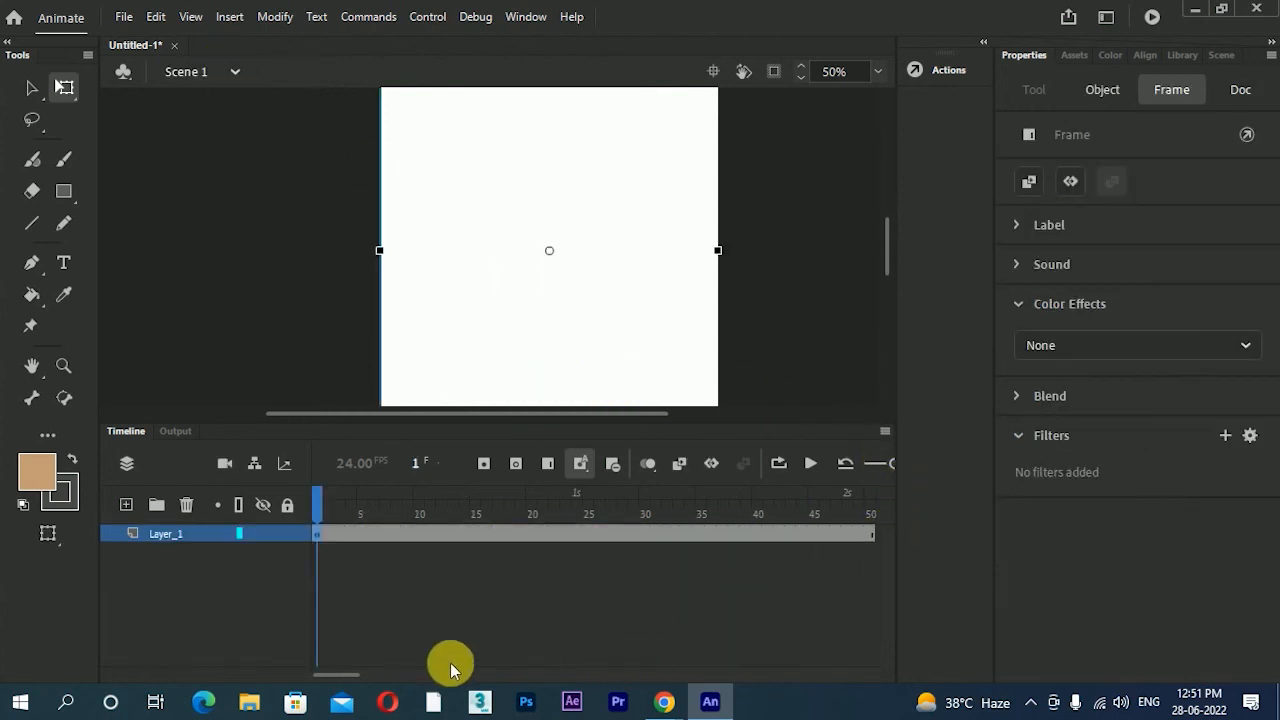
left_click_drag(343, 675, 370, 679)
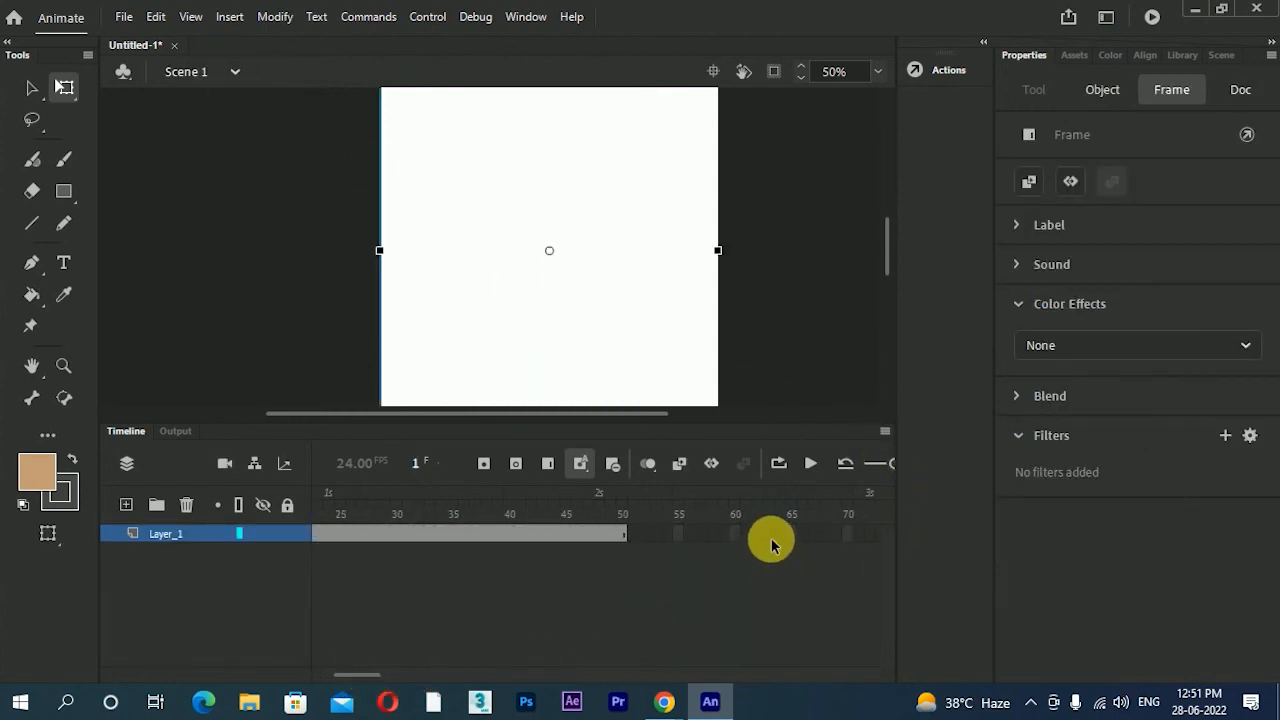
left_click(740, 535)
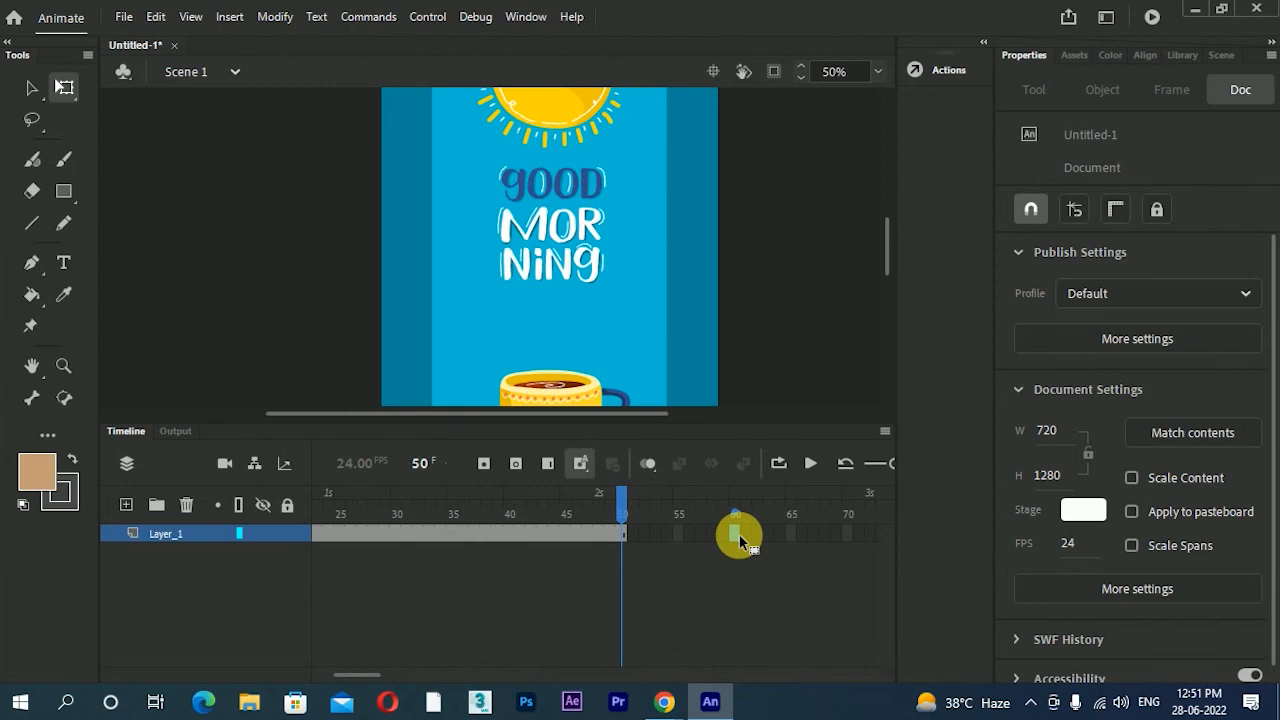
key("F5")
key("ctrl+Return")
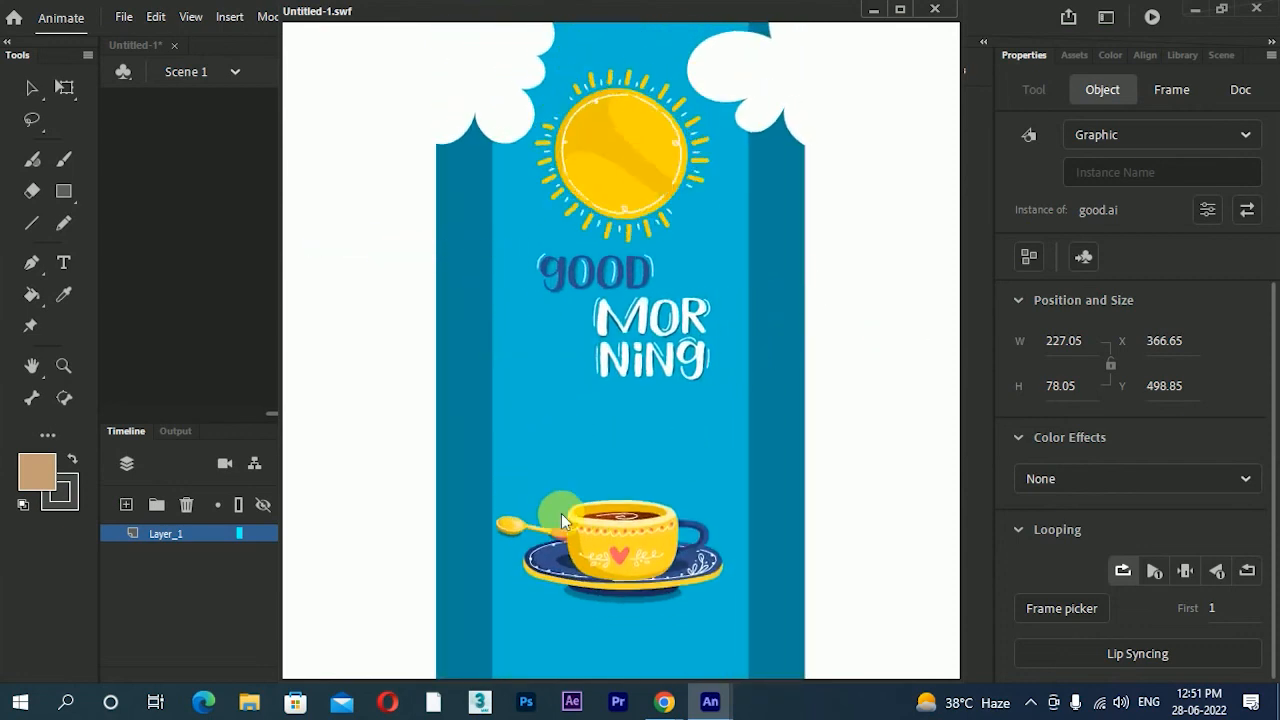
left_click(935, 9)
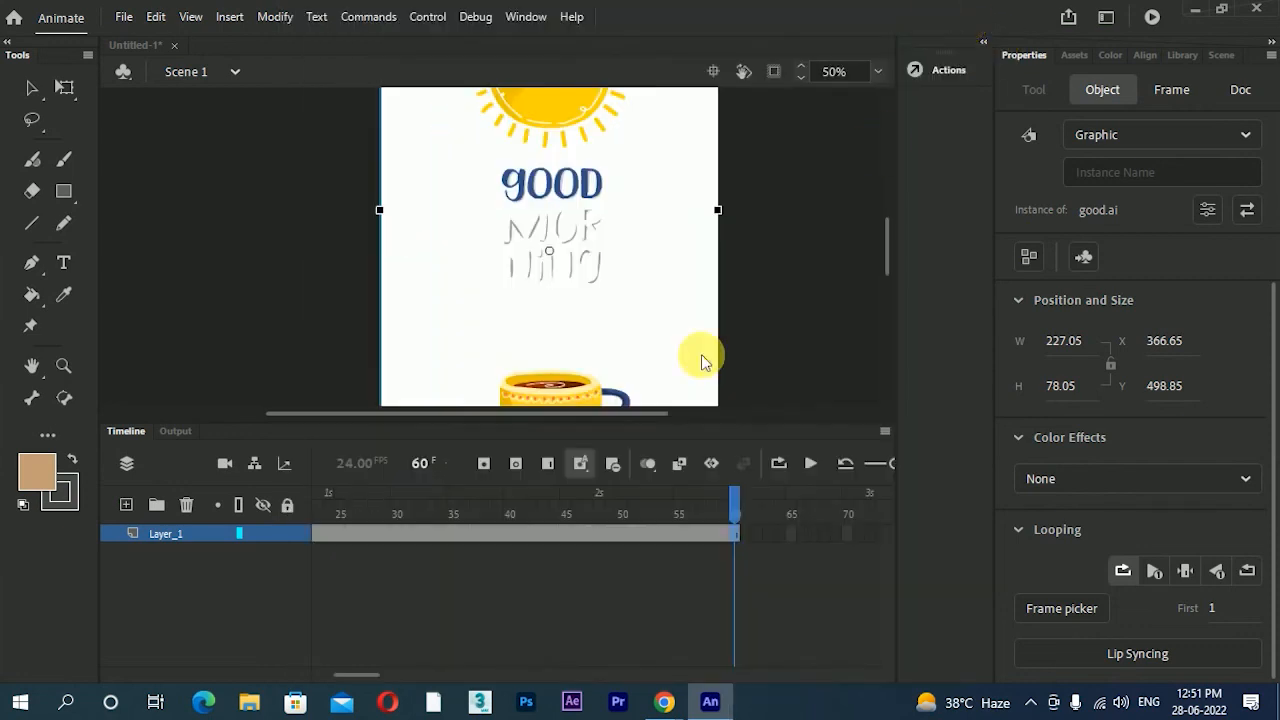
- Reopen the good.ai symbol for editing and extend the bg_2 and bg1 background layers to frame 60
left_click_drag(490, 508, 46, 538)
double_click(580, 296)
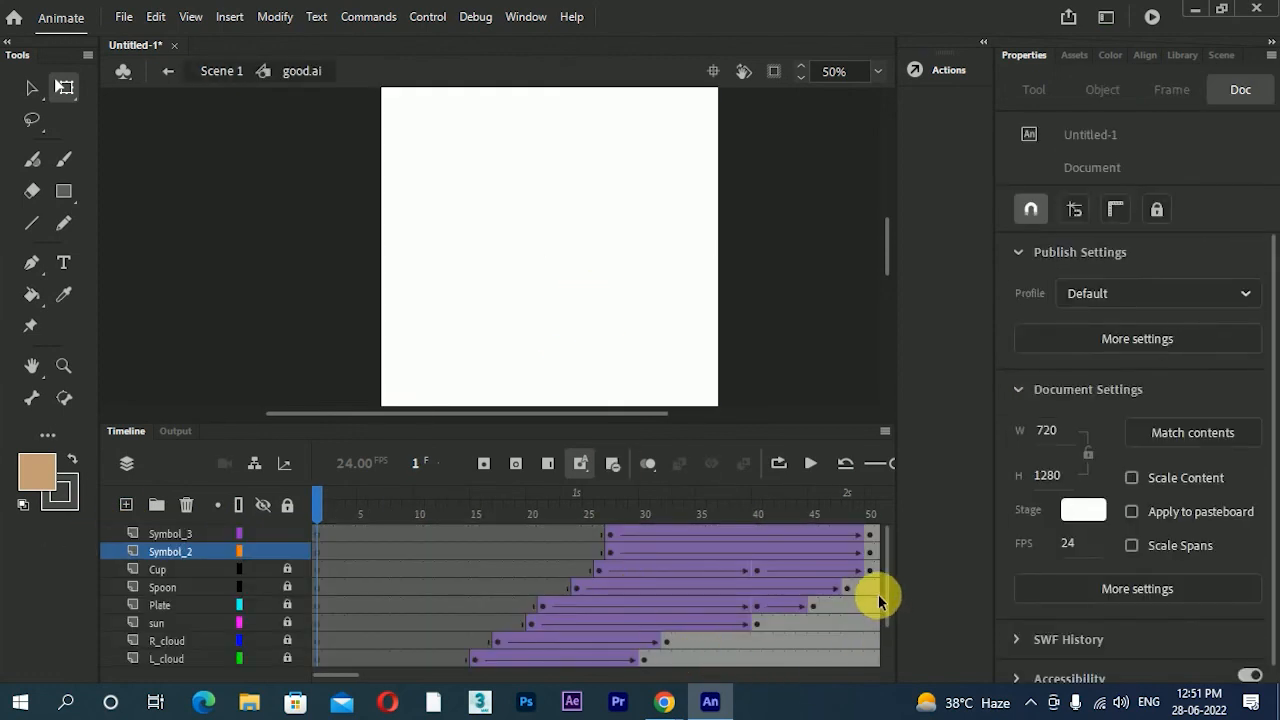
scroll(883, 646, "down", 3)
scroll(886, 600, "up", 3)
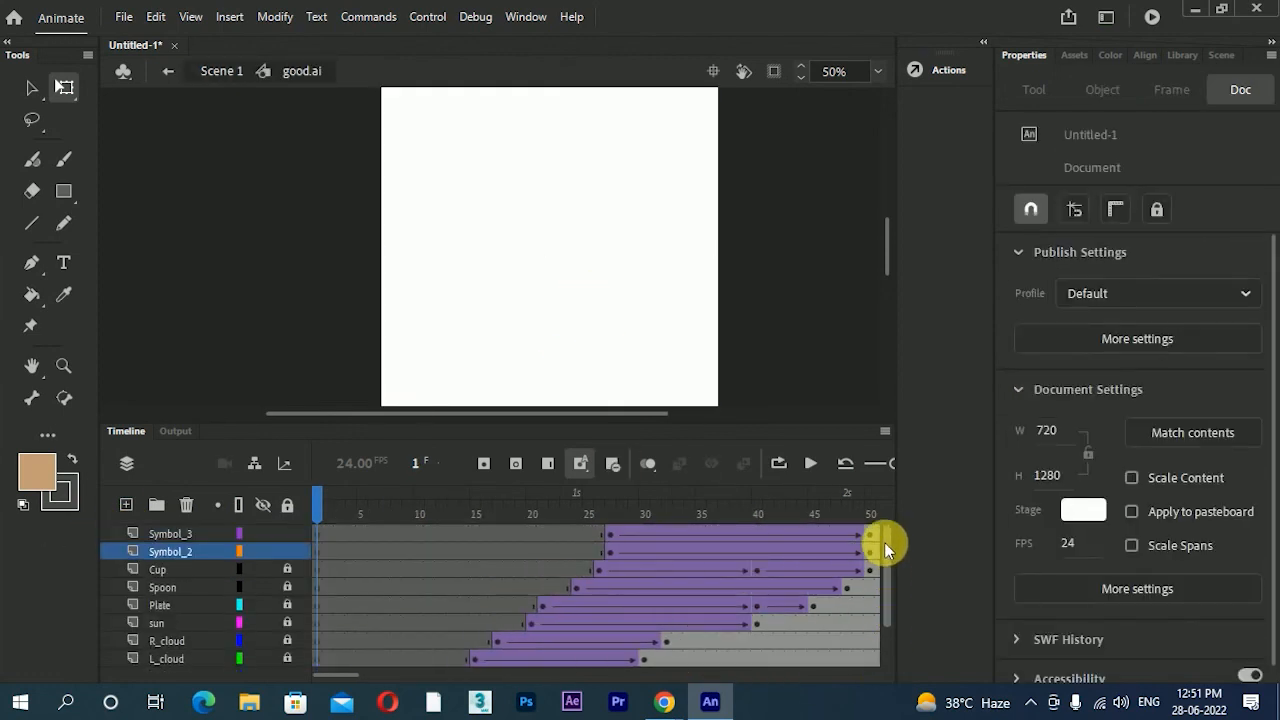
scroll(883, 600, "down", 1)
left_click_drag(339, 675, 357, 675)
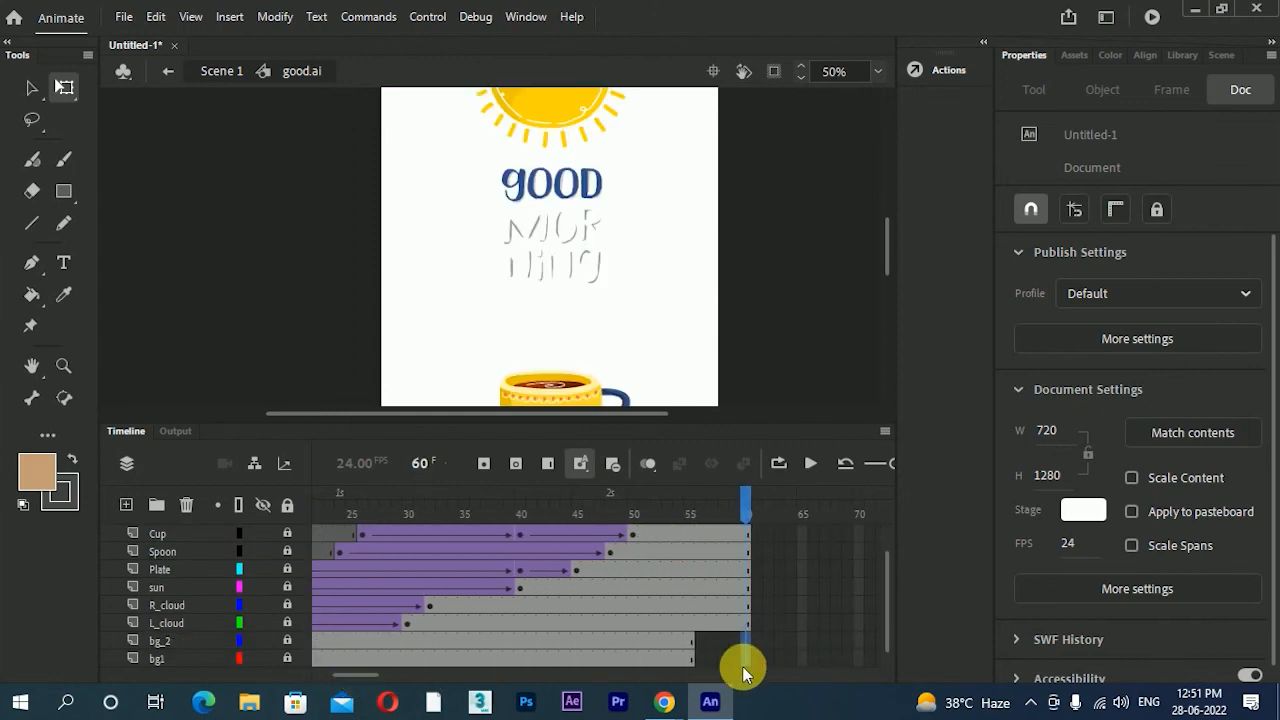
key("F5")
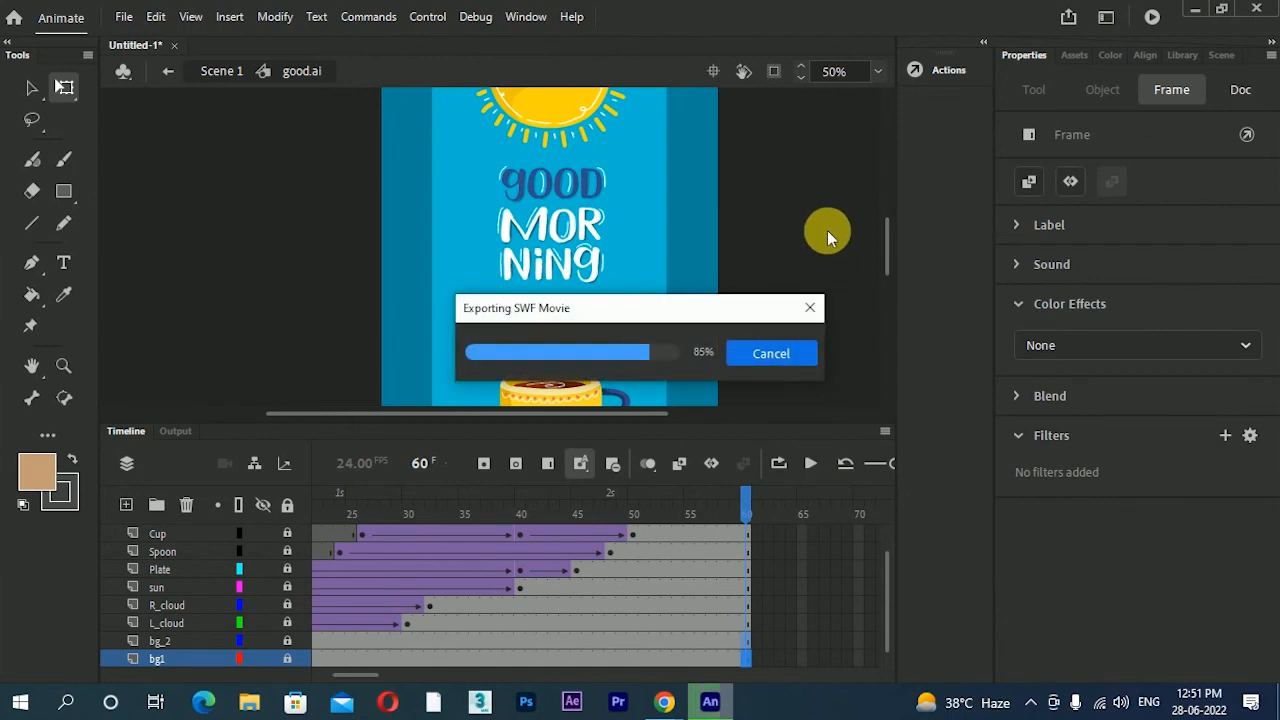